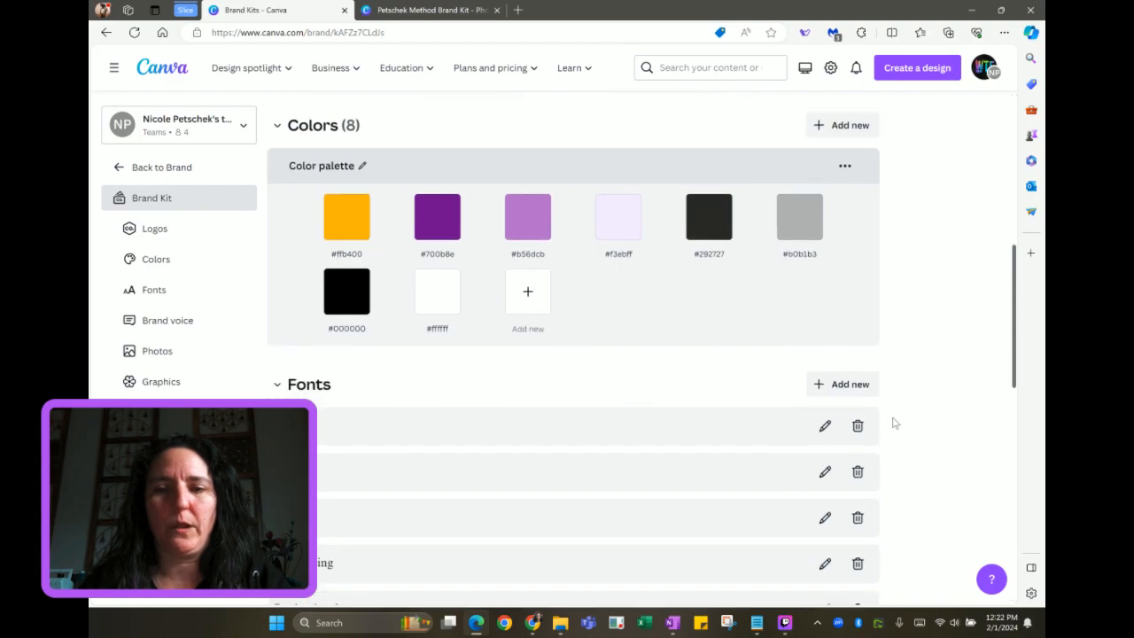
Scroll the Brand Kit page past the Colors palette to the Fonts list
{"action": "scroll", "coordinate": [893, 423], "scroll_direction": "down", "scroll_amount": 2}
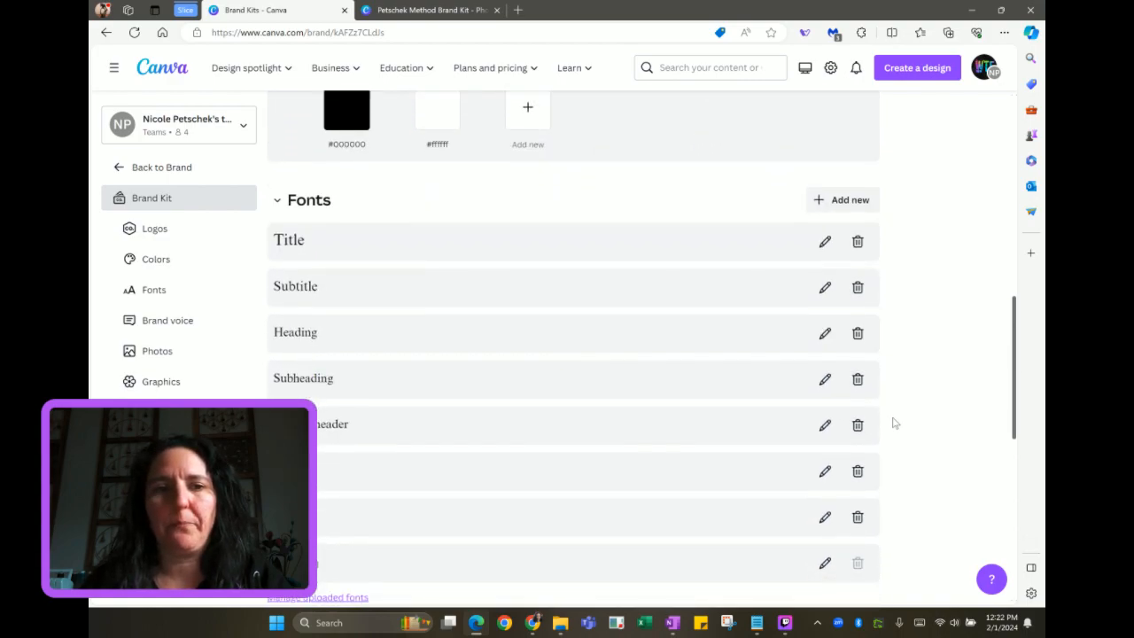
{"action": "scroll", "coordinate": [893, 422], "scroll_direction": "down", "scroll_amount": 1}
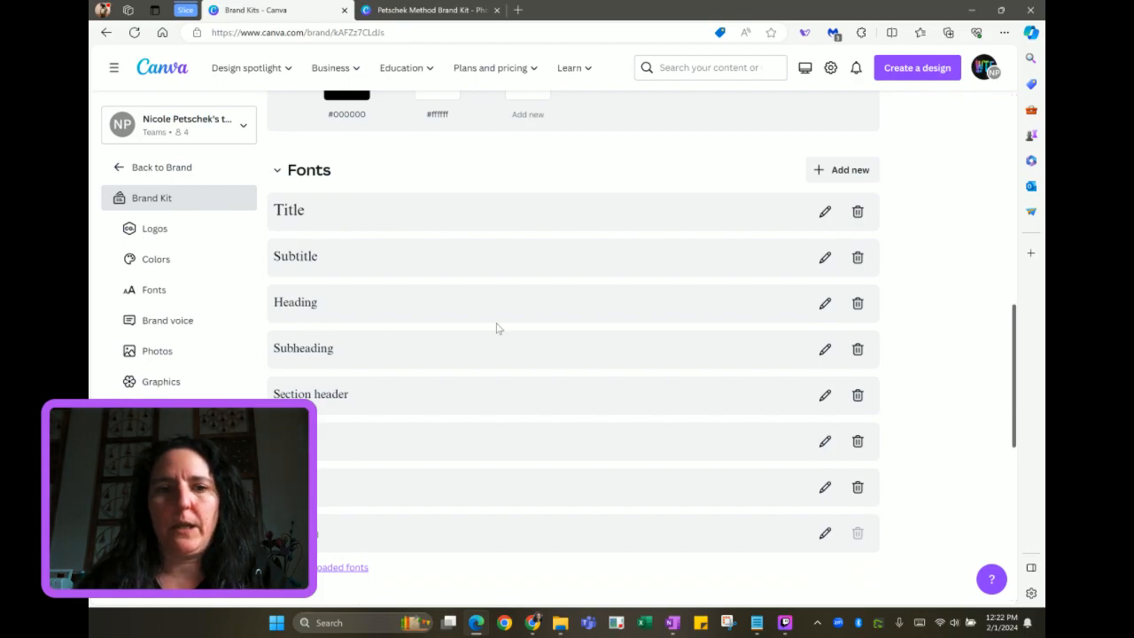
Change the Subtitle style's font from Times New Roman to Bright Sunshine
{"action": "left_click", "coordinate": [448, 255]}
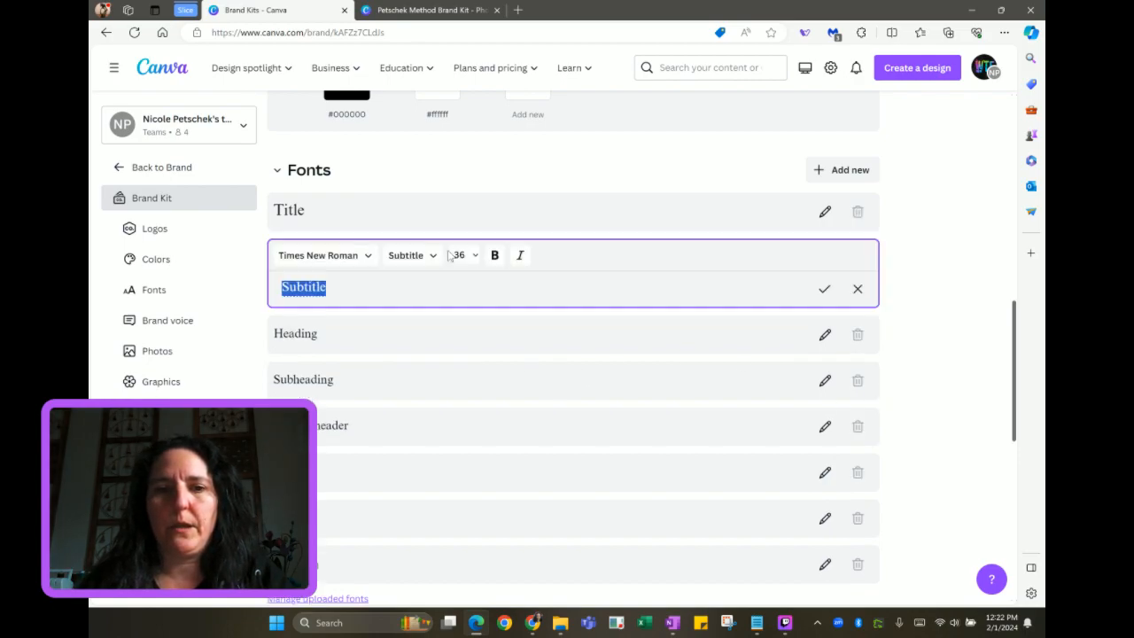
{"action": "left_click", "coordinate": [366, 257]}
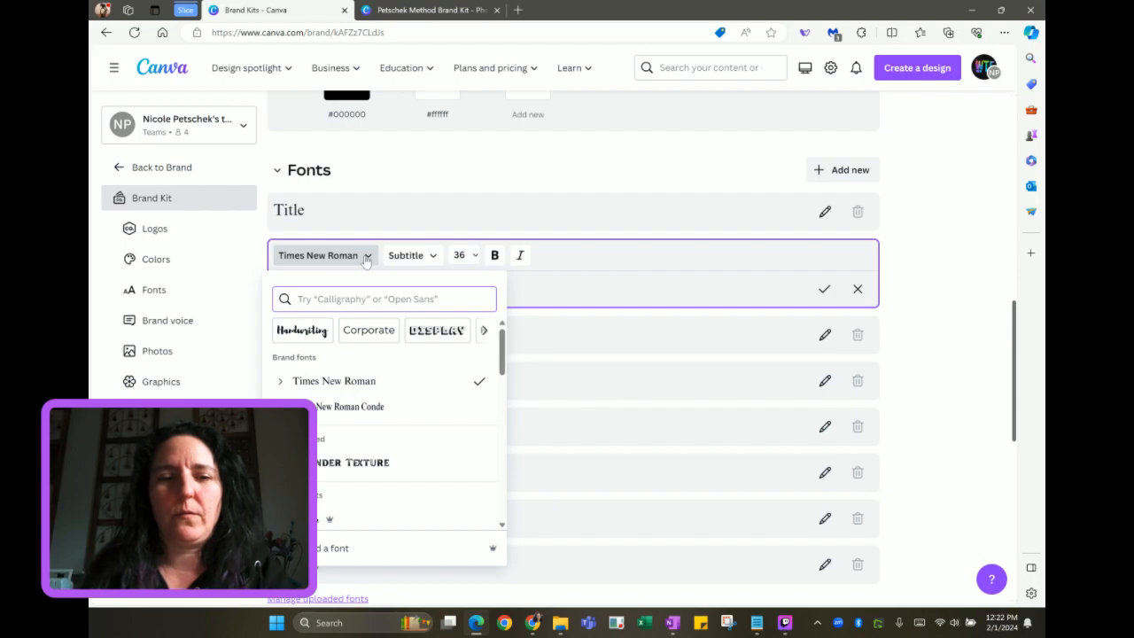
{"action": "type", "text": "brigh"}
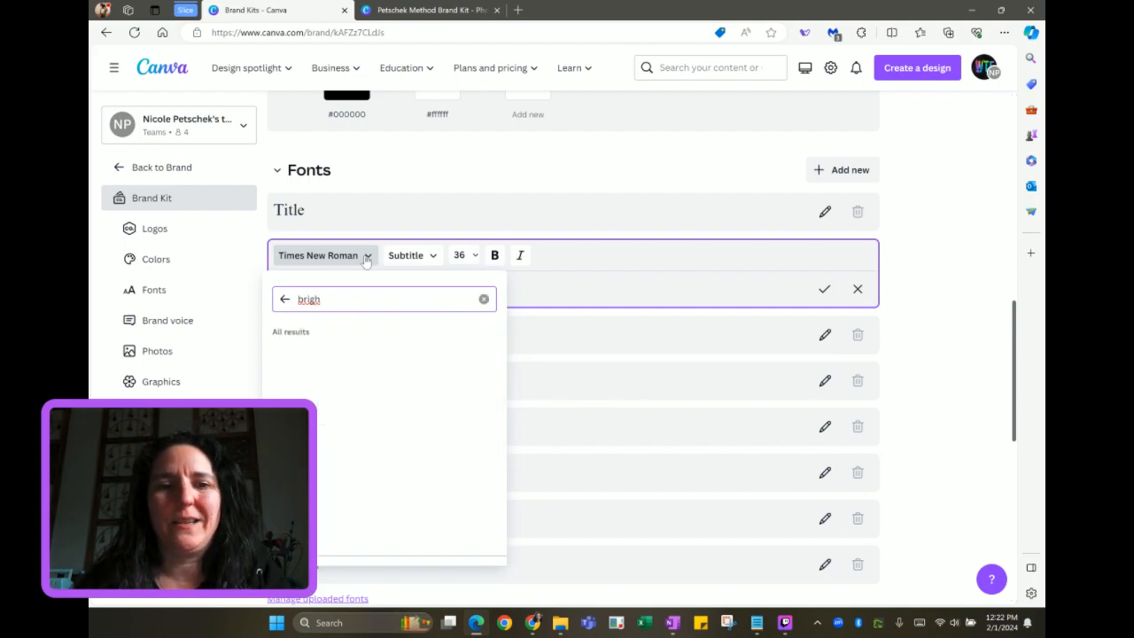
{"action": "type", "text": "t"}
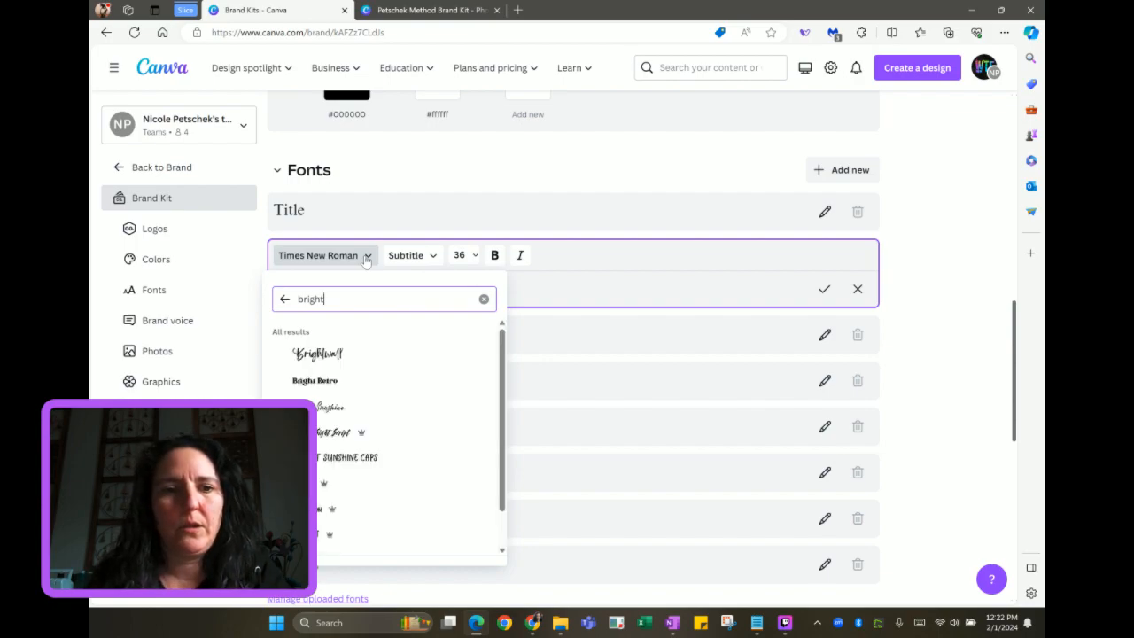
{"action": "left_click", "coordinate": [326, 407]}
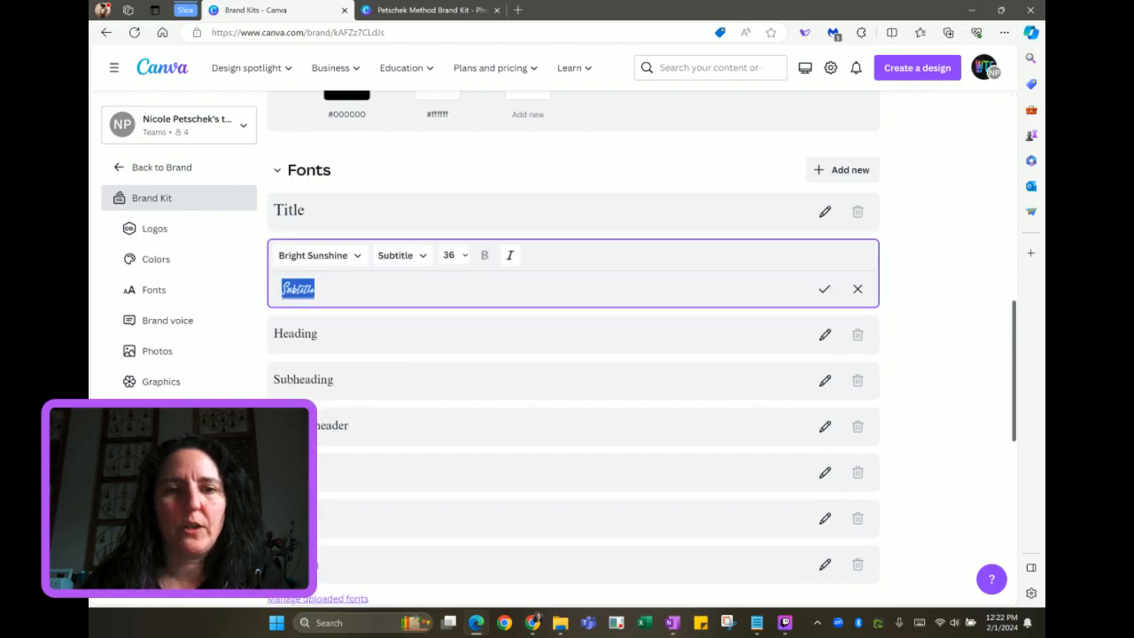
Save the Subtitle style and set the Heading style's font to Garet
{"action": "left_click", "coordinate": [450, 346]}
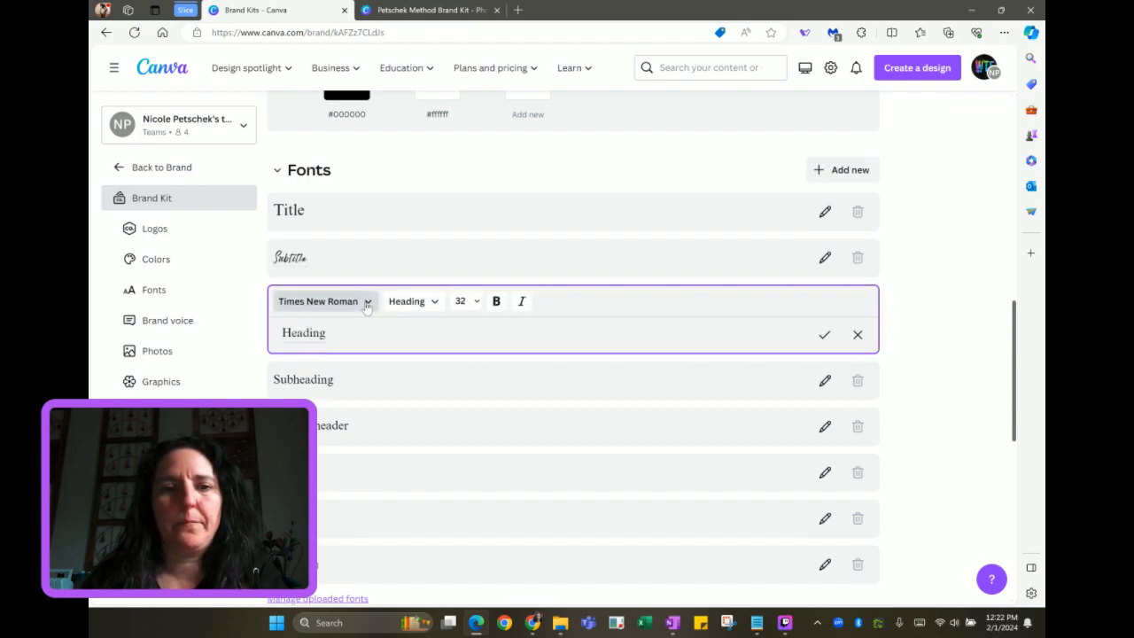
{"action": "left_click", "coordinate": [367, 302]}
{"action": "key", "text": "ctrl+a"}
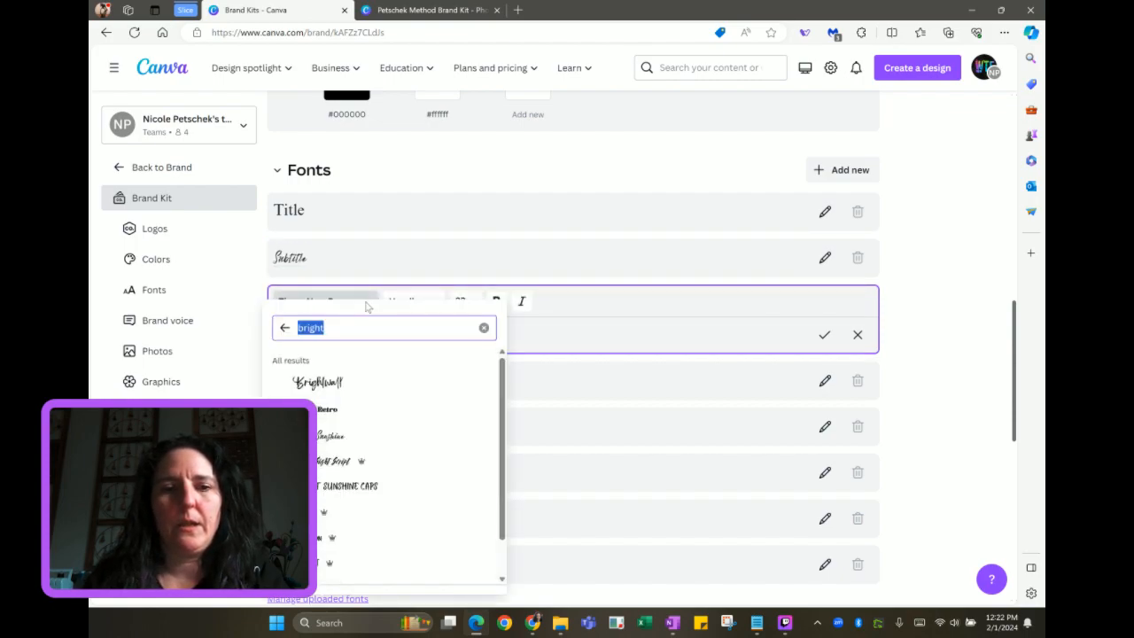
{"action": "type", "text": "garet"}
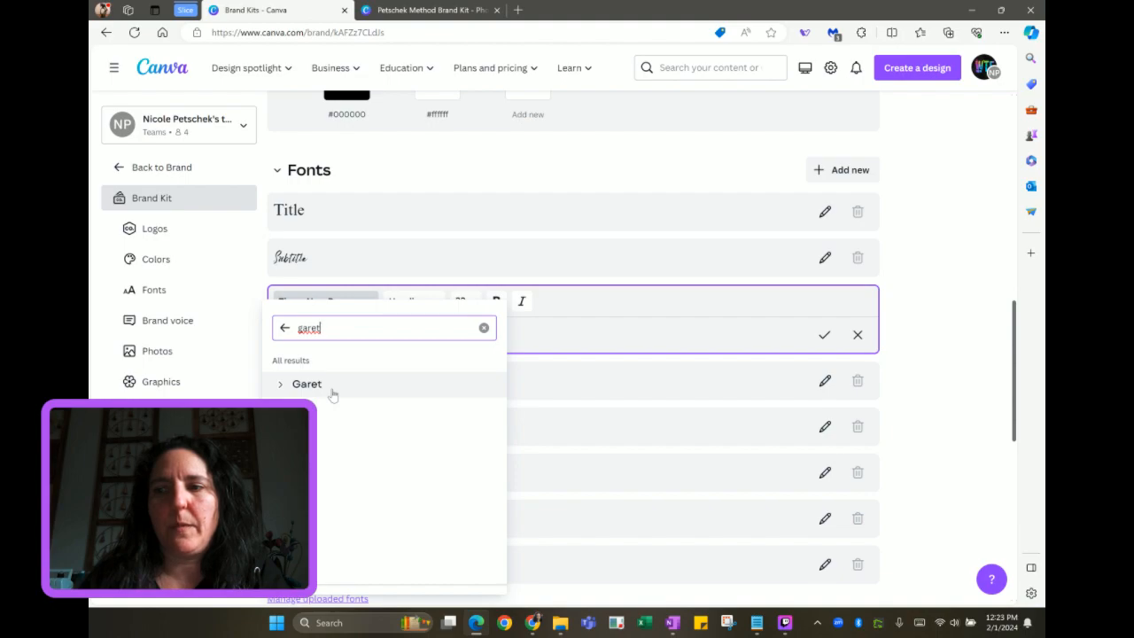
{"action": "left_click", "coordinate": [332, 390]}
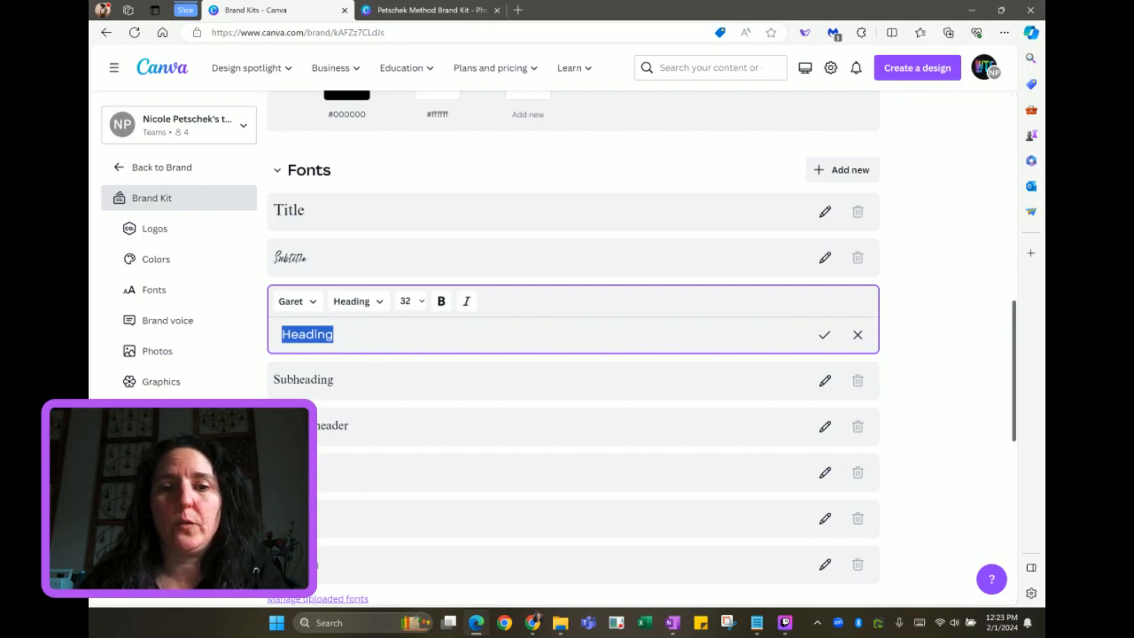
Save the Heading style, then set the Subheading font to Merriweather and save it
{"action": "left_click", "coordinate": [392, 385]}
{"action": "left_click", "coordinate": [348, 350]}
{"action": "type", "text": "garet"}
{"action": "key", "text": "ctrl+a"}
{"action": "type", "text": "merri"}
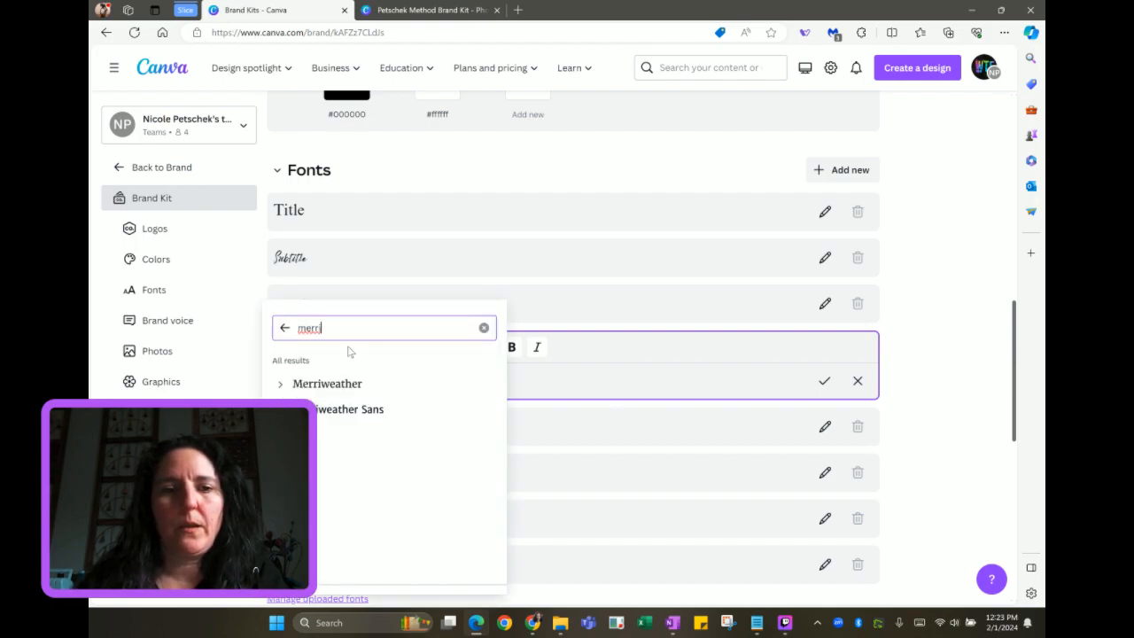
{"action": "left_click", "coordinate": [328, 384]}
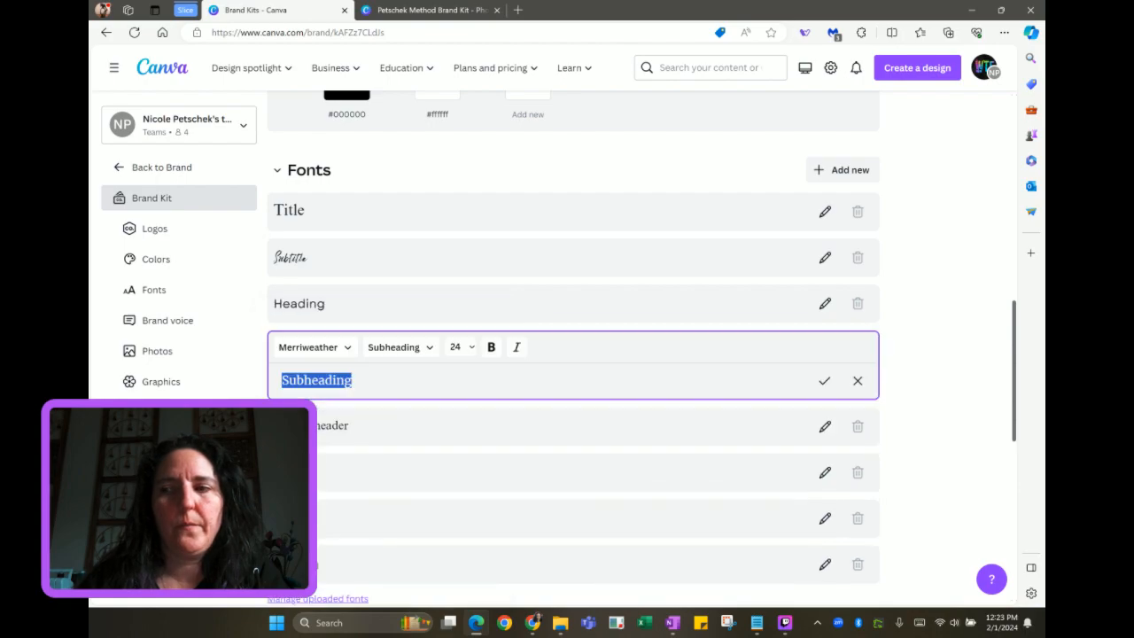
{"action": "scroll", "coordinate": [470, 395], "scroll_direction": "down", "scroll_amount": 2}
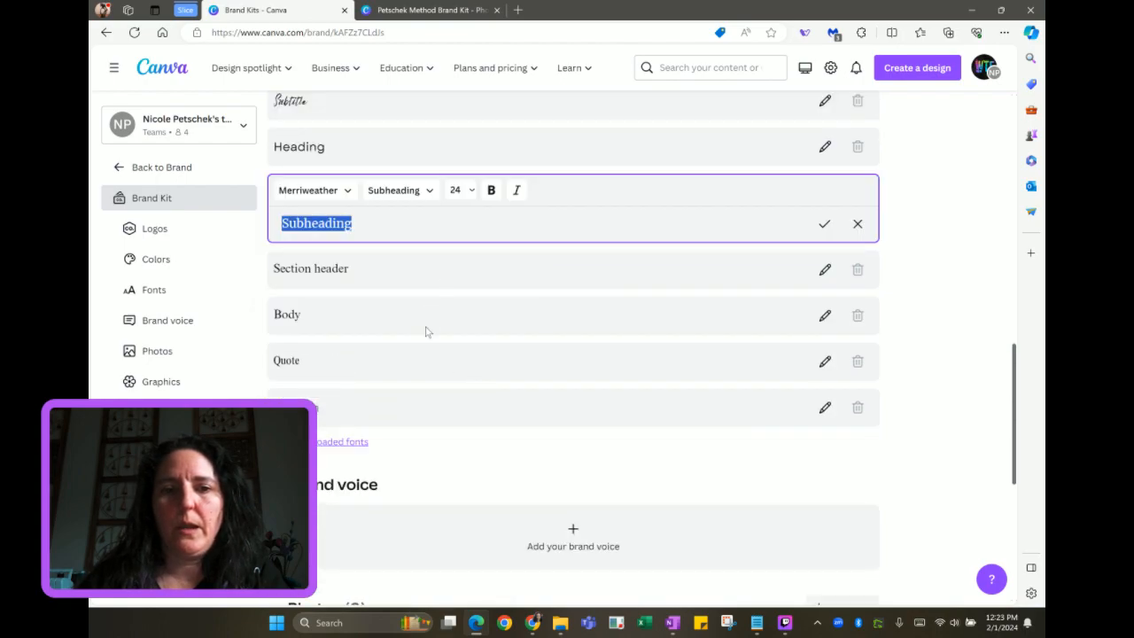
{"action": "left_click", "coordinate": [426, 331]}
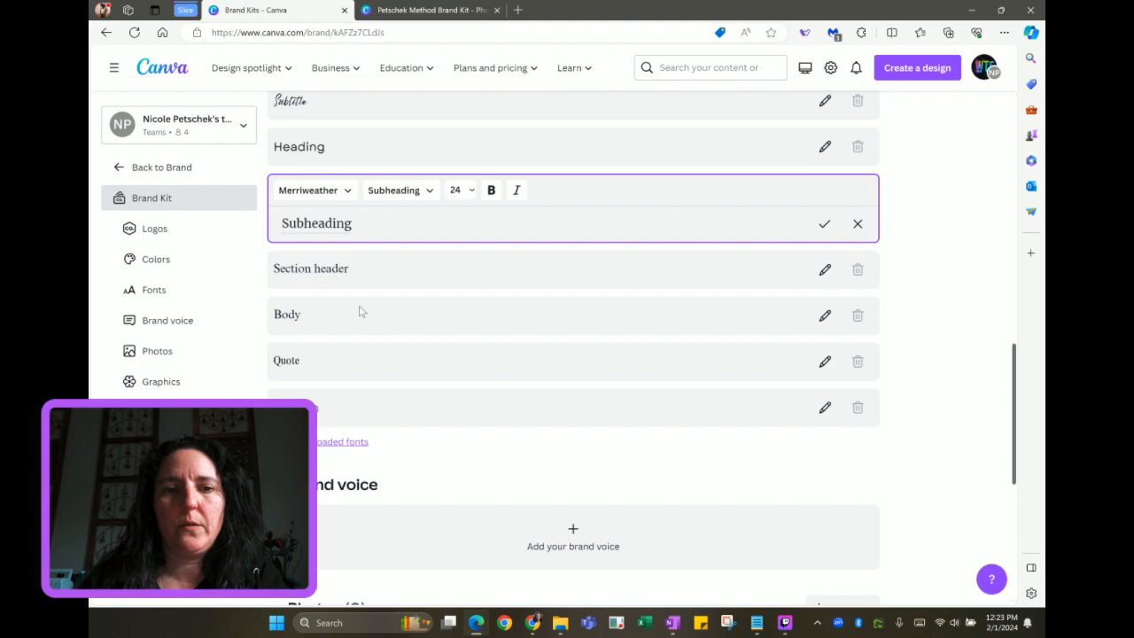
{"action": "left_click", "coordinate": [294, 319]}
Set the Body style's font to Glacial Indifference and save it
{"action": "left_click", "coordinate": [342, 292]}
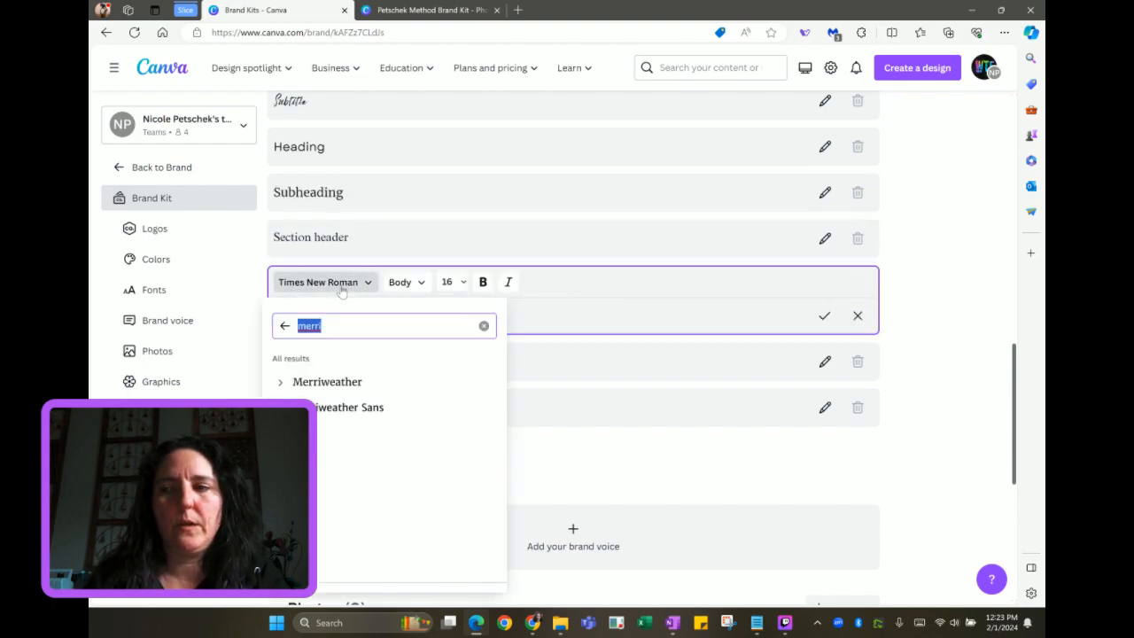
{"action": "type", "text": "glaci"}
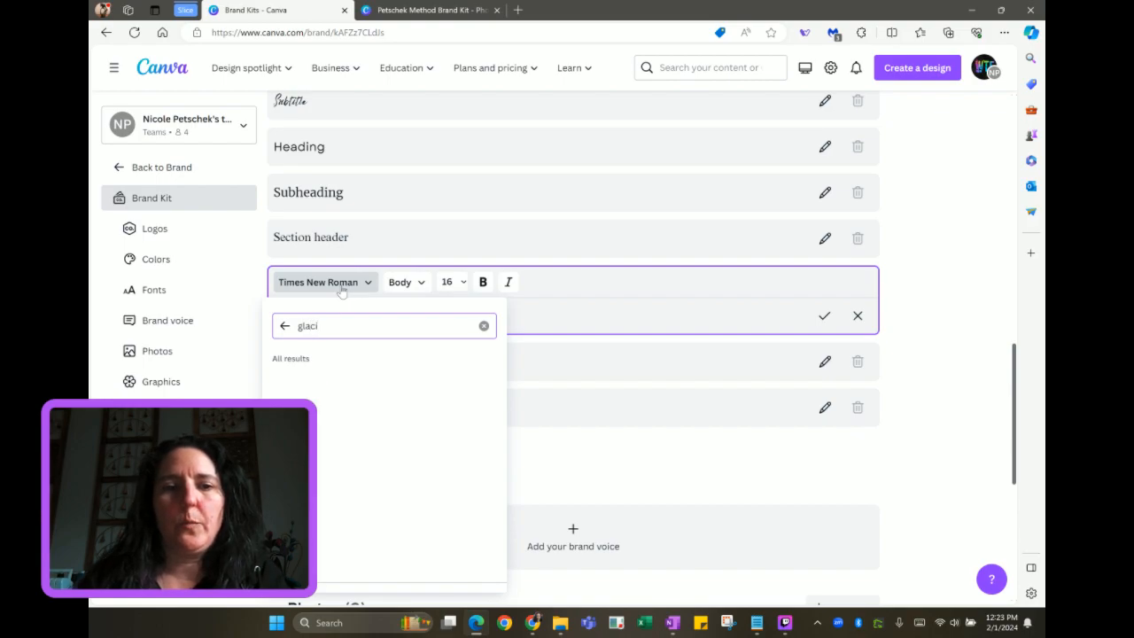
{"action": "left_click", "coordinate": [345, 383]}
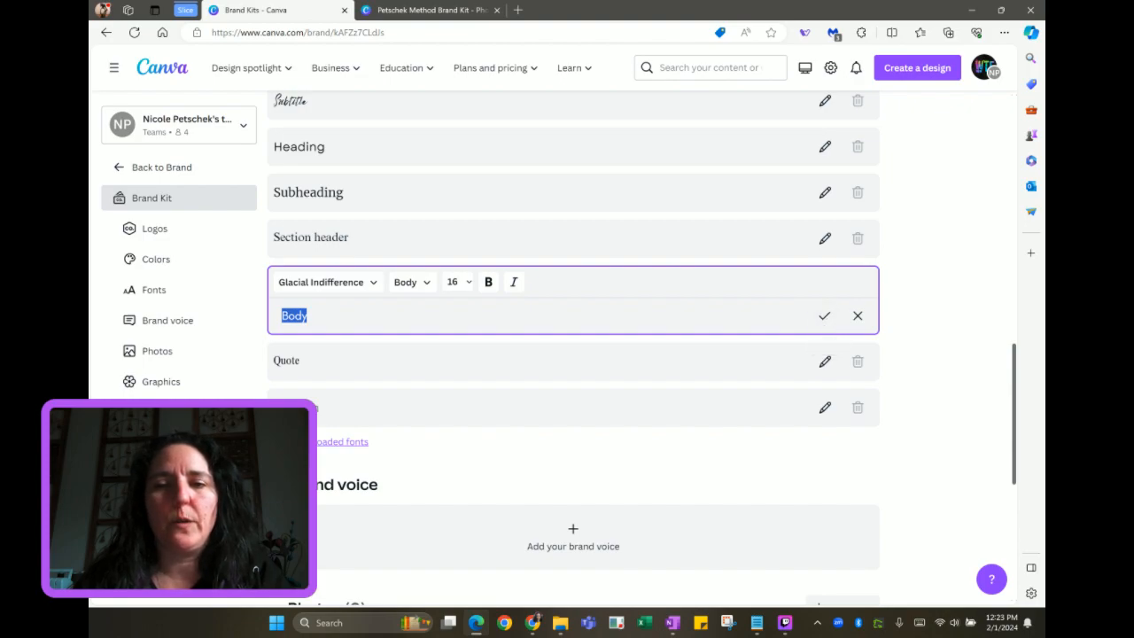
{"action": "left_click", "coordinate": [823, 316]}
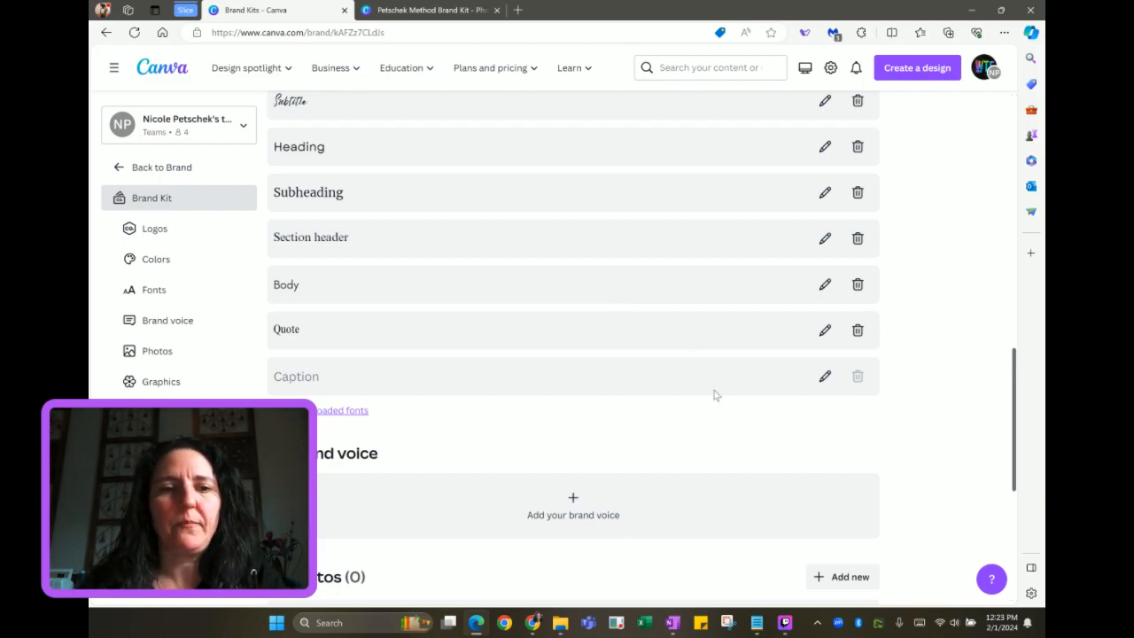
{"action": "scroll", "coordinate": [716, 395], "scroll_direction": "down", "scroll_amount": 3}
{"action": "scroll", "coordinate": [716, 395], "scroll_direction": "down", "scroll_amount": 1}
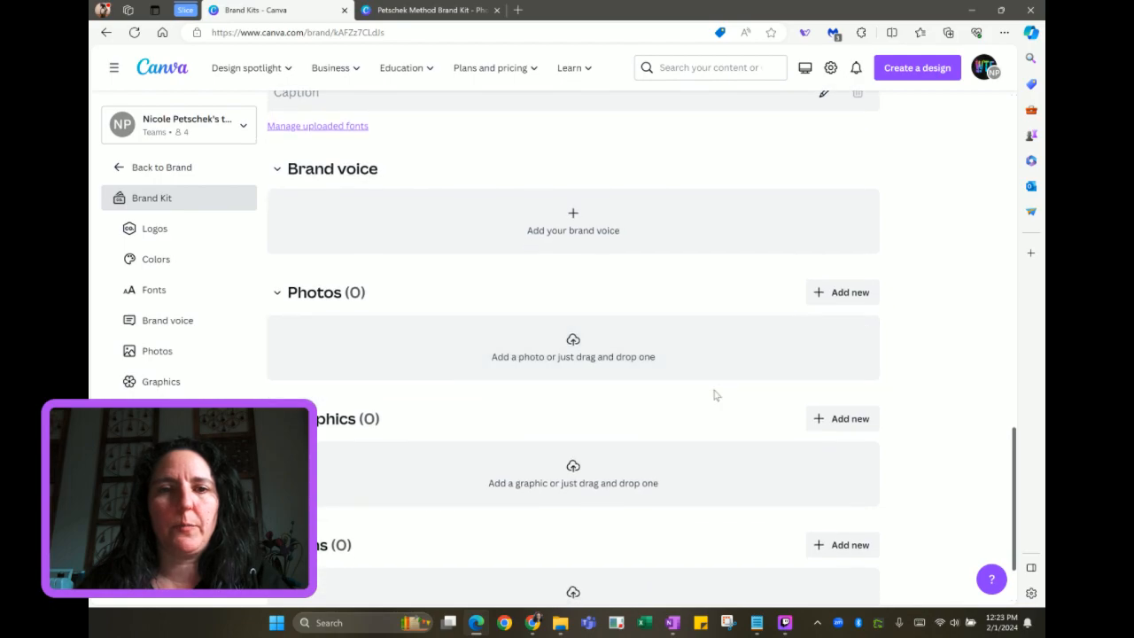
Upload brand photos, selecting all four images in Branding > Profile Pics
{"action": "left_click", "coordinate": [831, 299]}
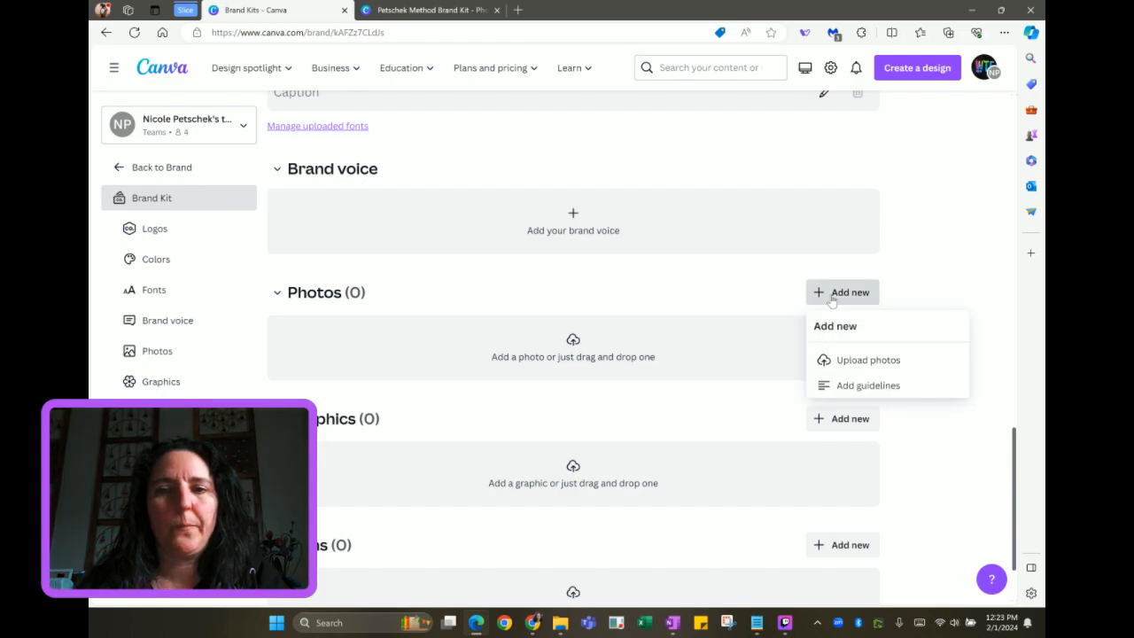
{"action": "left_click", "coordinate": [834, 363]}
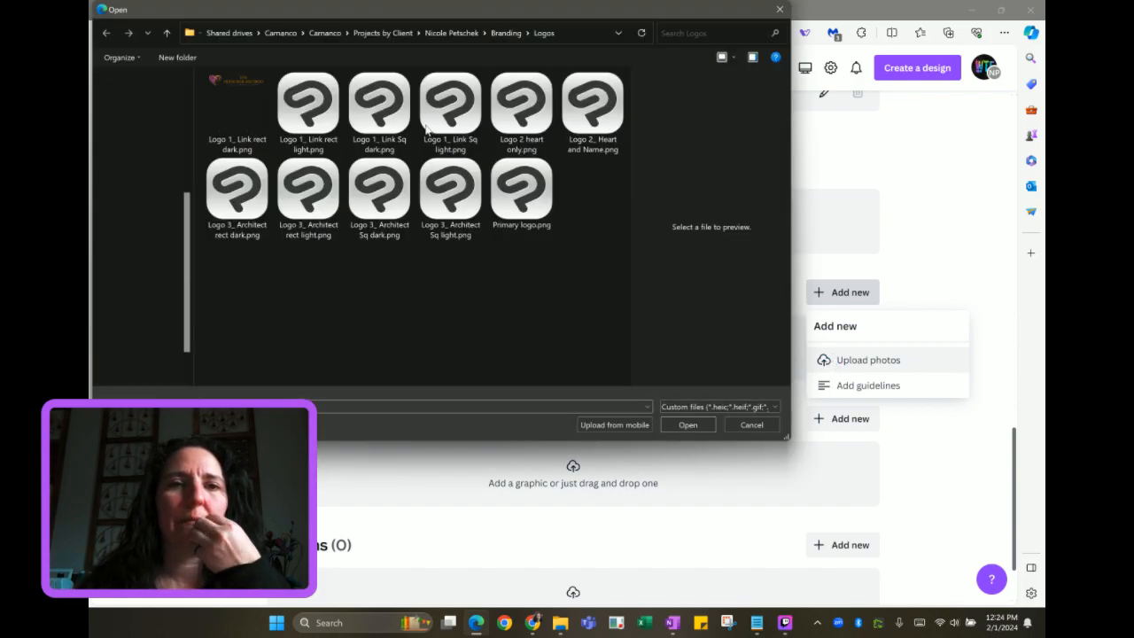
{"action": "left_click", "coordinate": [451, 32]}
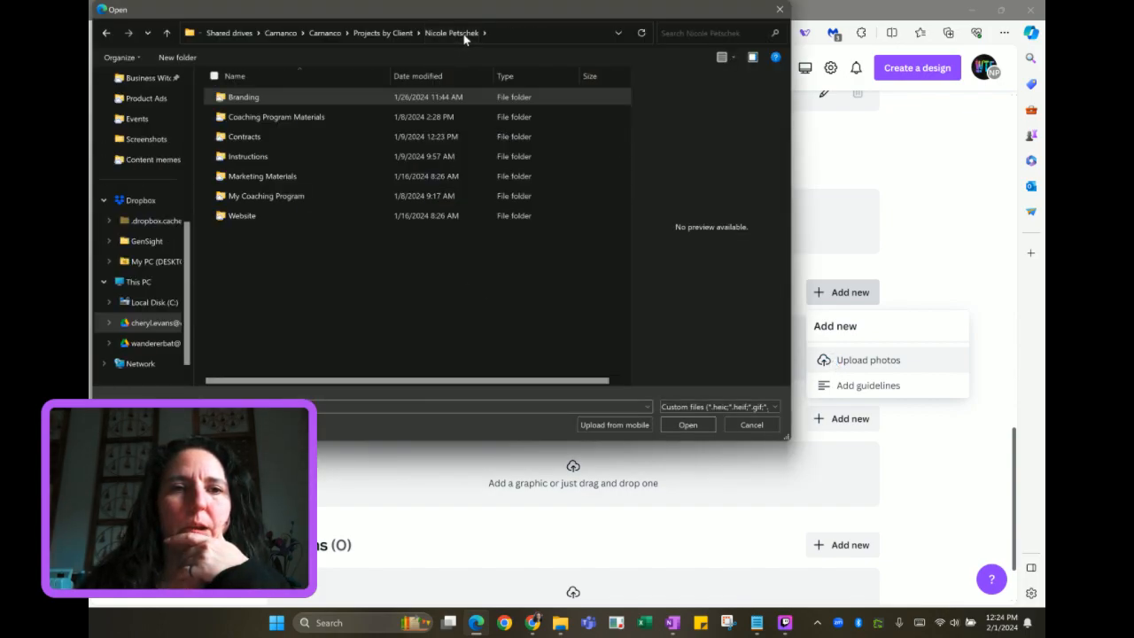
{"action": "double_click", "coordinate": [316, 97]}
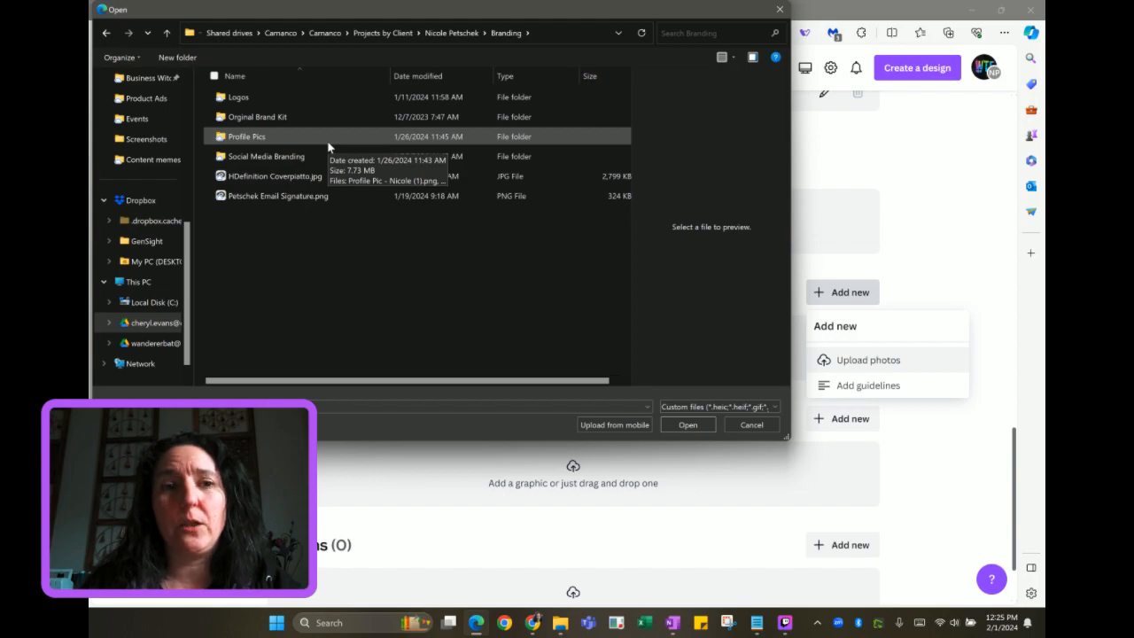
{"action": "double_click", "coordinate": [264, 140]}
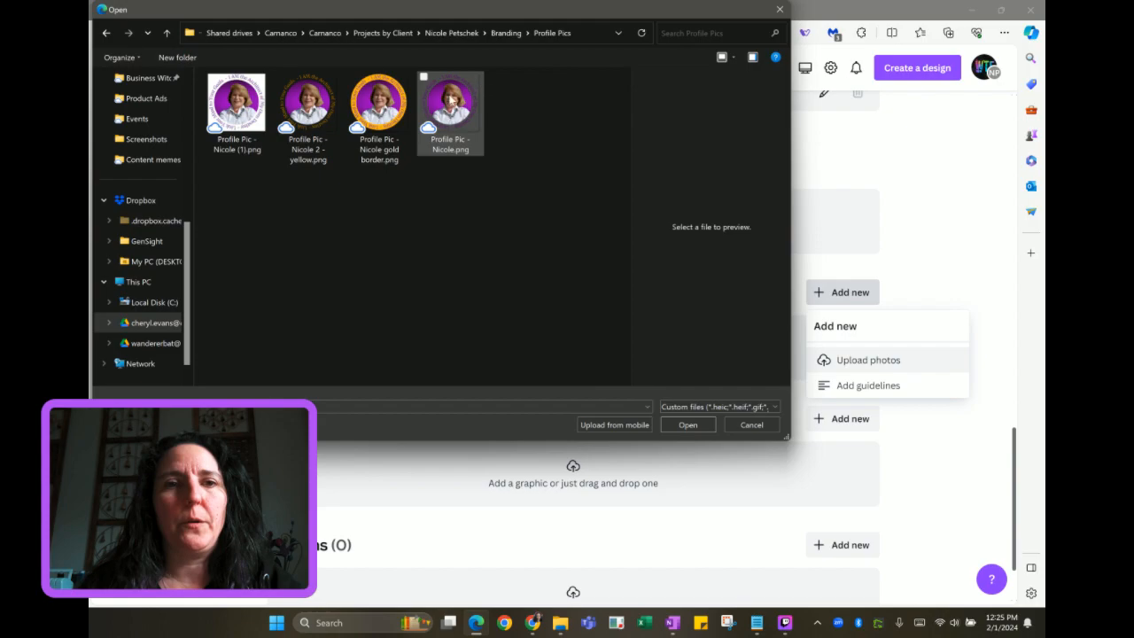
{"action": "left_click", "coordinate": [257, 122]}
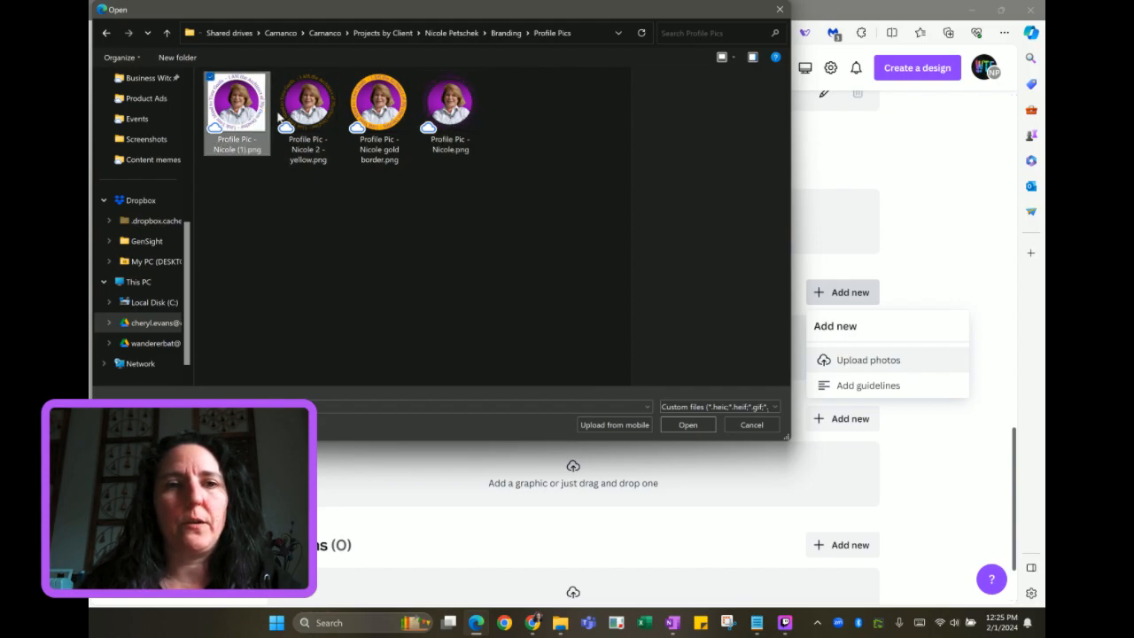
{"action": "left_click", "coordinate": [465, 110], "text": "shift"}
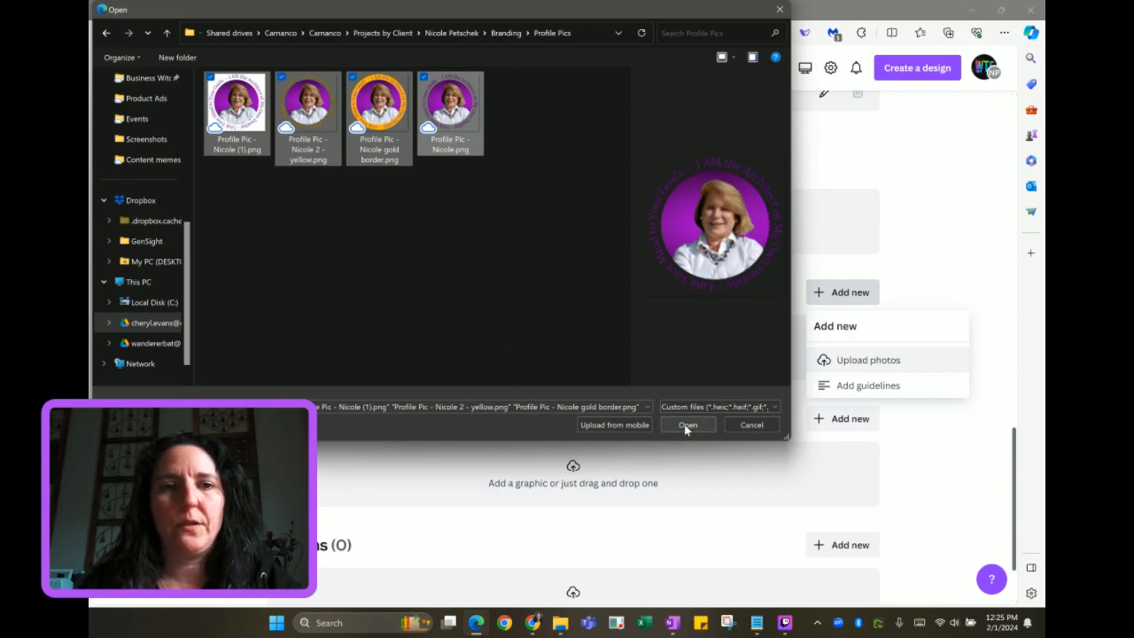
Navigate to the photo-shoot folder inside Branding > Original Brand Kit
{"action": "left_click", "coordinate": [506, 33]}
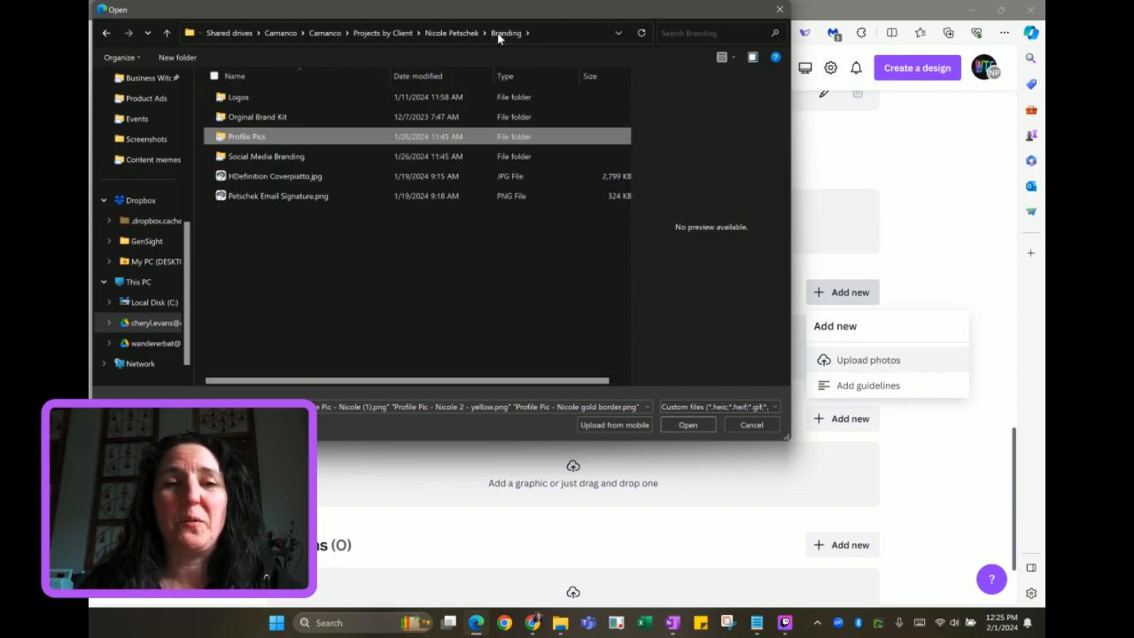
{"action": "double_click", "coordinate": [334, 94]}
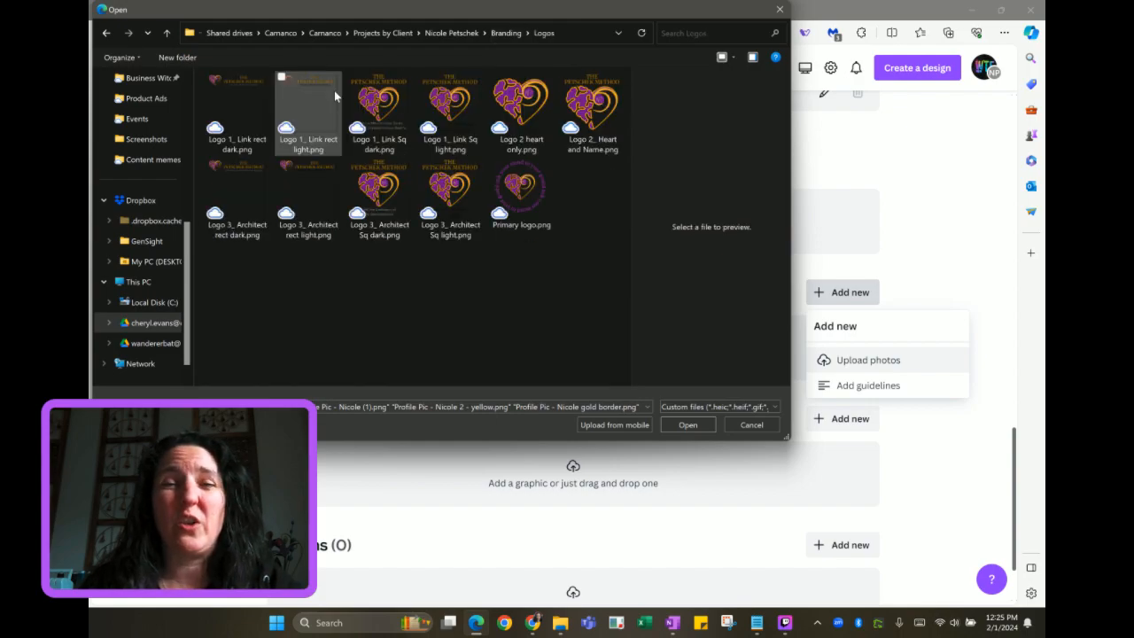
{"action": "key", "text": "alt+Left"}
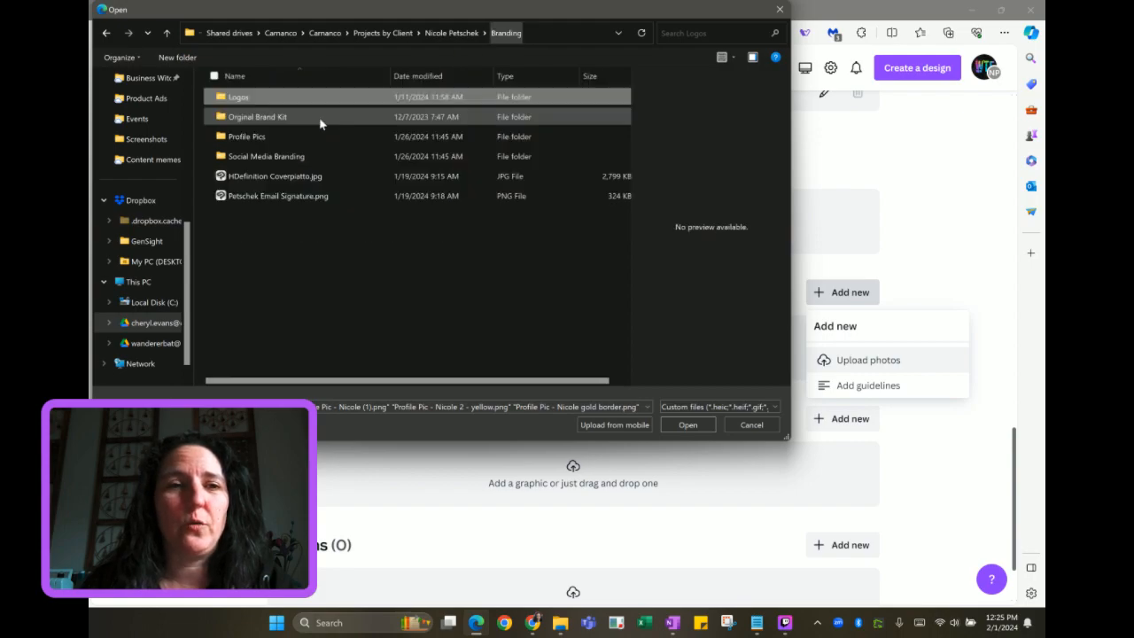
{"action": "double_click", "coordinate": [309, 119]}
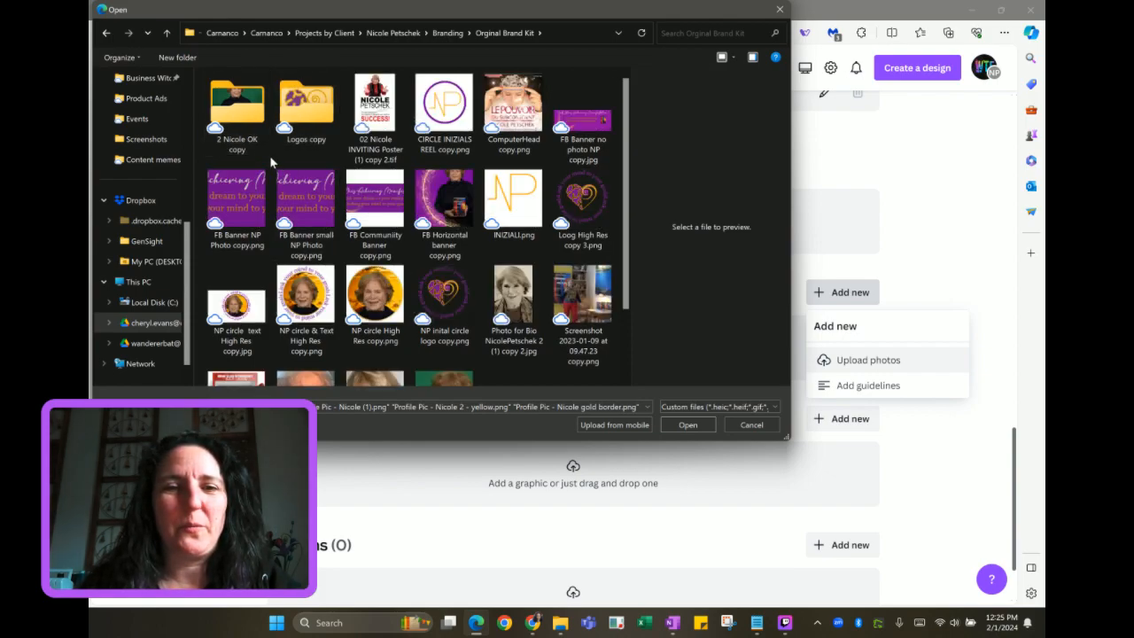
{"action": "scroll", "coordinate": [280, 182], "scroll_direction": "down", "scroll_amount": 1}
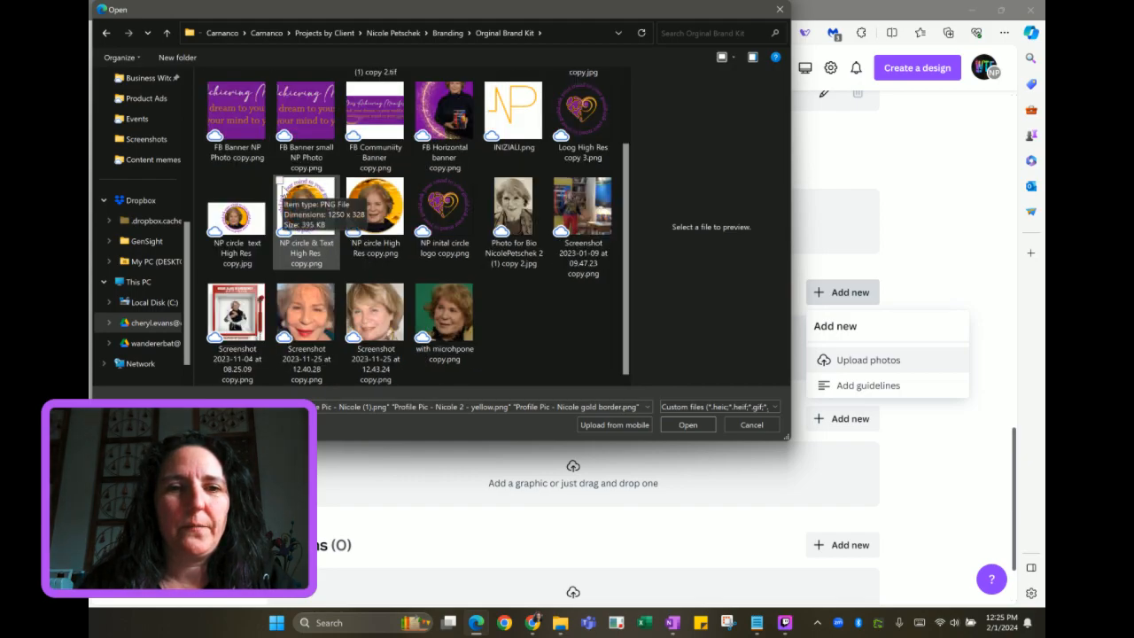
{"action": "scroll", "coordinate": [307, 118], "scroll_direction": "up", "scroll_amount": 1}
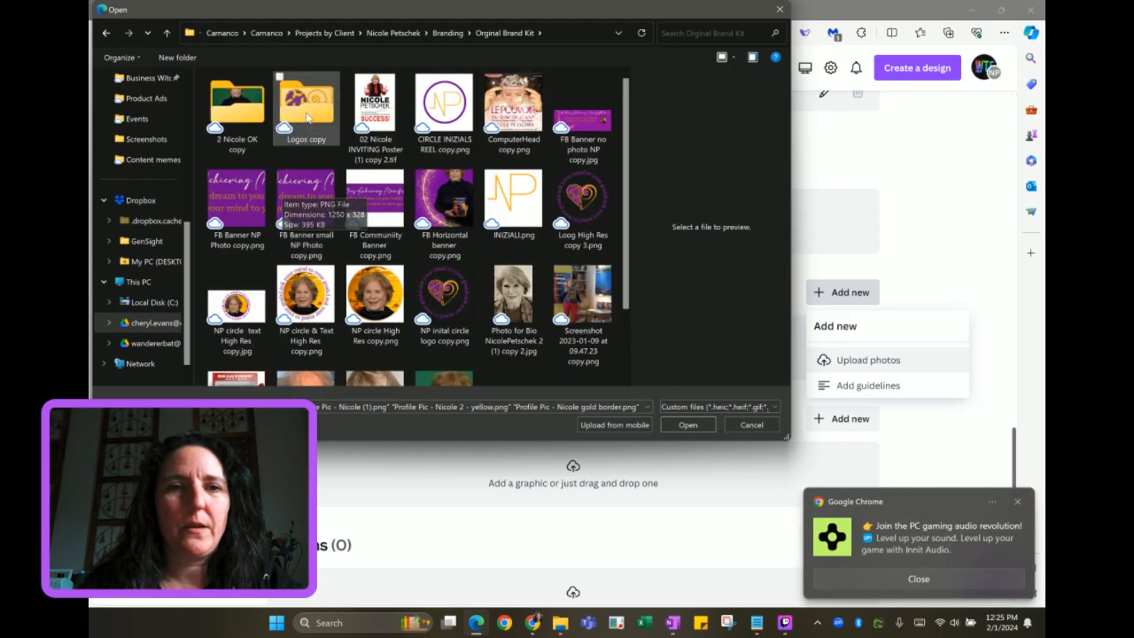
{"action": "left_click", "coordinate": [226, 108]}
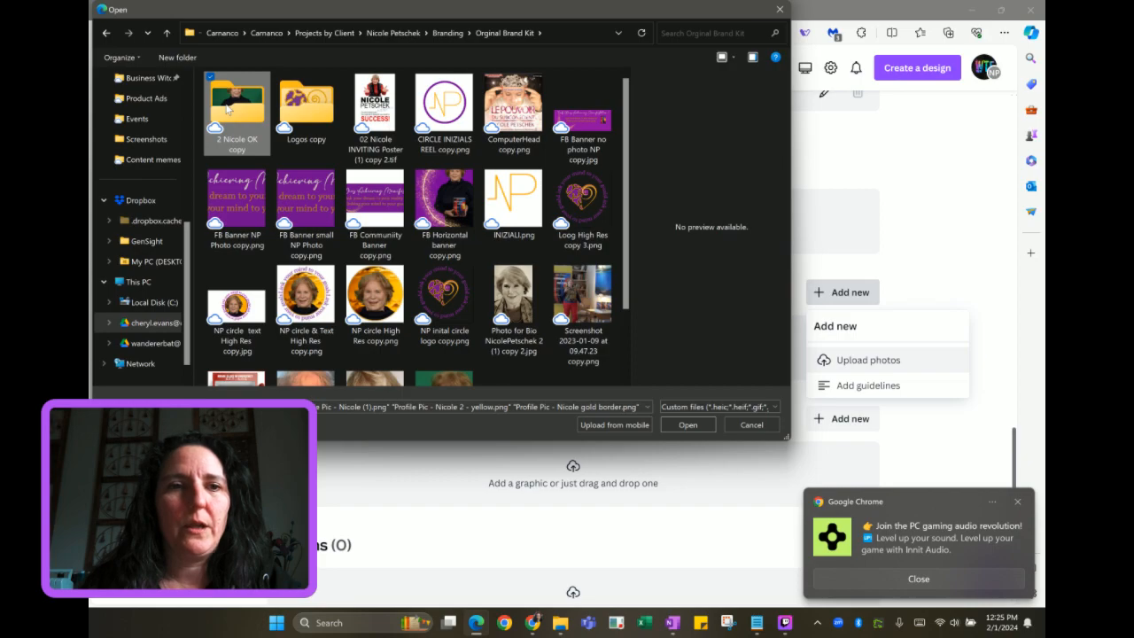
{"action": "double_click", "coordinate": [227, 108]}
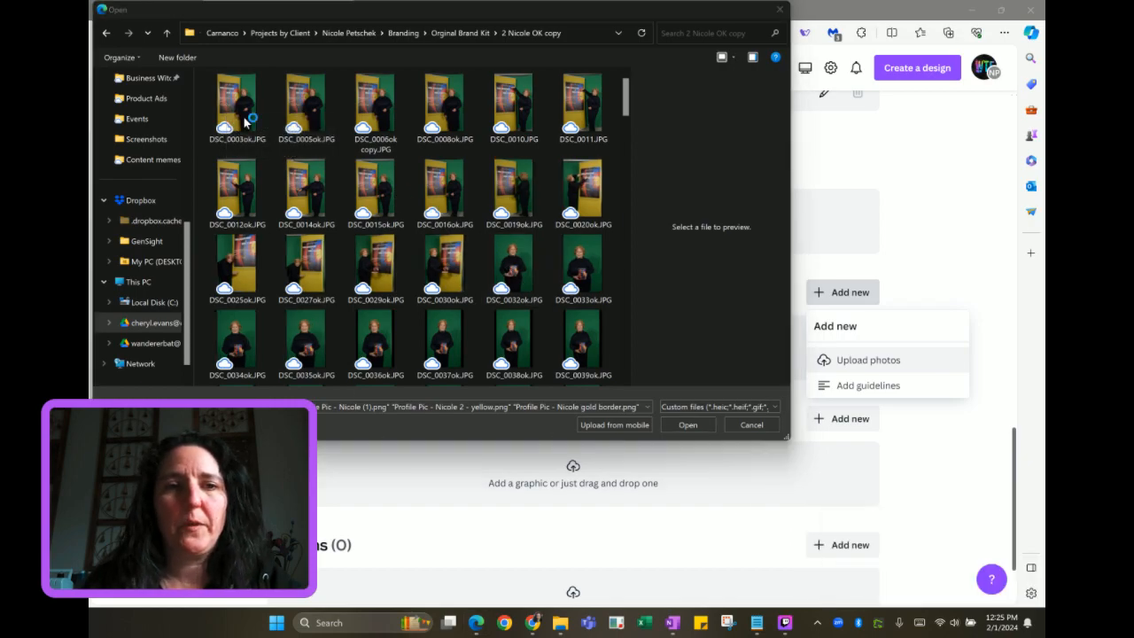
Select photos DSC_0003ok.JPG through DSC_0039ok.JPG and upload them
{"action": "left_click", "coordinate": [238, 106]}
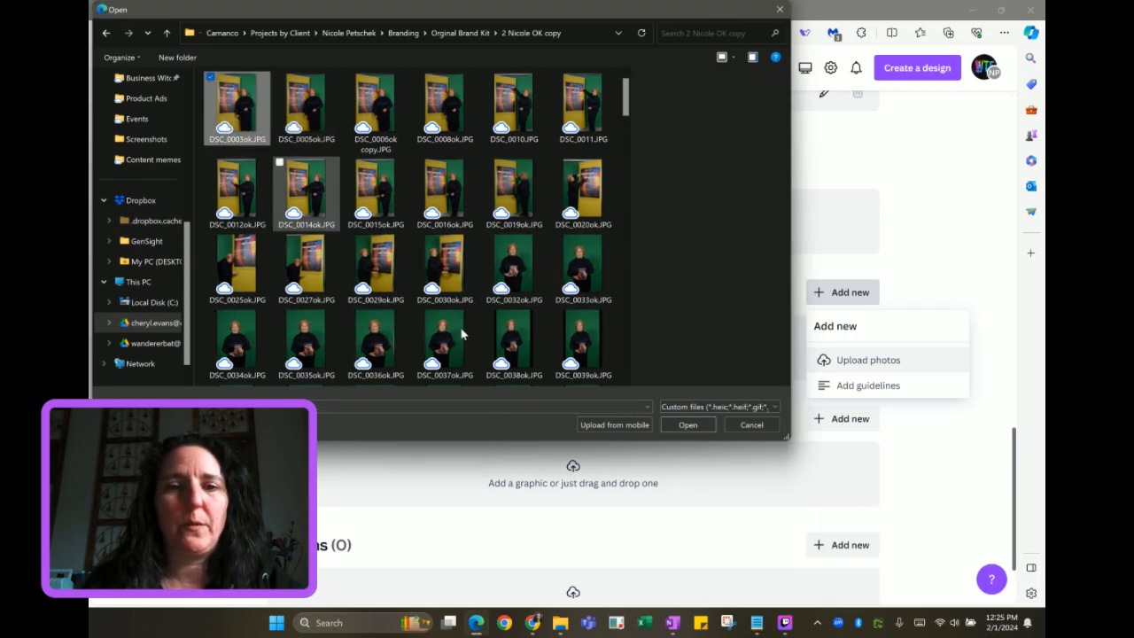
{"action": "left_click", "coordinate": [582, 339], "text": "shift"}
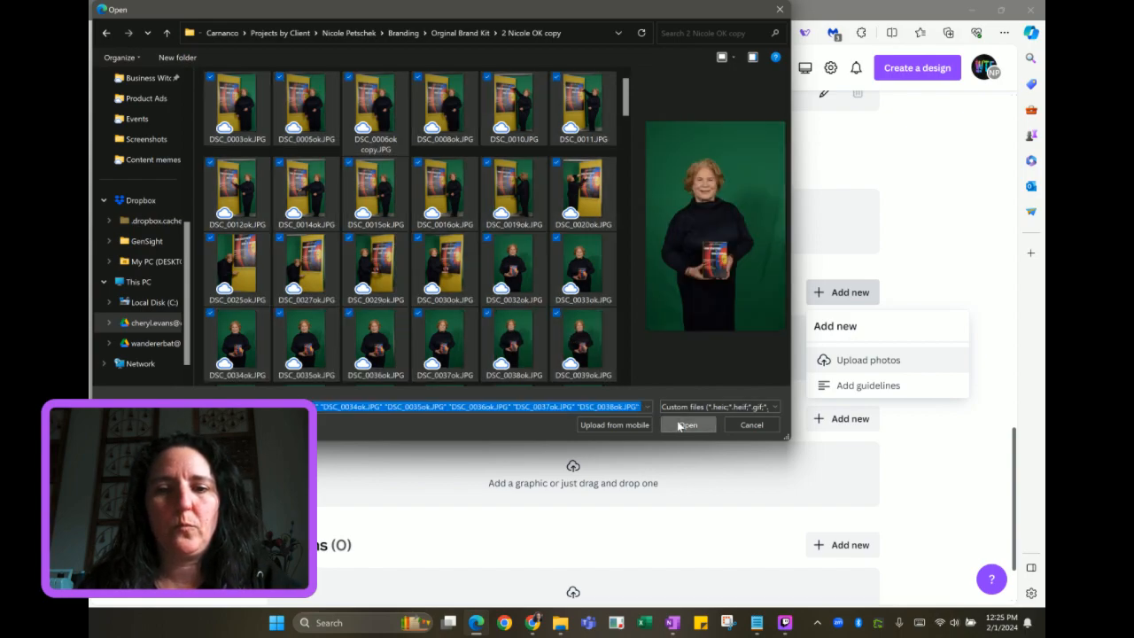
{"action": "left_click", "coordinate": [684, 426]}
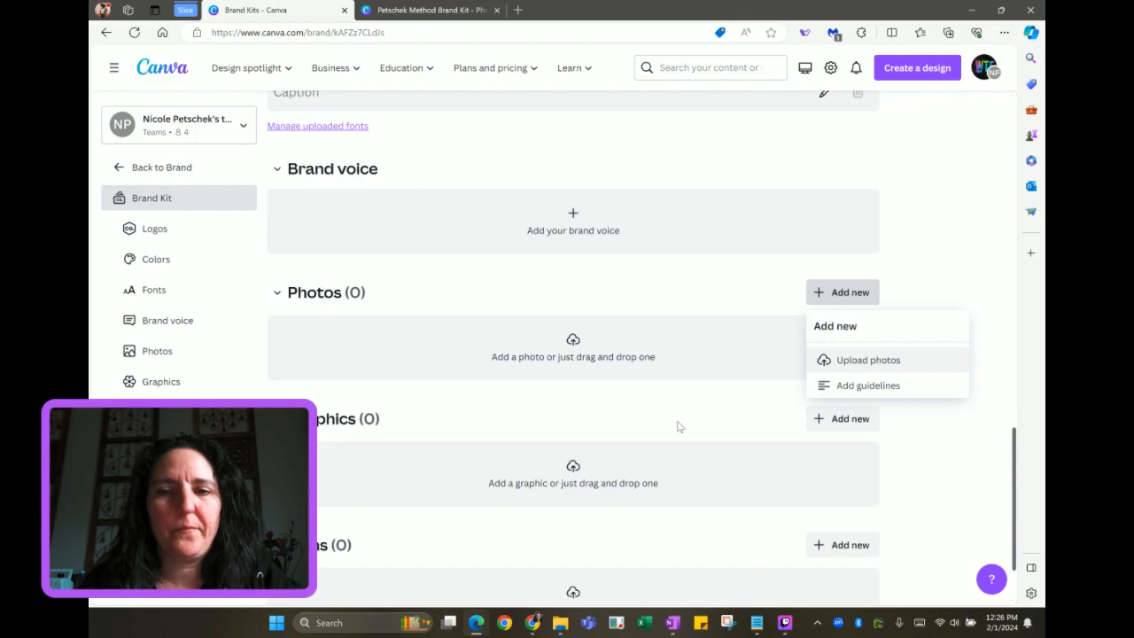
Check the still-empty Photos section and reload the Brand Kit page
{"action": "scroll", "coordinate": [679, 427], "scroll_direction": "up", "scroll_amount": 1}
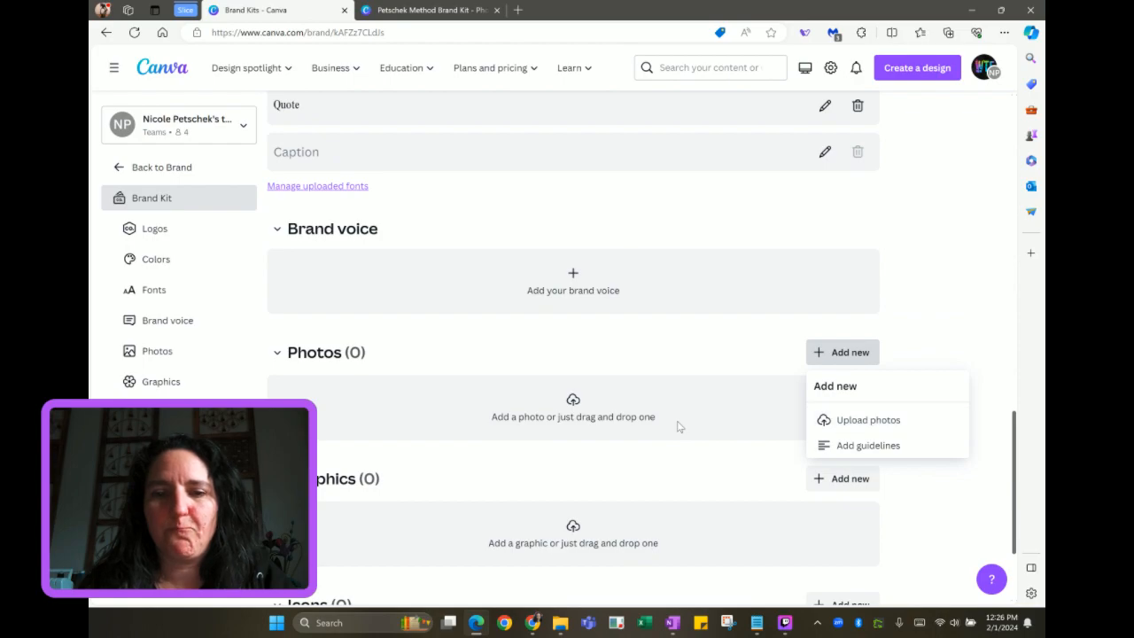
{"action": "scroll", "coordinate": [679, 427], "scroll_direction": "down", "scroll_amount": 2}
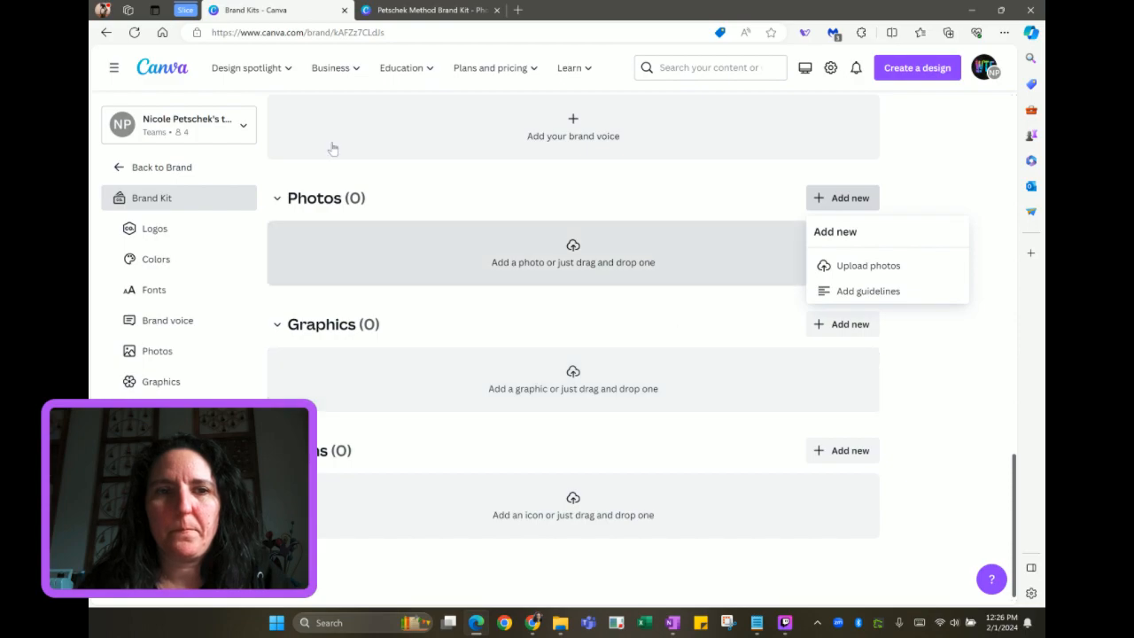
{"action": "left_click", "coordinate": [135, 32]}
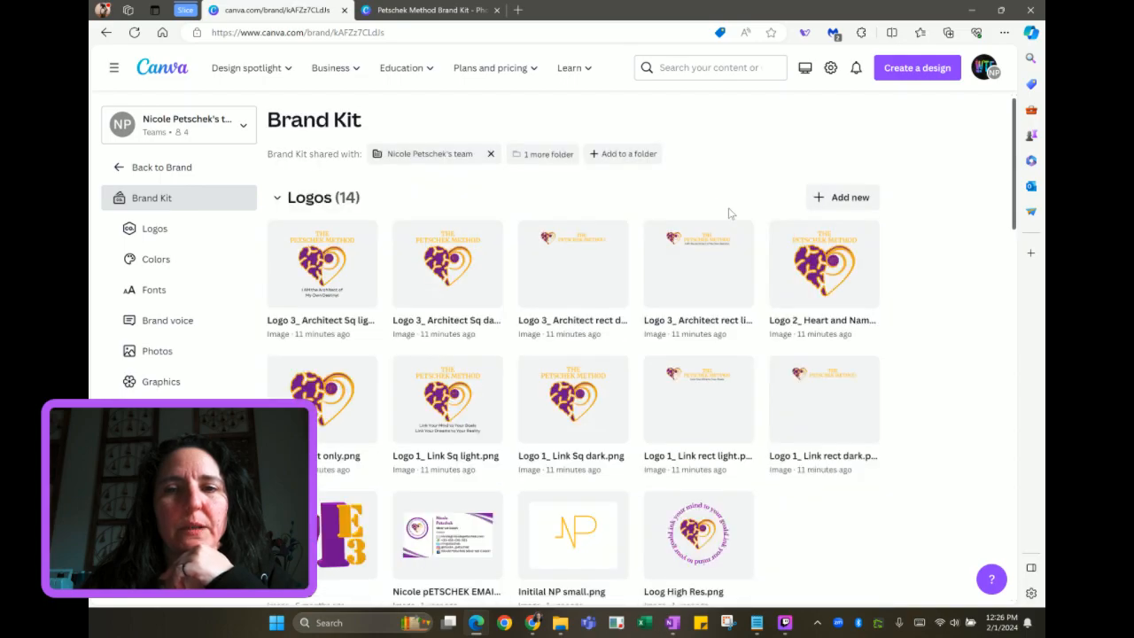
Review the reloaded Brand Kit page, then return to the Brand Kits overview
{"action": "scroll", "coordinate": [888, 293], "scroll_direction": "down", "scroll_amount": 4}
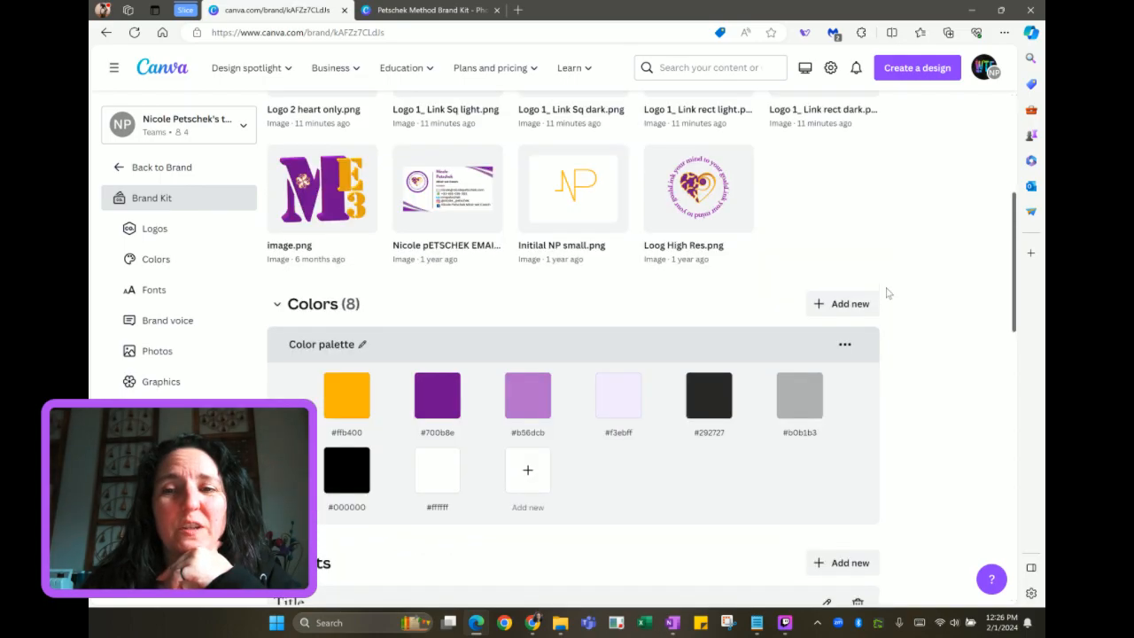
{"action": "scroll", "coordinate": [889, 292], "scroll_direction": "down", "scroll_amount": 9}
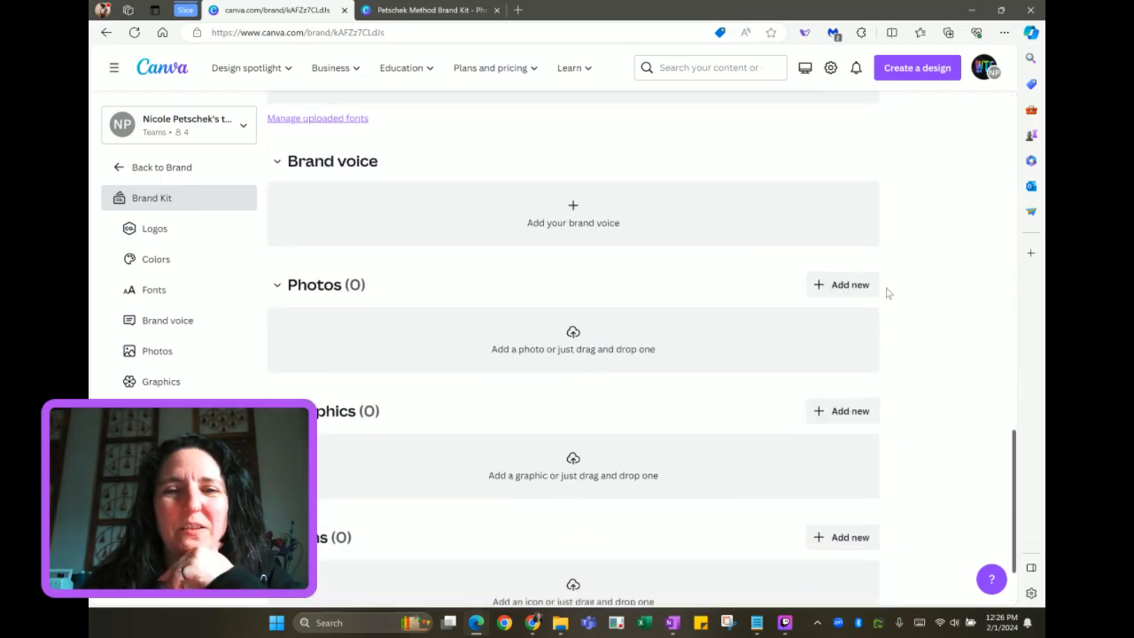
{"action": "scroll", "coordinate": [889, 292], "scroll_direction": "down", "scroll_amount": 1}
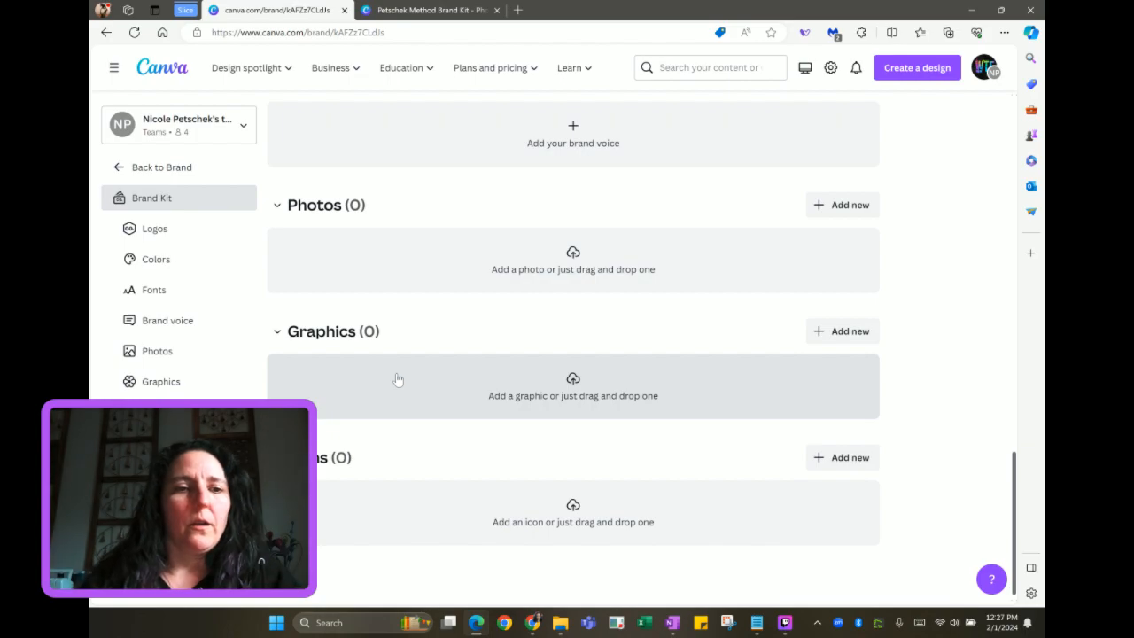
{"action": "scroll", "coordinate": [448, 331], "scroll_direction": "up", "scroll_amount": 4}
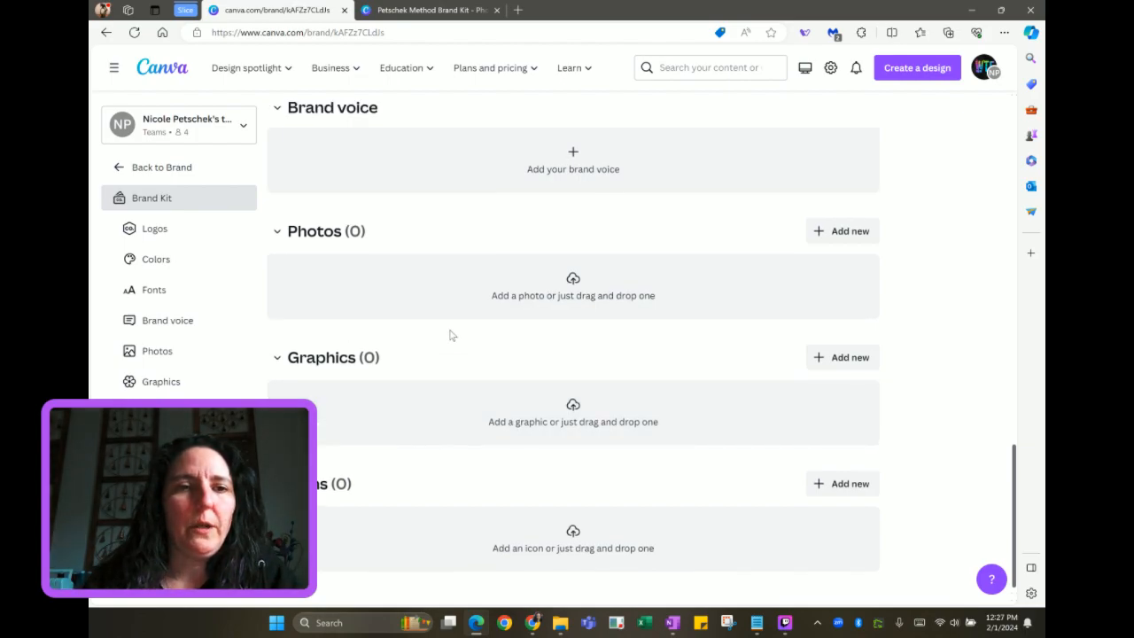
{"action": "scroll", "coordinate": [450, 335], "scroll_direction": "up", "scroll_amount": 8}
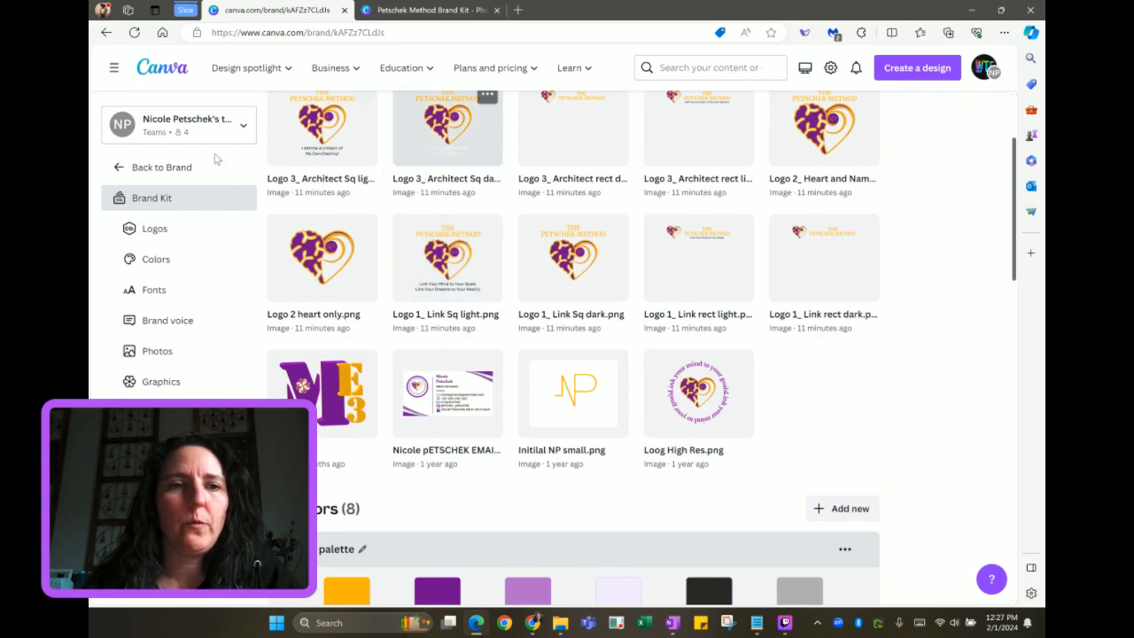
{"action": "left_click", "coordinate": [167, 170]}
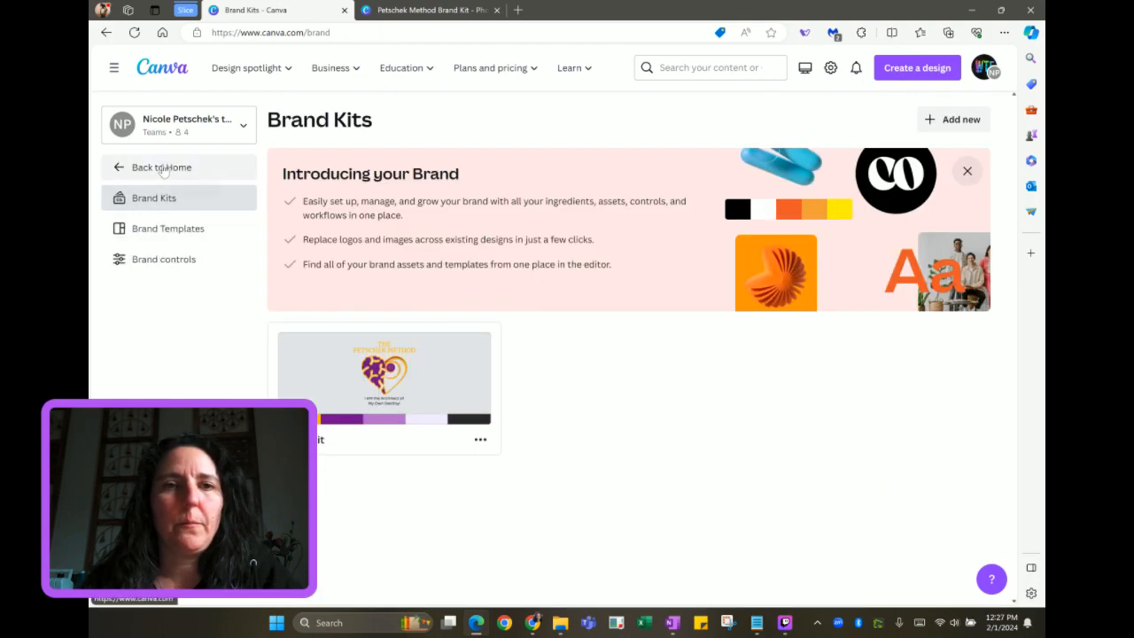
Go from Home to Projects and open the Brand Guide folder
{"action": "left_click", "coordinate": [163, 169]}
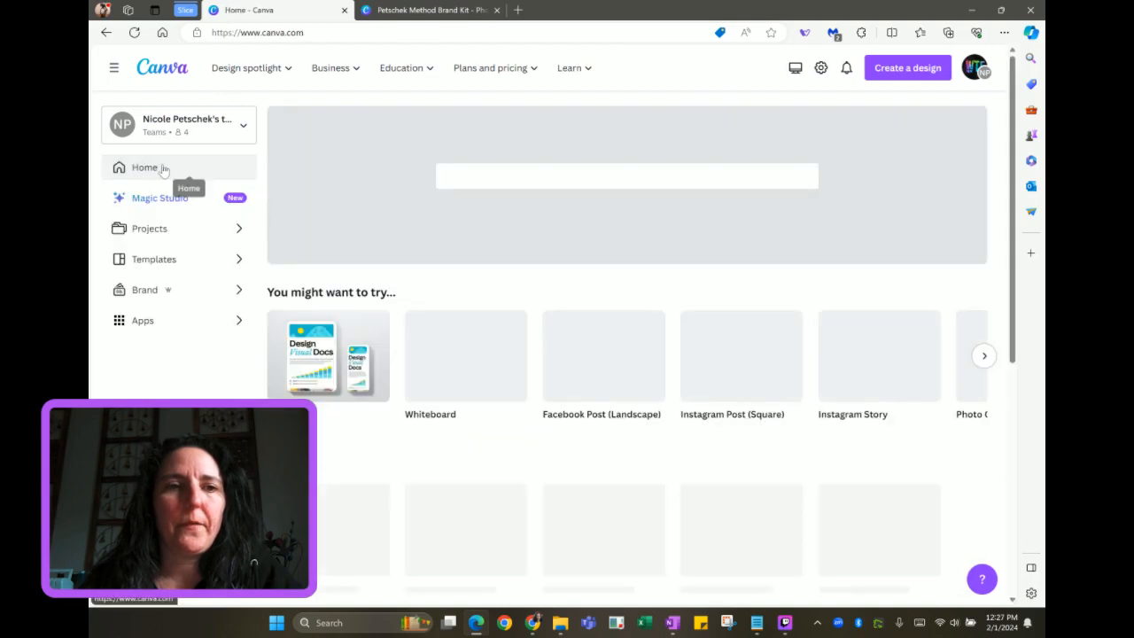
{"action": "left_click", "coordinate": [168, 232]}
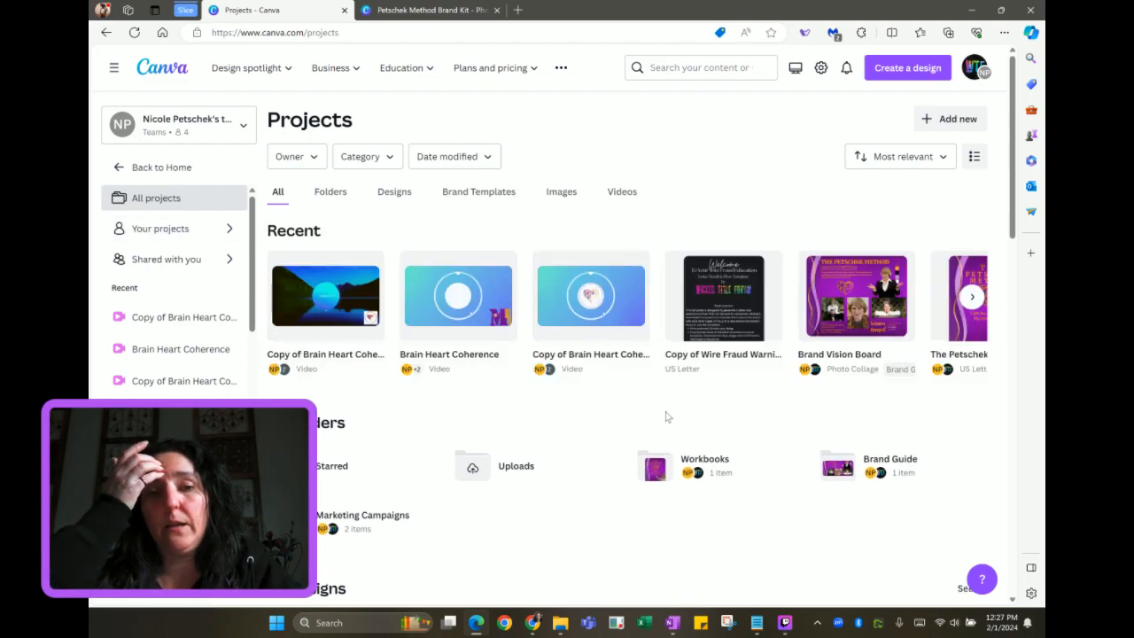
{"action": "left_click", "coordinate": [856, 467]}
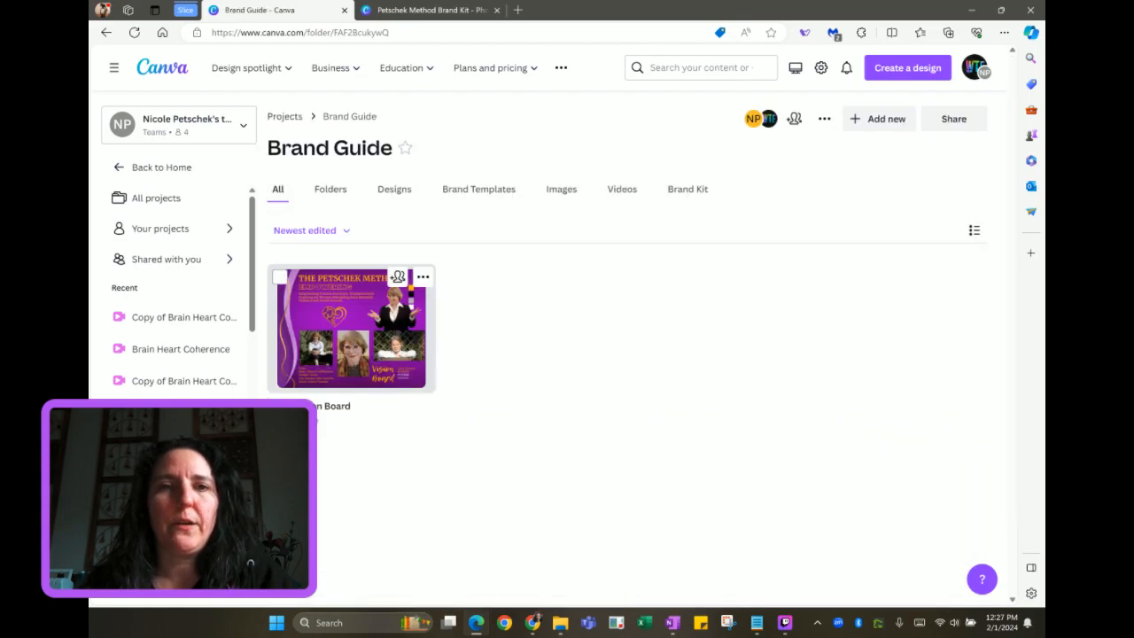
Close the old brand kit tab, open Brand Vision Board, and return to the folder tab
{"action": "middle_click", "coordinate": [424, 18]}
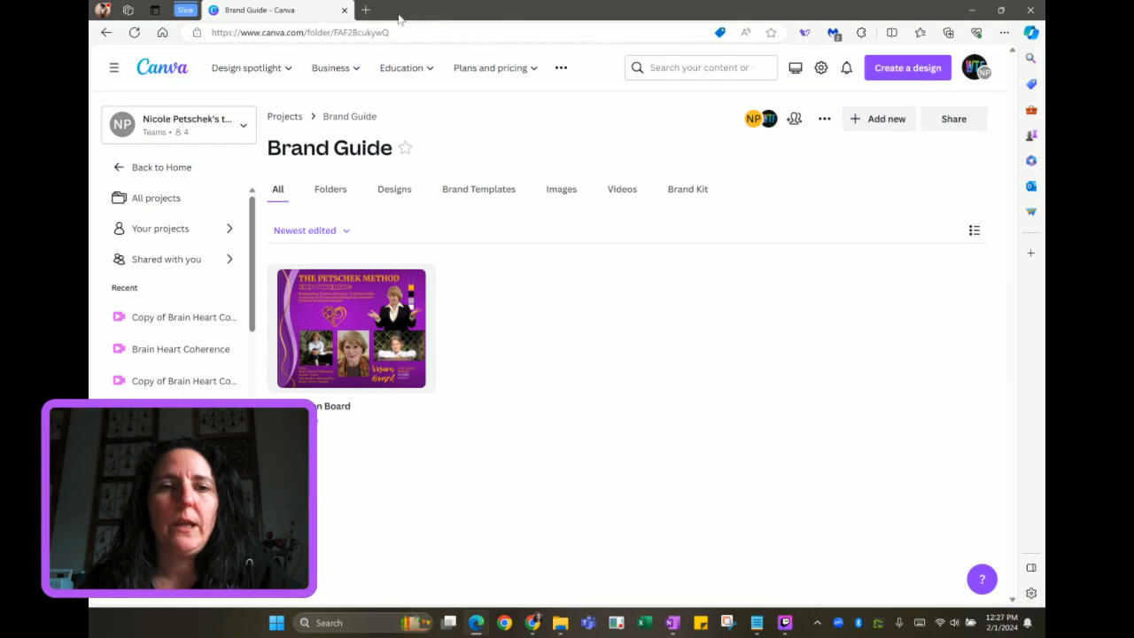
{"action": "left_click", "coordinate": [352, 320]}
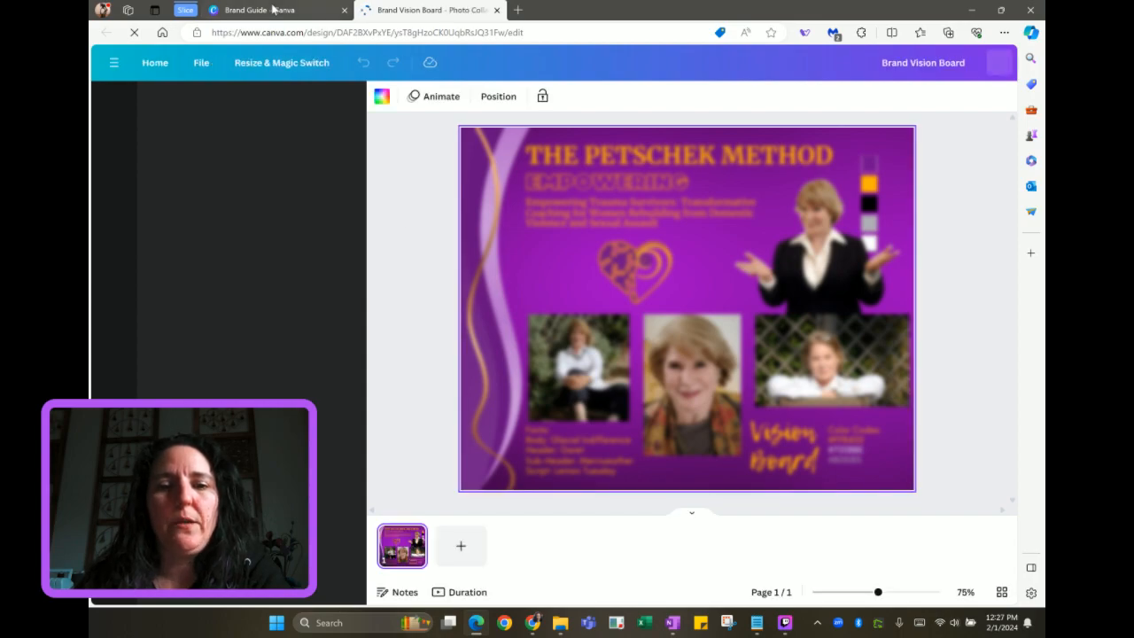
{"action": "mouse_move", "coordinate": [273, 9]}
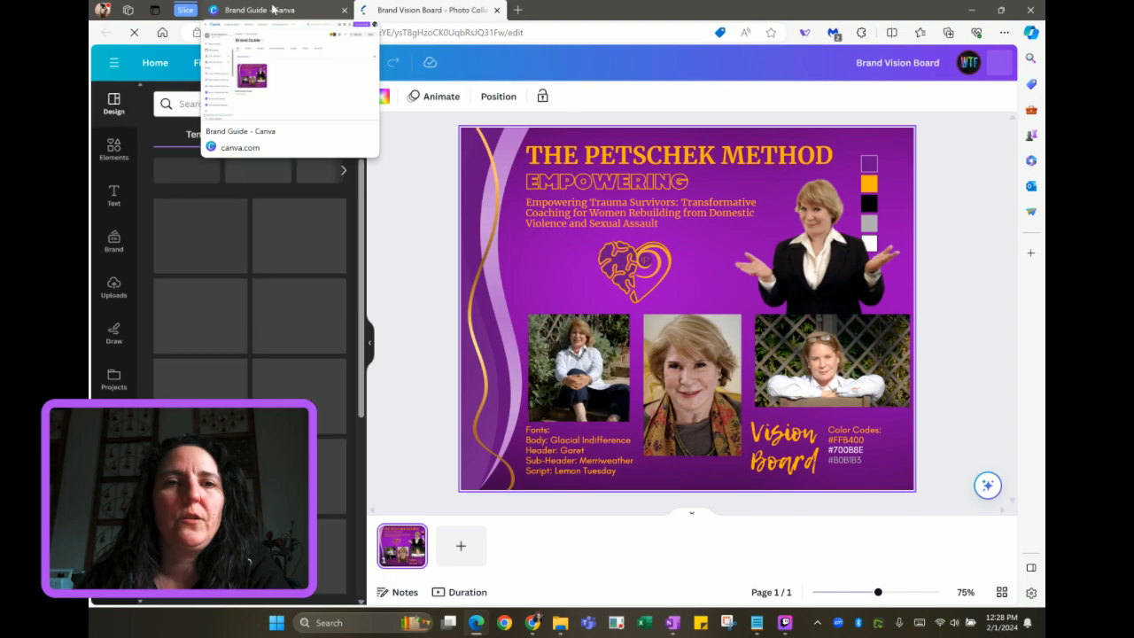
{"action": "left_click", "coordinate": [272, 10]}
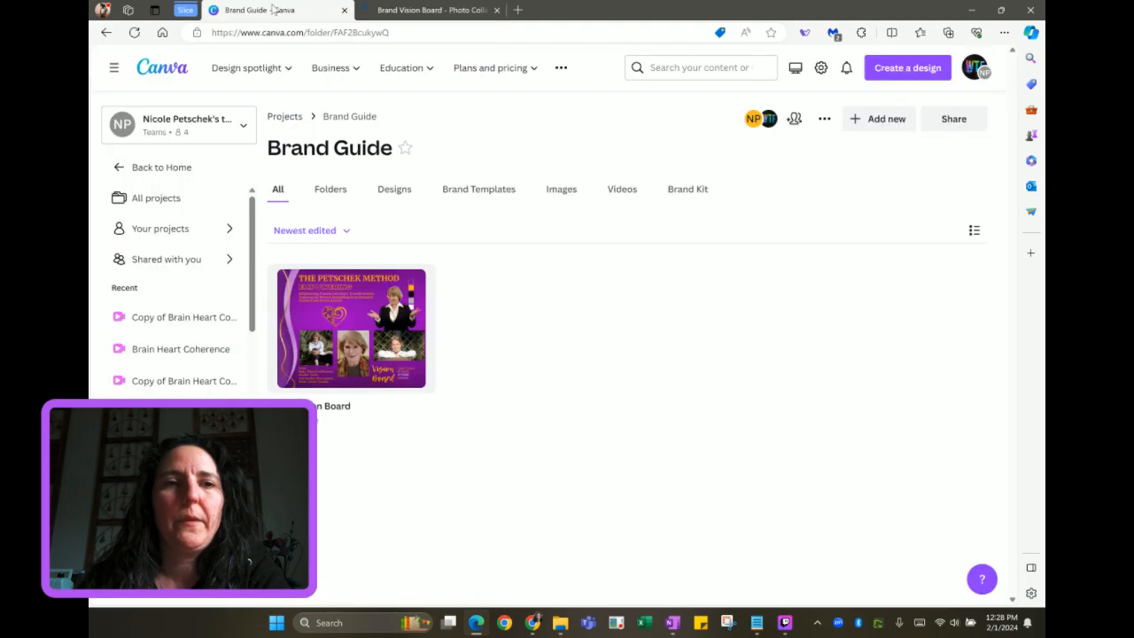
Switch to the Personal team and open its Petschek Method Brand Kit design
{"action": "left_click", "coordinate": [238, 126]}
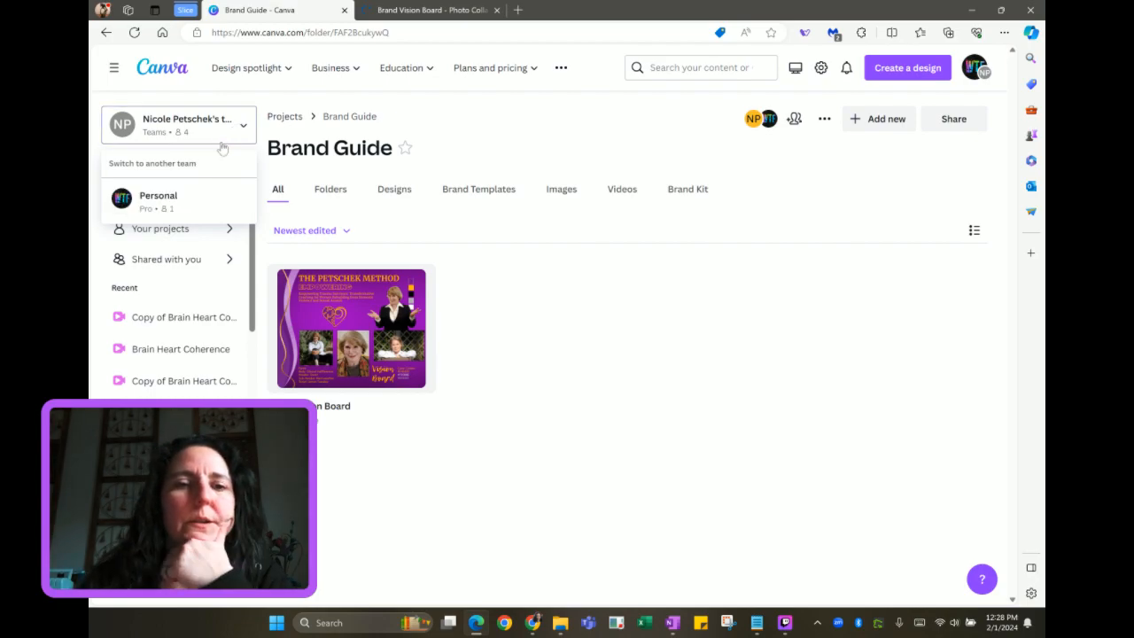
{"action": "left_click", "coordinate": [210, 206]}
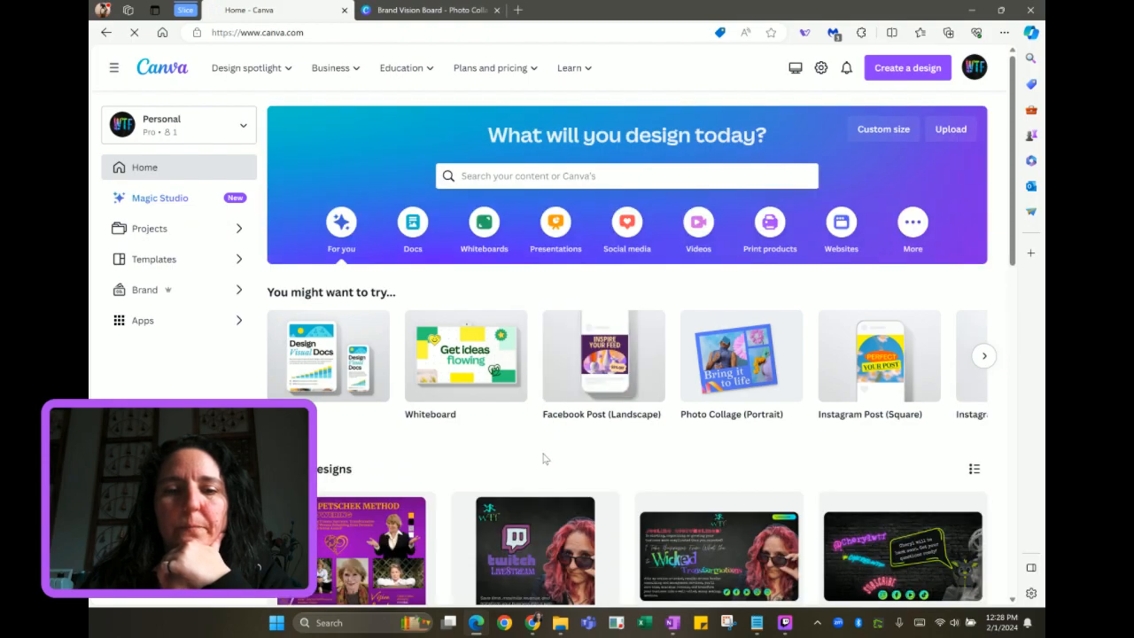
{"action": "scroll", "coordinate": [543, 458], "scroll_direction": "down", "scroll_amount": 2}
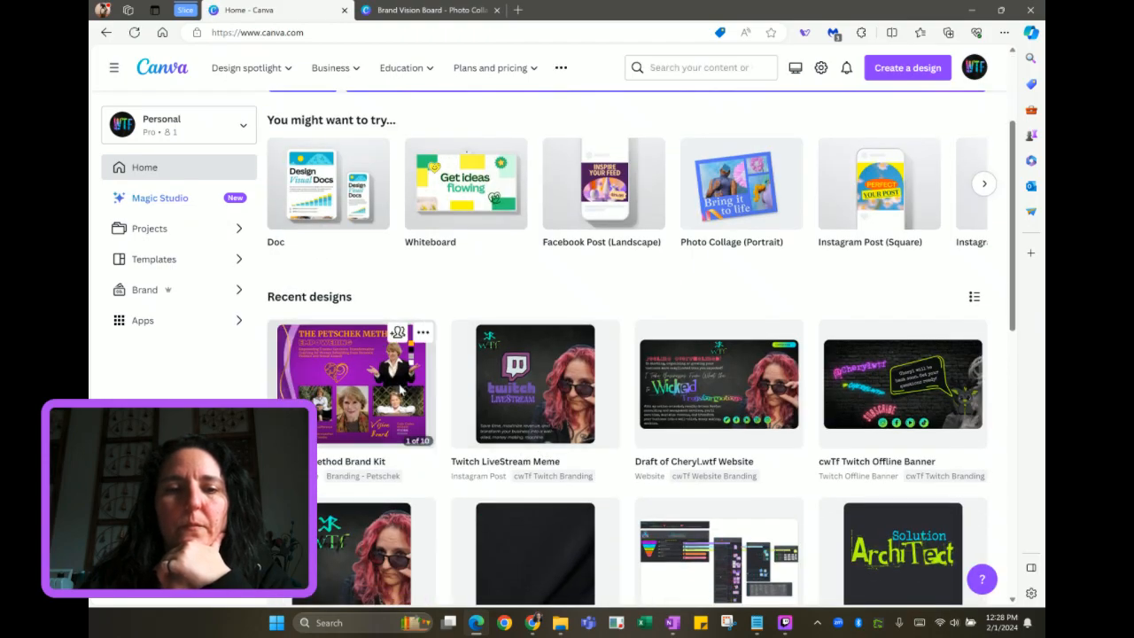
{"action": "left_click", "coordinate": [401, 390]}
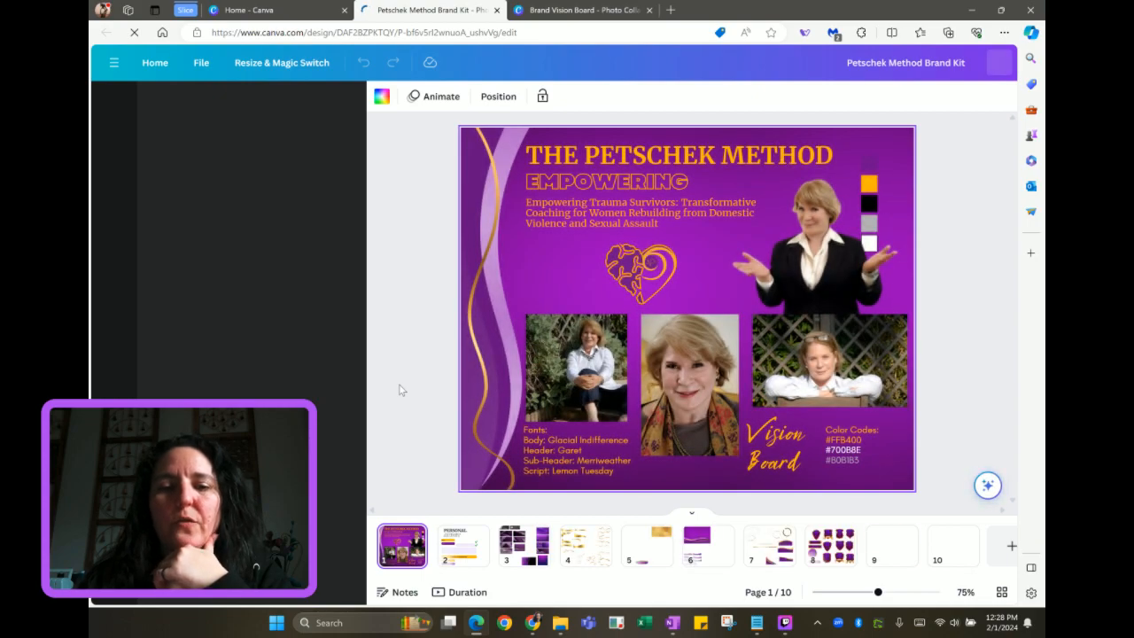
Go to the Personal Audit page (page 2), then bring the Brand Vision Board design to the front
{"action": "left_click", "coordinate": [472, 548]}
{"action": "scroll", "coordinate": [660, 555], "scroll_direction": "right", "scroll_amount": 1}
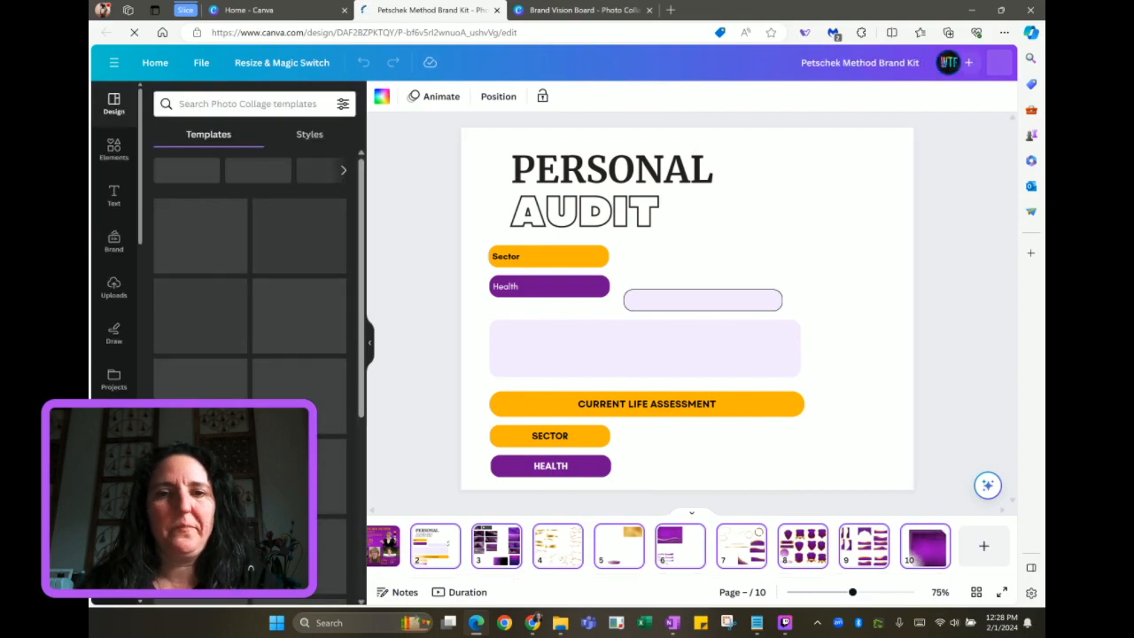
{"action": "left_click", "coordinate": [595, 17]}
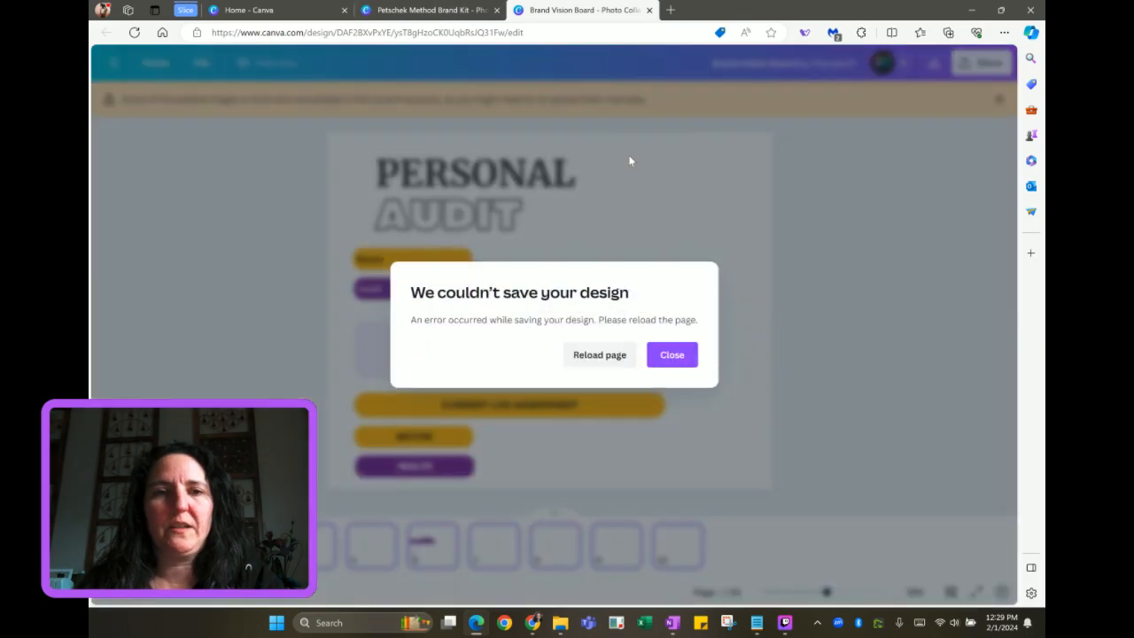
Reload after the save error, dismiss the unavailable-images warning, and close the Request access tab
{"action": "left_click", "coordinate": [600, 356]}
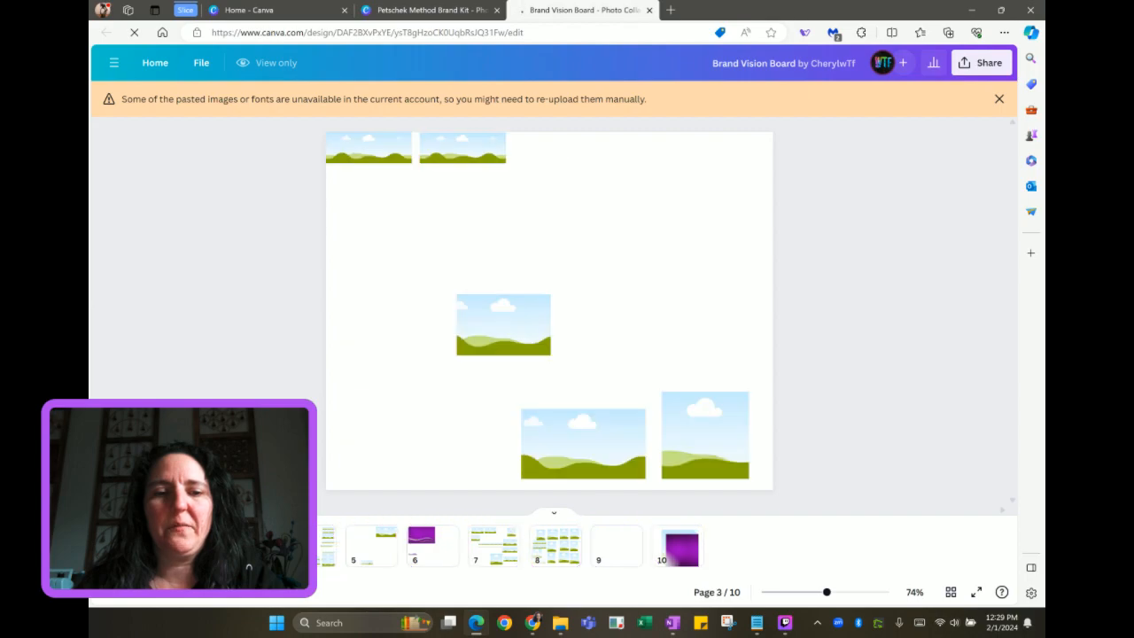
{"action": "left_click", "coordinate": [1000, 98]}
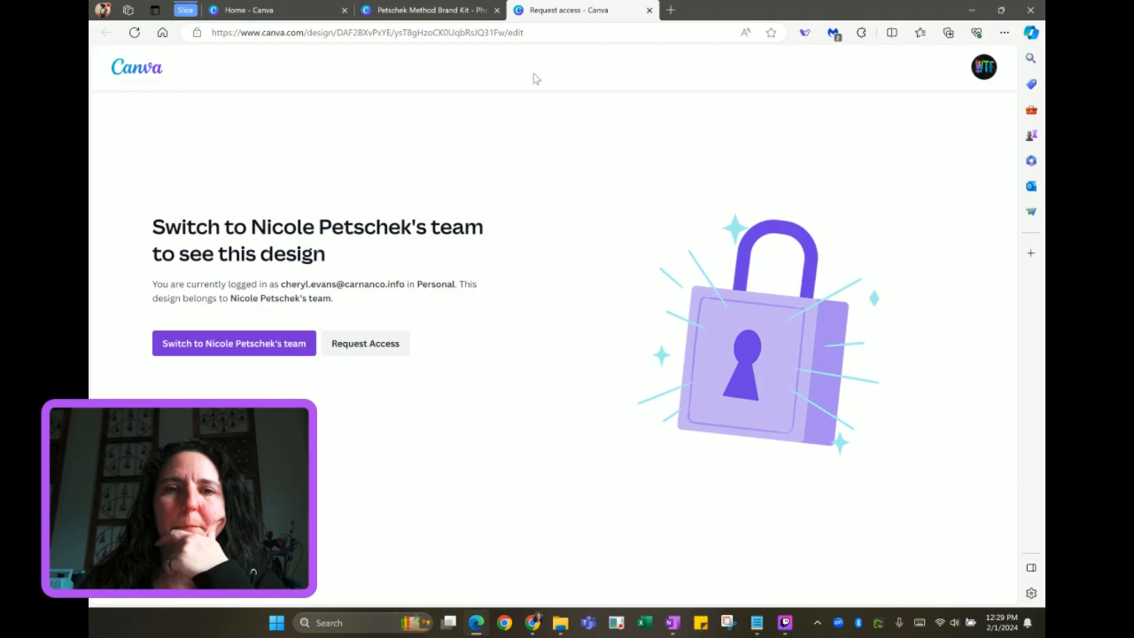
{"action": "left_click", "coordinate": [649, 10]}
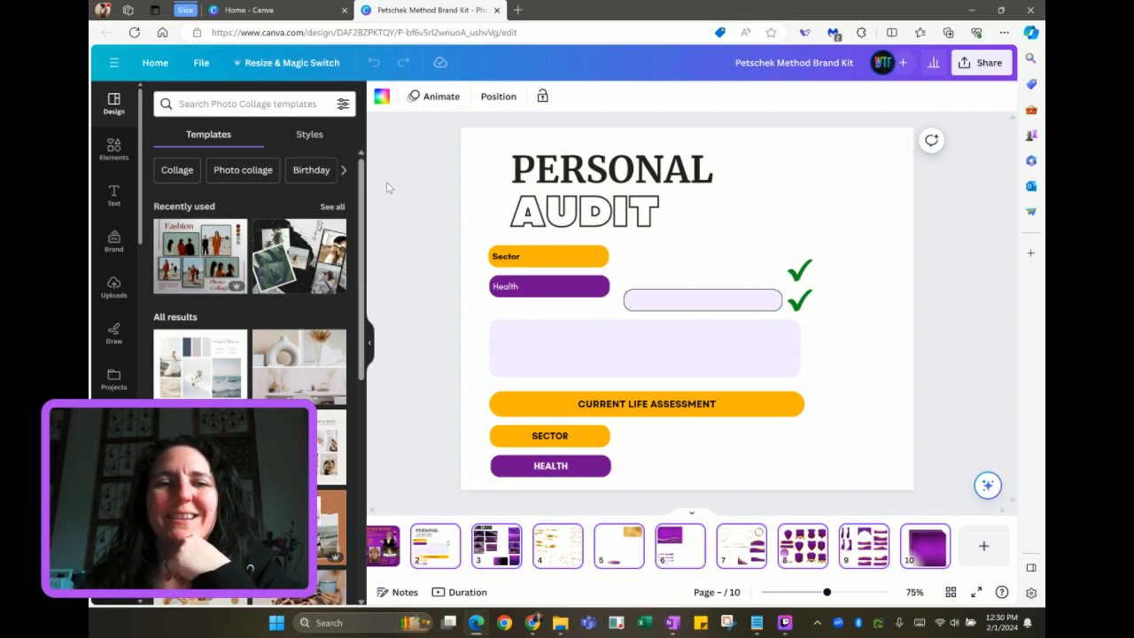
Create and copy a template link for the Petschek Method Brand Kit, then close its tab
{"action": "left_click", "coordinate": [973, 75]}
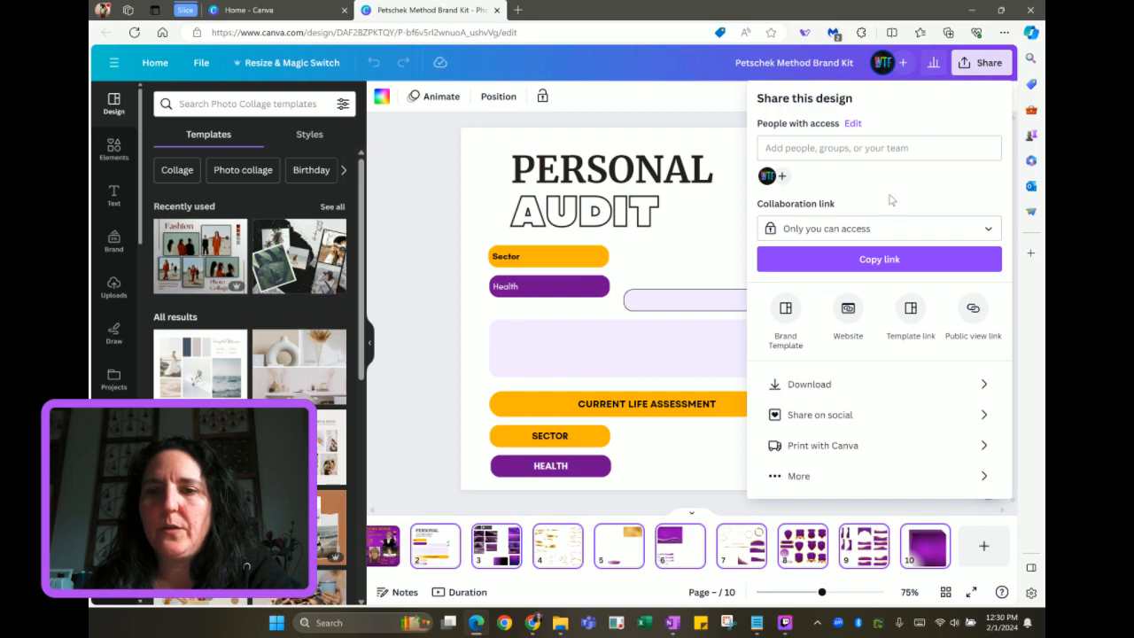
{"action": "left_click", "coordinate": [910, 310]}
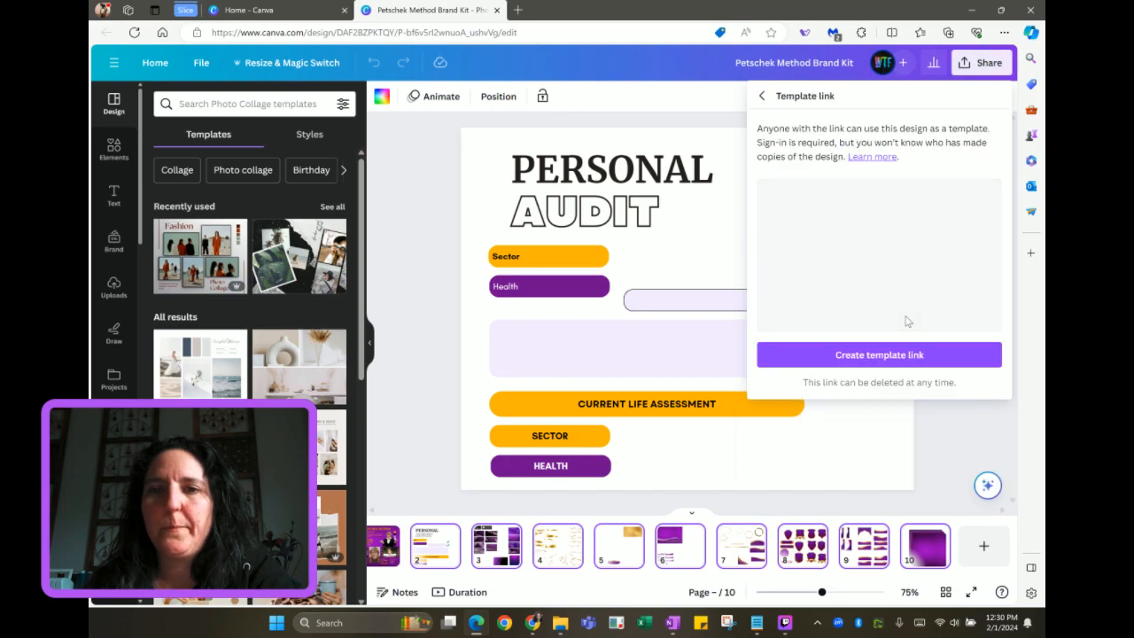
{"action": "left_click", "coordinate": [865, 356]}
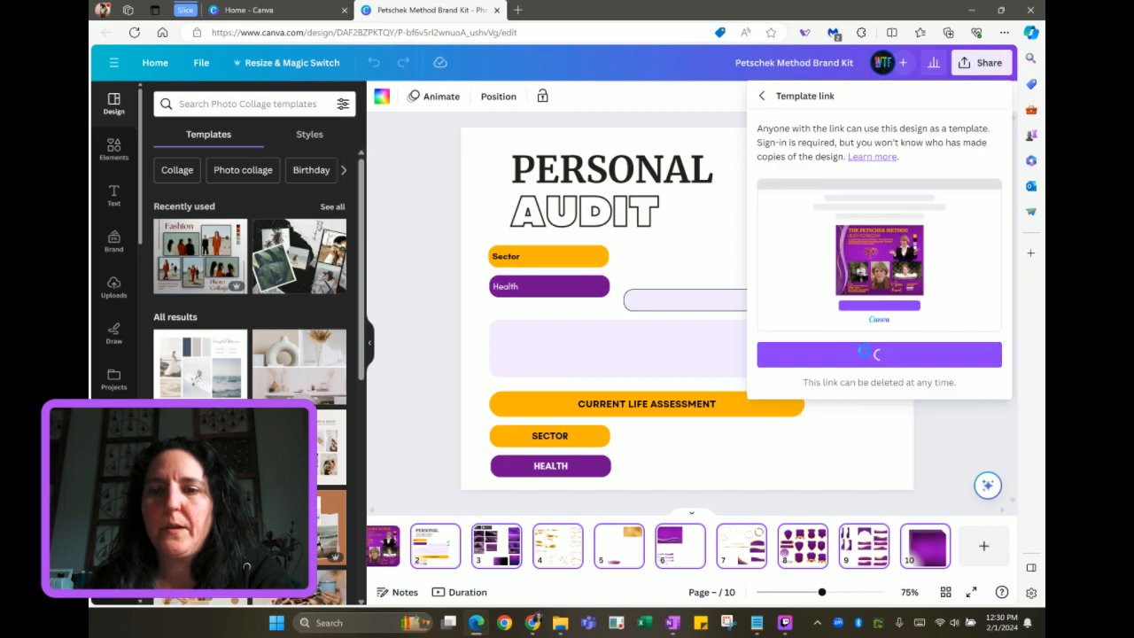
{"action": "left_click", "coordinate": [979, 347]}
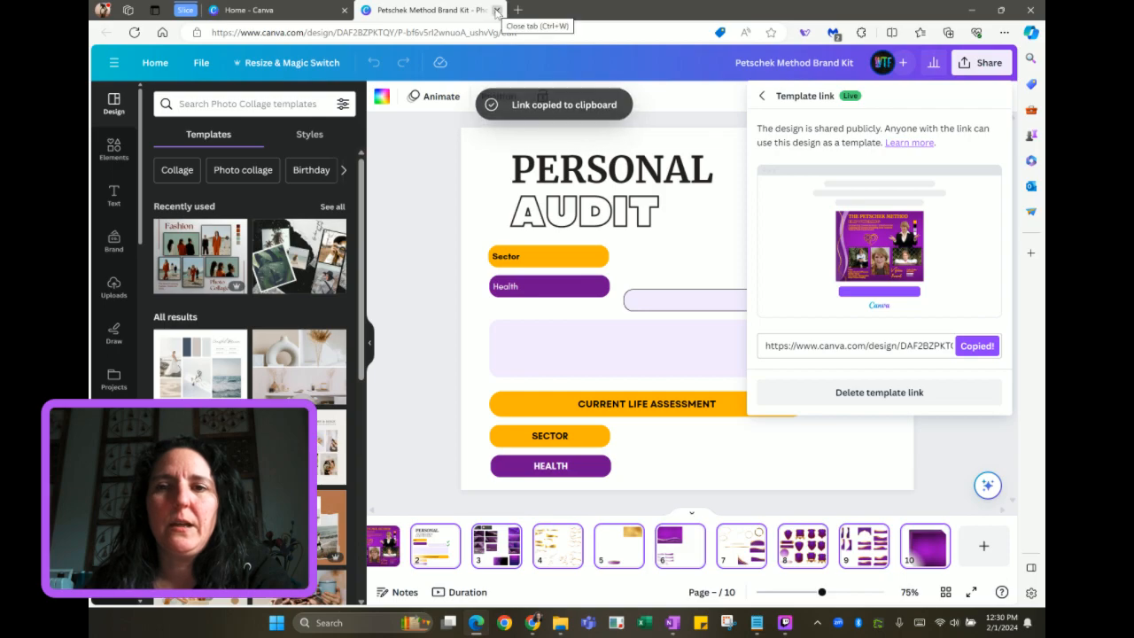
{"action": "left_click", "coordinate": [497, 10]}
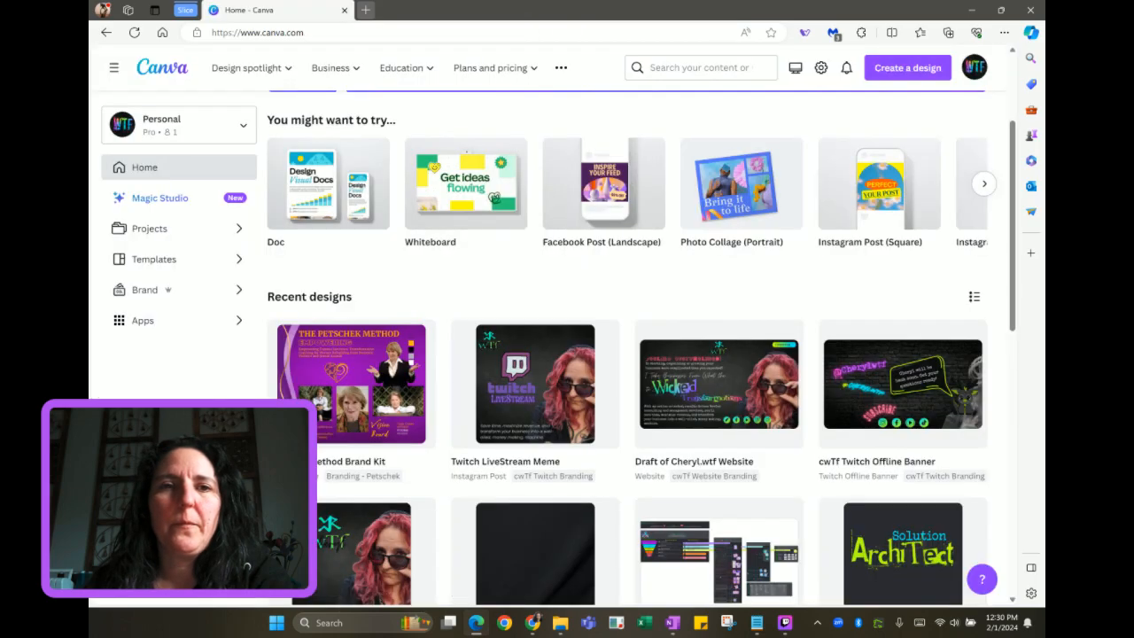
Under the client's team account, load the copied template link and use it for a new design
{"action": "left_click", "coordinate": [235, 126]}
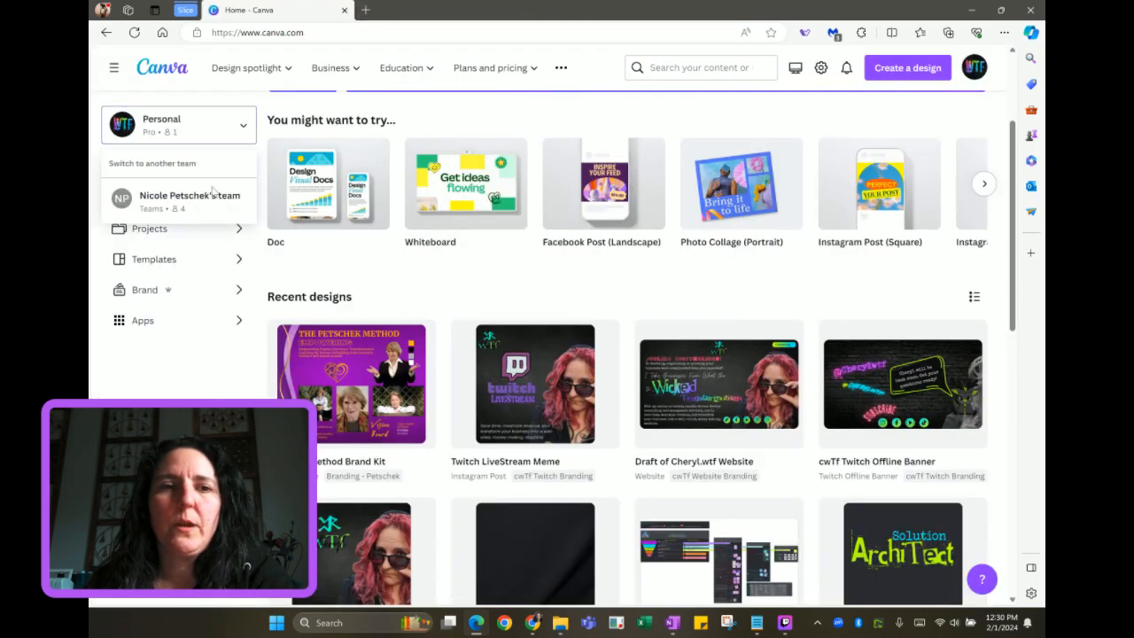
{"action": "left_click", "coordinate": [213, 198]}
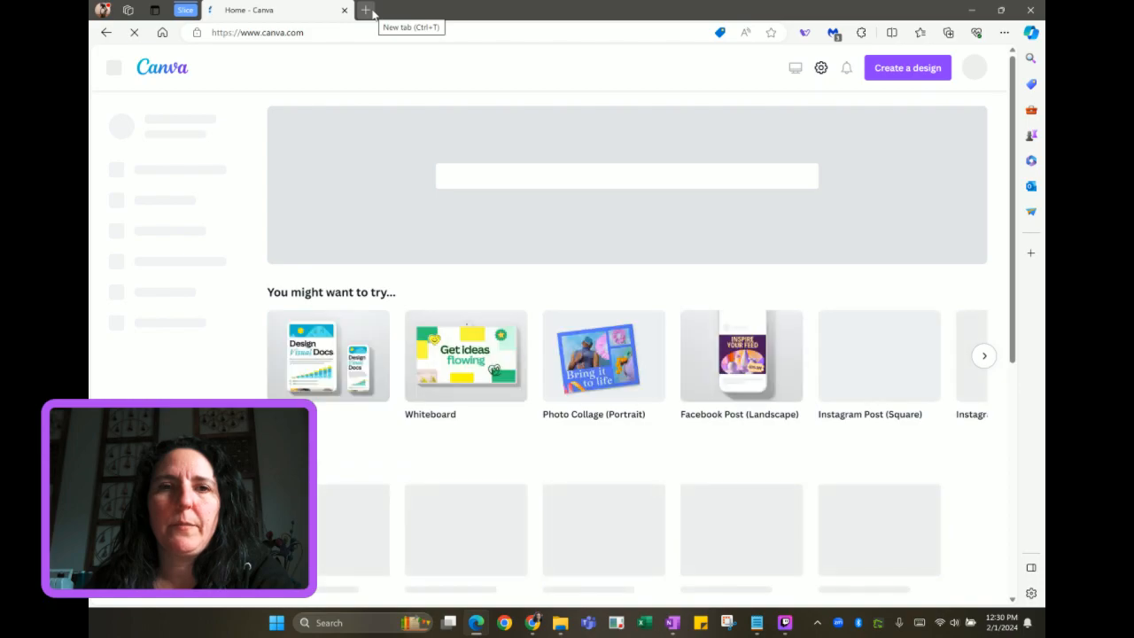
{"action": "left_click", "coordinate": [366, 10]}
{"action": "key", "text": "ctrl+v"}
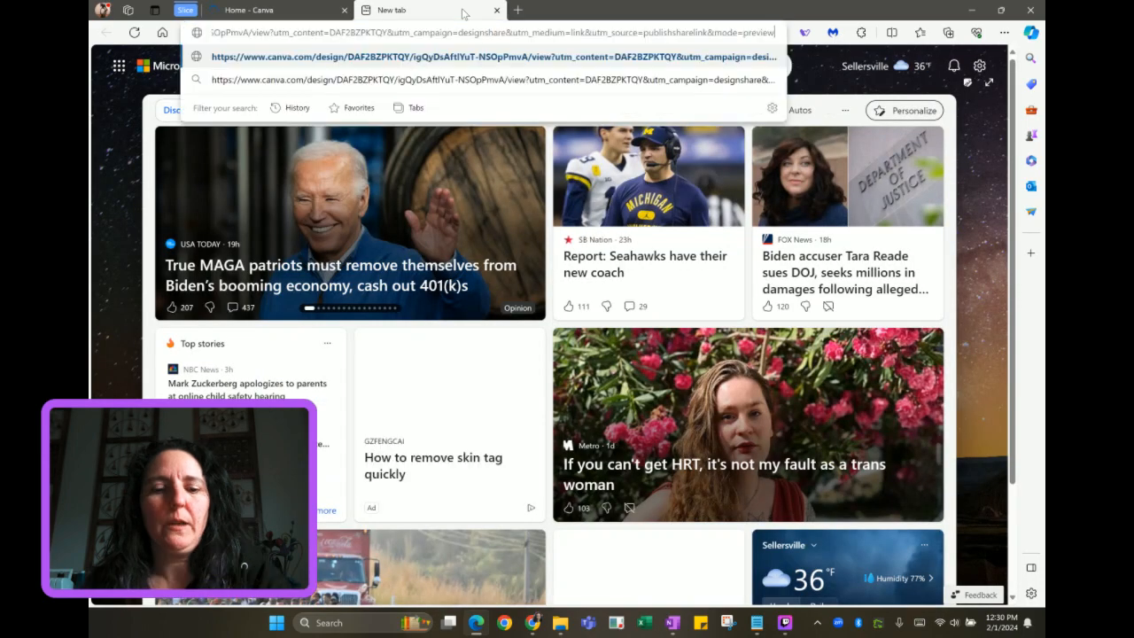
{"action": "key", "text": "Return"}
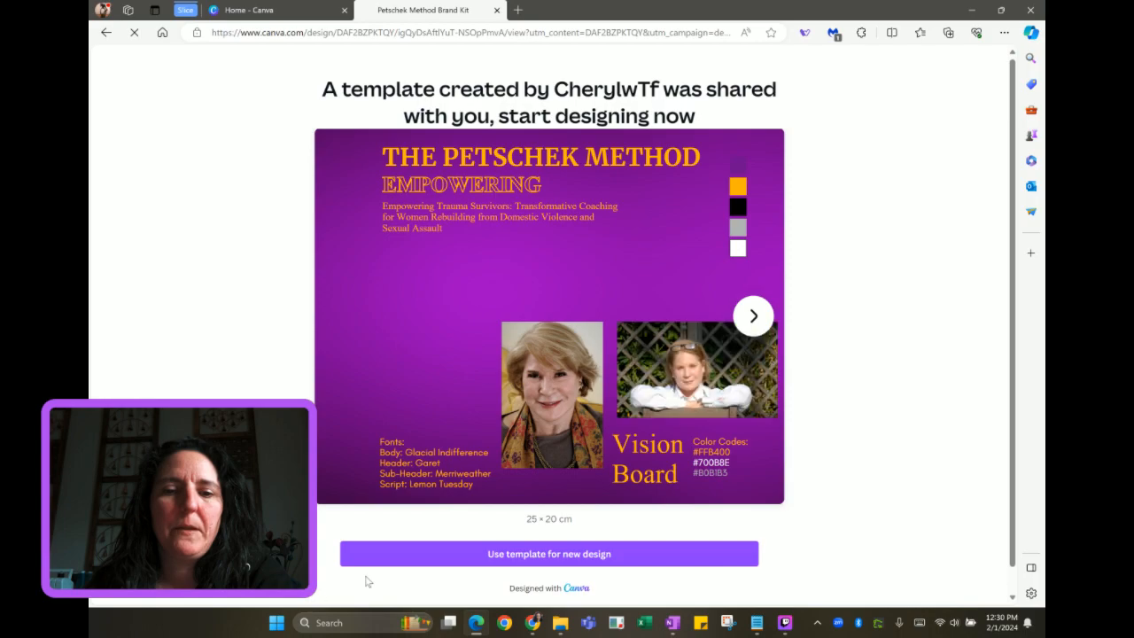
{"action": "left_click", "coordinate": [520, 563]}
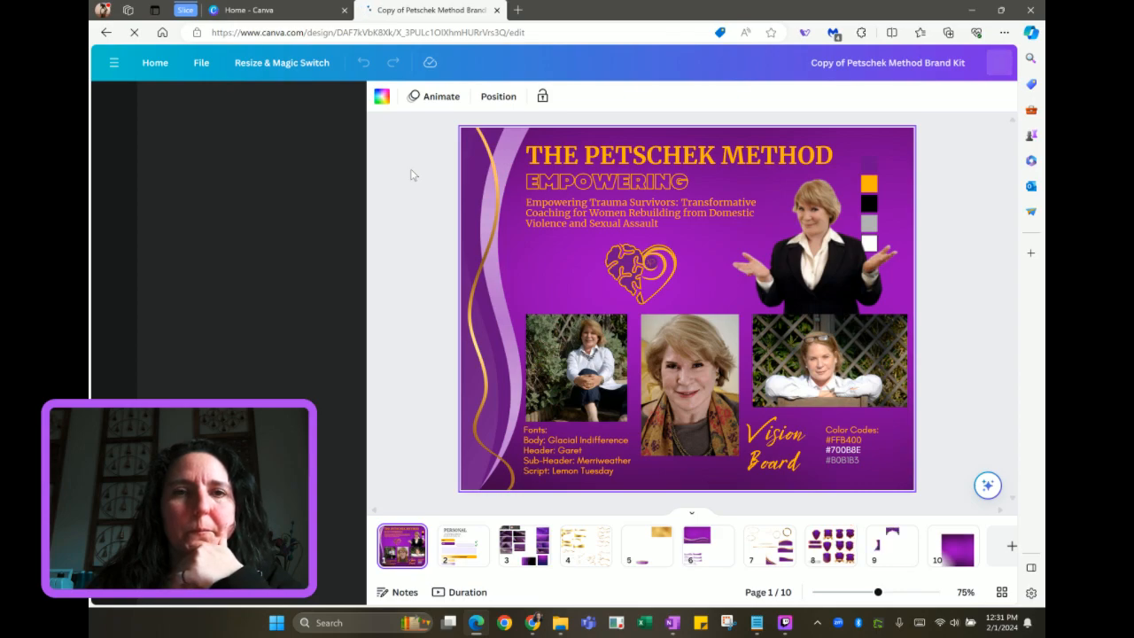
Rename the copy to 'Petschek Method Brand Kit' by removing the 'Copy of' prefix
{"action": "left_click", "coordinate": [202, 65]}
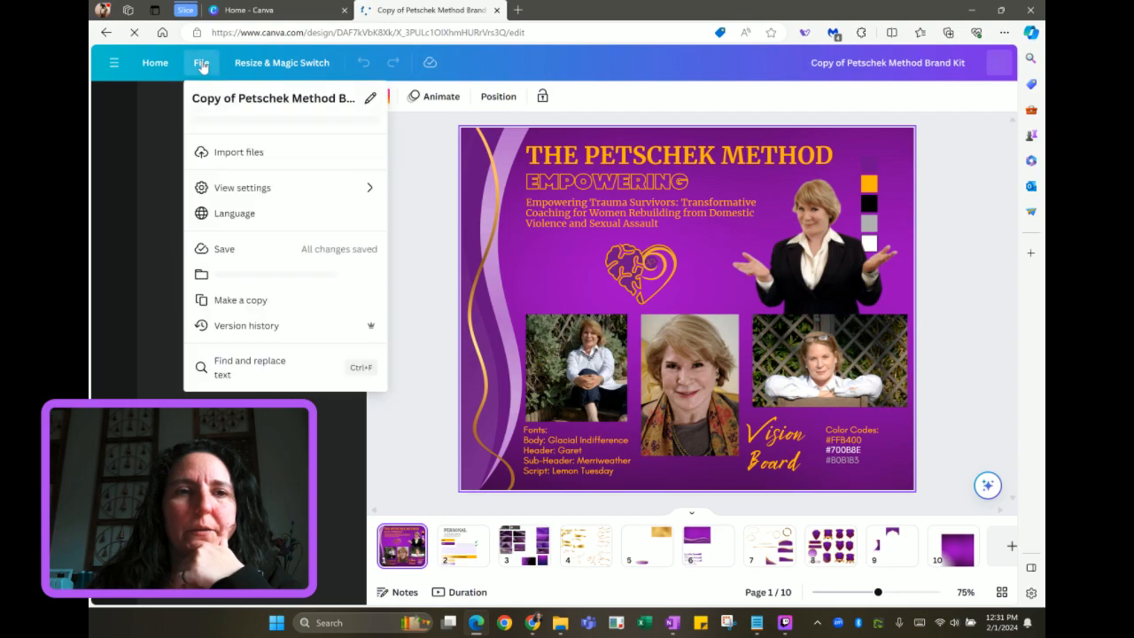
{"action": "left_click", "coordinate": [237, 98]}
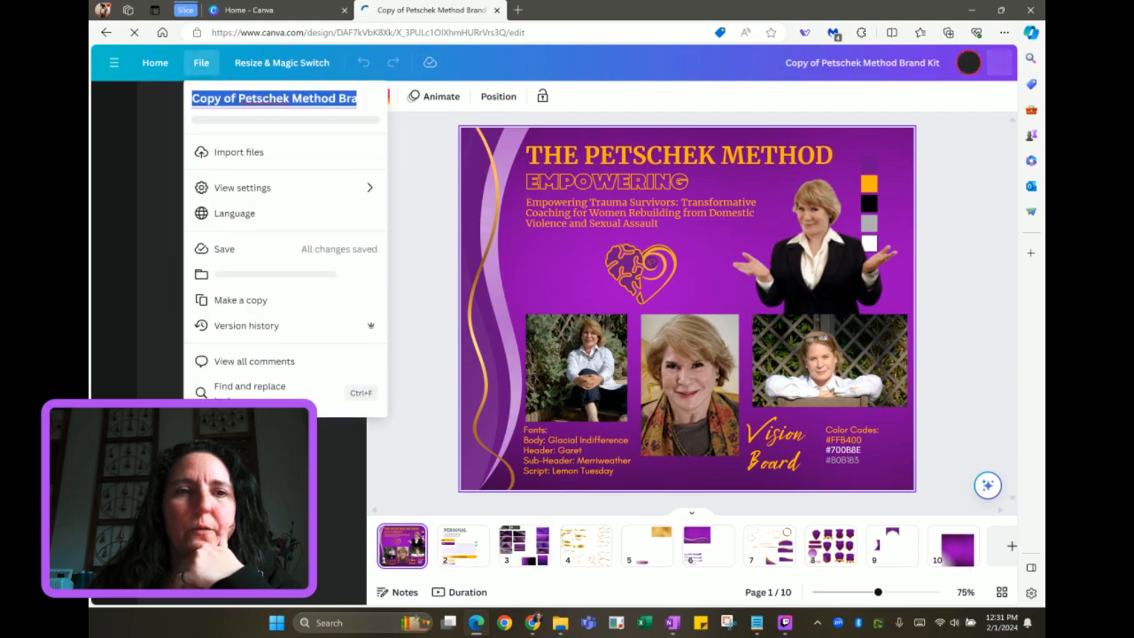
{"action": "left_click", "coordinate": [237, 99]}
{"action": "key", "text": "Delete"}
{"action": "key", "text": "Delete"}
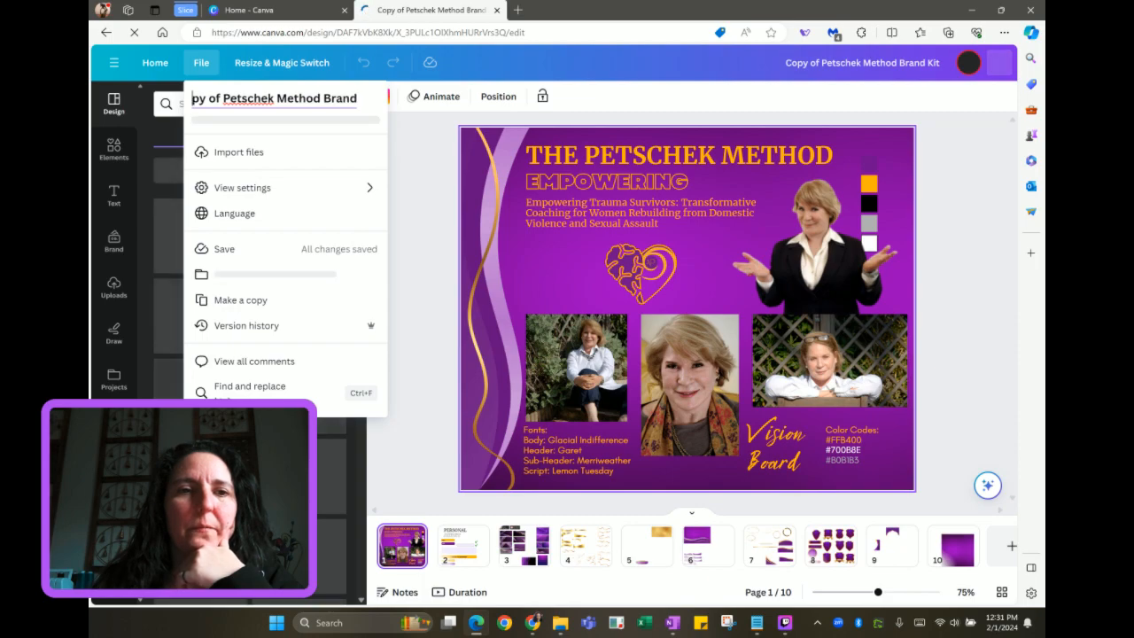
{"action": "key", "text": "Delete"}
{"action": "key", "text": "Delete"}
{"action": "key", "text": "Delete"}
{"action": "key", "text": "Delete"}
{"action": "key", "text": "Delete"}
{"action": "key", "text": "Delete"}
{"action": "key", "text": "Return"}
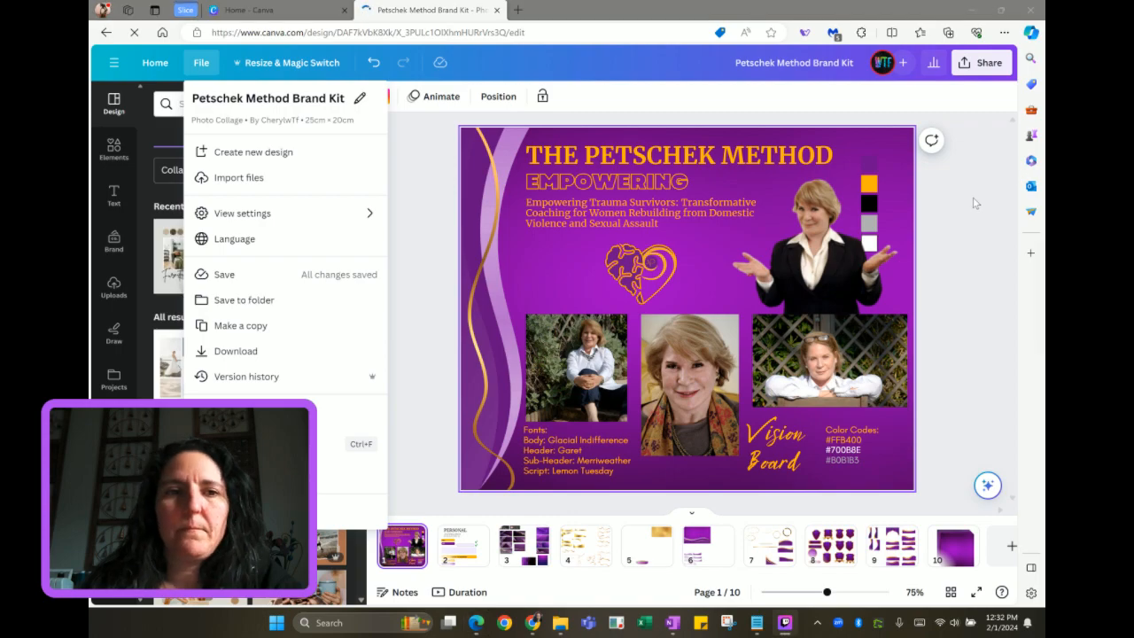
Save the design into the Brand Guide folder and close its tab
{"action": "left_click", "coordinate": [266, 302]}
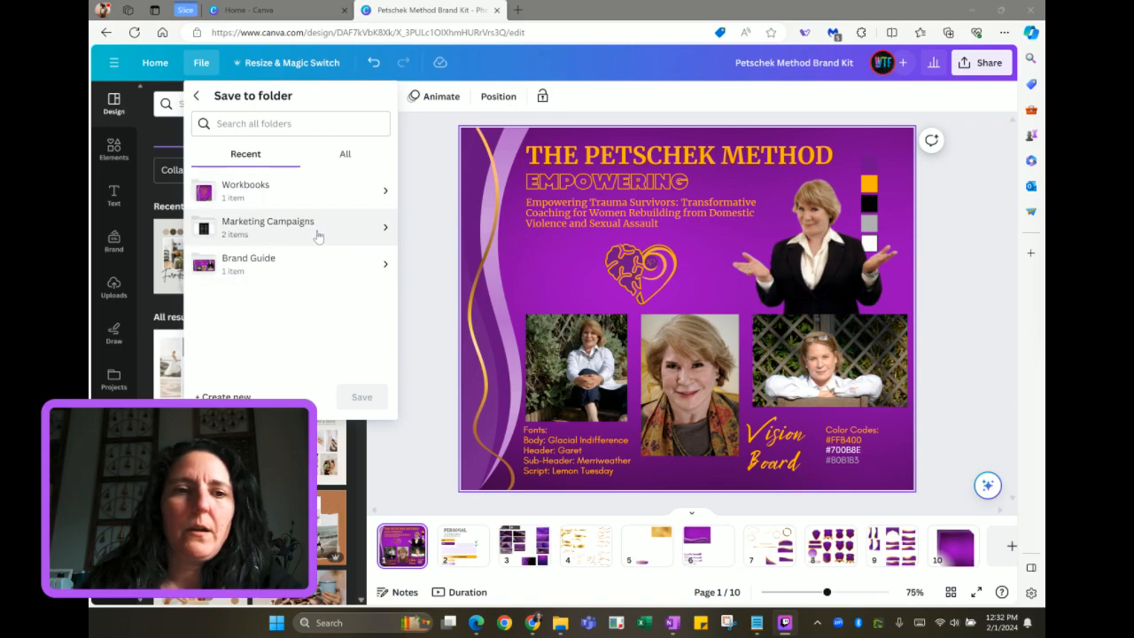
{"action": "left_click", "coordinate": [312, 270]}
{"action": "left_click", "coordinate": [373, 364]}
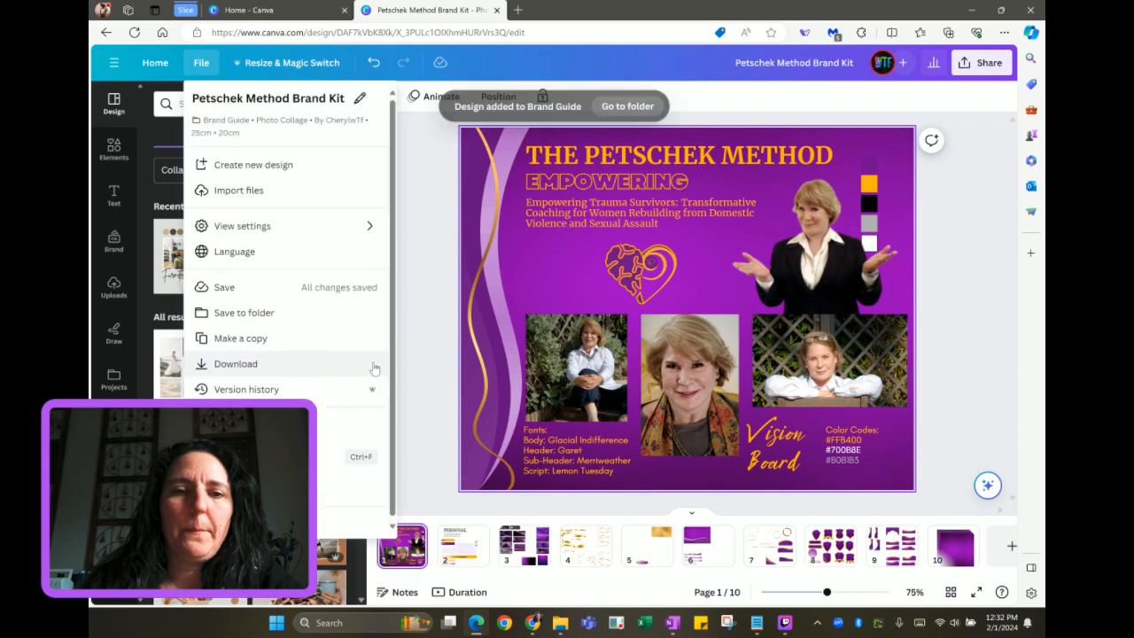
{"action": "left_click", "coordinate": [497, 10]}
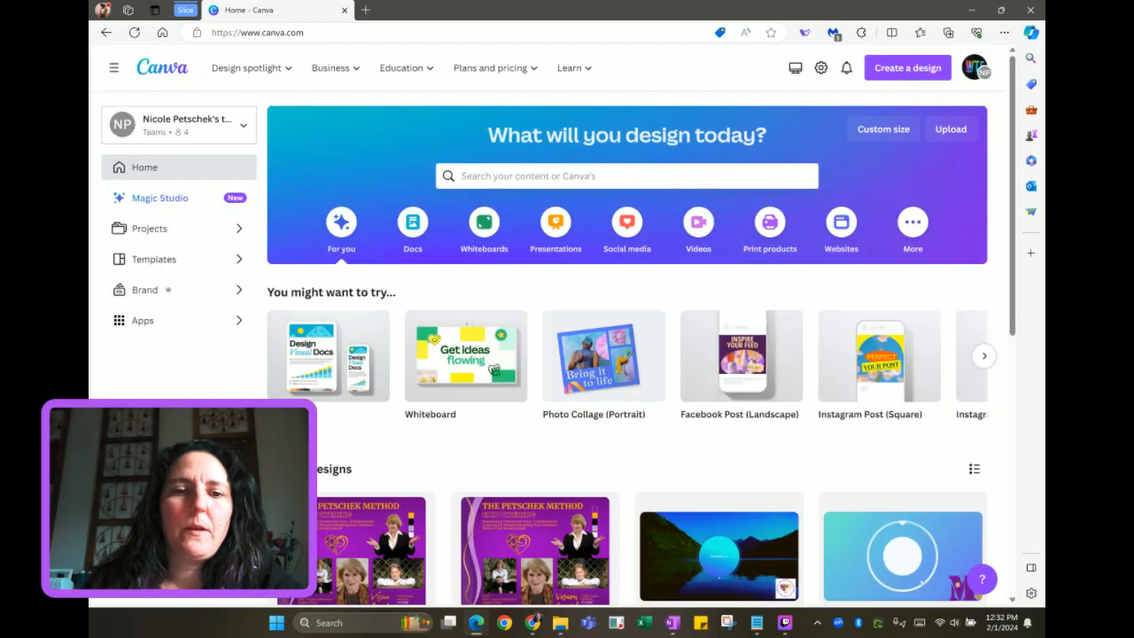
Move Brand Vision Board from the Brand Guide folder to the trash, leaving only the Brand Kit
{"action": "left_click", "coordinate": [186, 238]}
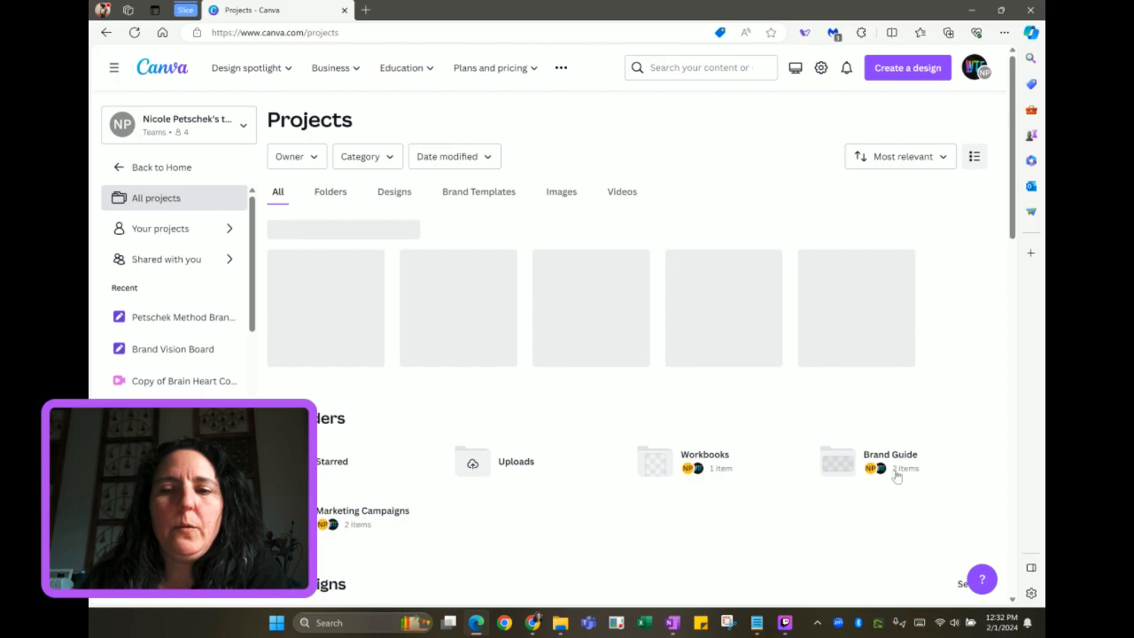
{"action": "left_click", "coordinate": [893, 472]}
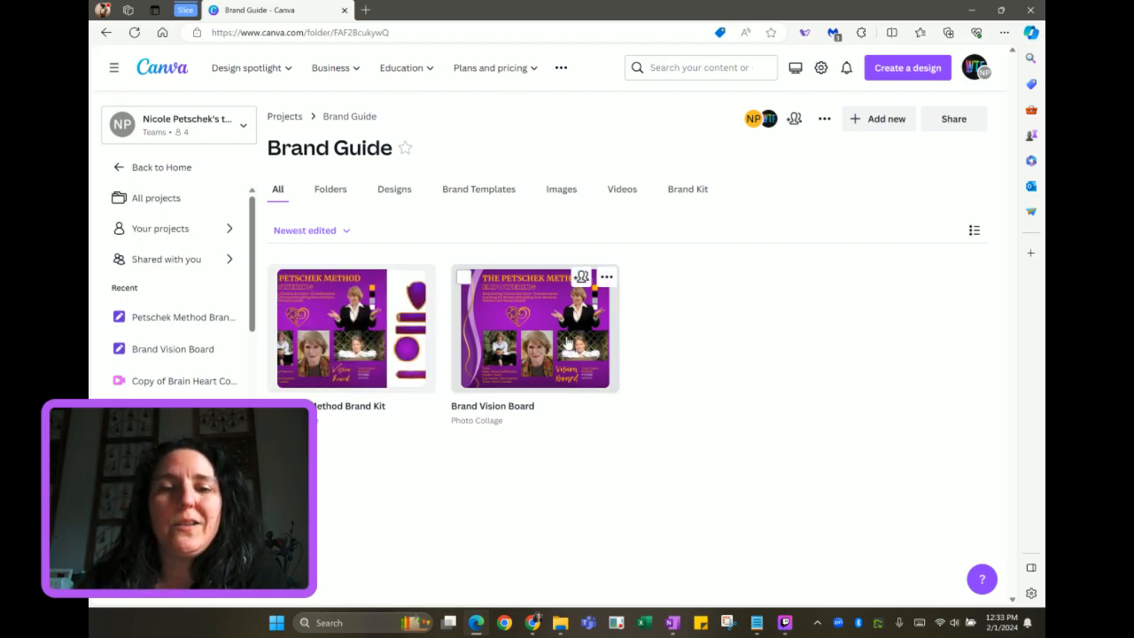
{"action": "left_click", "coordinate": [606, 279]}
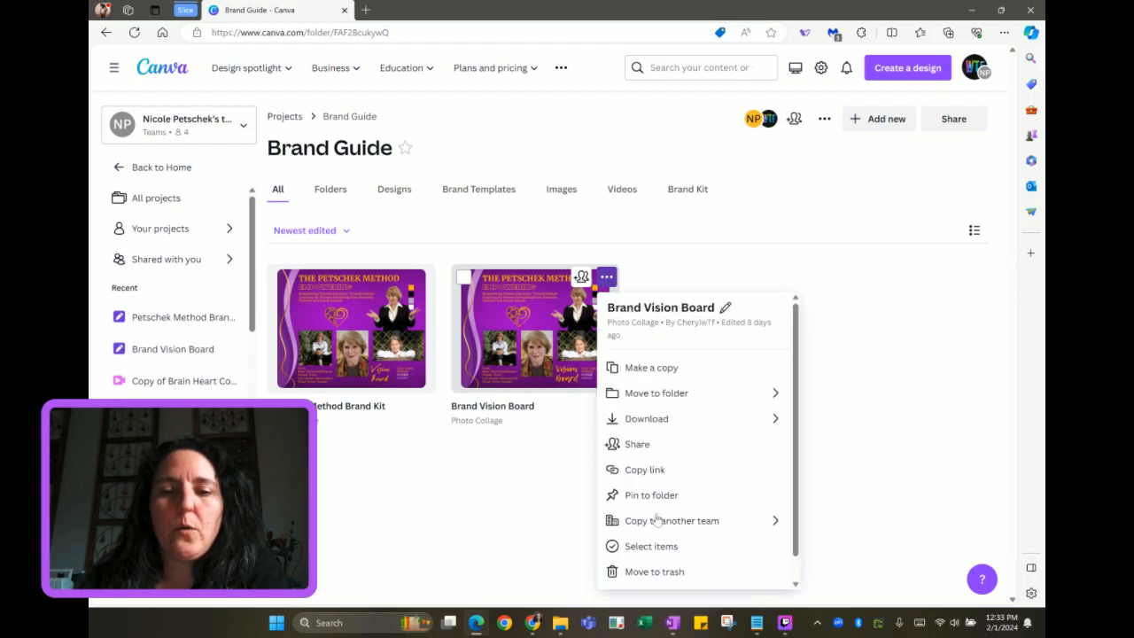
{"action": "left_click", "coordinate": [633, 571]}
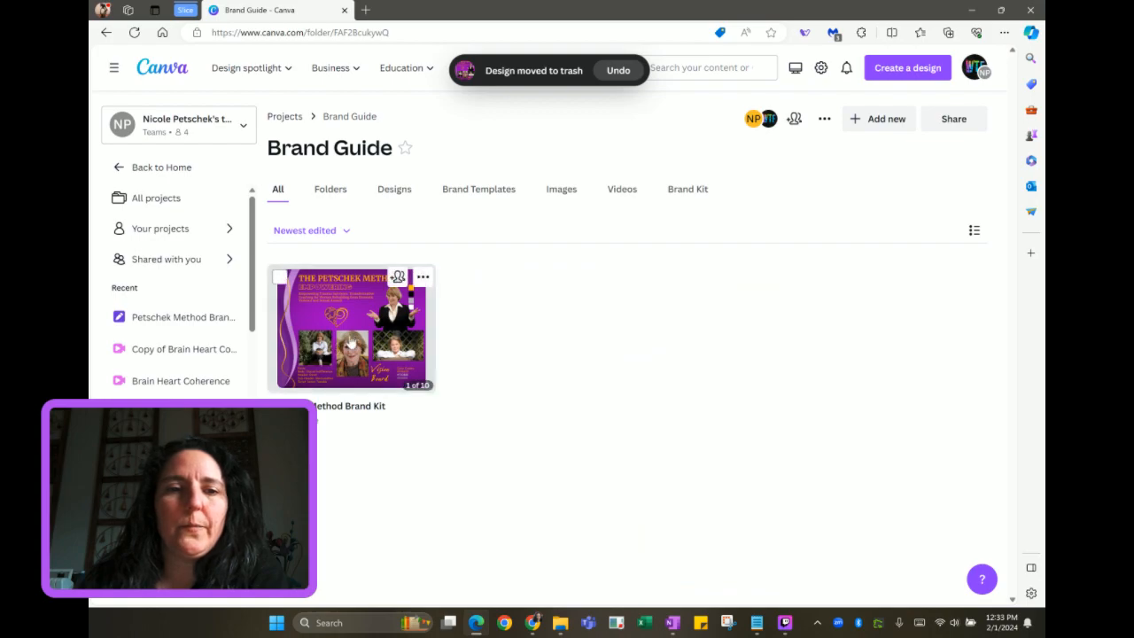
{"action": "left_click", "coordinate": [352, 341]}
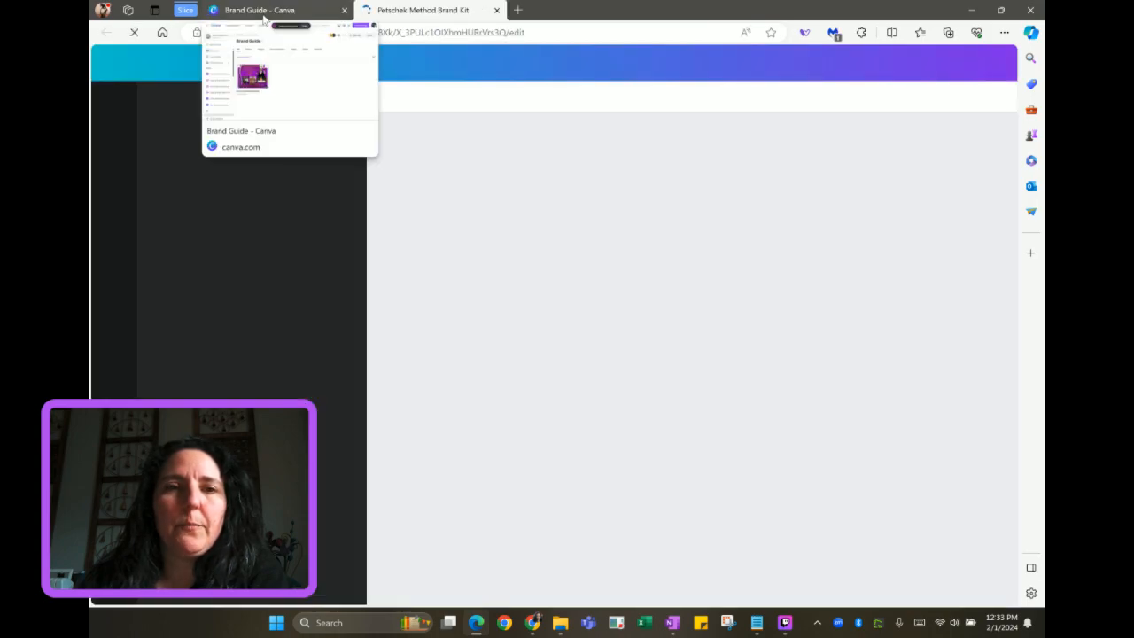
{"action": "left_click", "coordinate": [264, 12]}
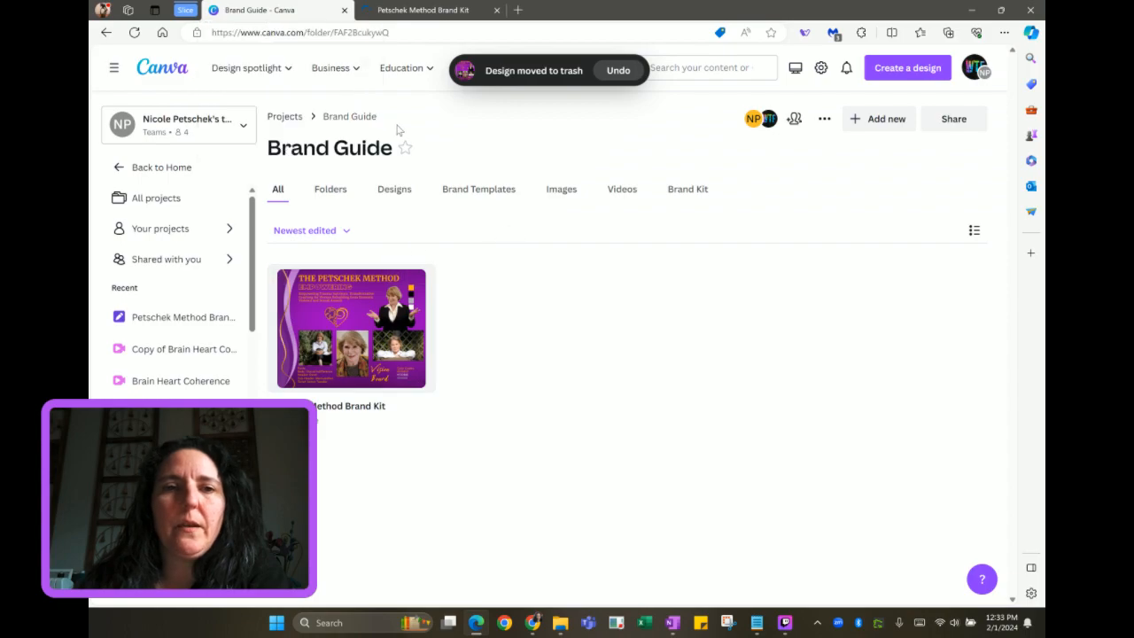
Rename the Brand Guide folder in Projects to 'Branding' and open it
{"action": "left_click", "coordinate": [287, 124]}
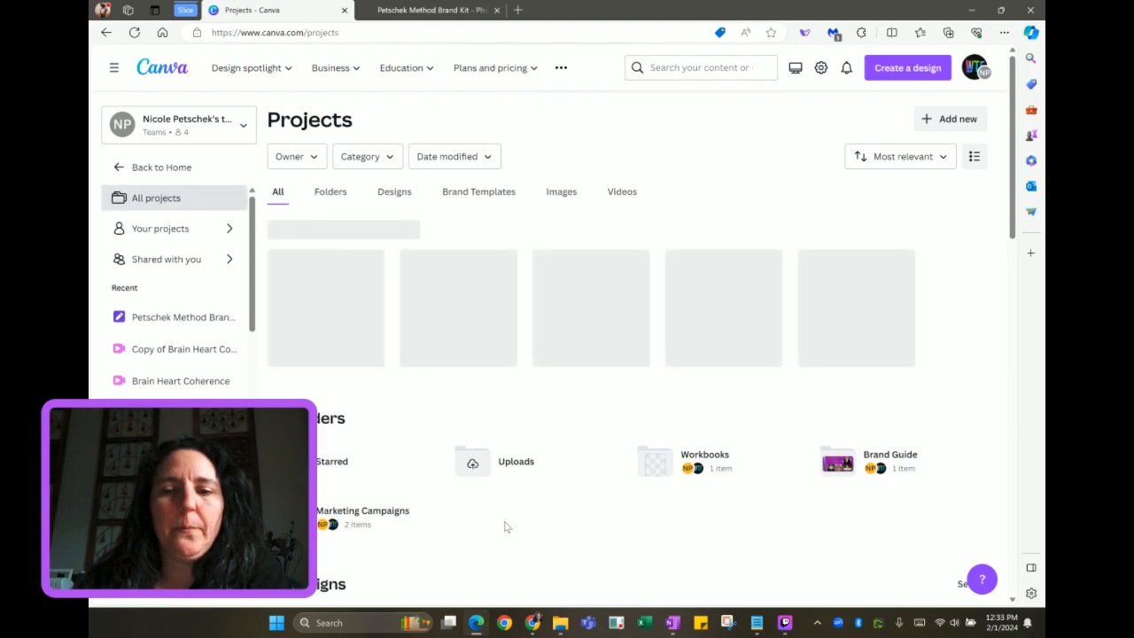
{"action": "scroll", "coordinate": [505, 527], "scroll_direction": "down", "scroll_amount": 2}
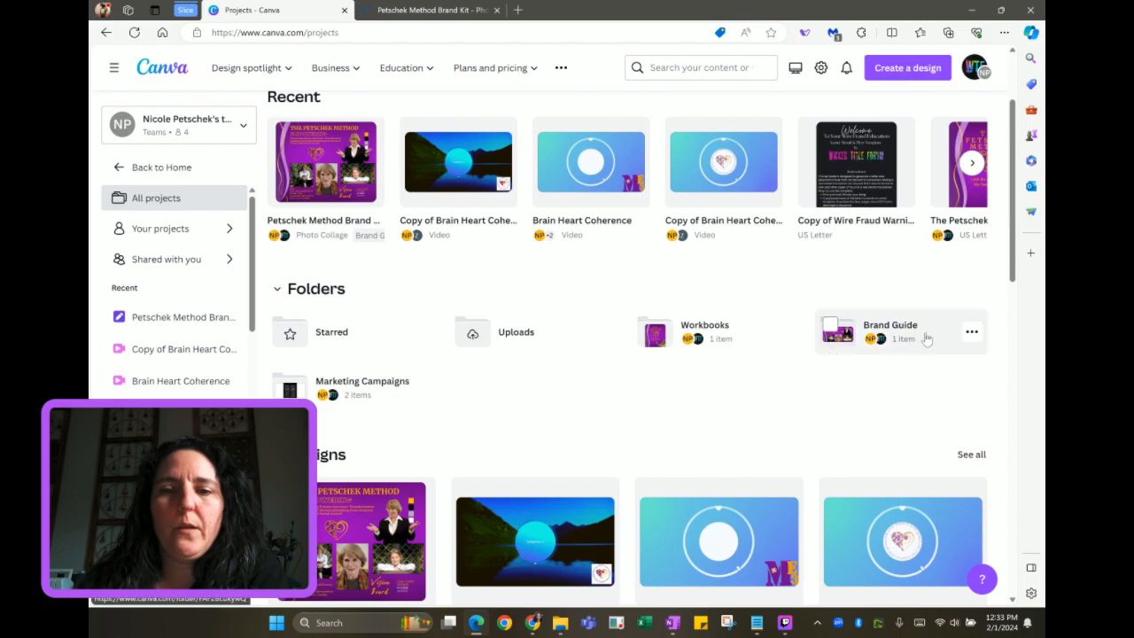
{"action": "left_click", "coordinate": [973, 333]}
{"action": "left_click", "coordinate": [972, 336]}
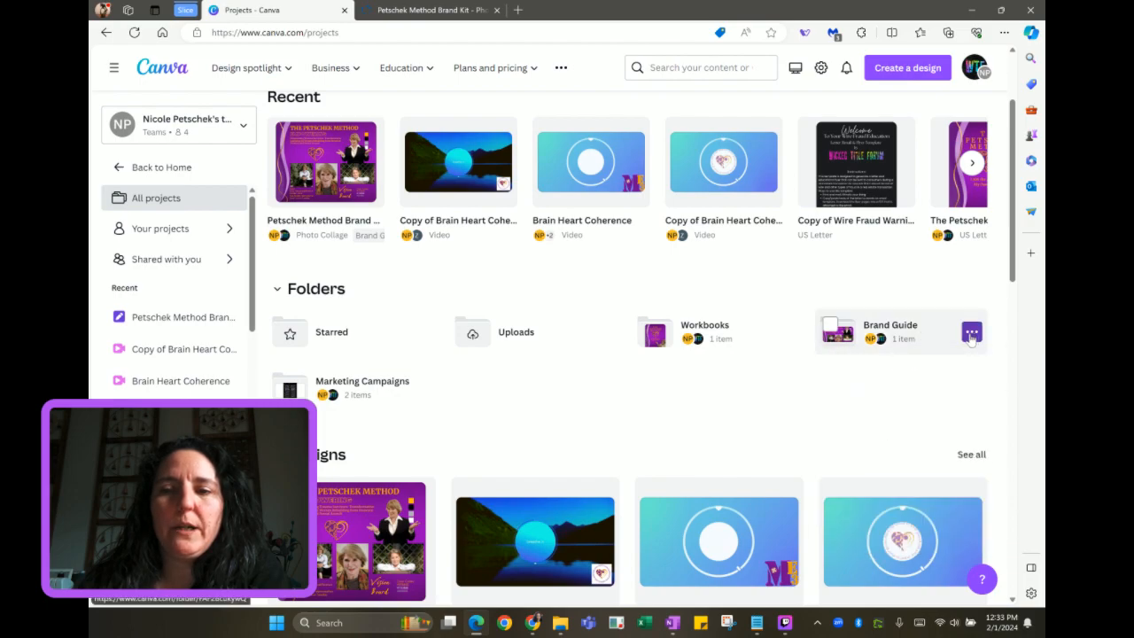
{"action": "left_click", "coordinate": [972, 335]}
{"action": "left_click", "coordinate": [909, 362]}
{"action": "left_click", "coordinate": [899, 362]}
{"action": "key", "text": "BackSpace"}
{"action": "key", "text": "BackSpace"}
{"action": "key", "text": "BackSpace"}
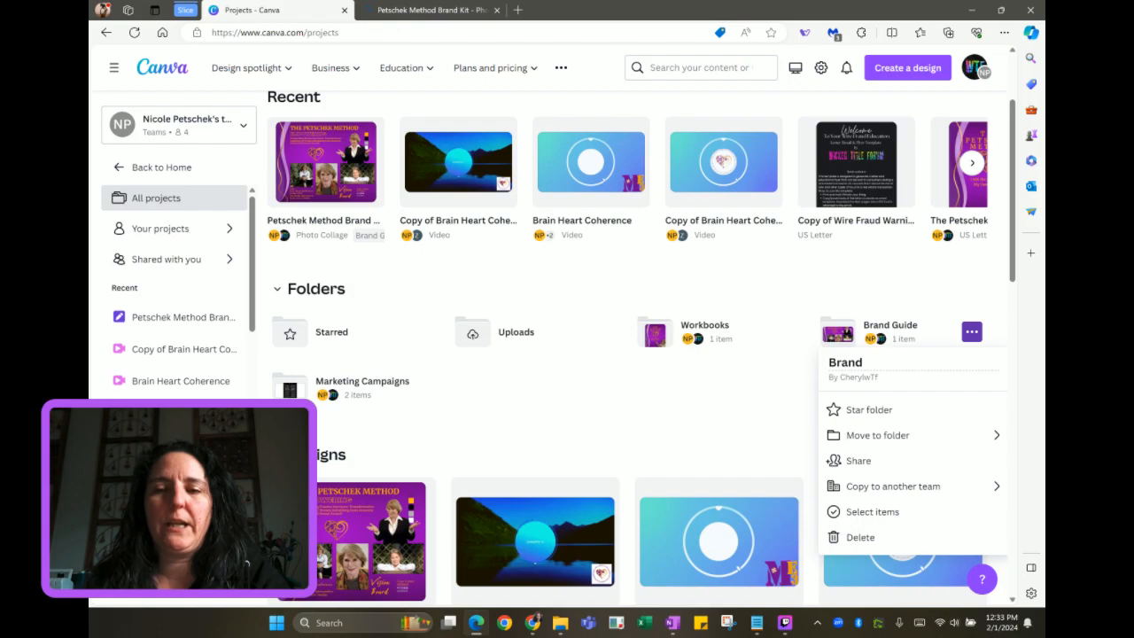
{"action": "type", "text": "ing"}
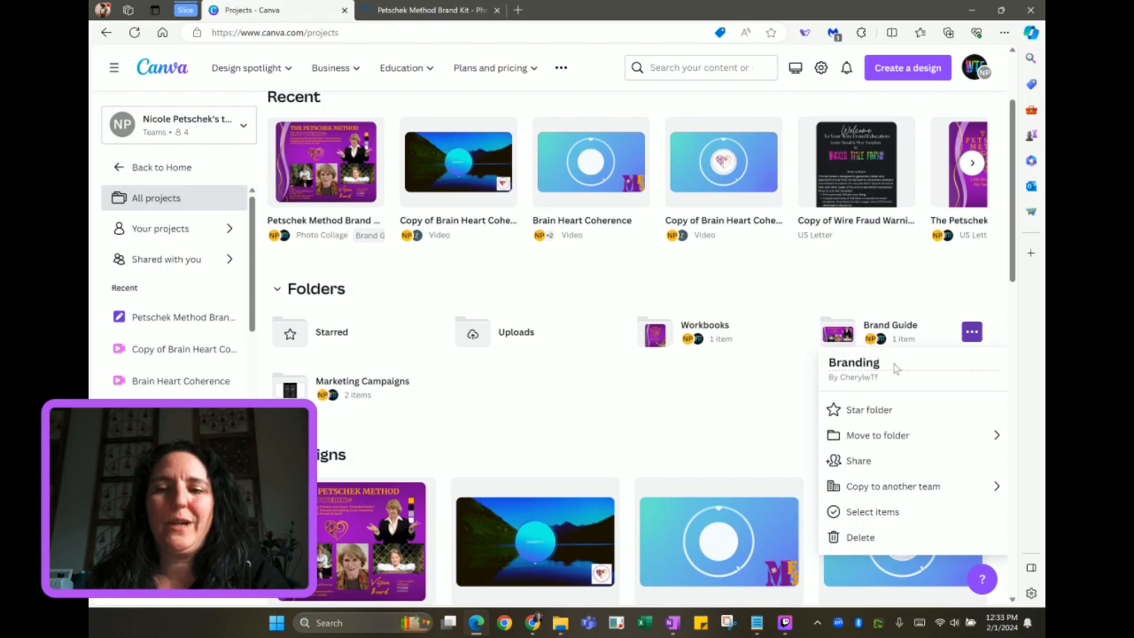
{"action": "left_click", "coordinate": [806, 393]}
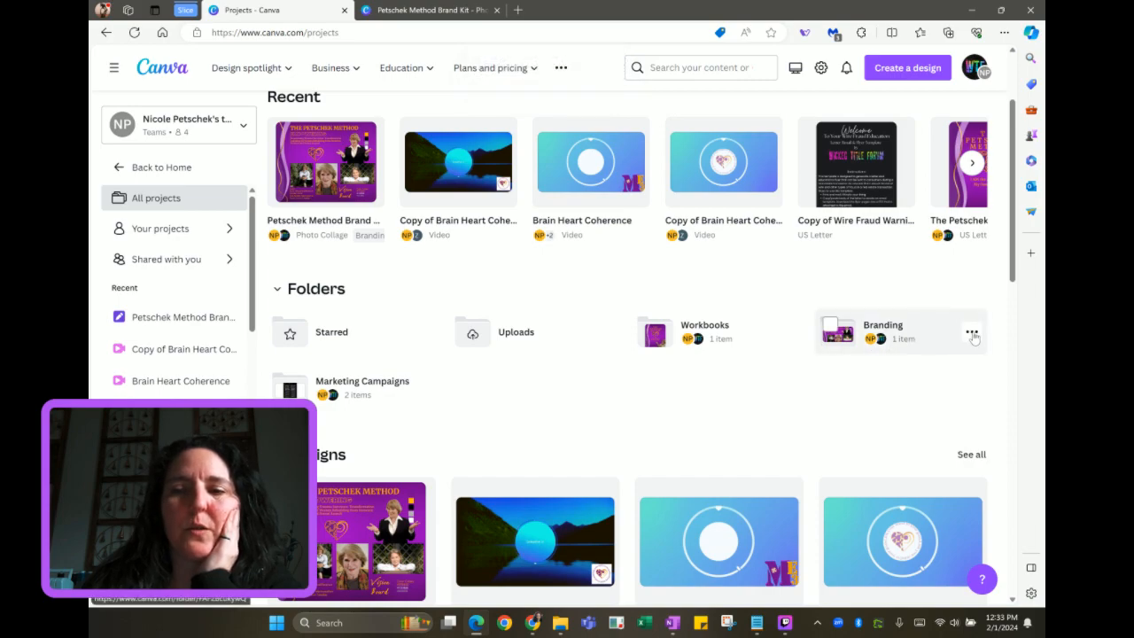
{"action": "left_click", "coordinate": [909, 336]}
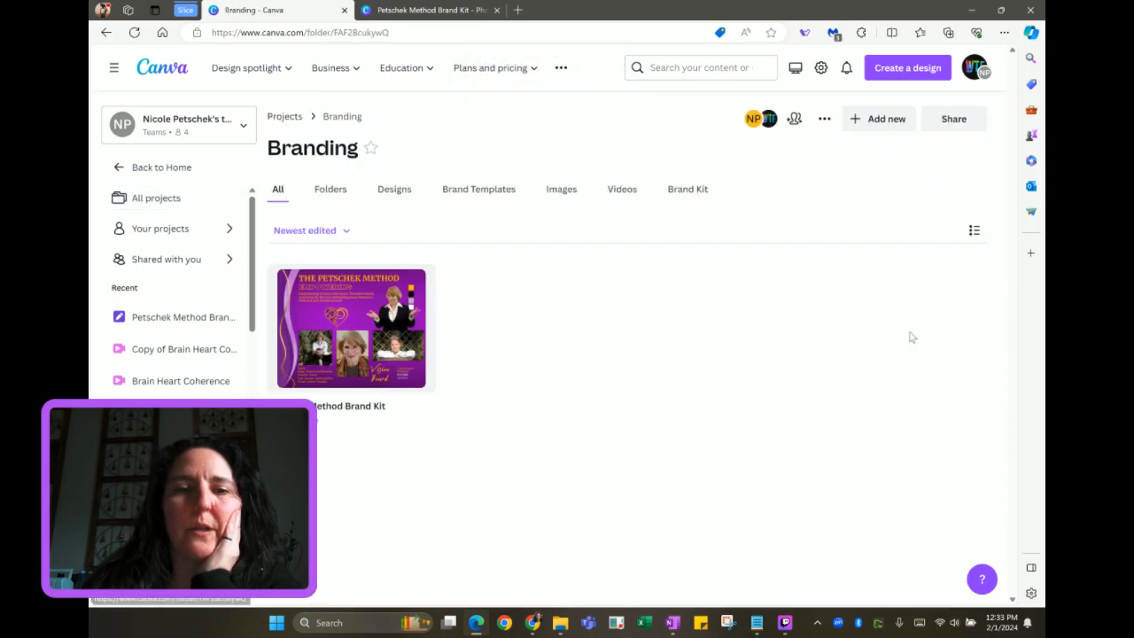
From the Branding folder's Add new menu, start creating a new design
{"action": "left_click", "coordinate": [874, 124]}
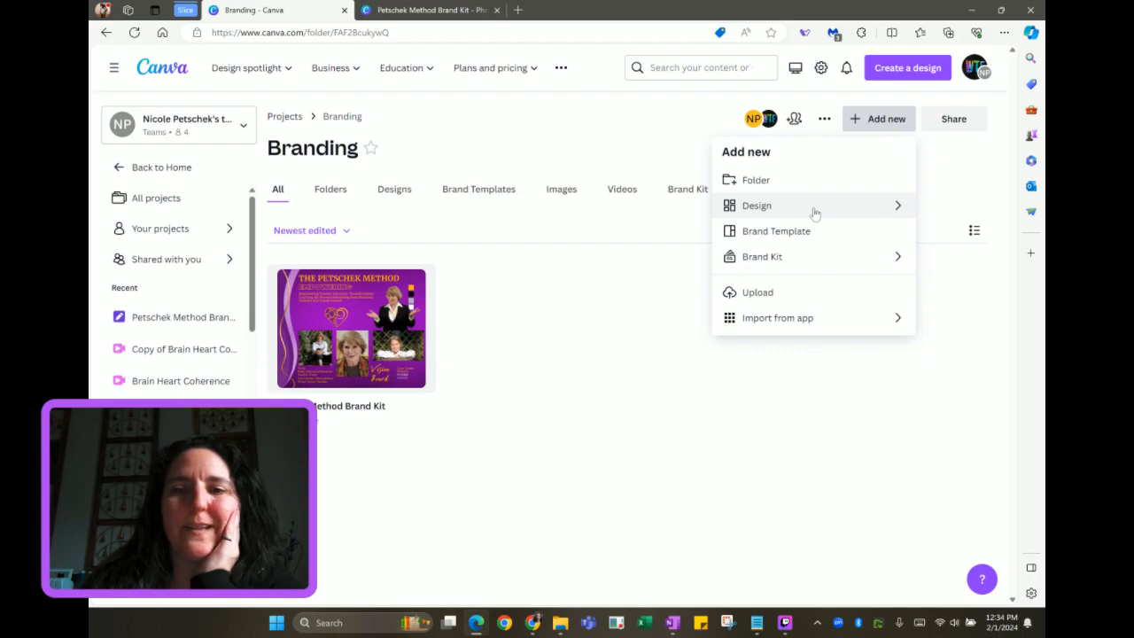
{"action": "left_click", "coordinate": [760, 213]}
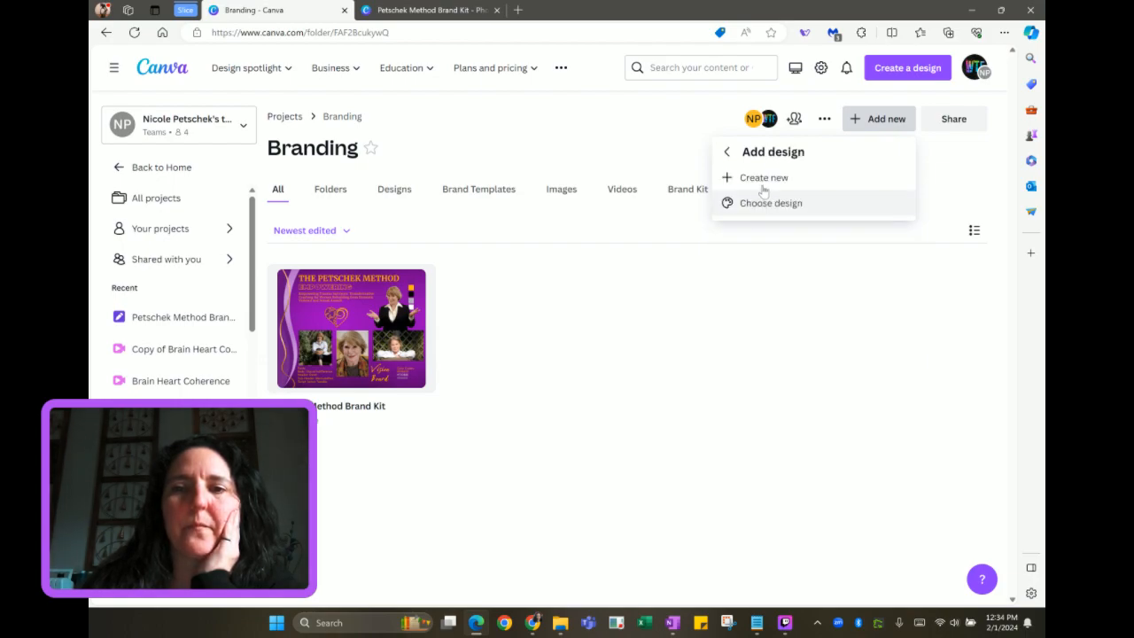
{"action": "left_click", "coordinate": [759, 180]}
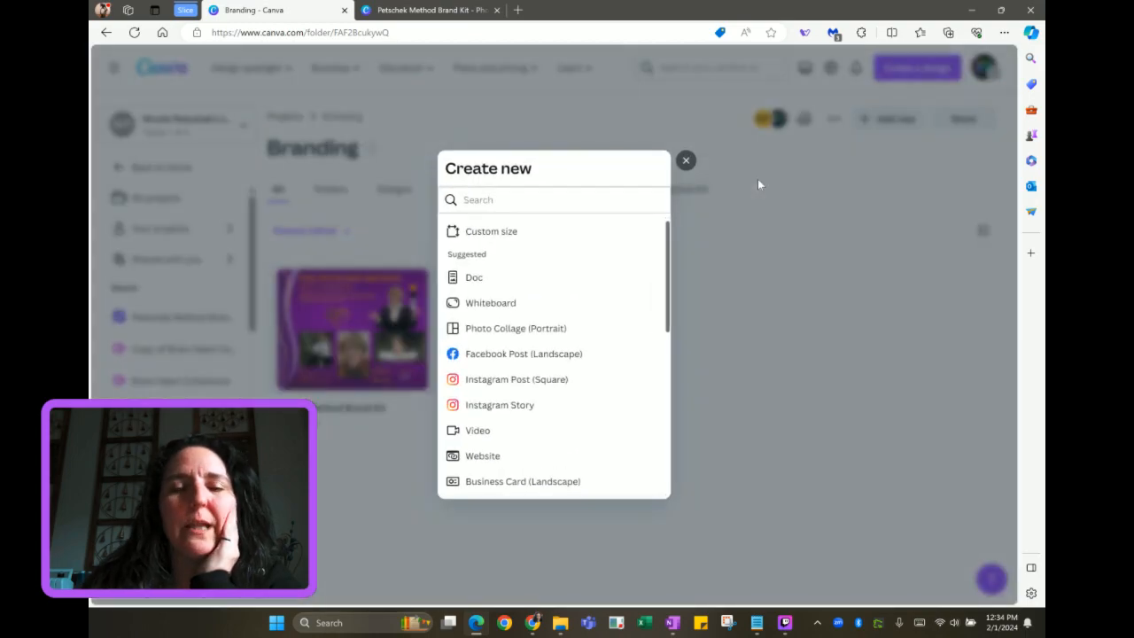
Create a new Website design sized 1366 × 768 px
{"action": "left_click", "coordinate": [484, 457]}
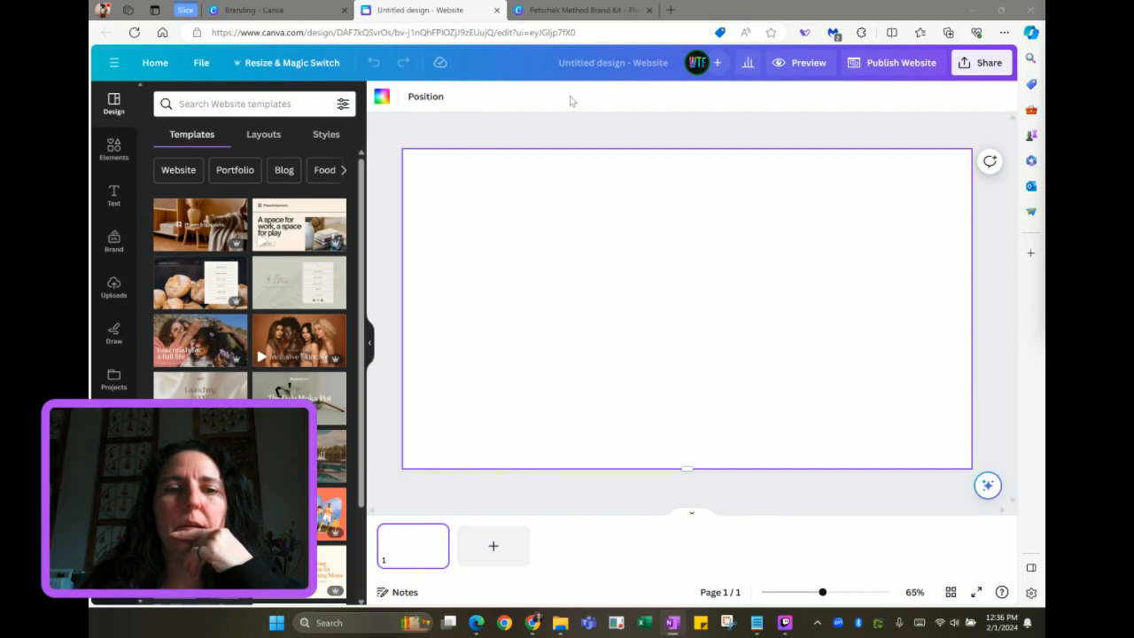
Copy the purple background from the brand kit onto the website page
{"action": "left_click", "coordinate": [585, 12]}
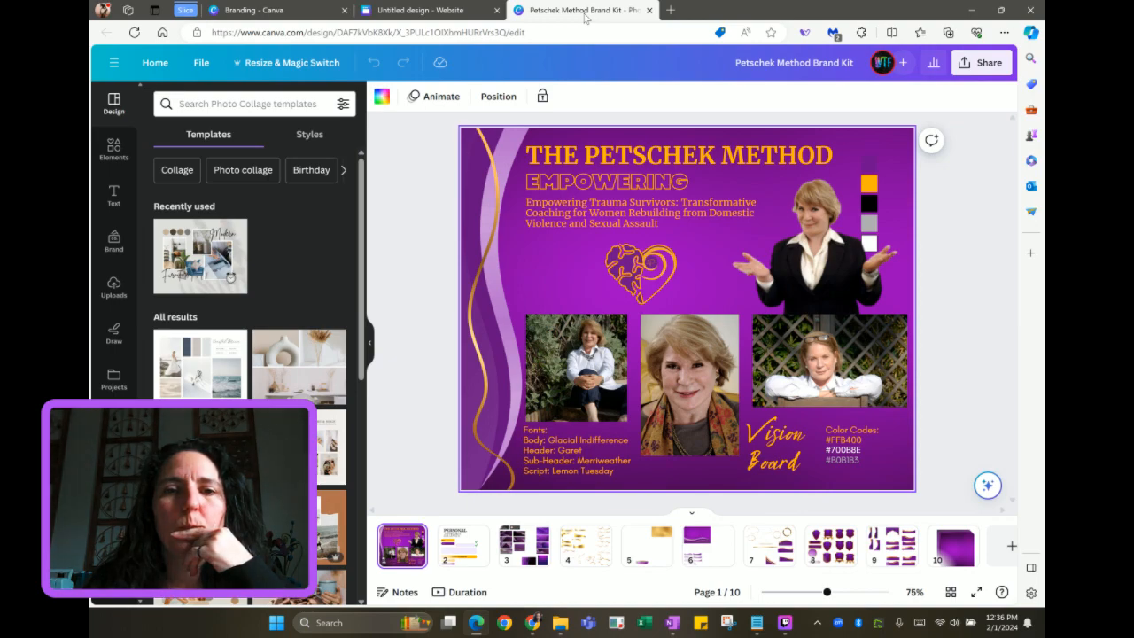
{"action": "left_click", "coordinate": [545, 284]}
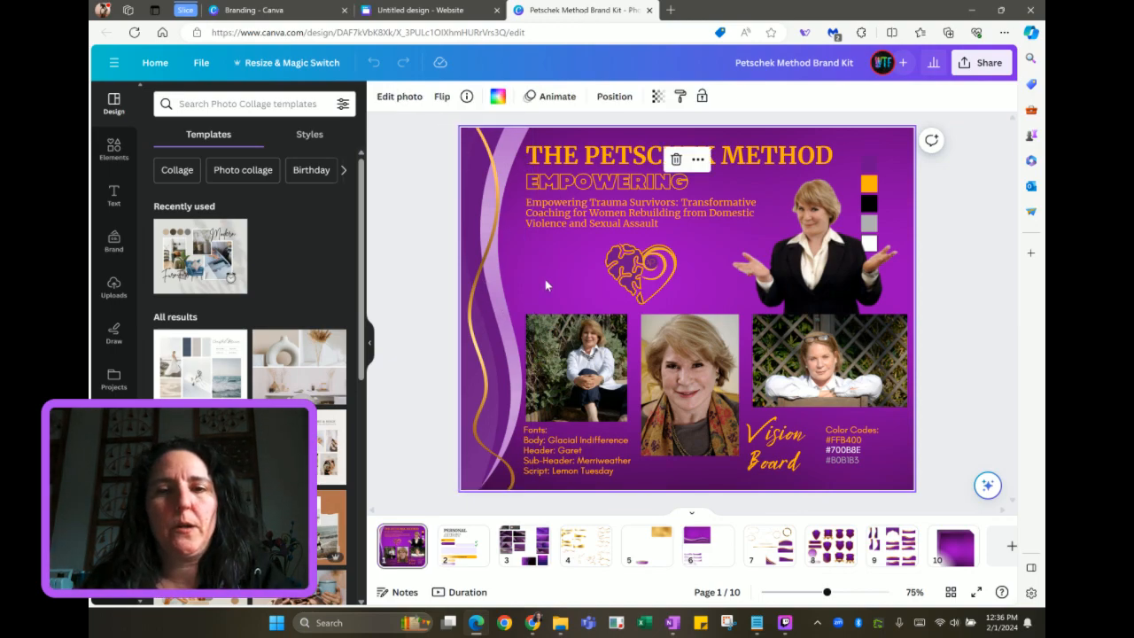
{"action": "left_click", "coordinate": [411, 10]}
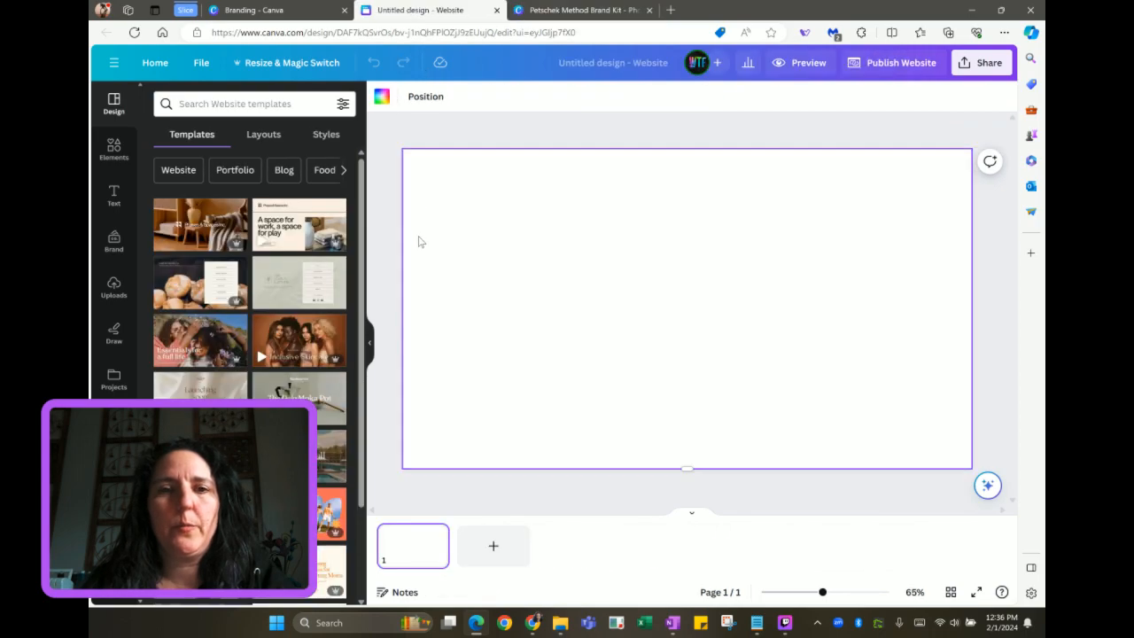
{"action": "key", "text": "ctrl+v"}
Copy the gold wave graphic from the brand kit onto the website page
{"action": "left_click", "coordinate": [589, 10]}
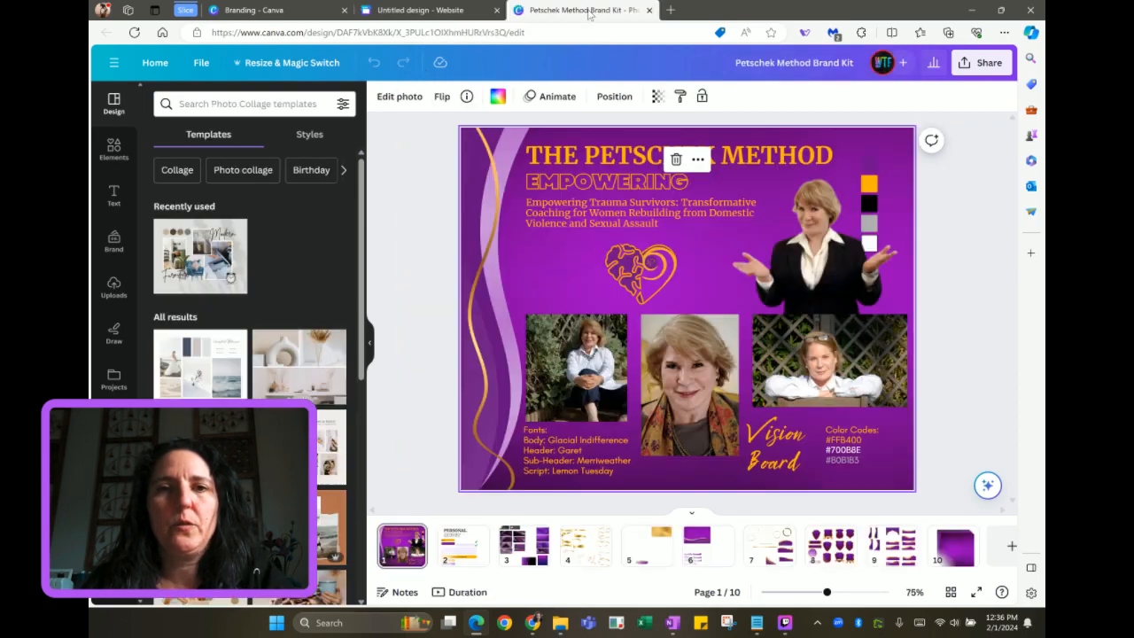
{"action": "left_click_drag", "start_coordinate": [442, 157], "coordinate": [502, 222]}
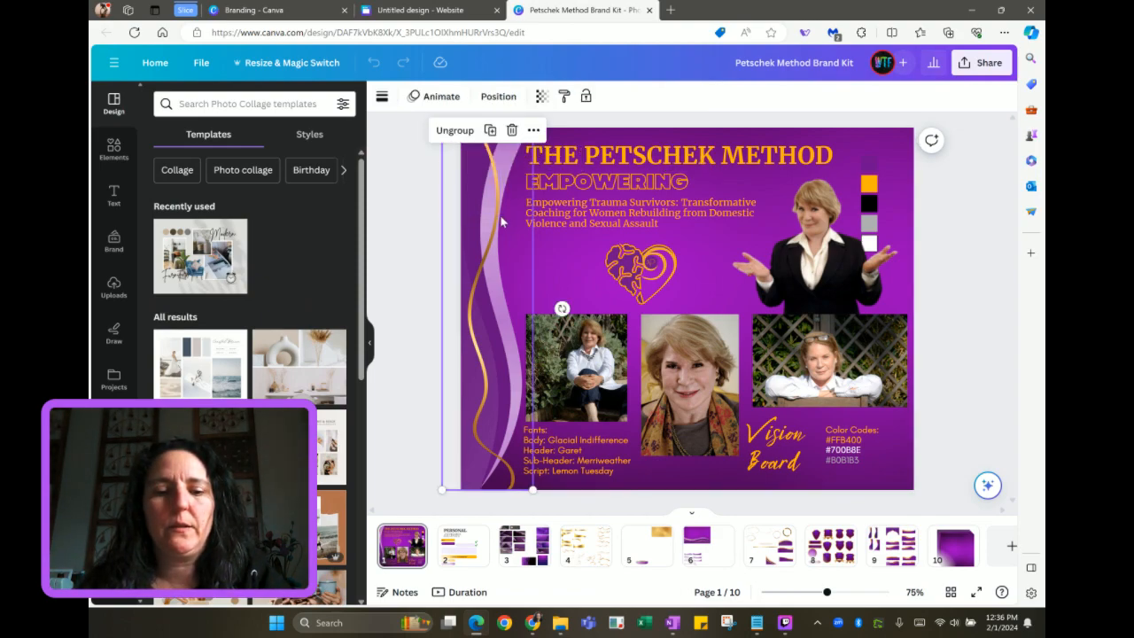
{"action": "left_click", "coordinate": [448, 12]}
{"action": "key", "text": "ctrl+v"}
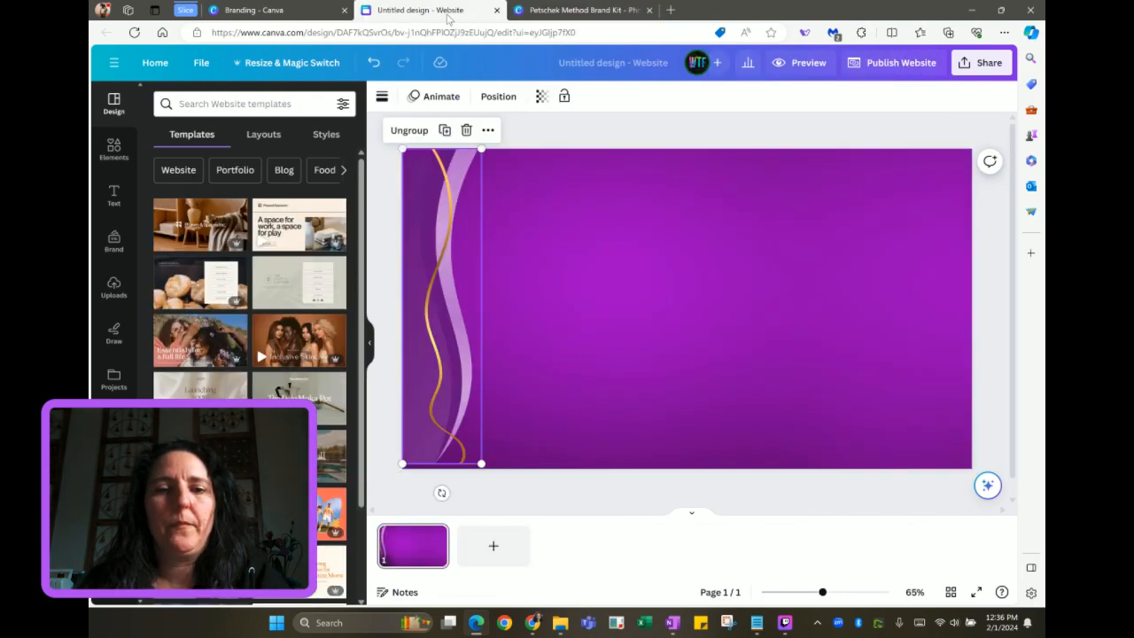
Copy the heading, EMPOWERING and tagline text group onto the page and shift it right and down
{"action": "left_click", "coordinate": [545, 13]}
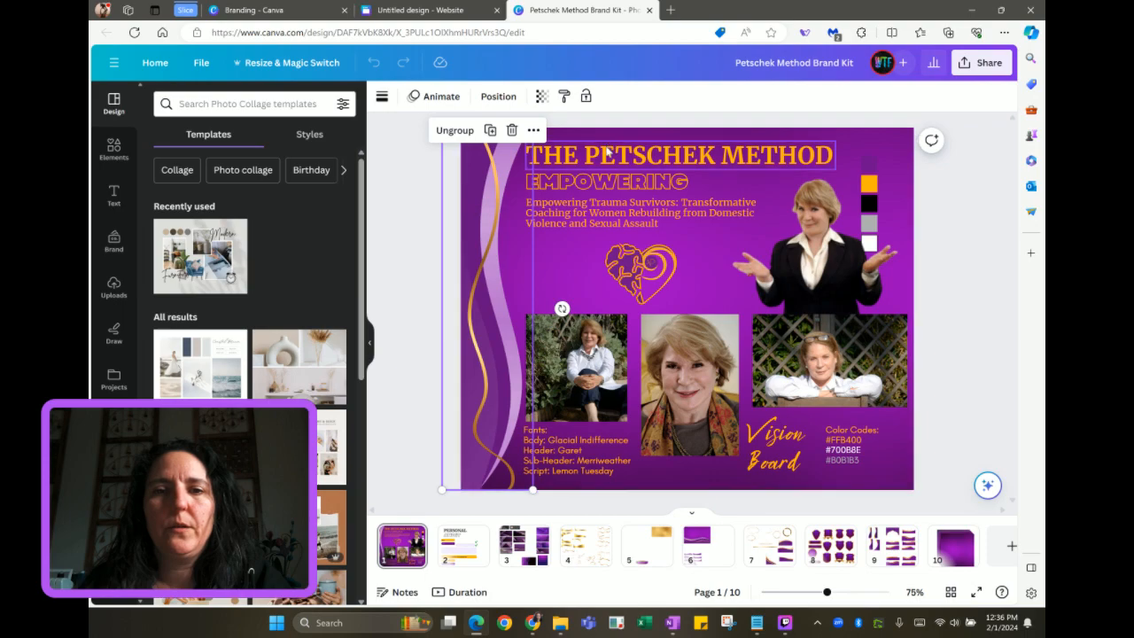
{"action": "left_click", "coordinate": [606, 153]}
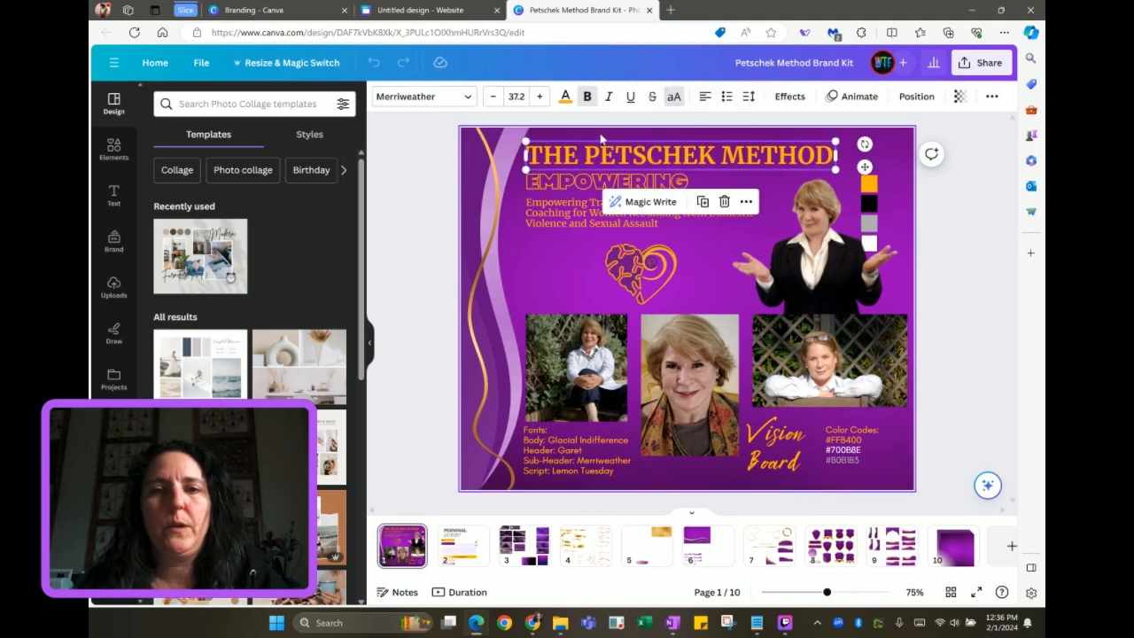
{"action": "left_click", "coordinate": [597, 135]}
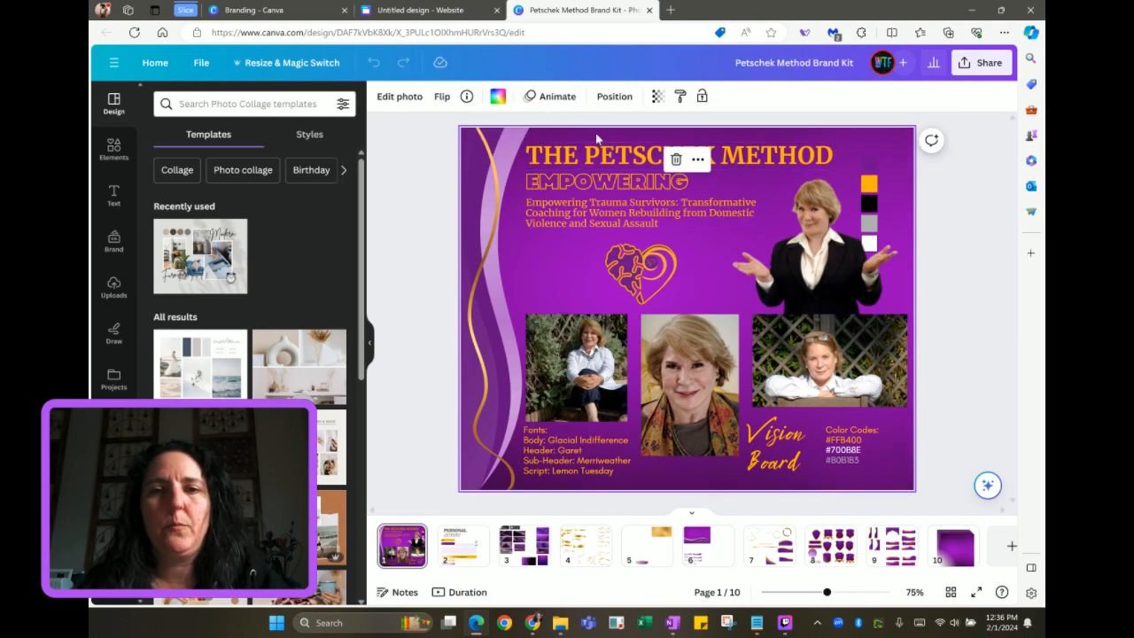
{"action": "left_click", "coordinate": [595, 216]}
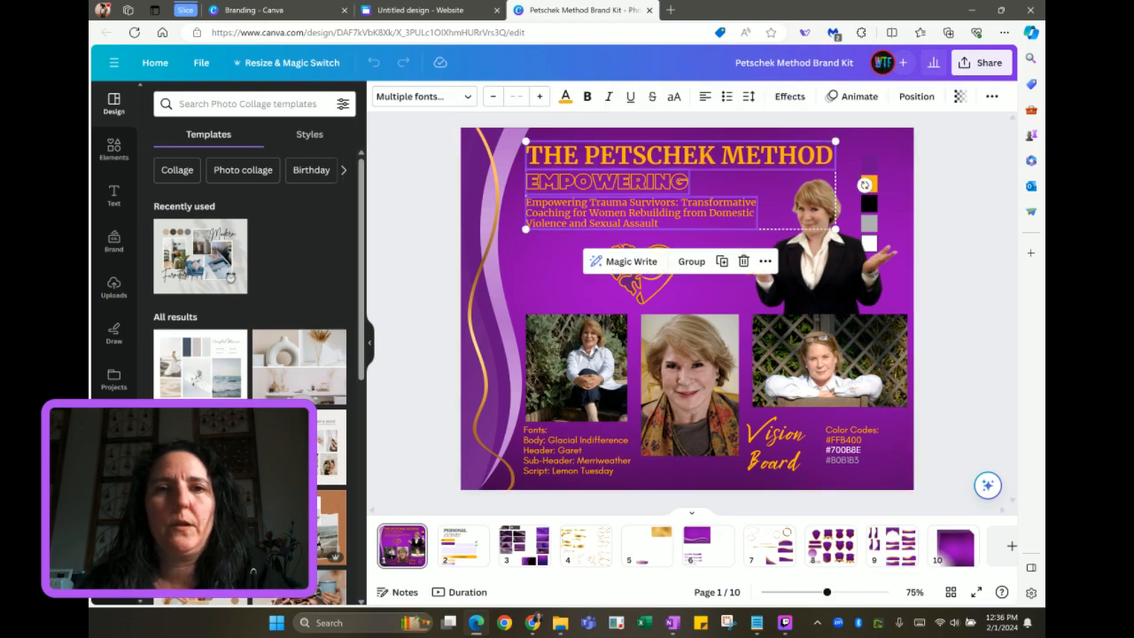
{"action": "left_click", "coordinate": [447, 11]}
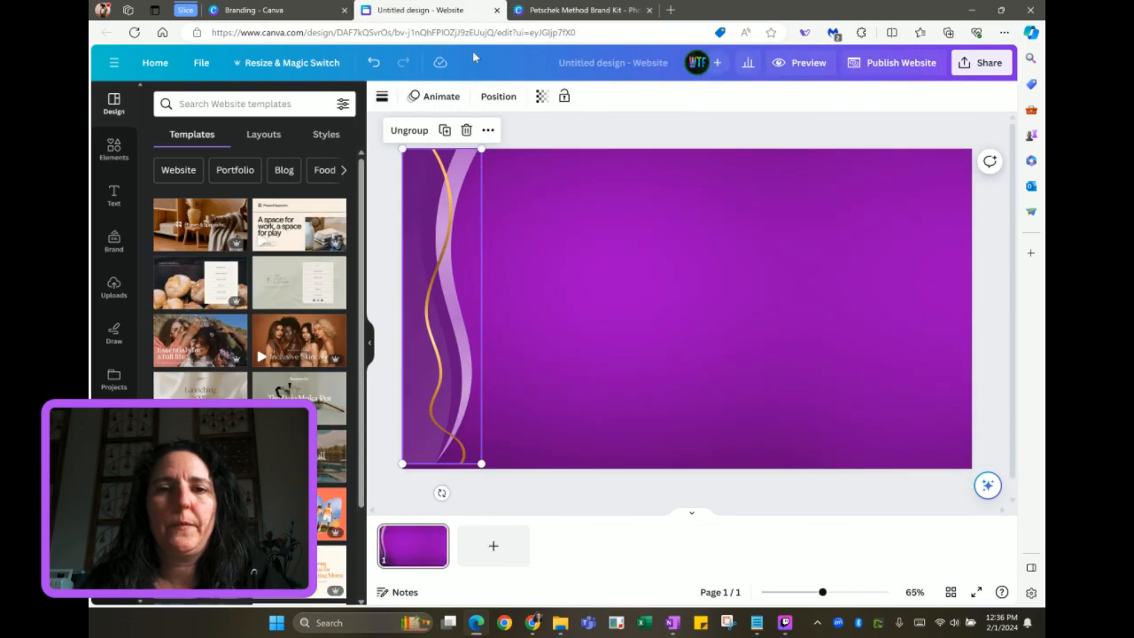
{"action": "key", "text": "ctrl+v"}
{"action": "left_click_drag", "start_coordinate": [556, 228], "coordinate": [599, 254]}
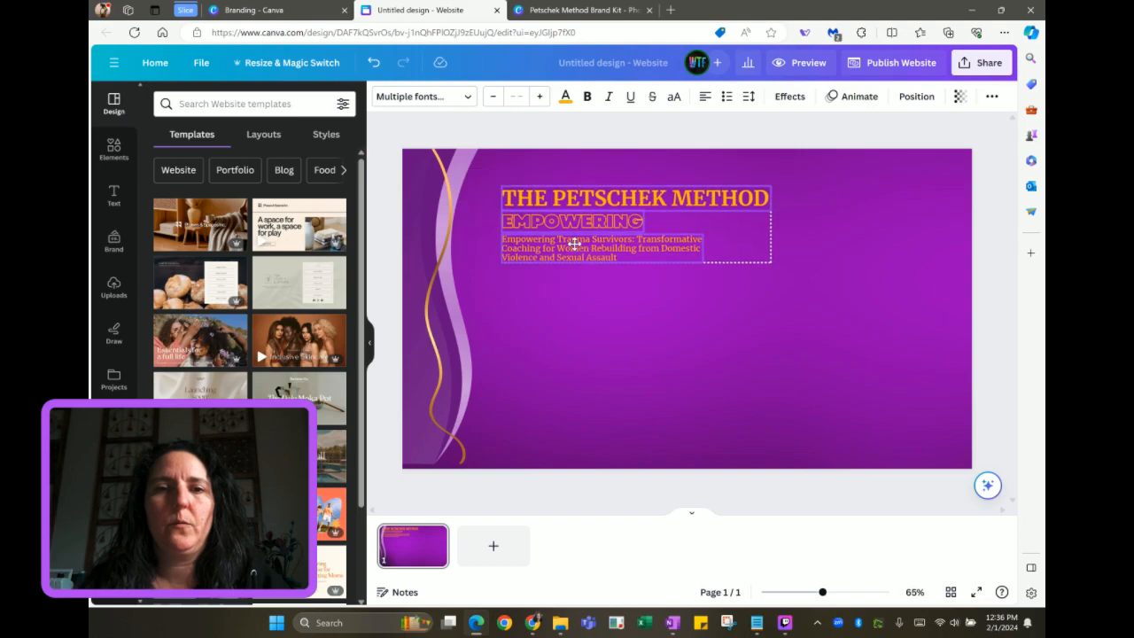
Add the brand kit's gold heart logo and shrink it to 260 by 260 beside the heading
{"action": "left_click", "coordinate": [113, 246]}
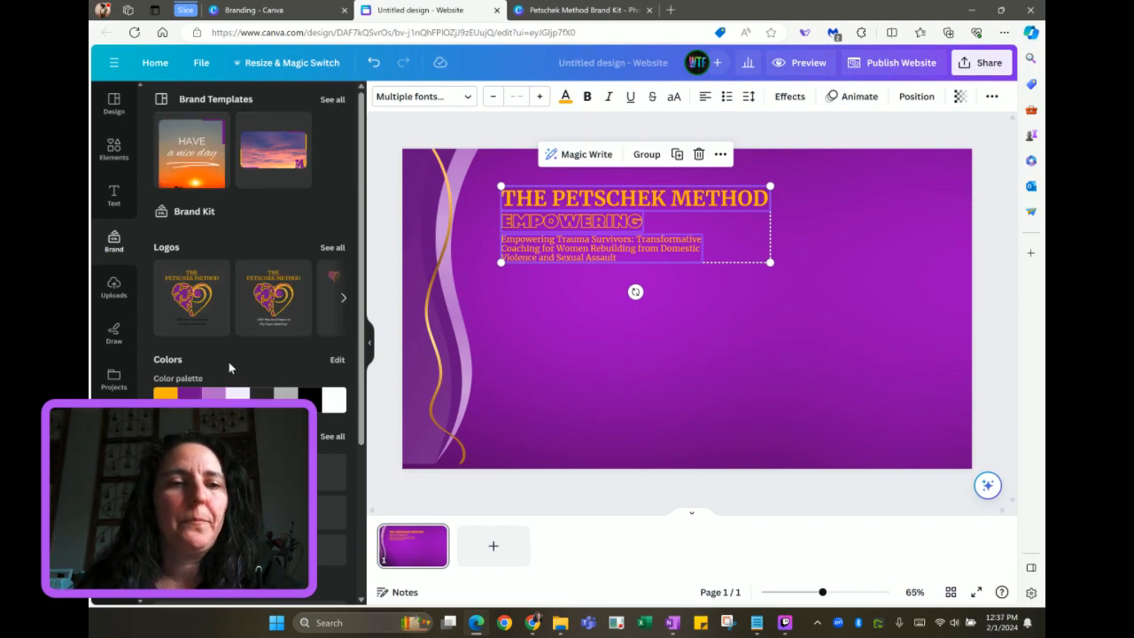
{"action": "scroll", "coordinate": [253, 324], "scroll_direction": "right", "scroll_amount": 5}
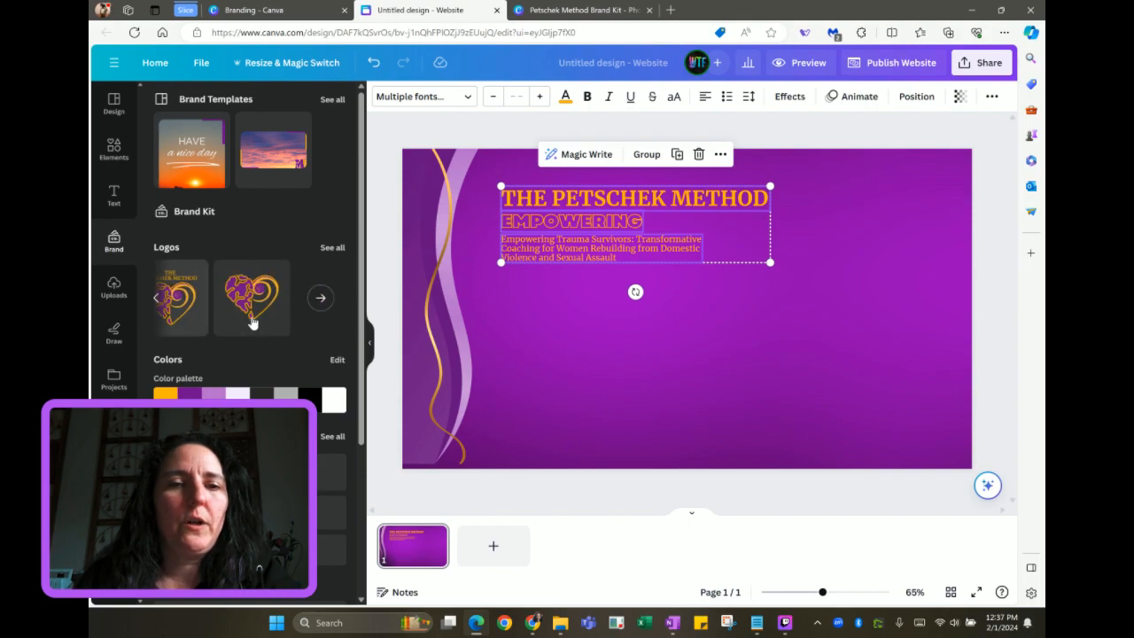
{"action": "left_click", "coordinate": [253, 299]}
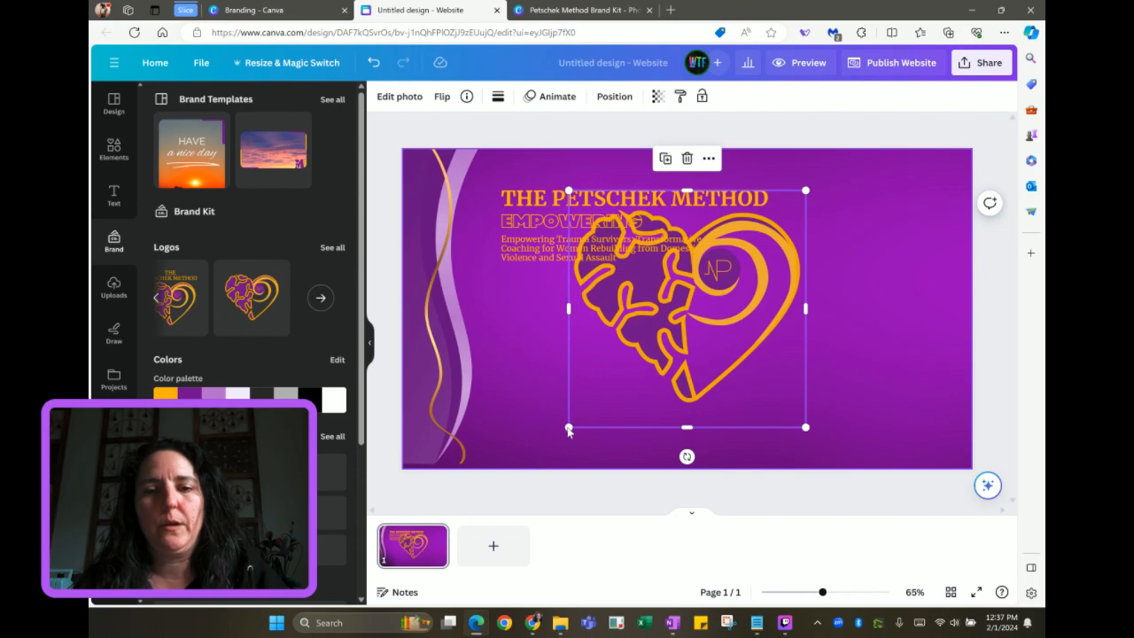
{"action": "left_click_drag", "start_coordinate": [568, 431], "coordinate": [707, 309]}
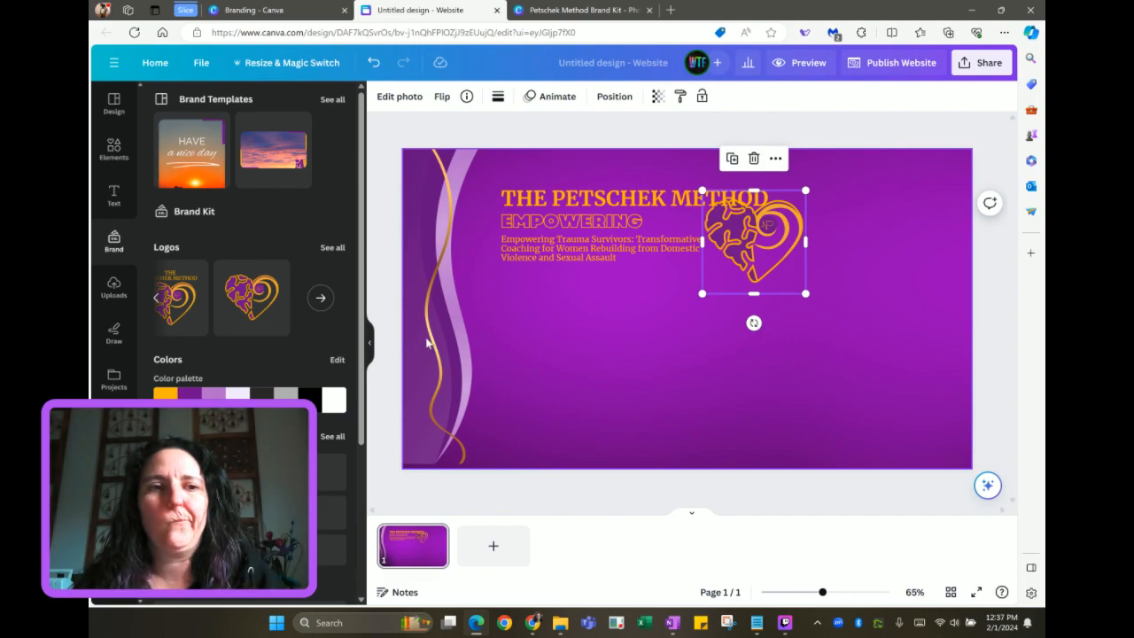
{"action": "scroll", "coordinate": [286, 246], "scroll_direction": "down", "scroll_amount": 3}
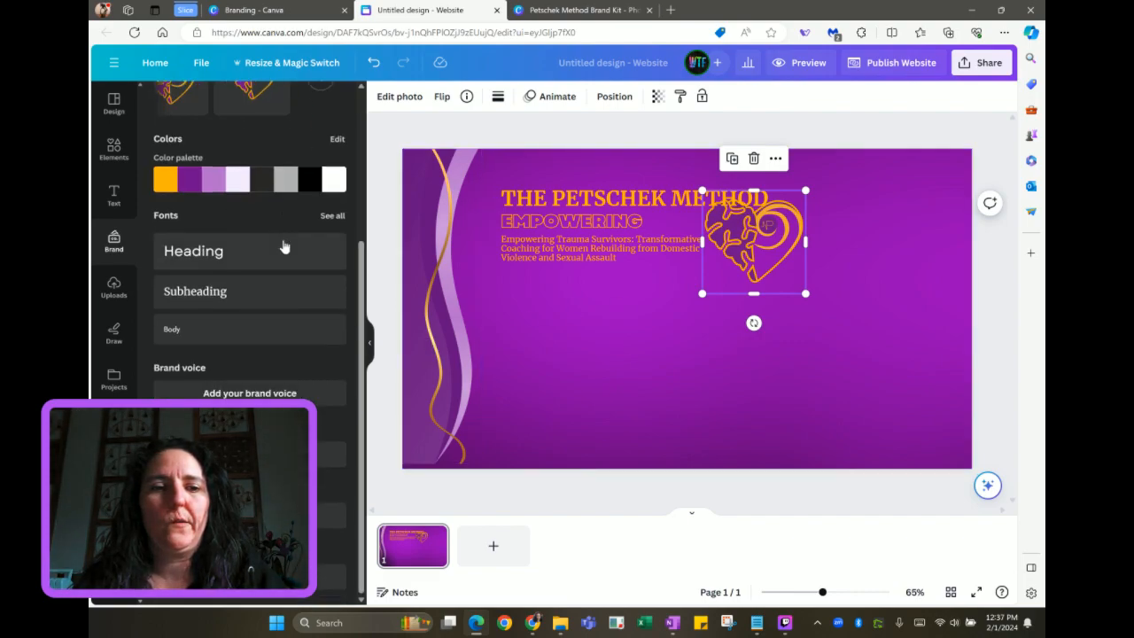
Browse the Orginal Brand Kit folders, leaving the Logos copy folder for the OK photos folder
{"action": "left_click", "coordinate": [332, 427]}
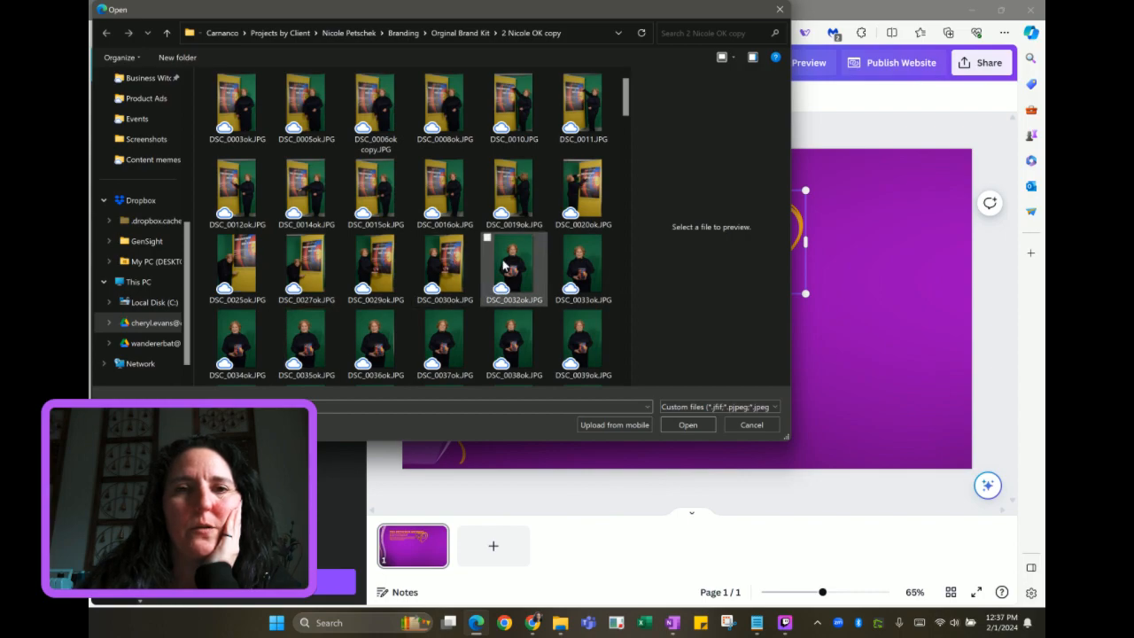
{"action": "left_click", "coordinate": [466, 40]}
{"action": "scroll", "coordinate": [398, 292], "scroll_direction": "down", "scroll_amount": 2}
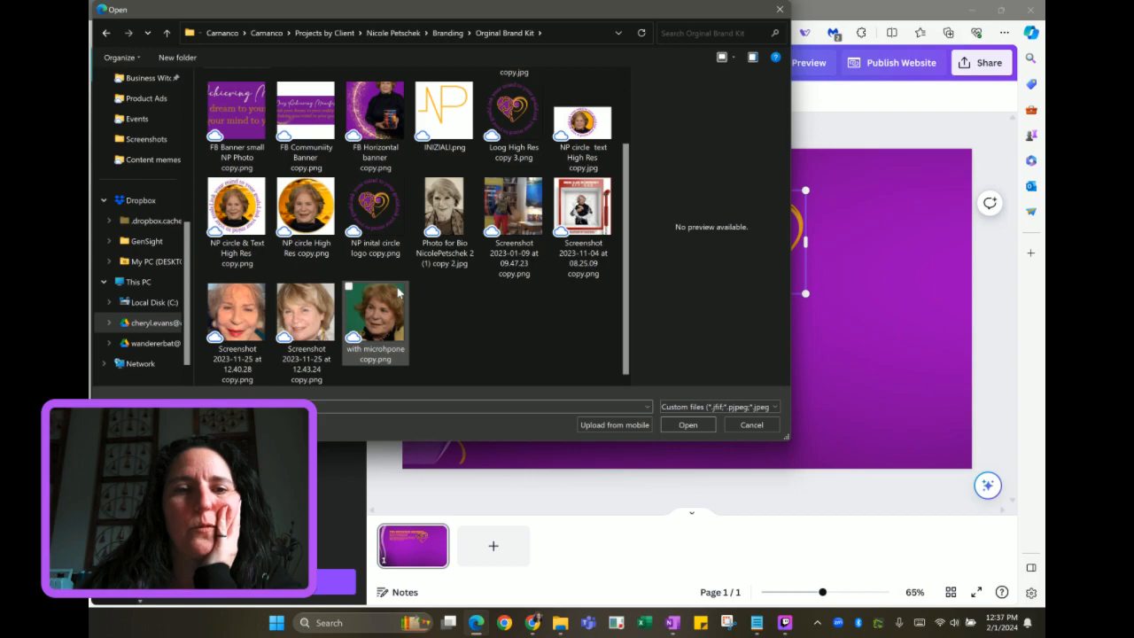
{"action": "scroll", "coordinate": [397, 293], "scroll_direction": "up", "scroll_amount": 1}
{"action": "left_click", "coordinate": [300, 123]}
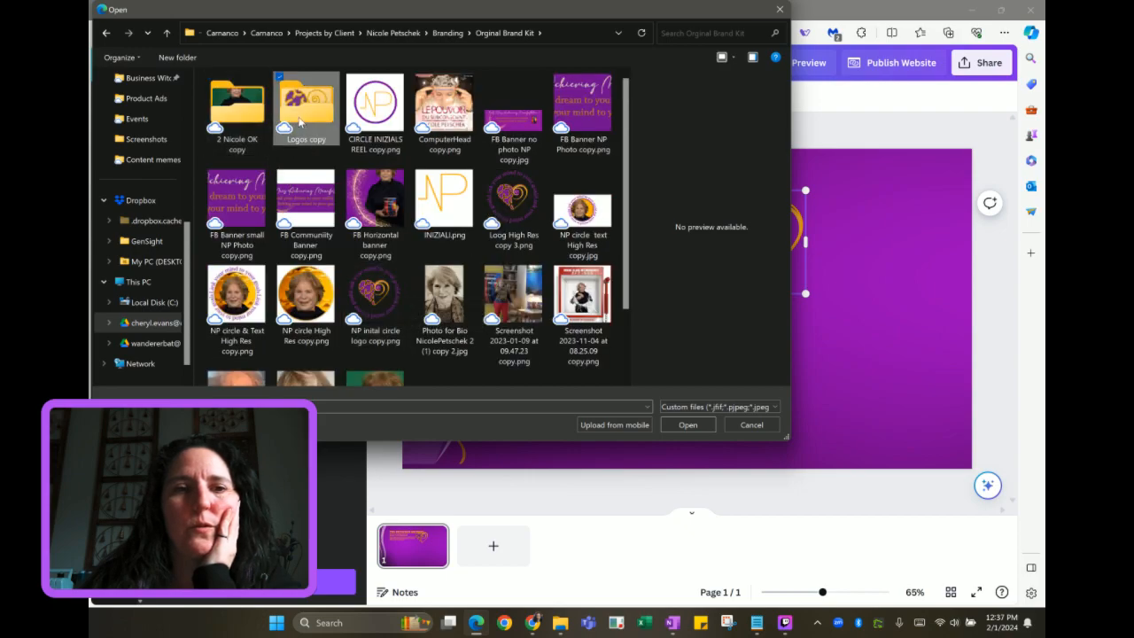
{"action": "double_click", "coordinate": [299, 122]}
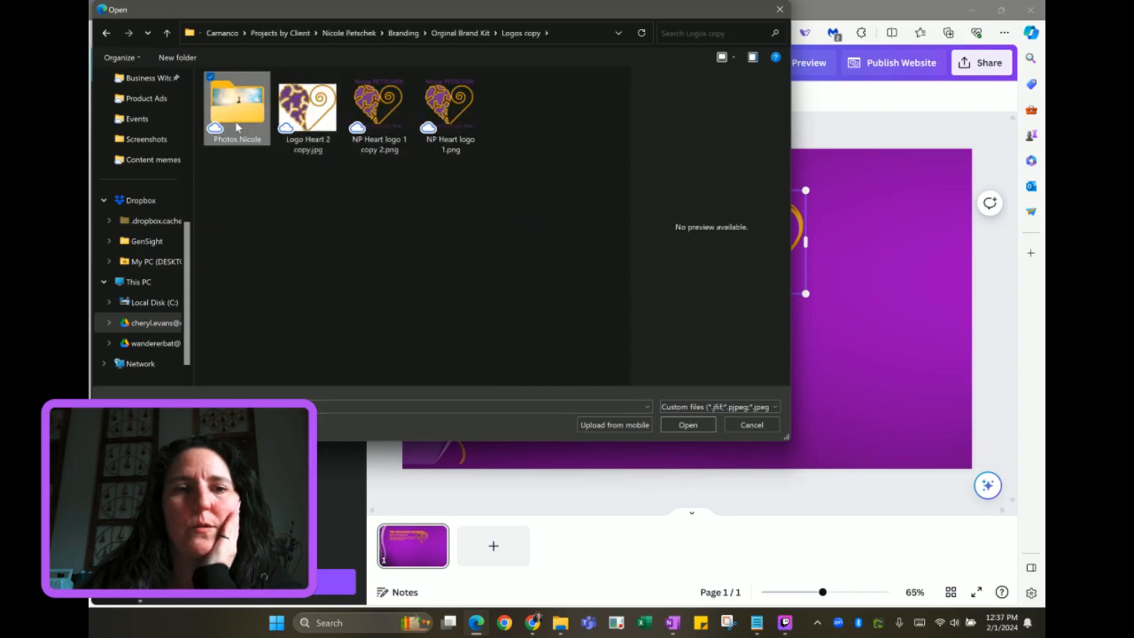
{"action": "double_click", "coordinate": [237, 124]}
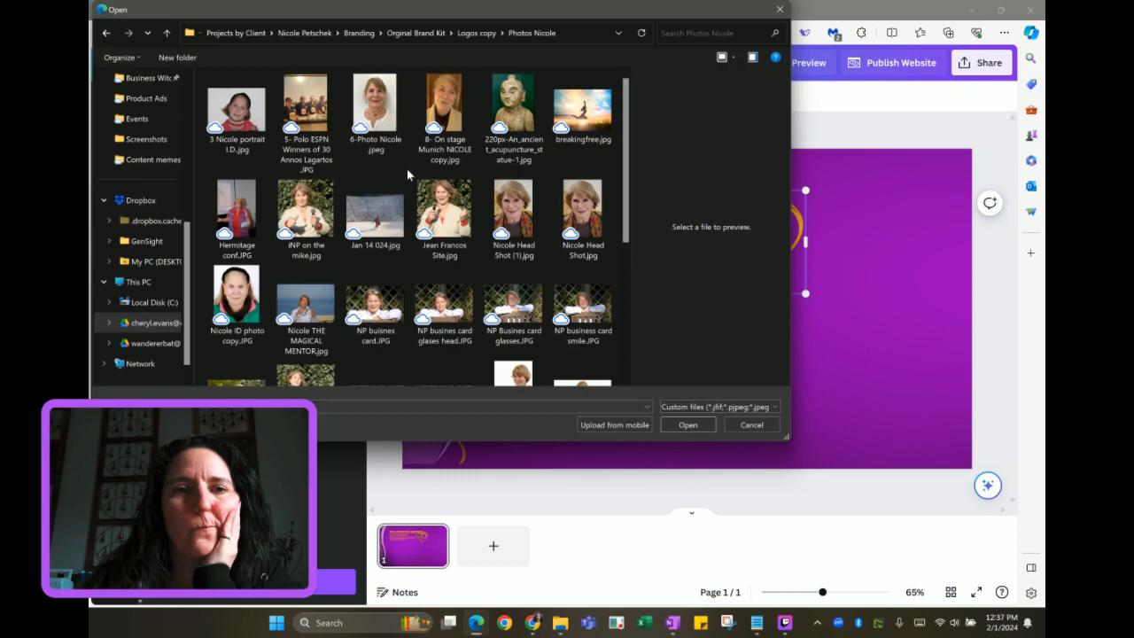
{"action": "scroll", "coordinate": [407, 169], "scroll_direction": "down", "scroll_amount": 3}
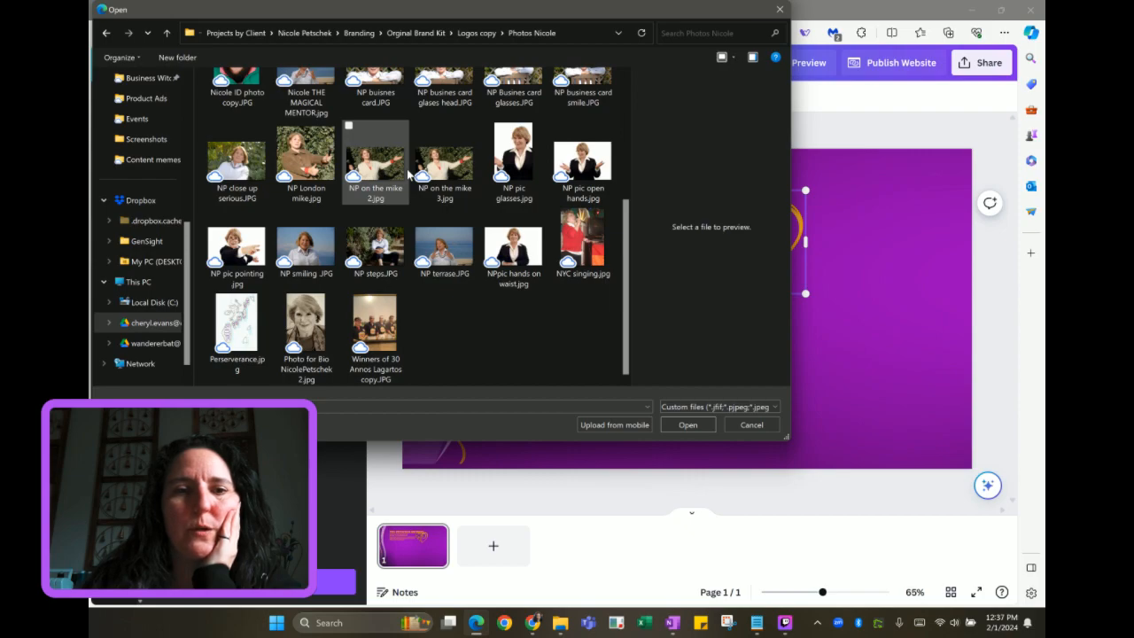
{"action": "scroll", "coordinate": [408, 174], "scroll_direction": "up", "scroll_amount": 5}
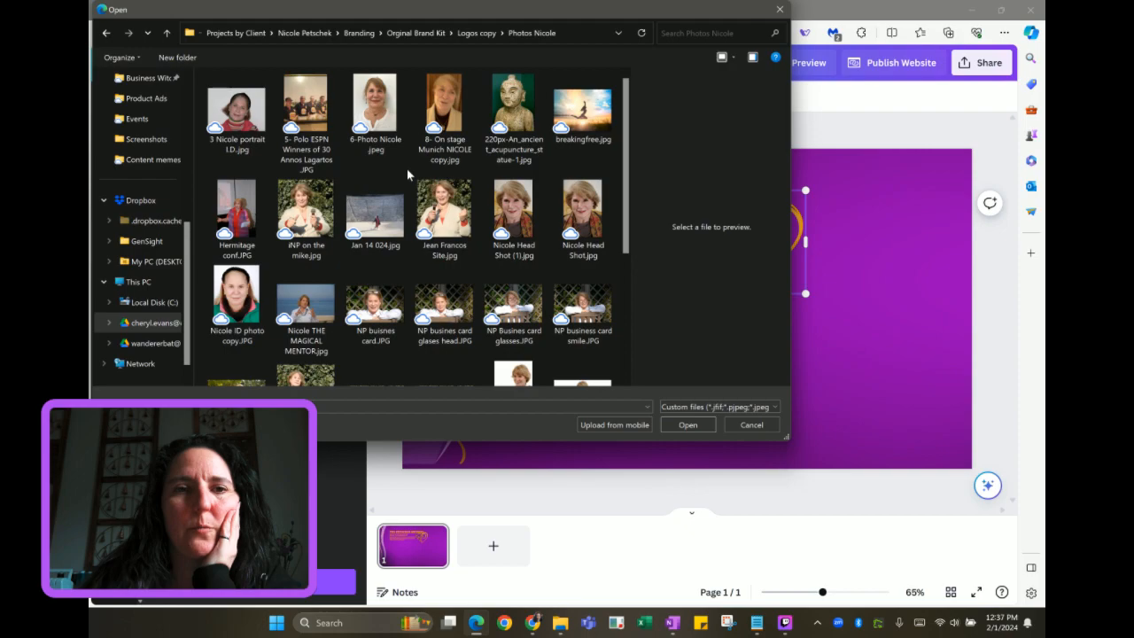
{"action": "left_click", "coordinate": [409, 35]}
{"action": "left_click", "coordinate": [239, 101]}
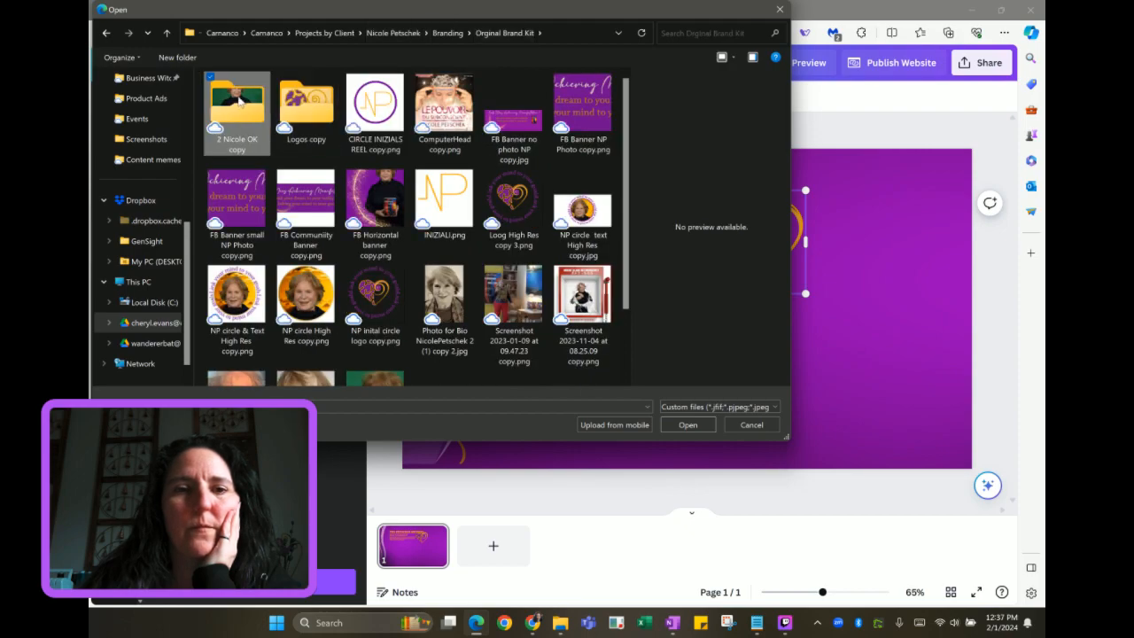
{"action": "double_click", "coordinate": [240, 101]}
Preview the OK photos and upload DSC_0249ok.JPG of the seated woman
{"action": "scroll", "coordinate": [368, 190], "scroll_direction": "down", "scroll_amount": 5}
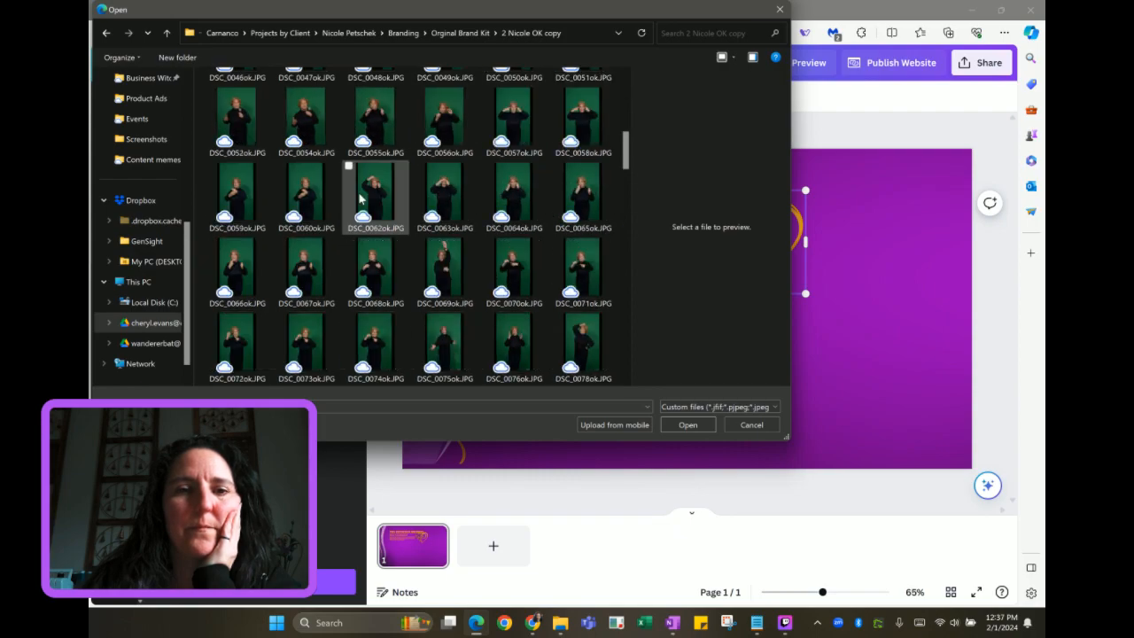
{"action": "scroll", "coordinate": [359, 199], "scroll_direction": "down", "scroll_amount": 5}
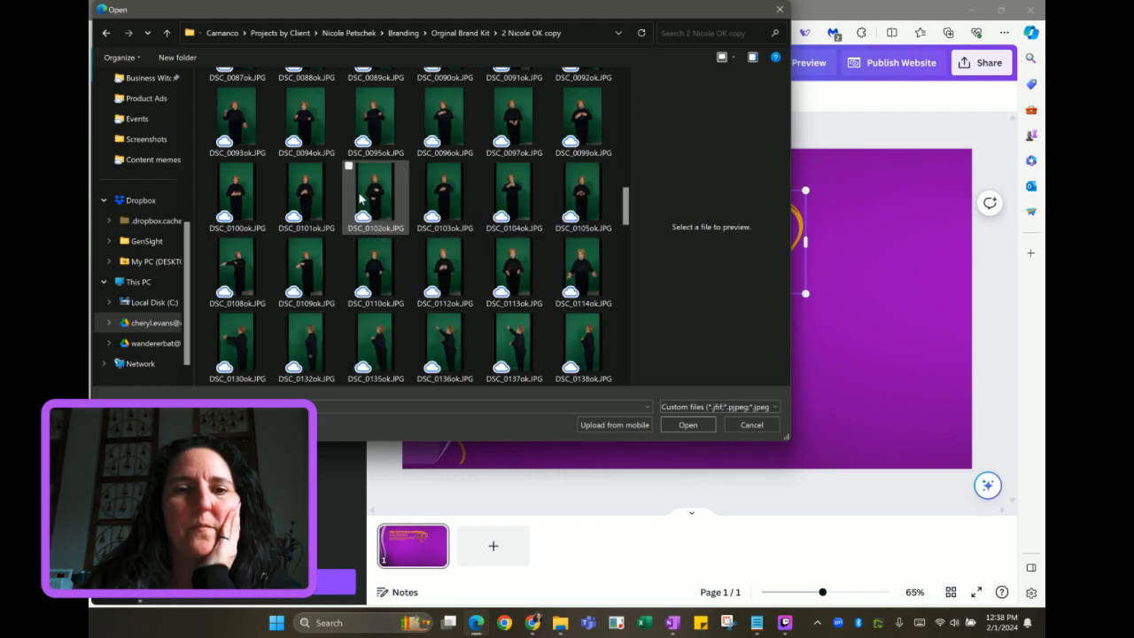
{"action": "scroll", "coordinate": [359, 199], "scroll_direction": "down", "scroll_amount": 3}
{"action": "scroll", "coordinate": [359, 199], "scroll_direction": "down", "scroll_amount": 3}
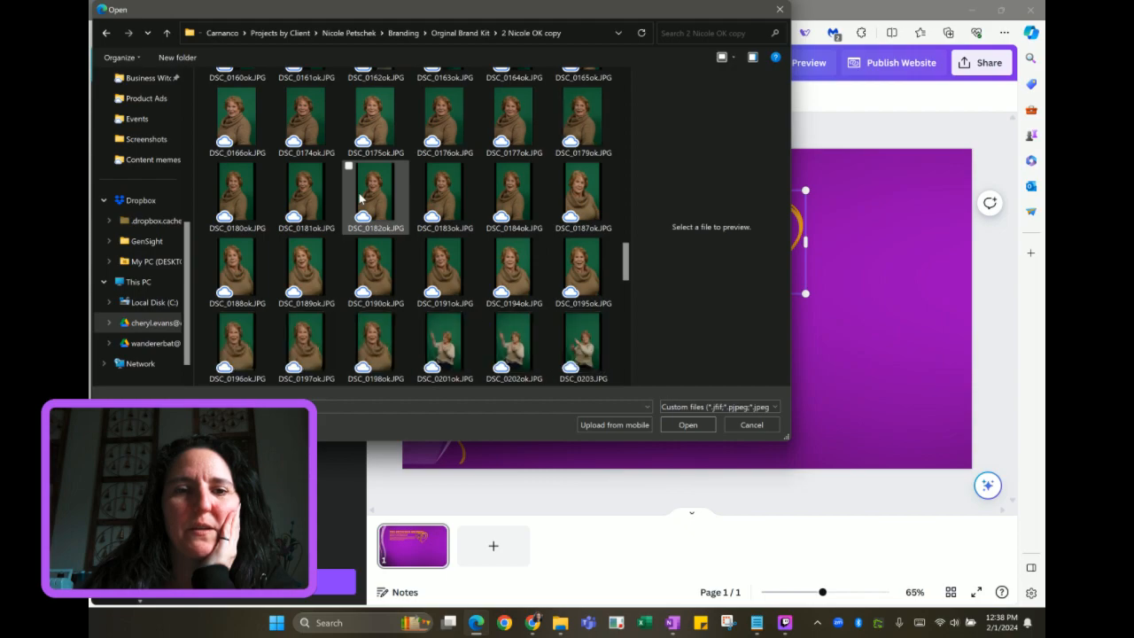
{"action": "scroll", "coordinate": [359, 198], "scroll_direction": "down", "scroll_amount": 6}
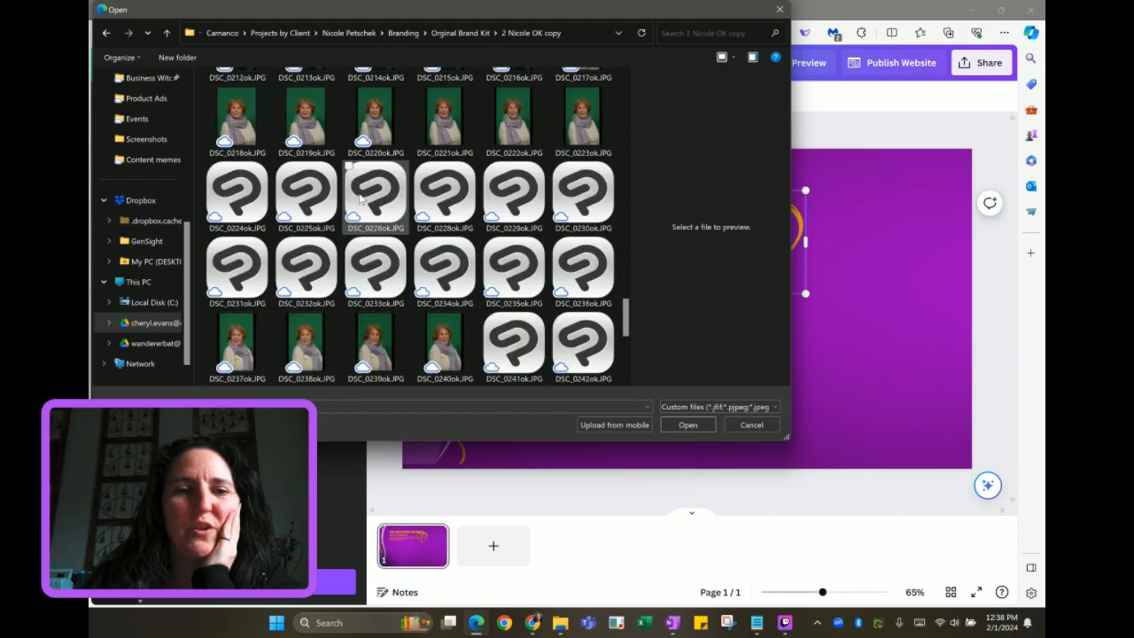
{"action": "scroll", "coordinate": [360, 199], "scroll_direction": "down", "scroll_amount": 5}
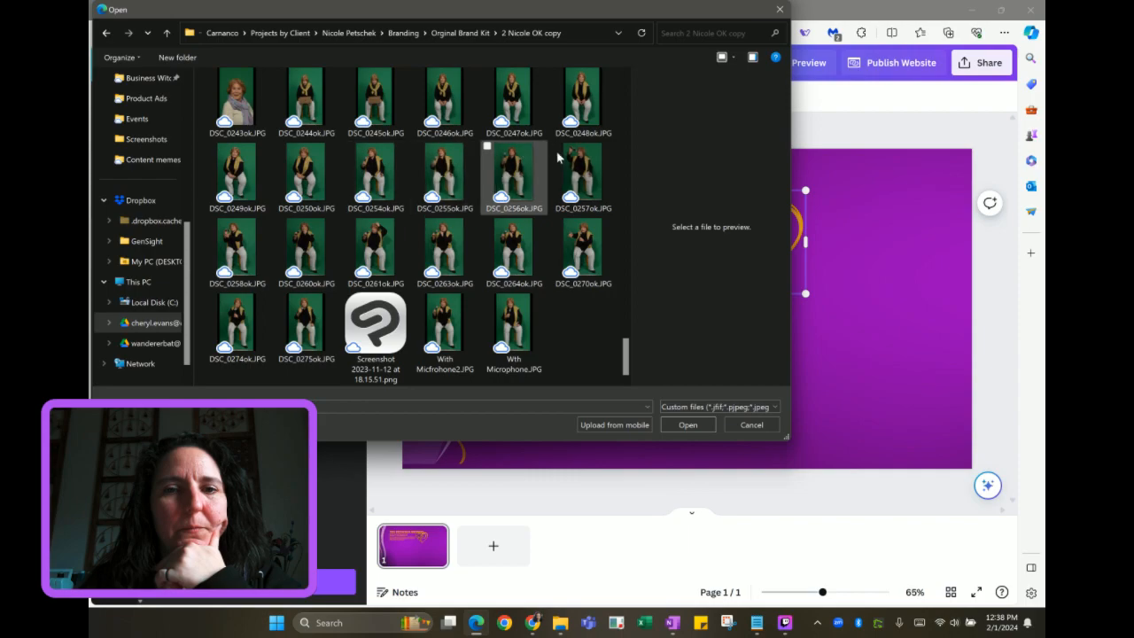
{"action": "left_click", "coordinate": [579, 260]}
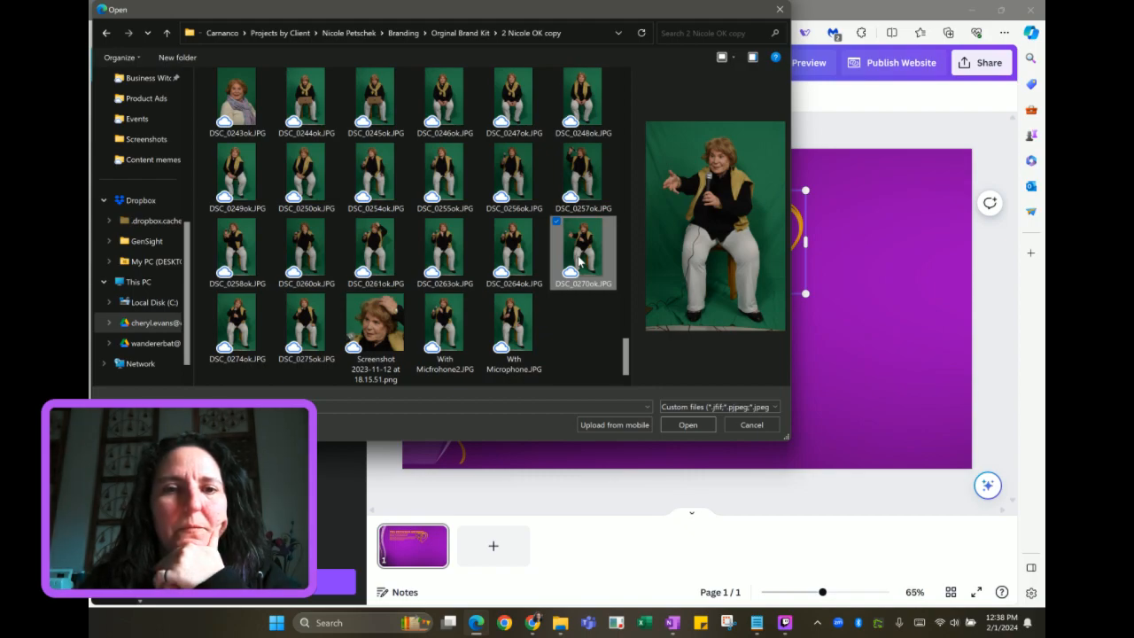
{"action": "left_click", "coordinate": [503, 326]}
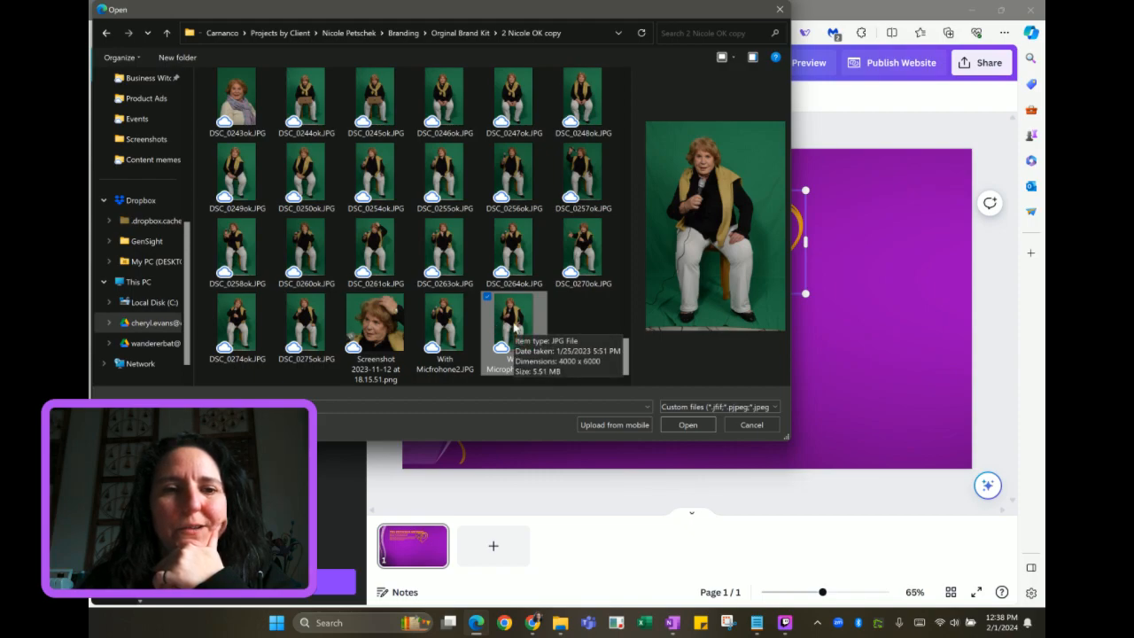
{"action": "left_click", "coordinate": [306, 321]}
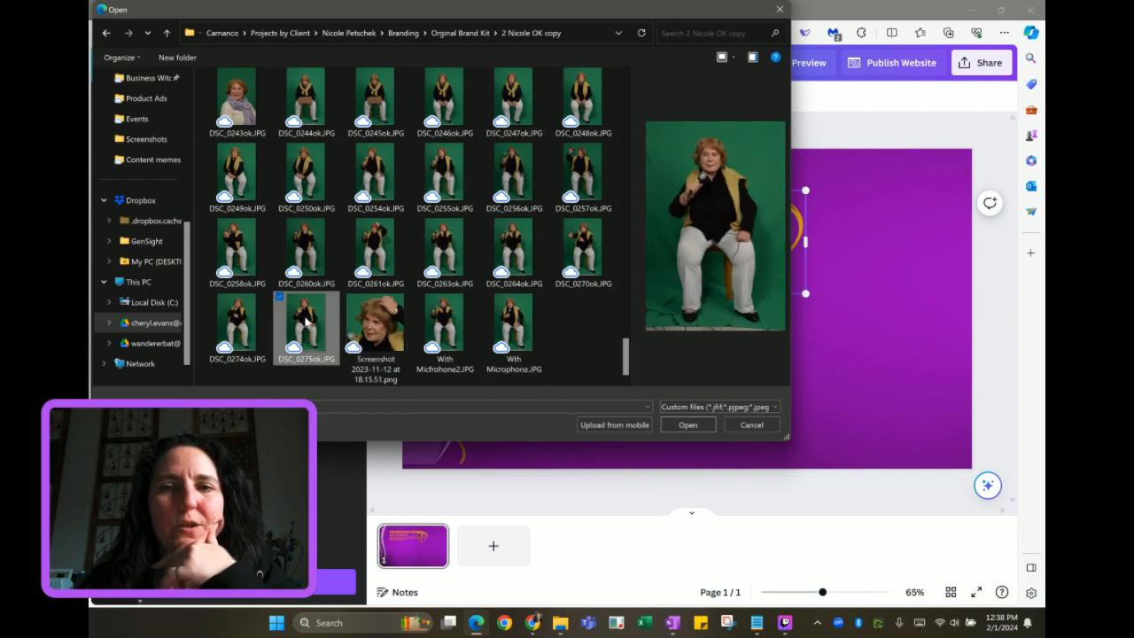
{"action": "left_click", "coordinate": [246, 329]}
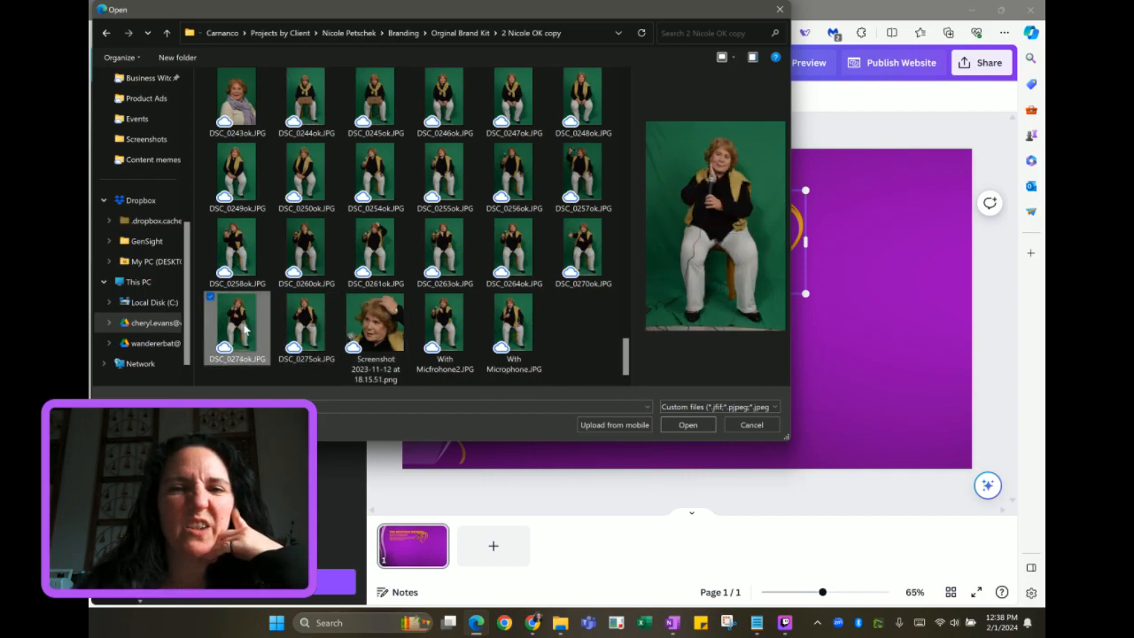
{"action": "left_click", "coordinate": [239, 176]}
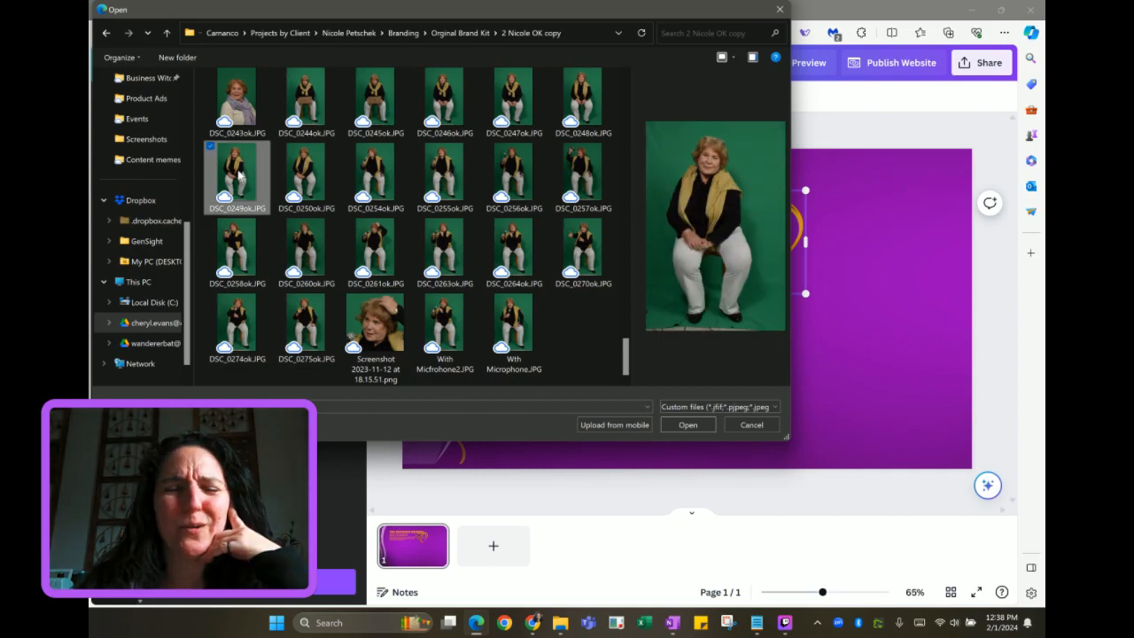
{"action": "left_click", "coordinate": [684, 425]}
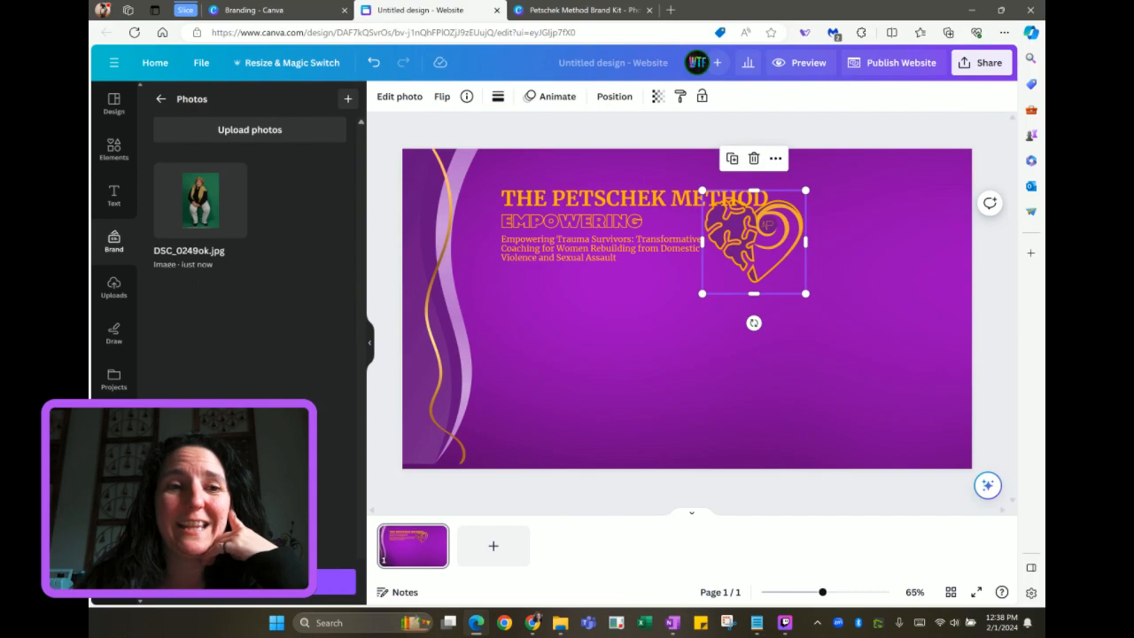
Save the uploaded DSC_0249ok.jpg photo into the shared Brand Kit
{"action": "left_click", "coordinate": [337, 581]}
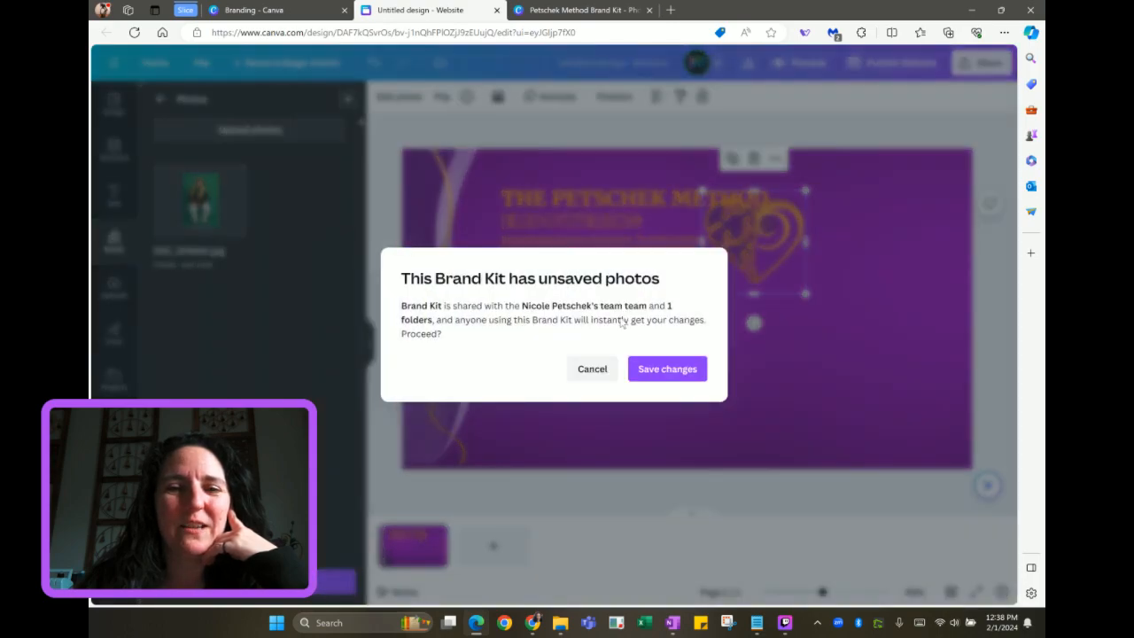
{"action": "left_click", "coordinate": [672, 371]}
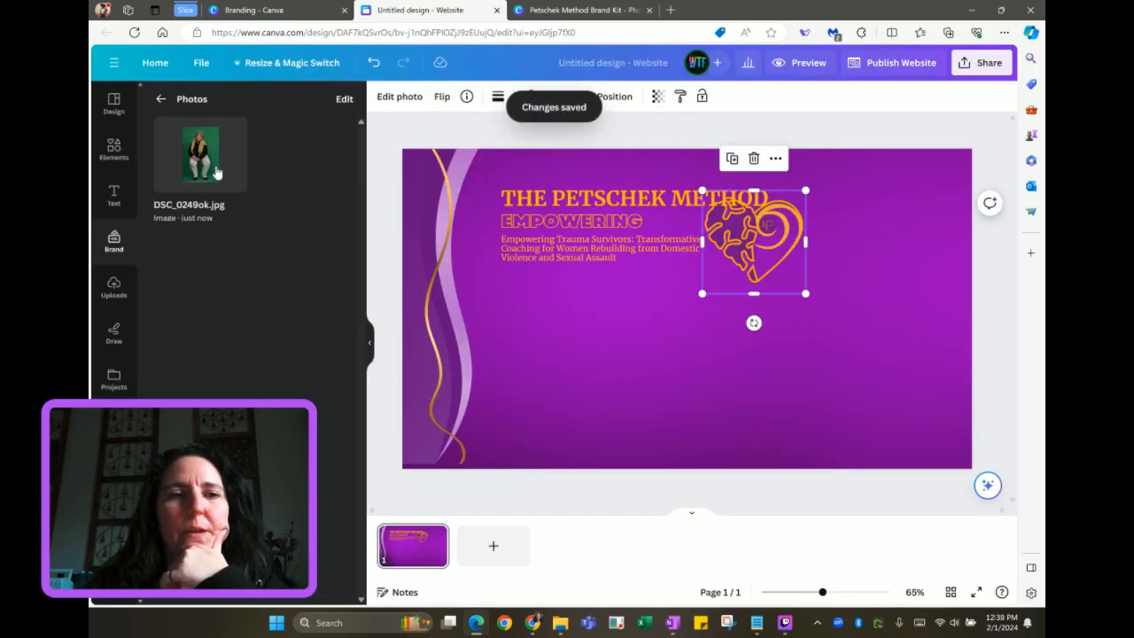
Add photo DSC_0249ok.jpg to the banner and place it right of the heart logo
{"action": "left_click", "coordinate": [215, 172]}
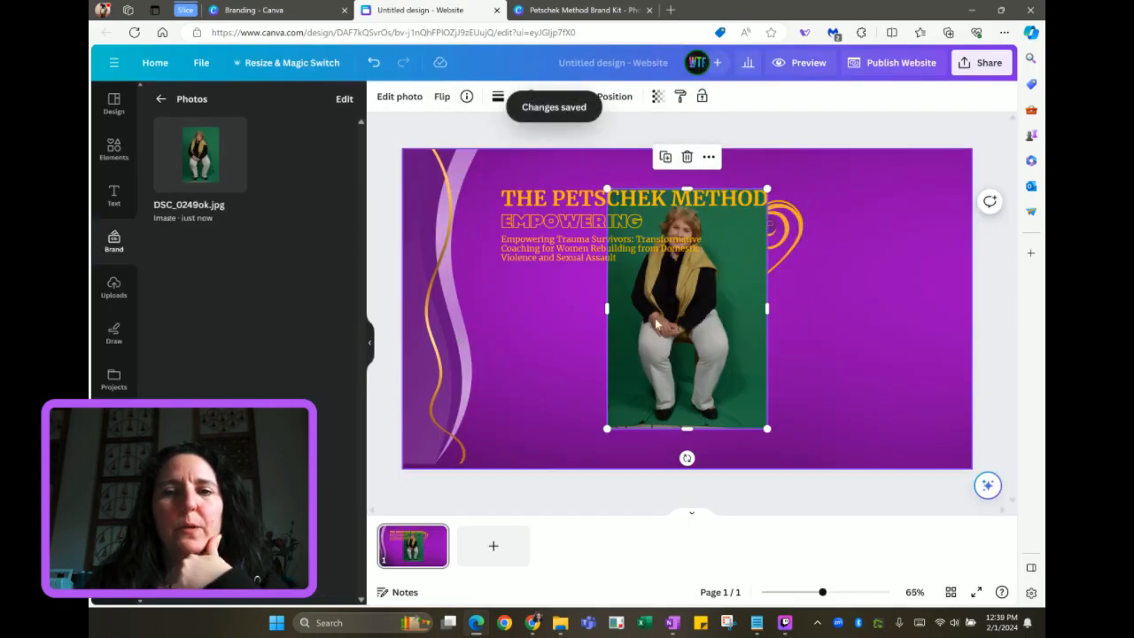
{"action": "left_click_drag", "start_coordinate": [678, 328], "coordinate": [874, 336]}
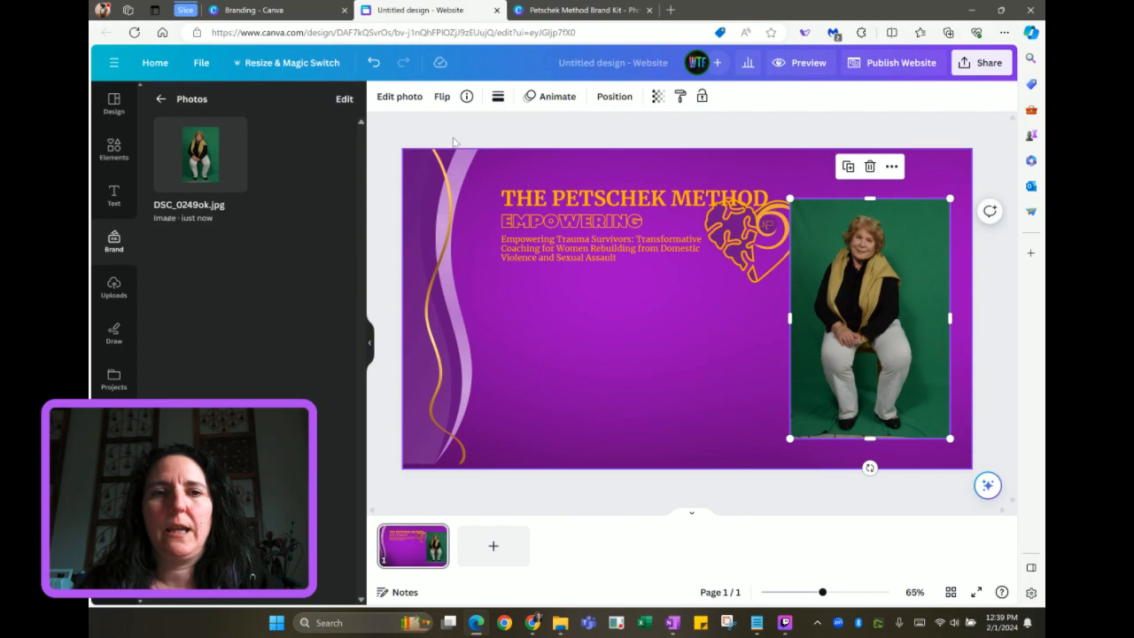
{"action": "left_click", "coordinate": [398, 99]}
{"action": "left_click", "coordinate": [399, 99]}
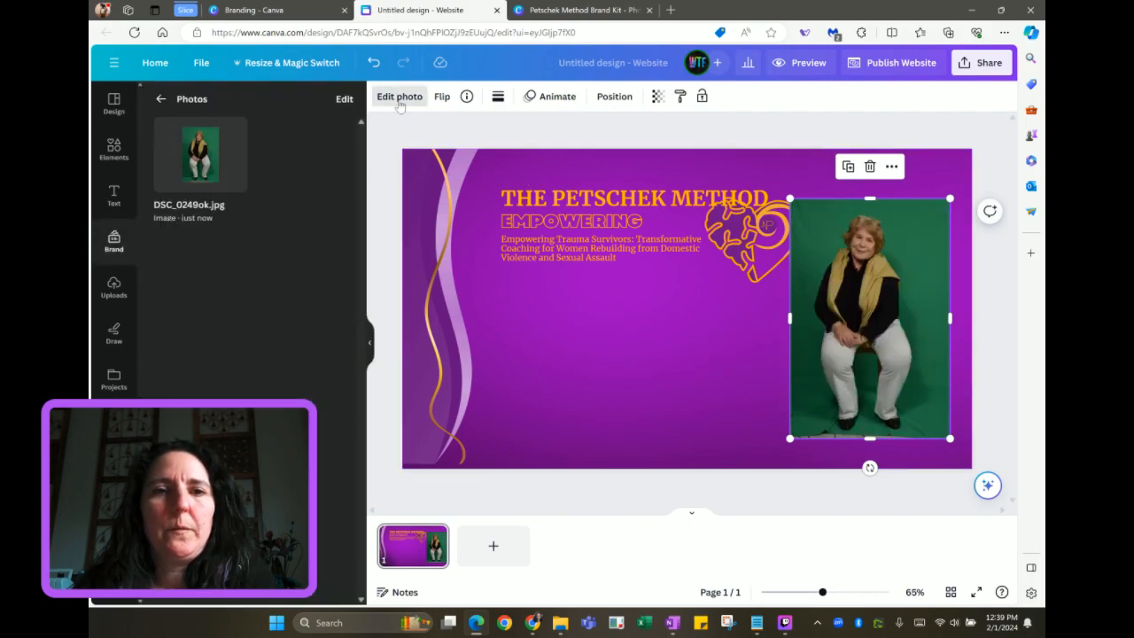
Remove the photo's green background with BG Remover, then enlarge, crop and move it bottom-right
{"action": "left_click", "coordinate": [400, 99]}
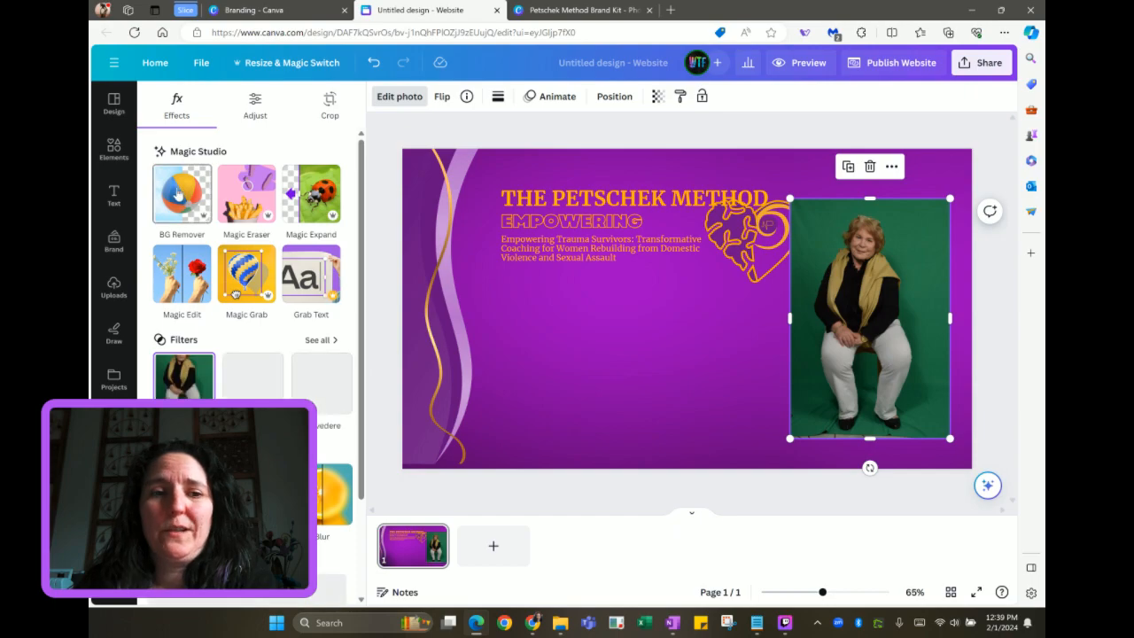
{"action": "left_click", "coordinate": [179, 193]}
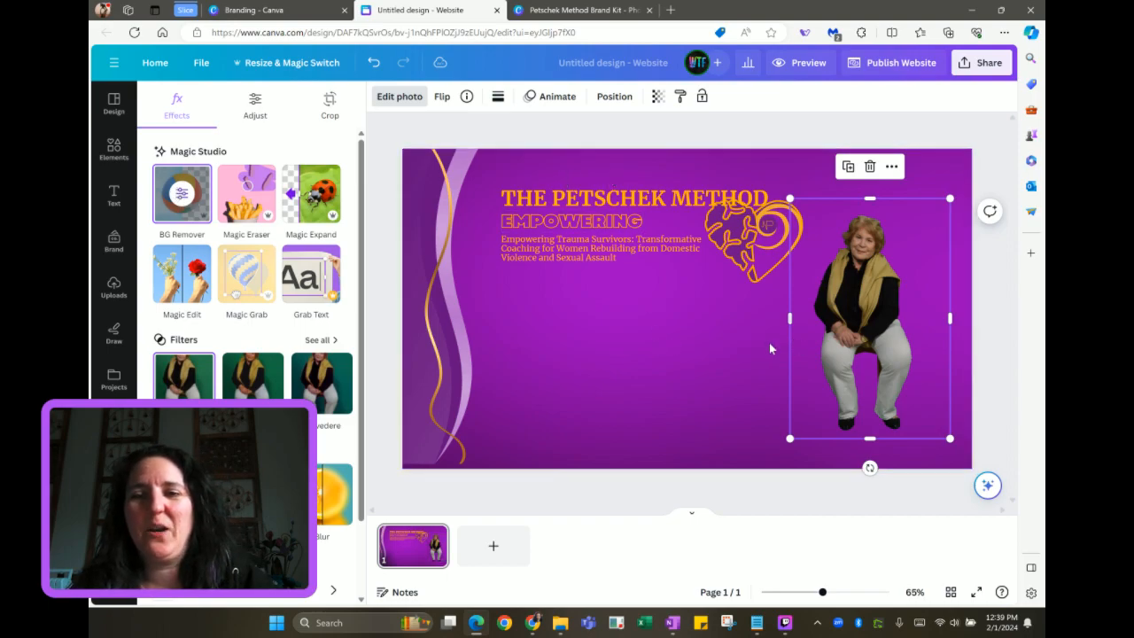
{"action": "mouse_move", "coordinate": [791, 435]}
{"action": "left_mouse_down"}
{"action": "mouse_move", "coordinate": [729, 461]}
{"action": "mouse_move", "coordinate": [794, 452]}
{"action": "left_mouse_up"}
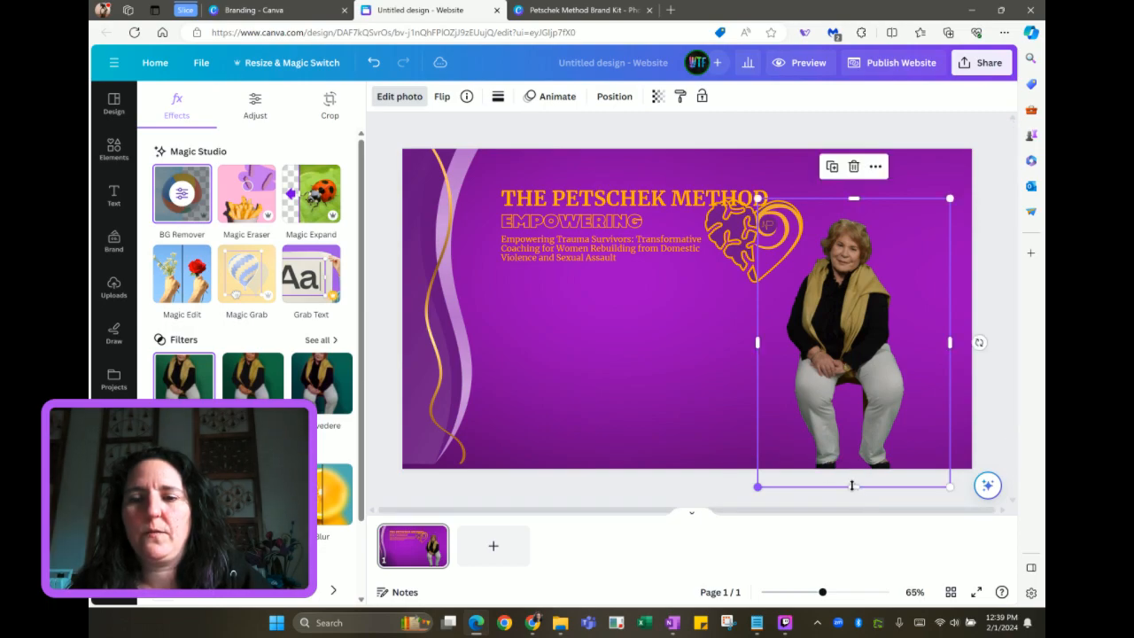
{"action": "left_click_drag", "start_coordinate": [854, 486], "coordinate": [844, 386]}
{"action": "left_click_drag", "start_coordinate": [721, 430], "coordinate": [581, 597]}
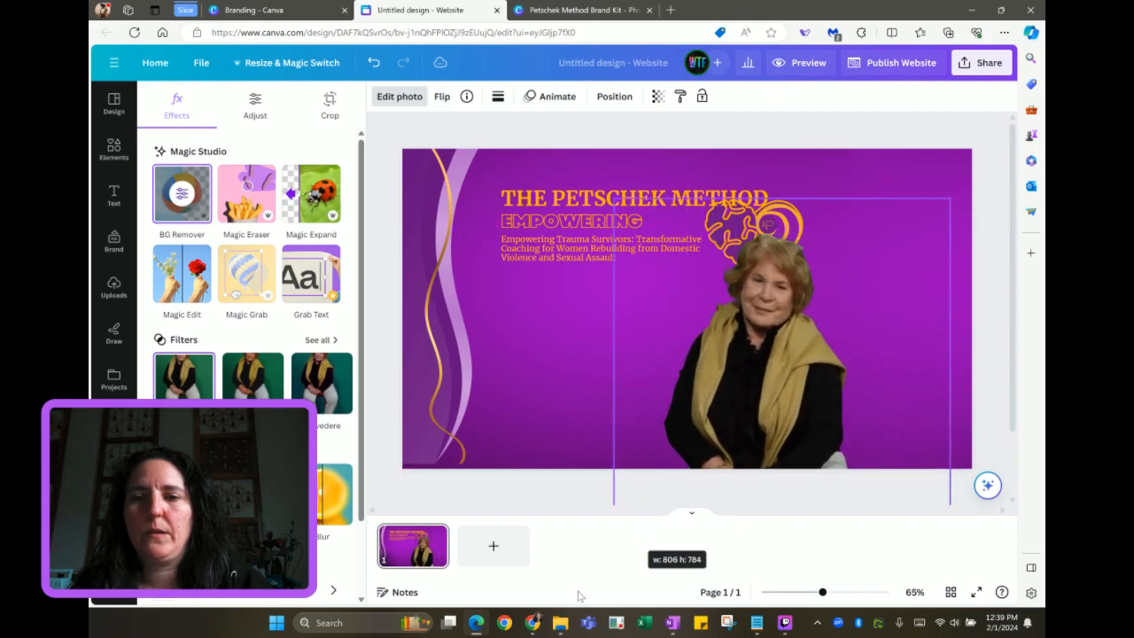
{"action": "key", "text": "ctrl+minus"}
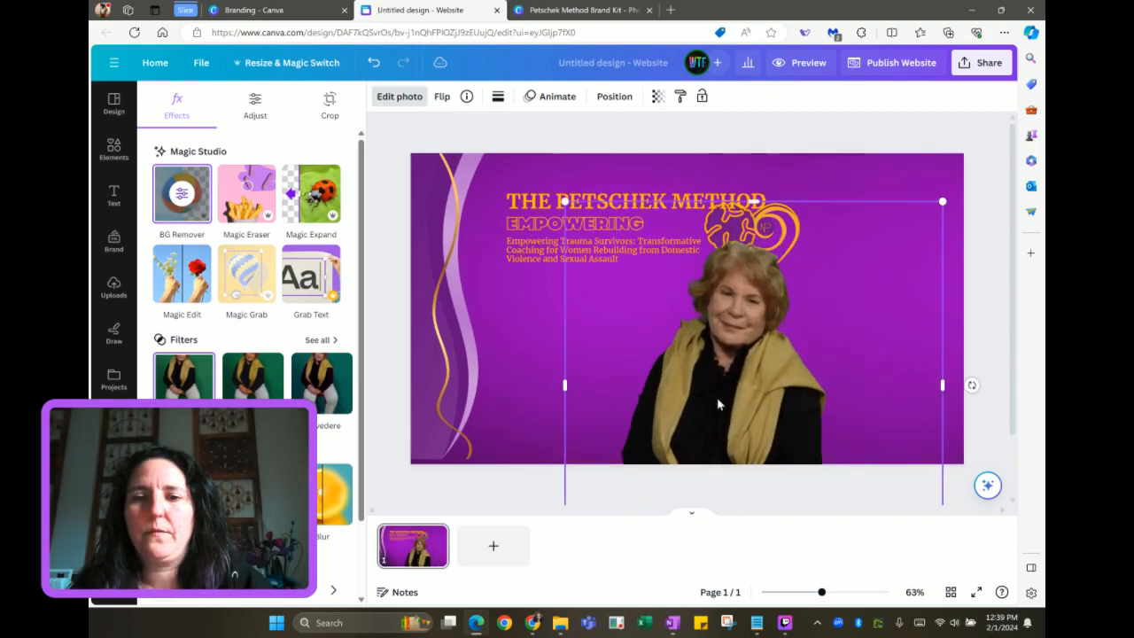
{"action": "left_click_drag", "start_coordinate": [738, 496], "coordinate": [739, 450]}
{"action": "left_click_drag", "start_coordinate": [718, 381], "coordinate": [842, 376]}
{"action": "left_click", "coordinate": [642, 379]}
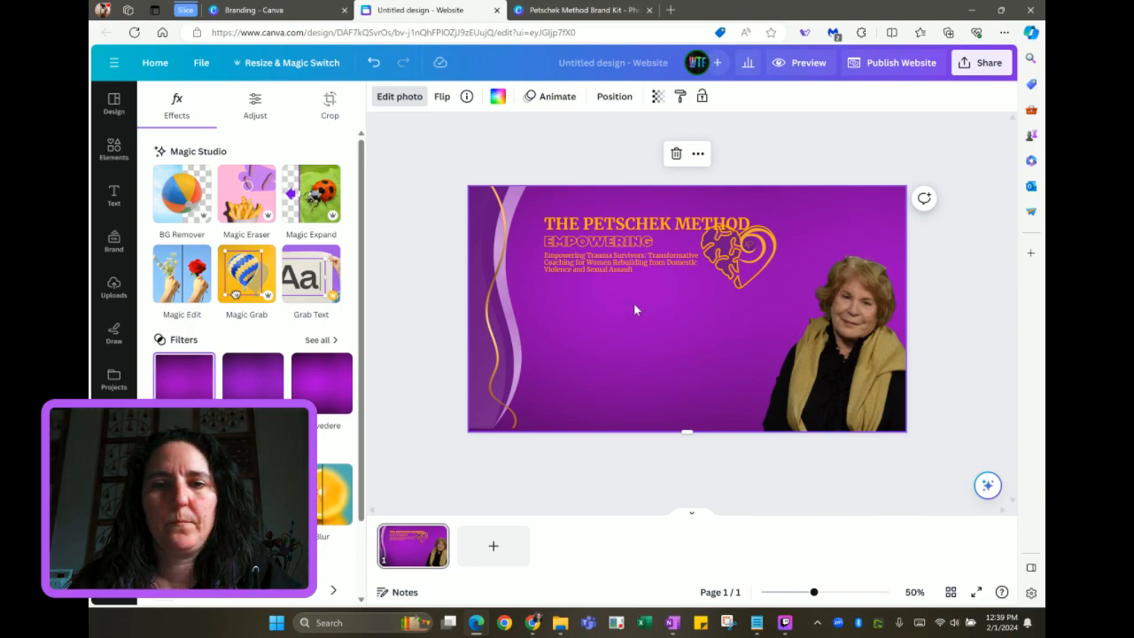
Copy the script Vision Board text from the Petschek Method Brand Kit into the website banner
{"action": "left_click", "coordinate": [587, 10]}
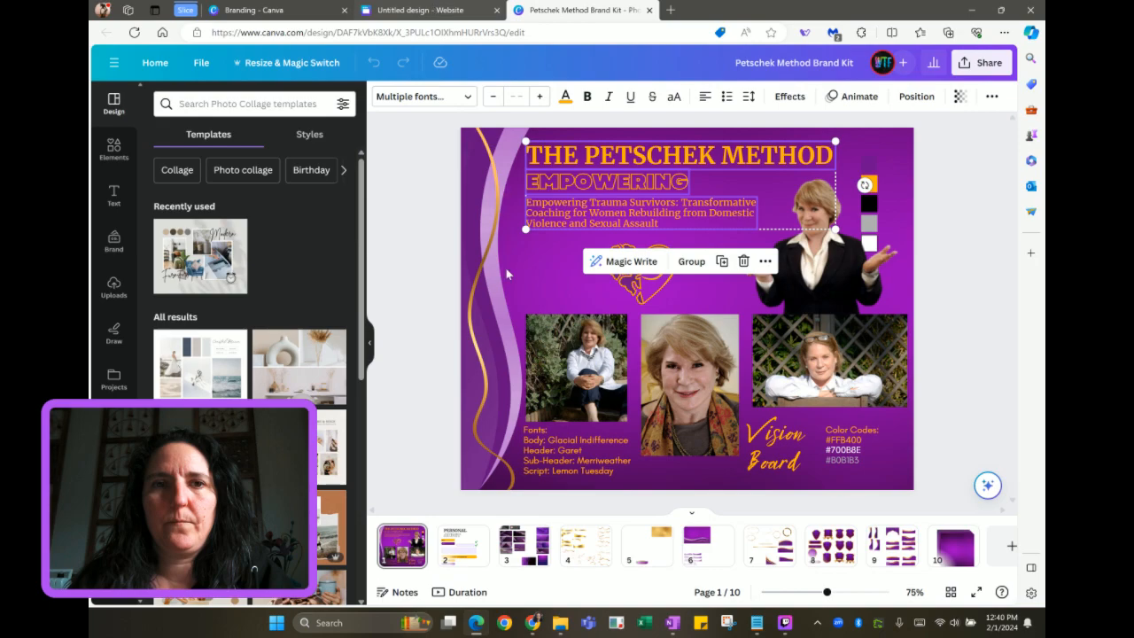
{"action": "left_click", "coordinate": [780, 453]}
{"action": "left_click", "coordinate": [420, 10]}
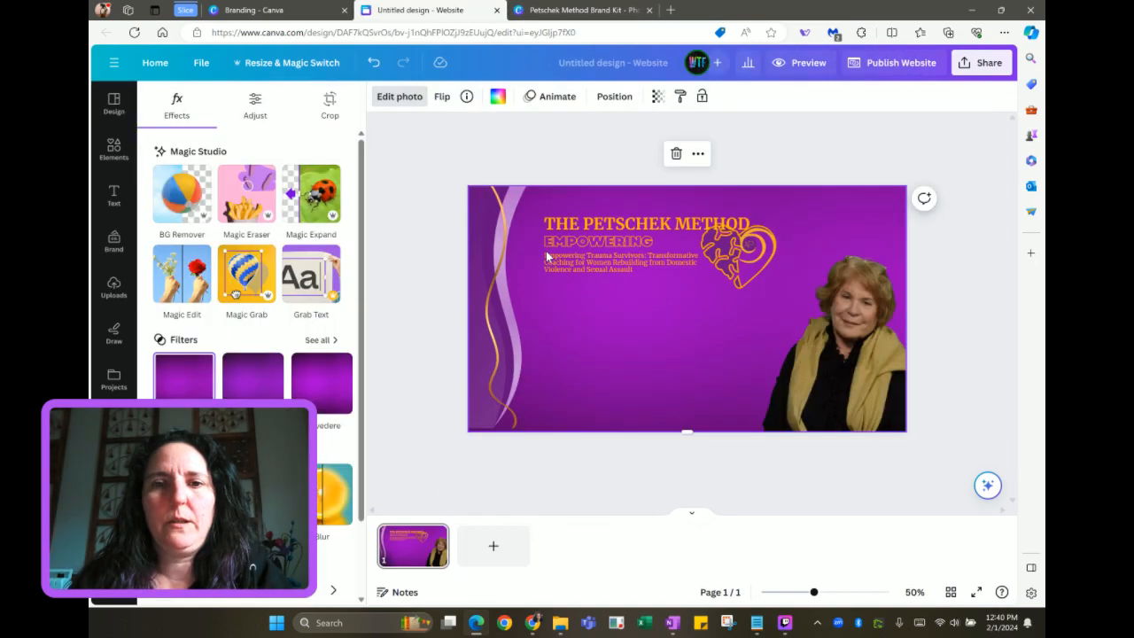
{"action": "key", "text": "ctrl+v"}
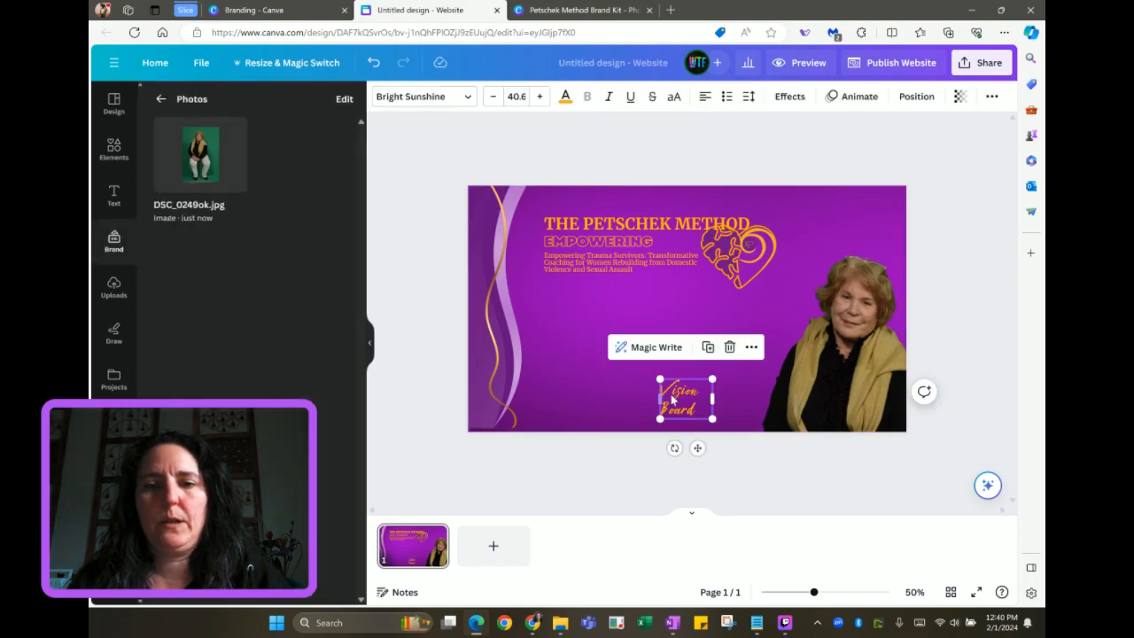
Replace the Vision Board text with 'I Am the Architect of My Own Destiny!' on one line
{"action": "left_click_drag", "start_coordinate": [668, 400], "coordinate": [757, 328]}
{"action": "double_click", "coordinate": [688, 323]}
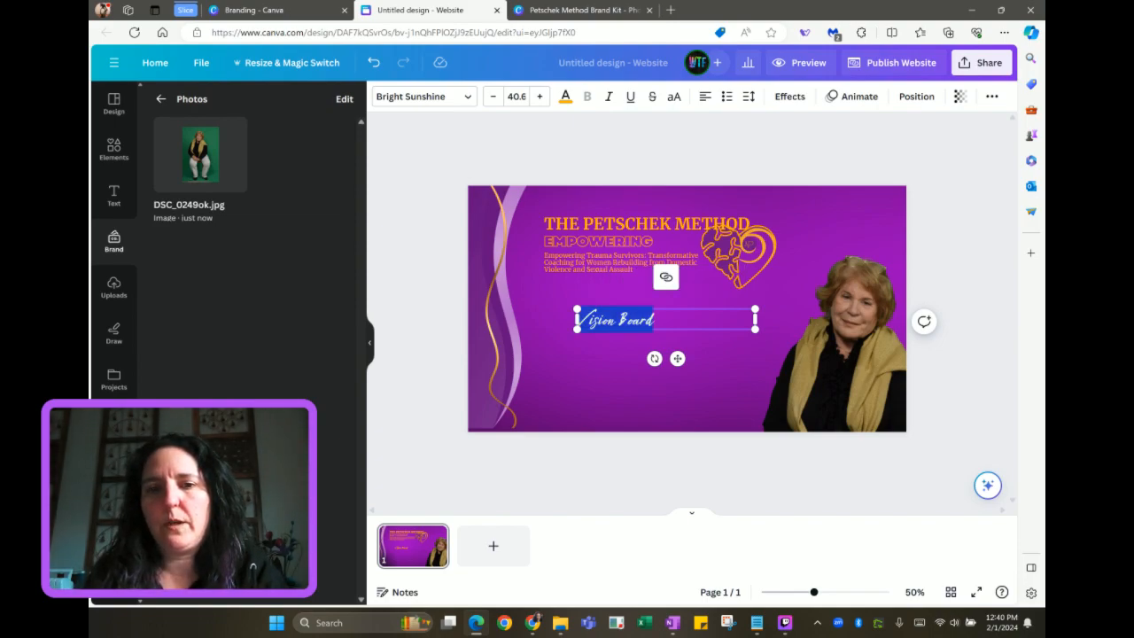
{"action": "type", "text": "I Am"}
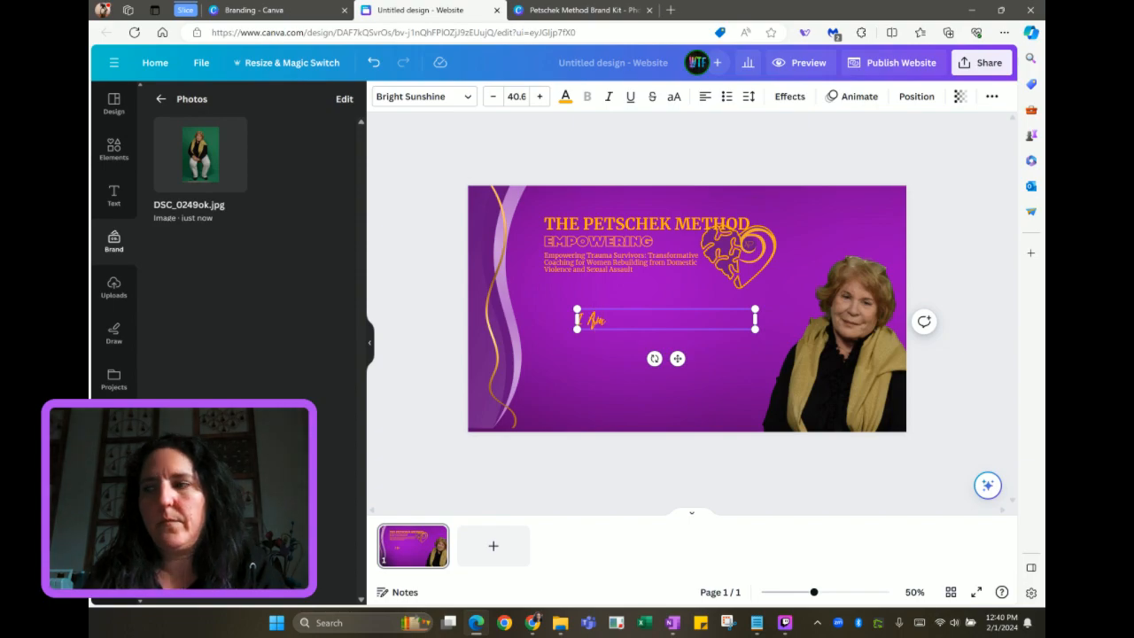
{"action": "type", "text": " the Architect of My"}
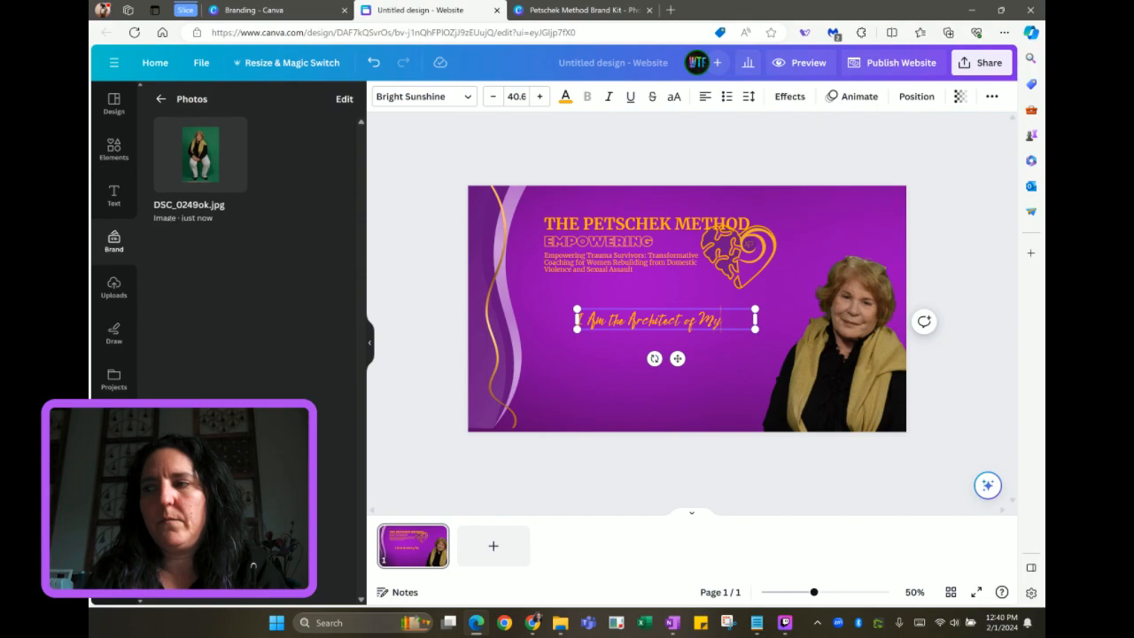
{"action": "type", "text": " Own Desti"}
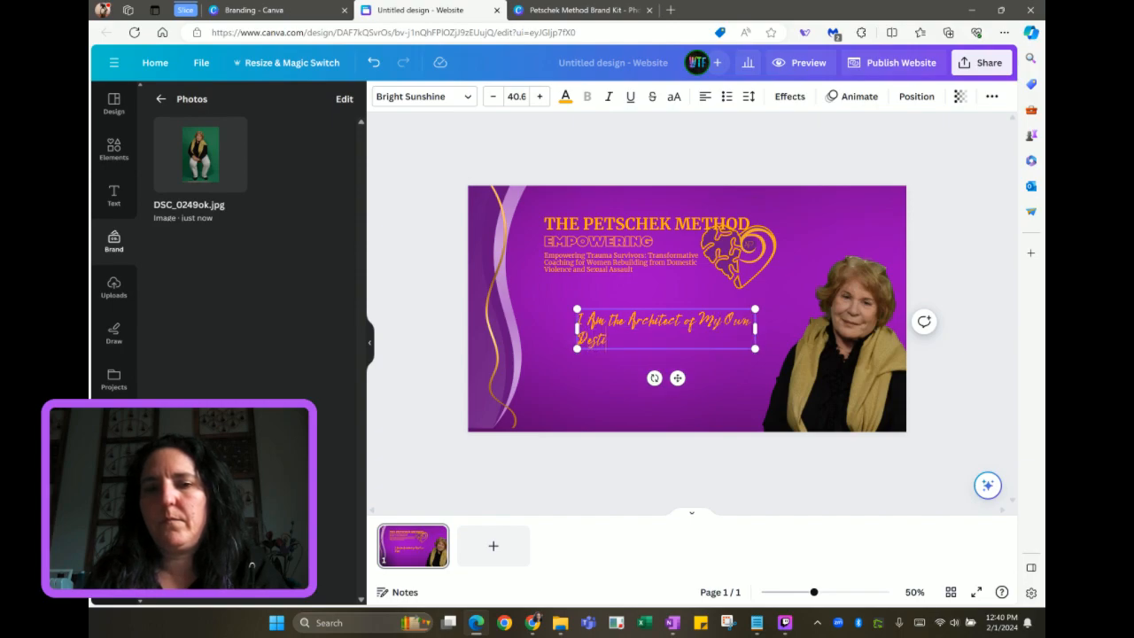
{"action": "type", "text": "ny!"}
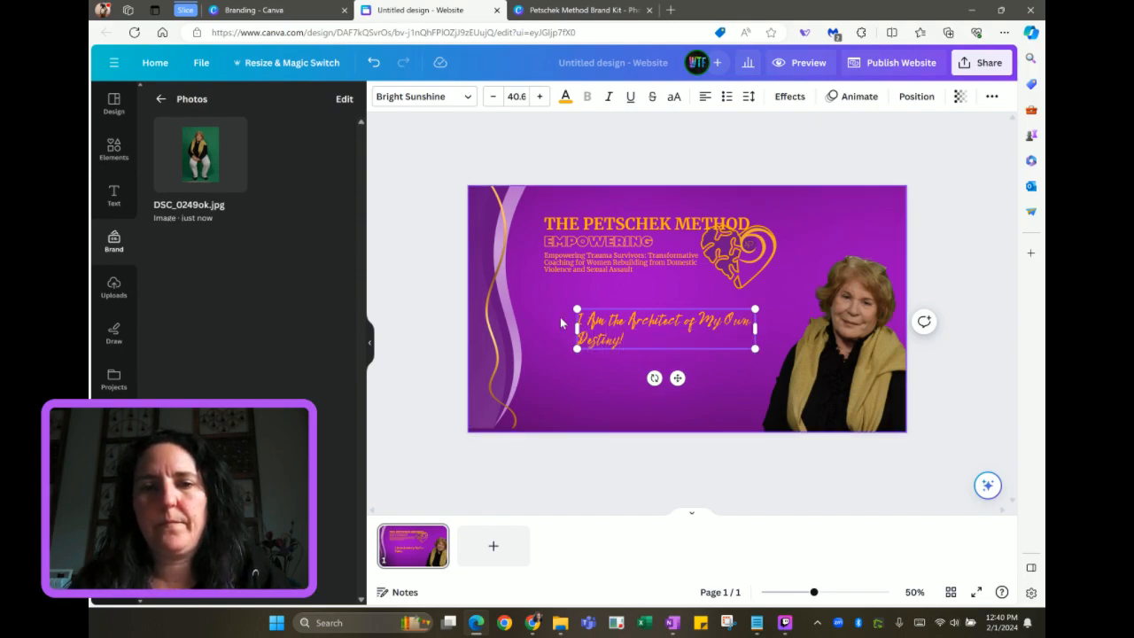
{"action": "left_click_drag", "start_coordinate": [539, 329], "coordinate": [528, 326]}
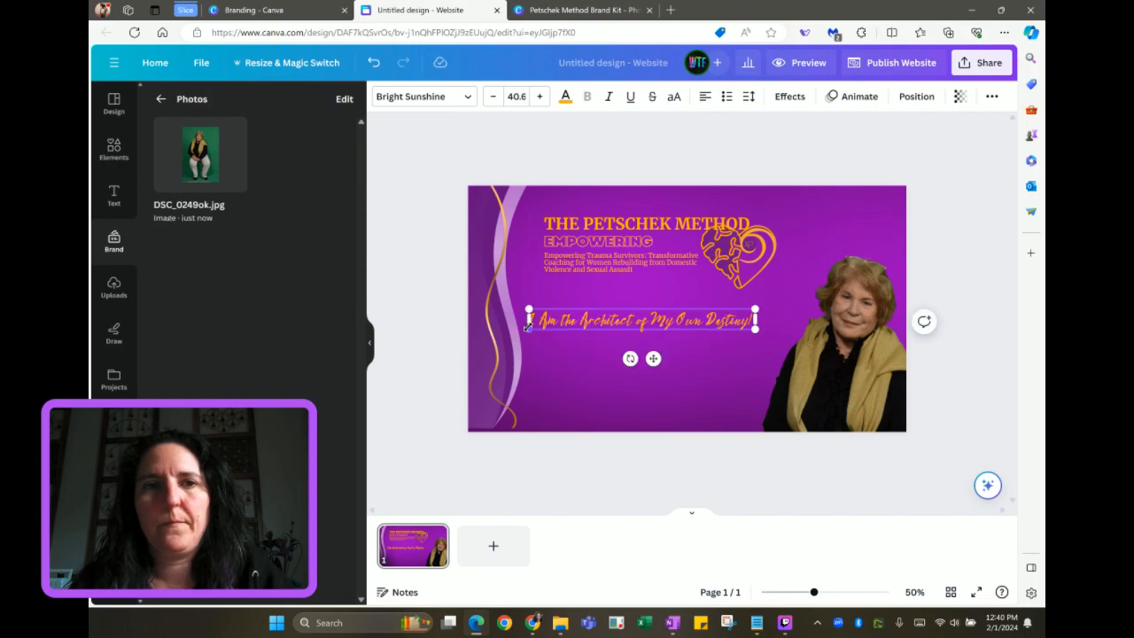
{"action": "left_click", "coordinate": [288, 13]}
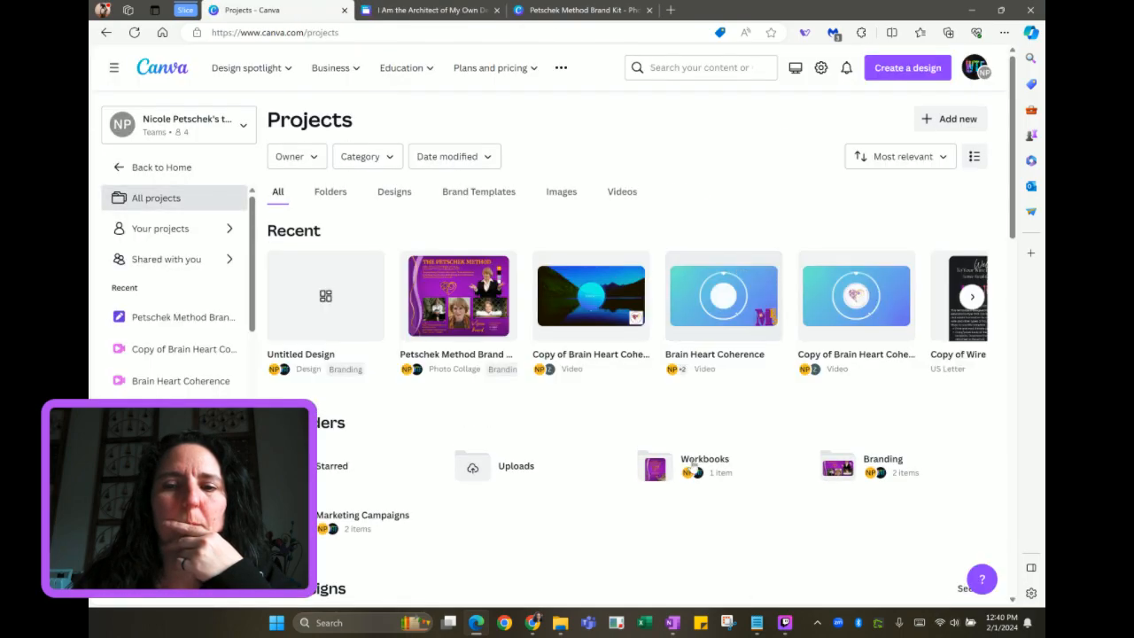
{"action": "left_click", "coordinate": [695, 466]}
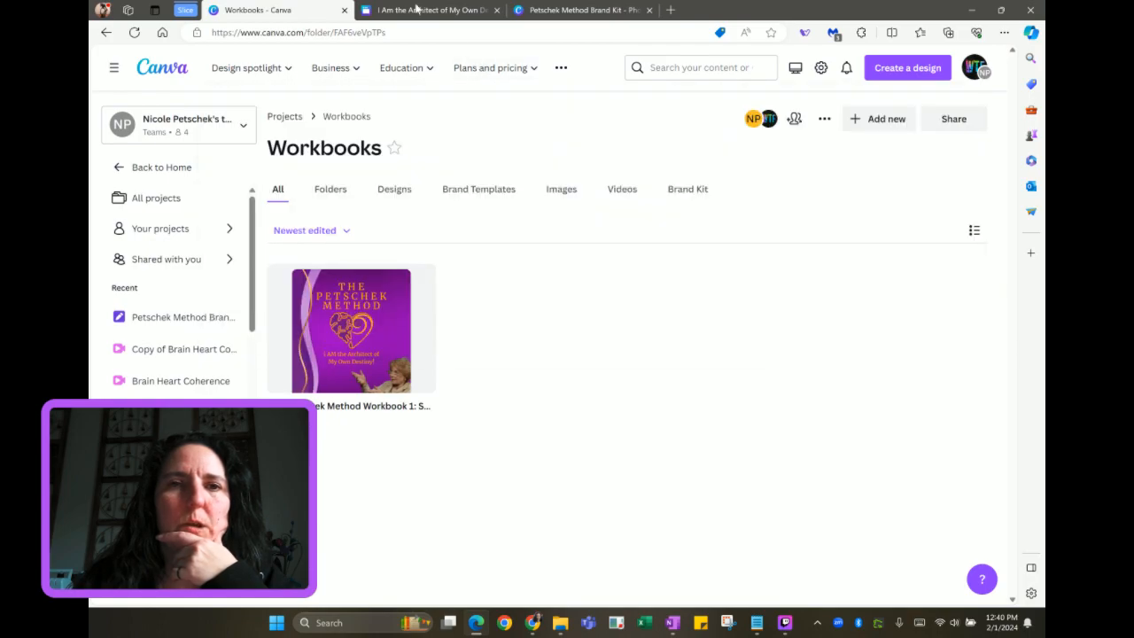
{"action": "left_click", "coordinate": [582, 11]}
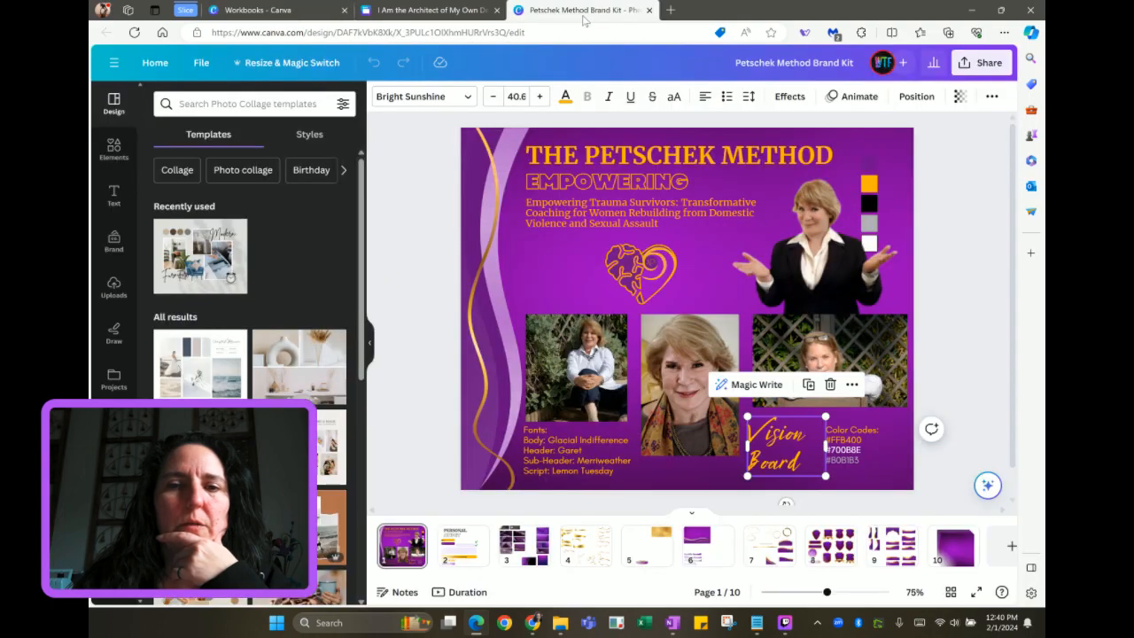
{"action": "left_click", "coordinate": [459, 9]}
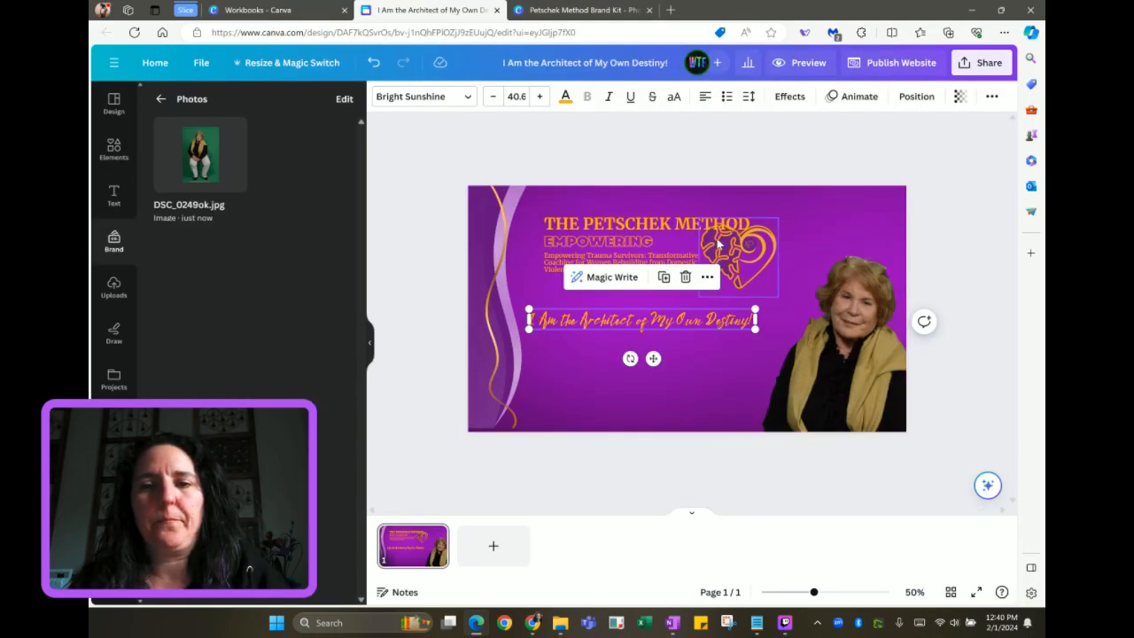
Move the heart logo left of THE PETSCHEK METHOD and enlarge the title to size 49
{"action": "left_click_drag", "start_coordinate": [717, 246], "coordinate": [541, 219]}
{"action": "left_click_drag", "start_coordinate": [680, 210], "coordinate": [746, 207]}
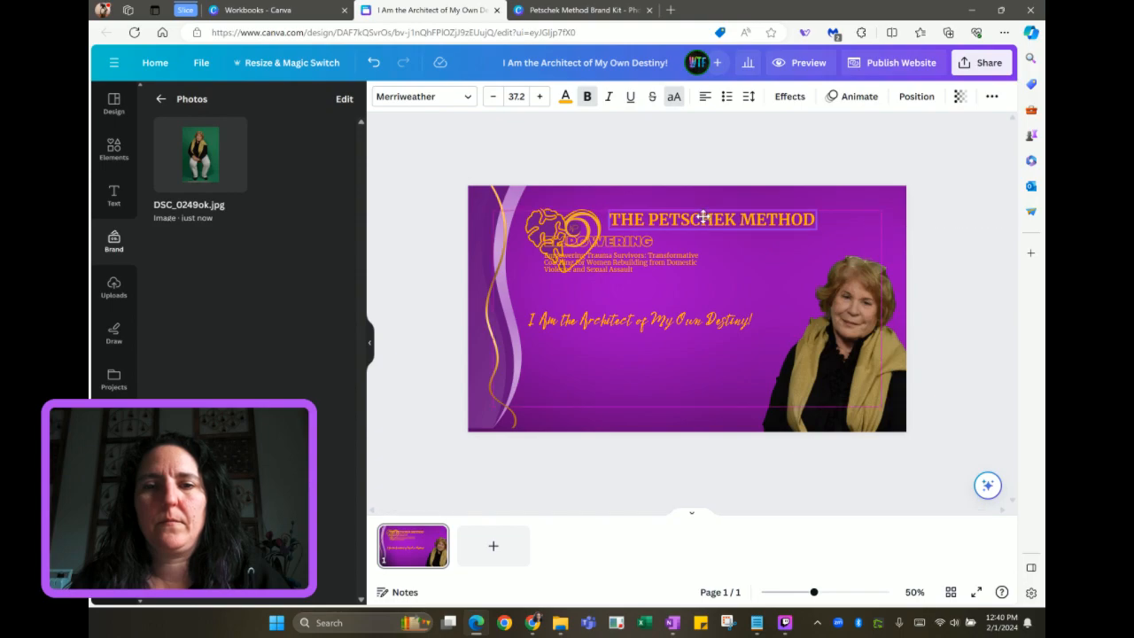
{"action": "left_click_drag", "start_coordinate": [816, 229], "coordinate": [884, 255]}
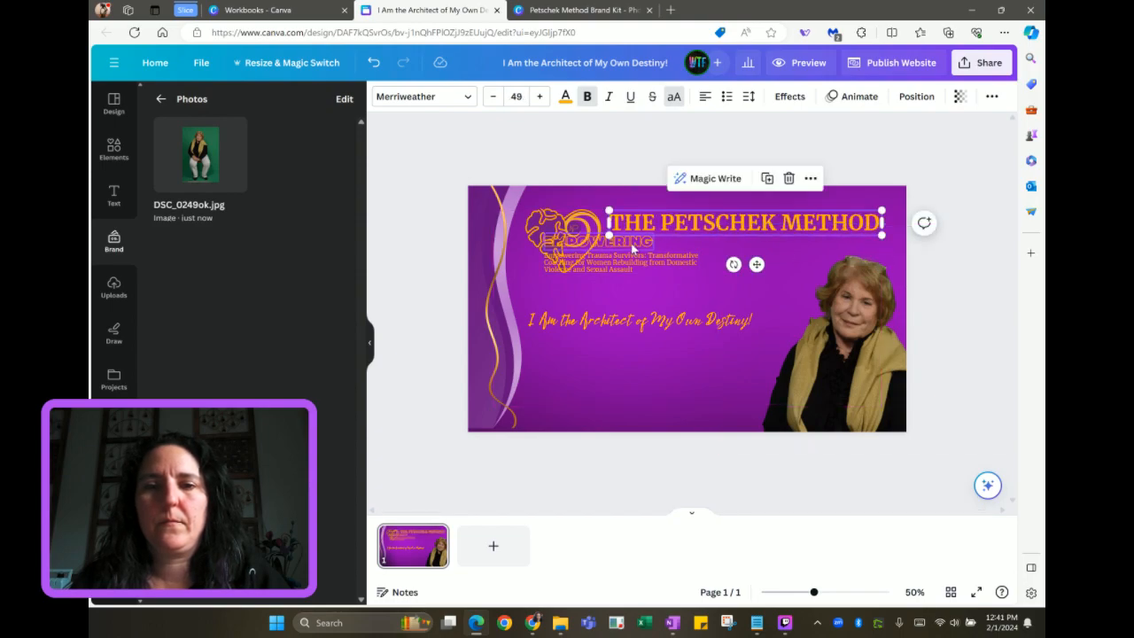
Move EMPOWERING and its subtitle to the lower left, and the script tagline under the title
{"action": "left_click", "coordinate": [633, 245]}
{"action": "left_click", "coordinate": [646, 263], "text": "shift"}
{"action": "left_click_drag", "start_coordinate": [646, 264], "coordinate": [630, 400]}
{"action": "left_click_drag", "start_coordinate": [649, 321], "coordinate": [731, 242]}
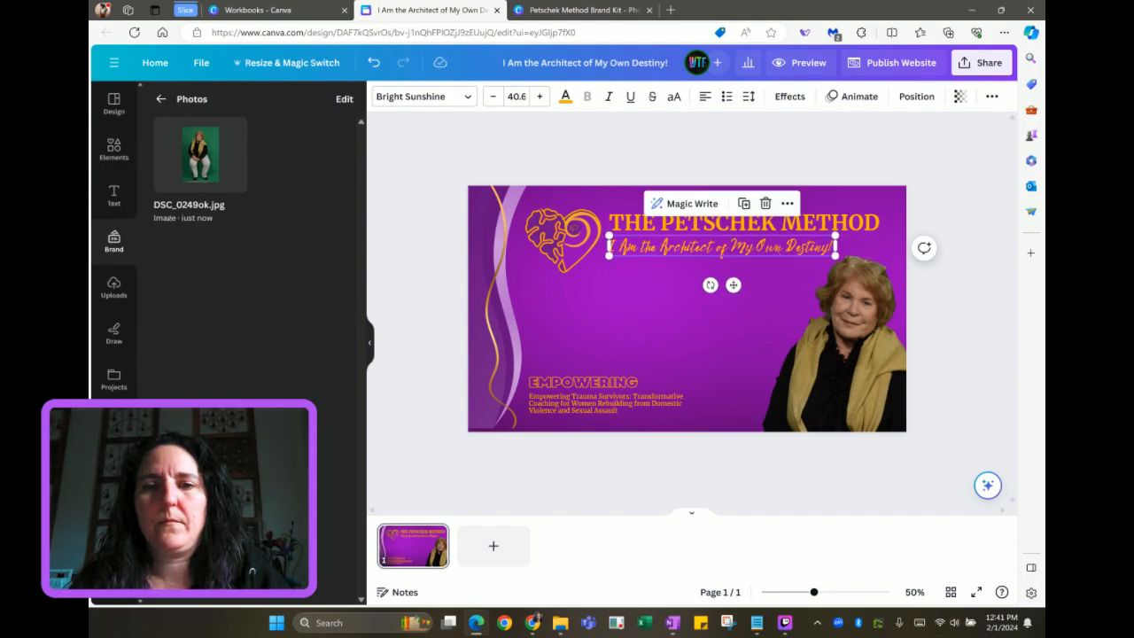
Reword the tagline to 'Become the Architect of Your Own Destiny!' on one line above EMPOWERING
{"action": "double_click", "coordinate": [651, 248]}
{"action": "left_click", "coordinate": [650, 247]}
{"action": "key", "text": "BackSpace"}
{"action": "key", "text": "BackSpace"}
{"action": "key", "text": "BackSpace"}
{"action": "key", "text": "BackSpace"}
{"action": "key", "text": "BackSpace"}
{"action": "key", "text": "BackSpace"}
{"action": "key", "text": "BackSpace"}
{"action": "type", "text": "Becom"}
{"action": "key", "text": "Right"}
{"action": "type", "text": "the"}
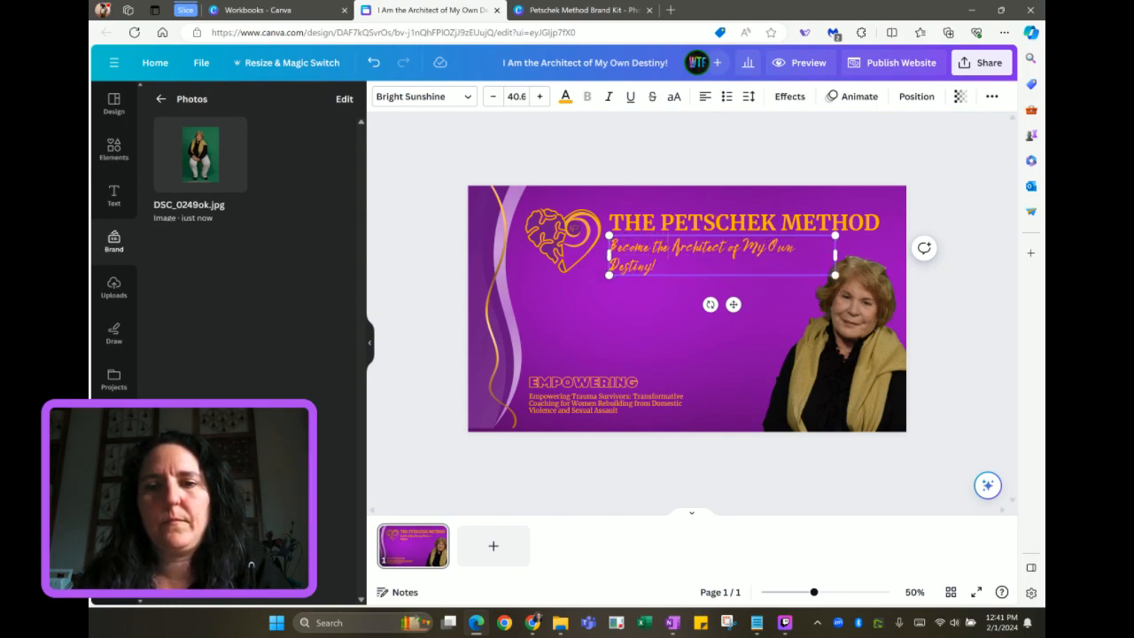
{"action": "key", "text": "BackSpace"}
{"action": "key", "text": "BackSpace"}
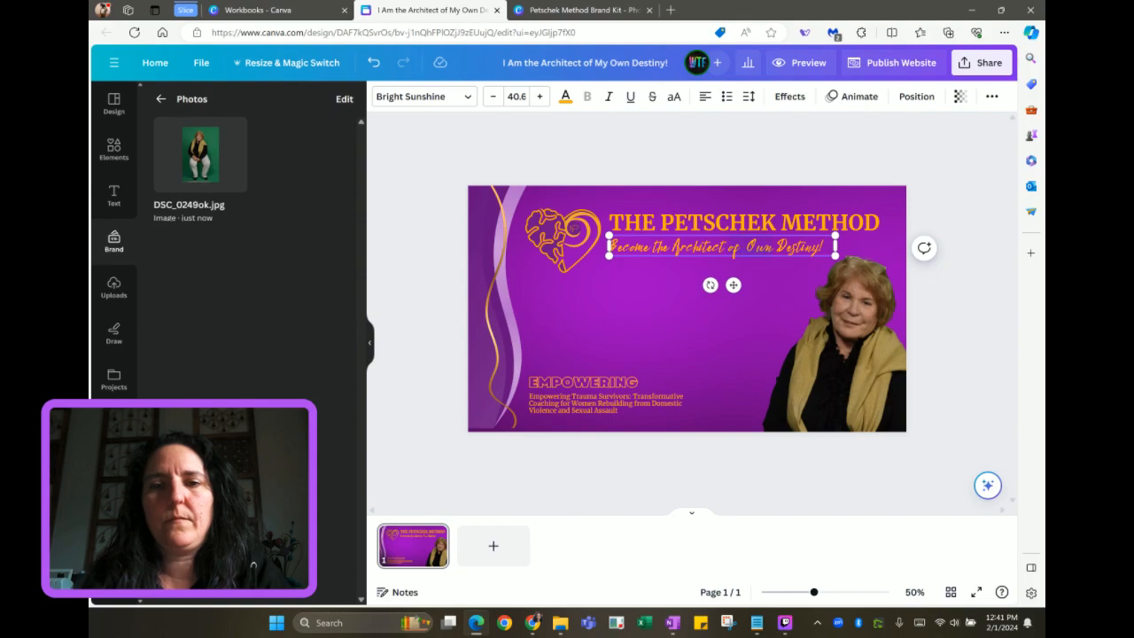
{"action": "type", "text": "Your"}
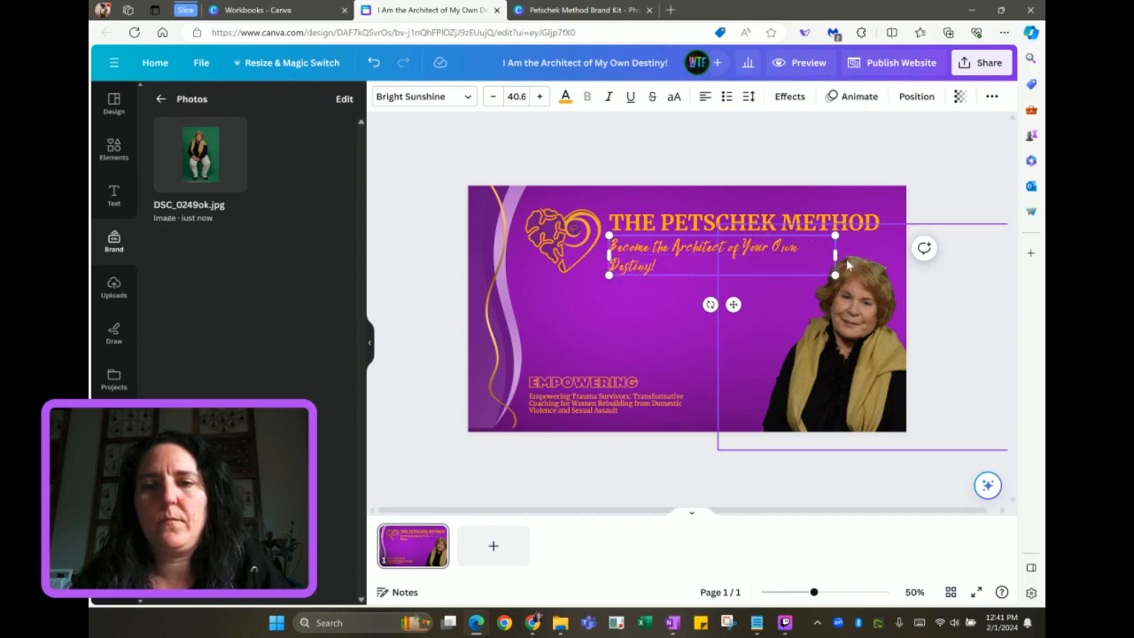
{"action": "left_click_drag", "start_coordinate": [837, 259], "coordinate": [881, 270]}
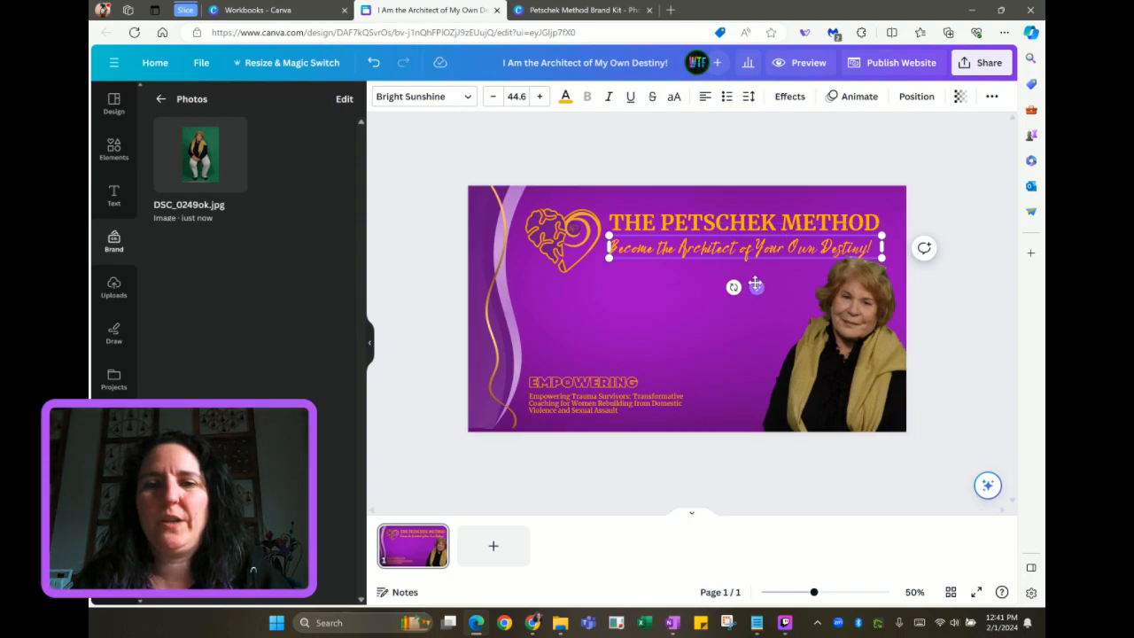
{"action": "left_click_drag", "start_coordinate": [755, 286], "coordinate": [676, 388]}
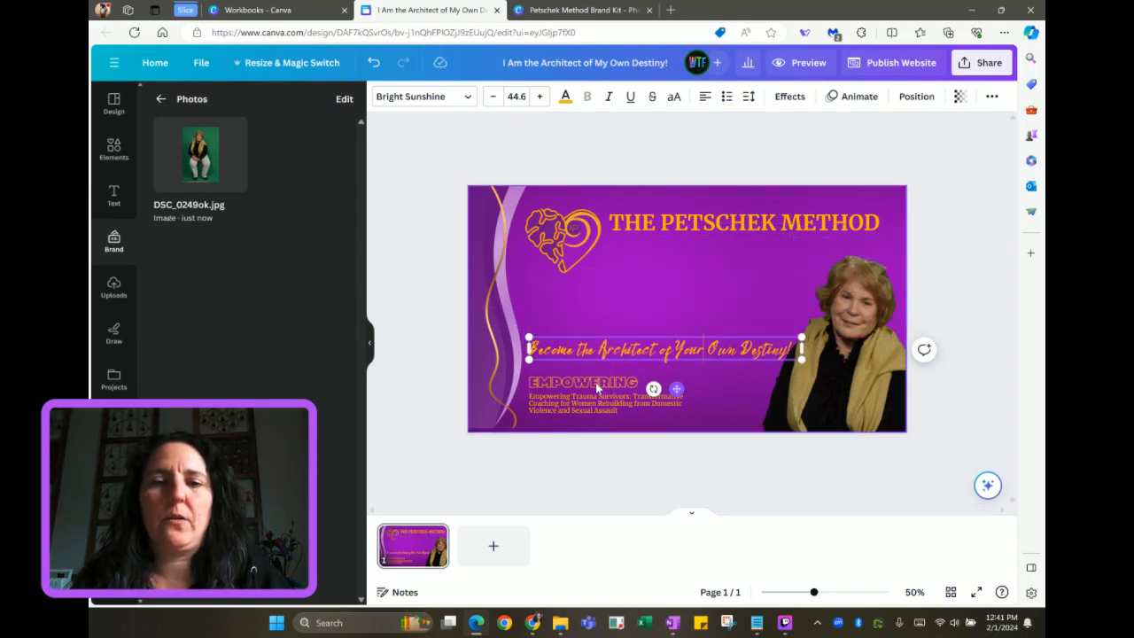
Move EMPOWERING under the title, replace its text with the caps tagline, and delete the script tagline
{"action": "left_click", "coordinate": [578, 386]}
{"action": "left_click_drag", "start_coordinate": [578, 385], "coordinate": [883, 245]}
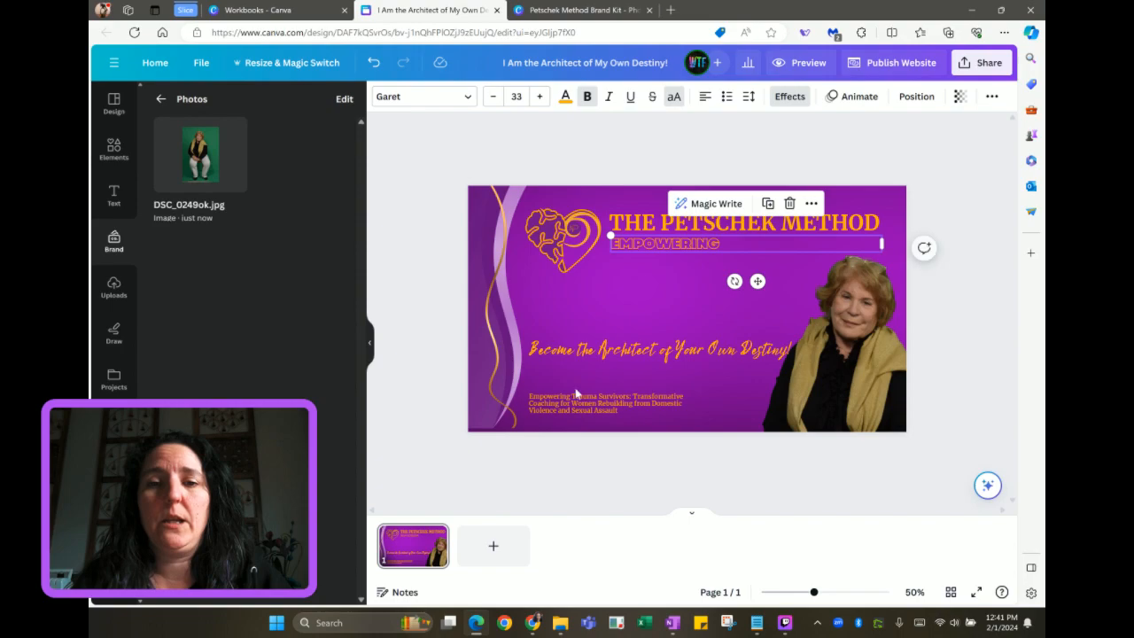
{"action": "left_click", "coordinate": [607, 353]}
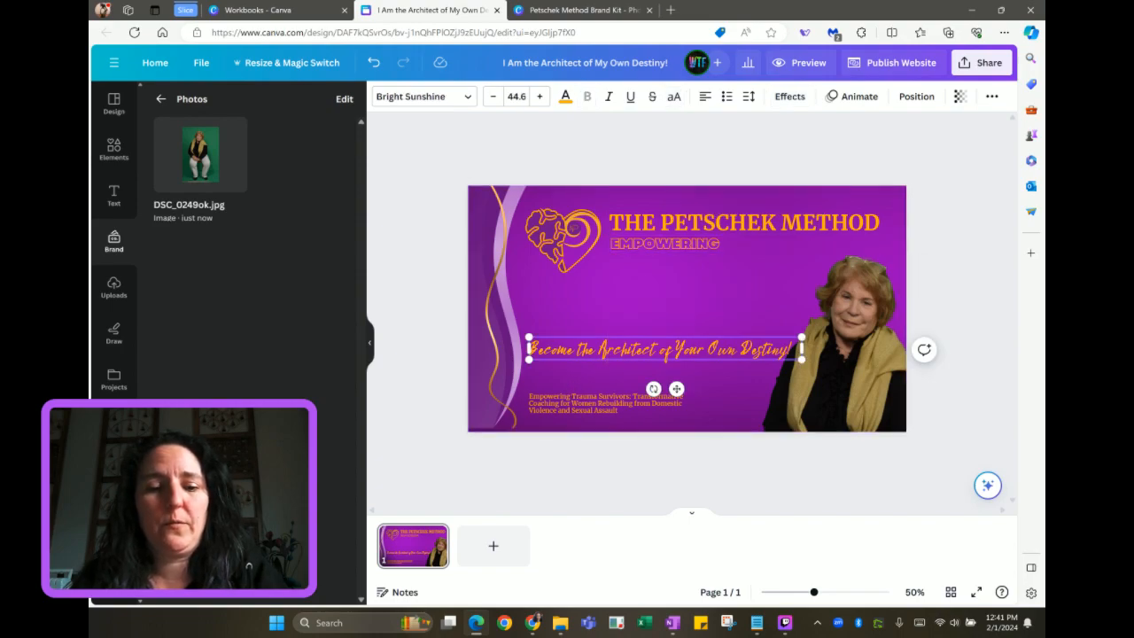
{"action": "left_click", "coordinate": [635, 246]}
{"action": "key", "text": "ctrl+a"}
{"action": "type", "text": "BECOME THE ARCHITECT OF YOUR OWN DESTINY!"}
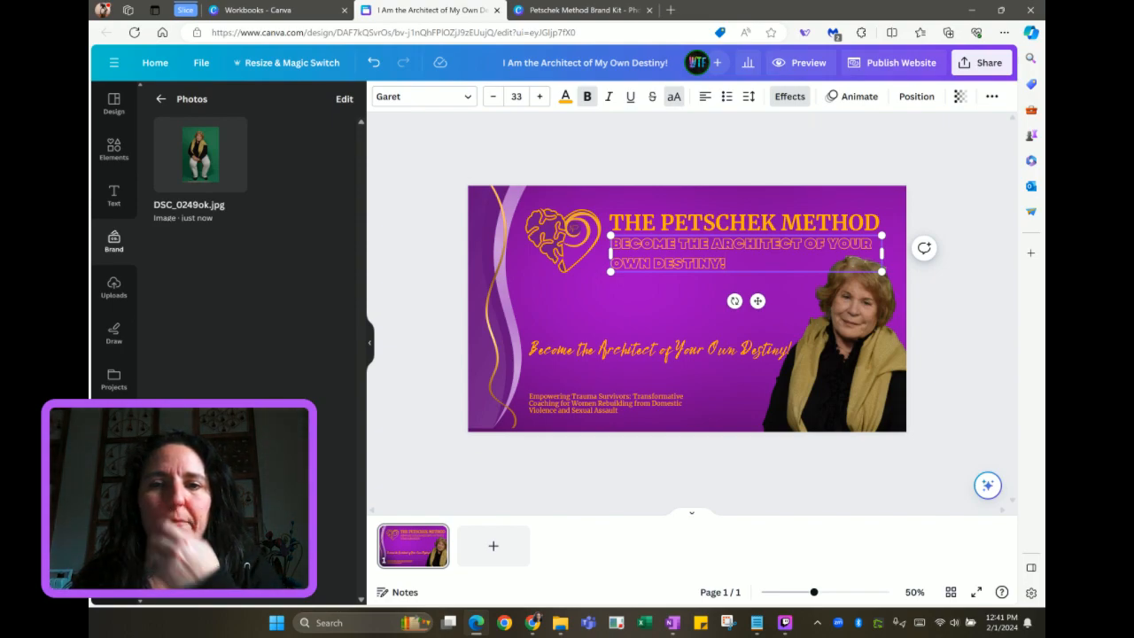
{"action": "left_click", "coordinate": [617, 293]}
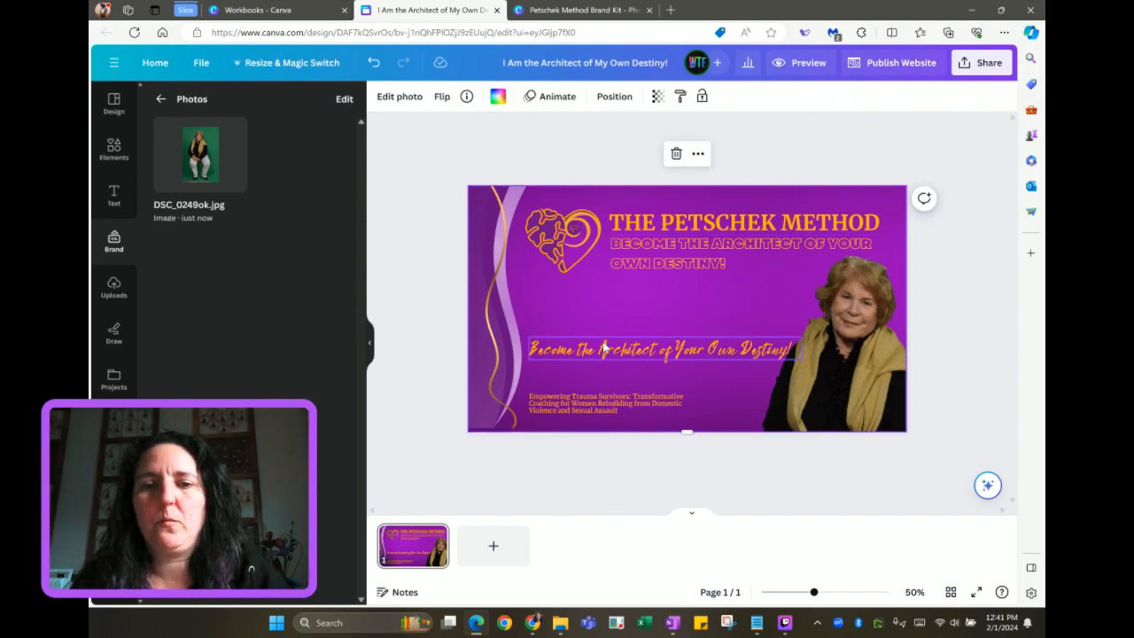
{"action": "left_click", "coordinate": [603, 347]}
{"action": "key", "text": "Delete"}
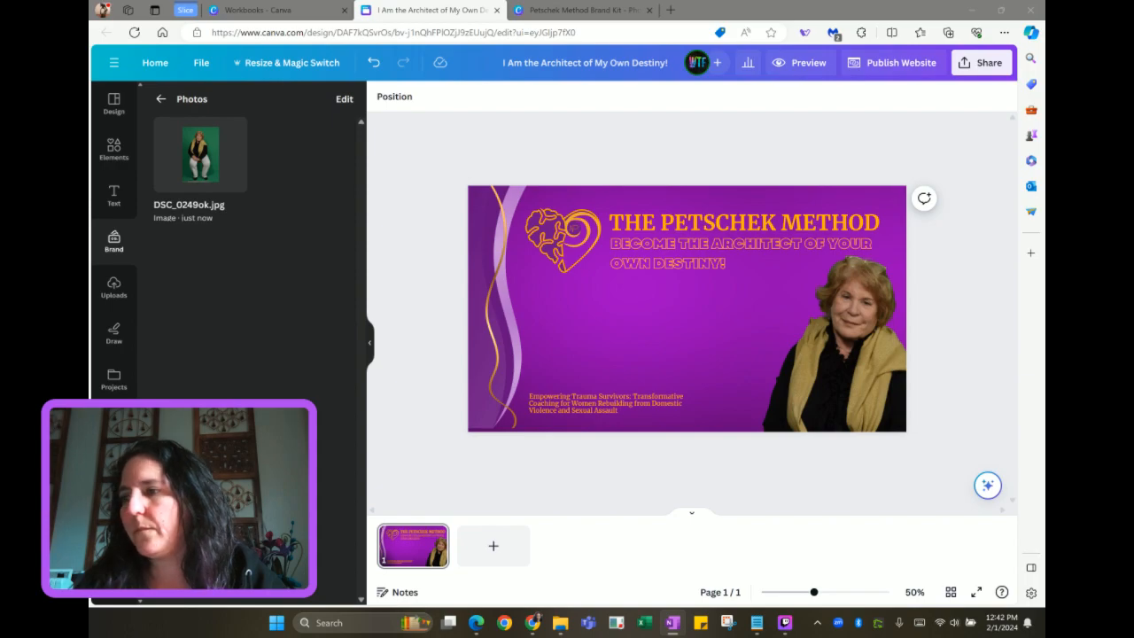
Replace the bottom text with the 'Have you faced abuse and trauma' paragraph and move it below the logo
{"action": "double_click", "coordinate": [613, 400]}
{"action": "key", "text": "ctrl+v"}
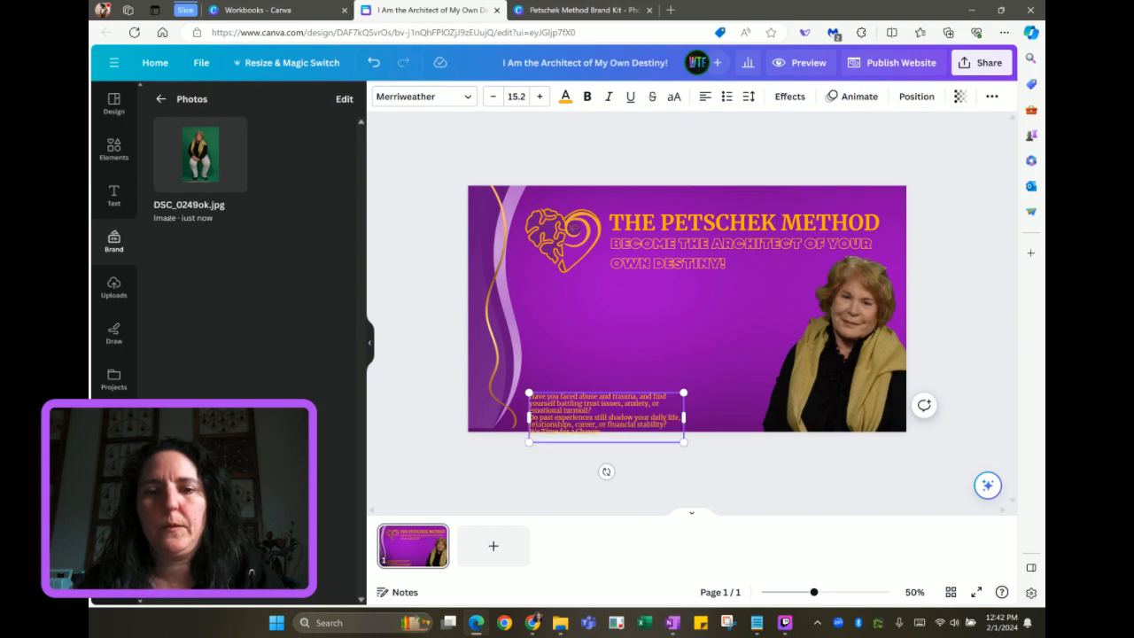
{"action": "left_click", "coordinate": [635, 372]}
{"action": "left_click_drag", "start_coordinate": [628, 402], "coordinate": [631, 296]}
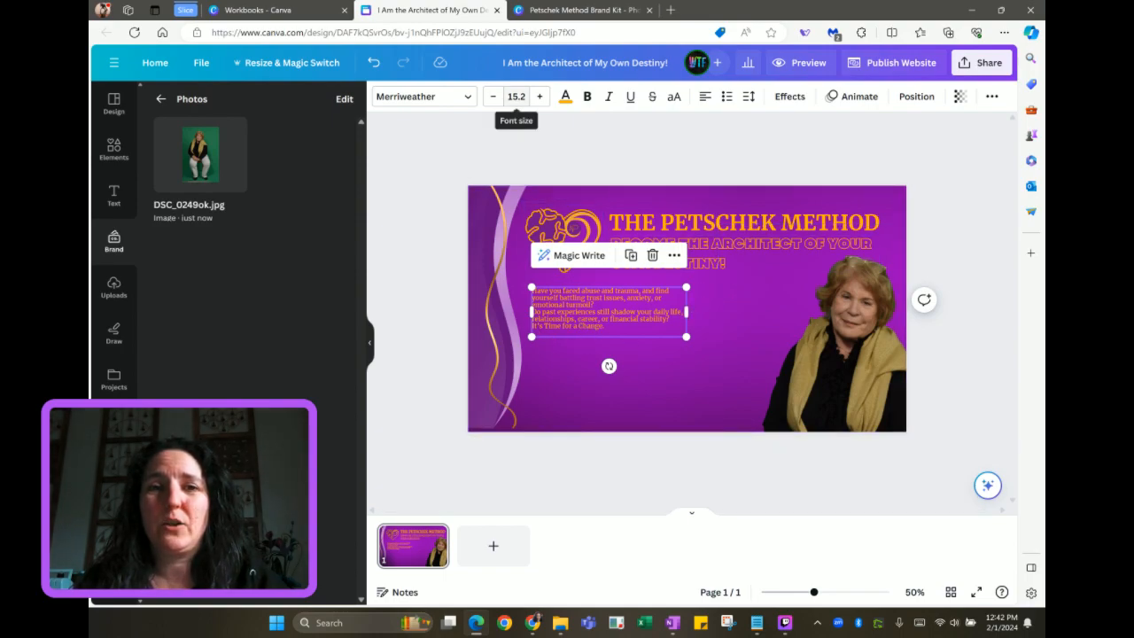
Widen the paragraph box to 771 so it runs across the banner in five lines
{"action": "left_click", "coordinate": [370, 343]}
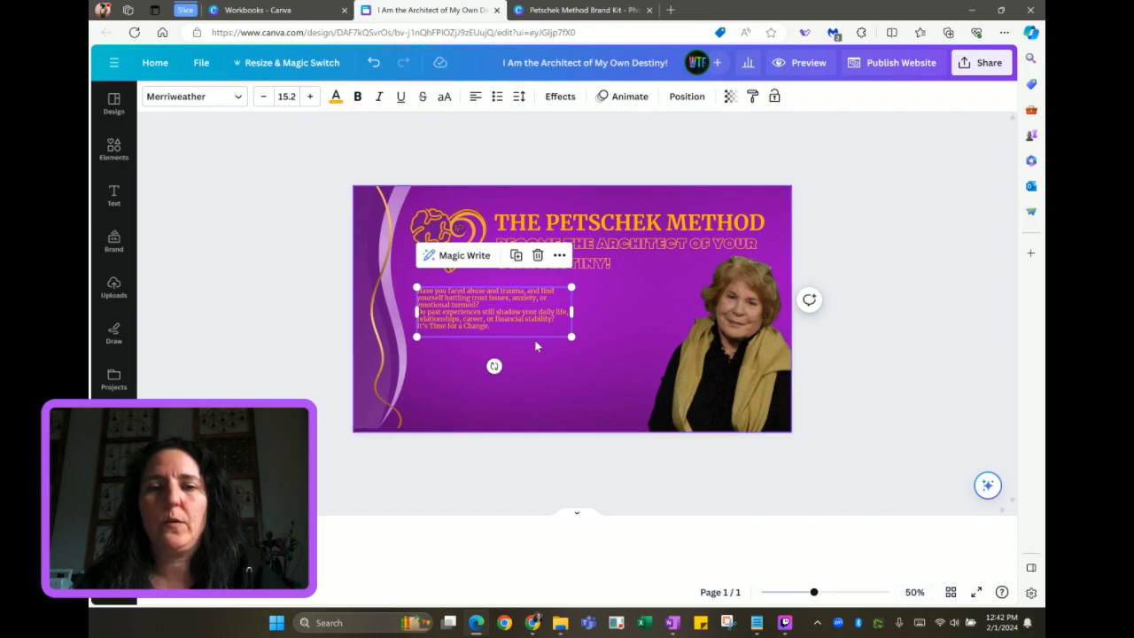
{"action": "scroll", "coordinate": [530, 323], "scroll_direction": "up", "scroll_amount": 5}
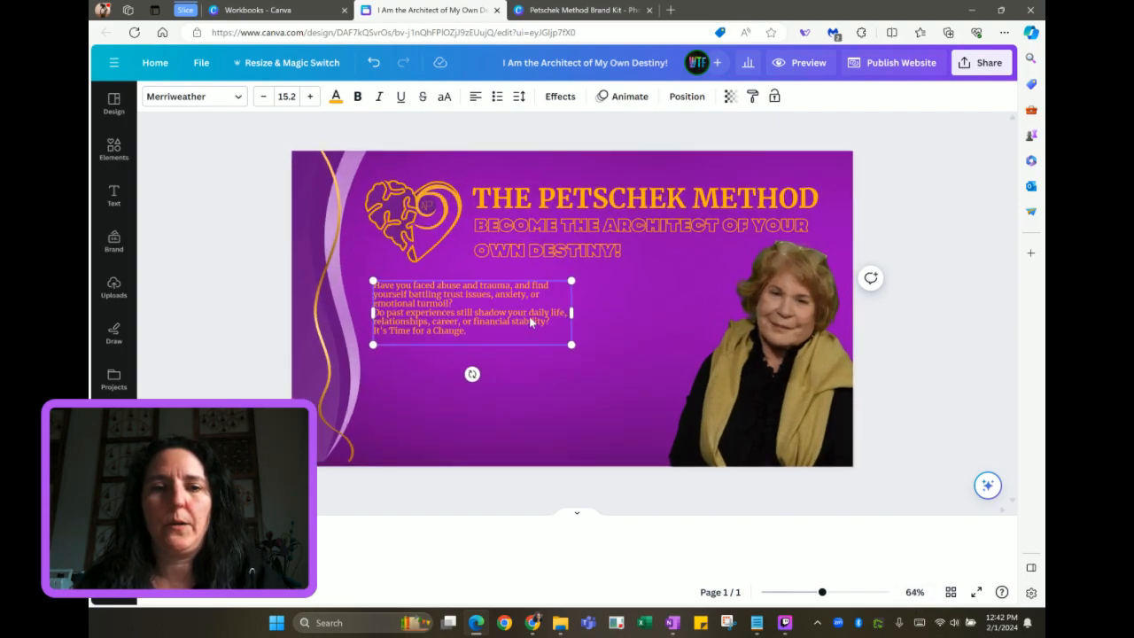
{"action": "scroll", "coordinate": [530, 323], "scroll_direction": "up", "scroll_amount": 2}
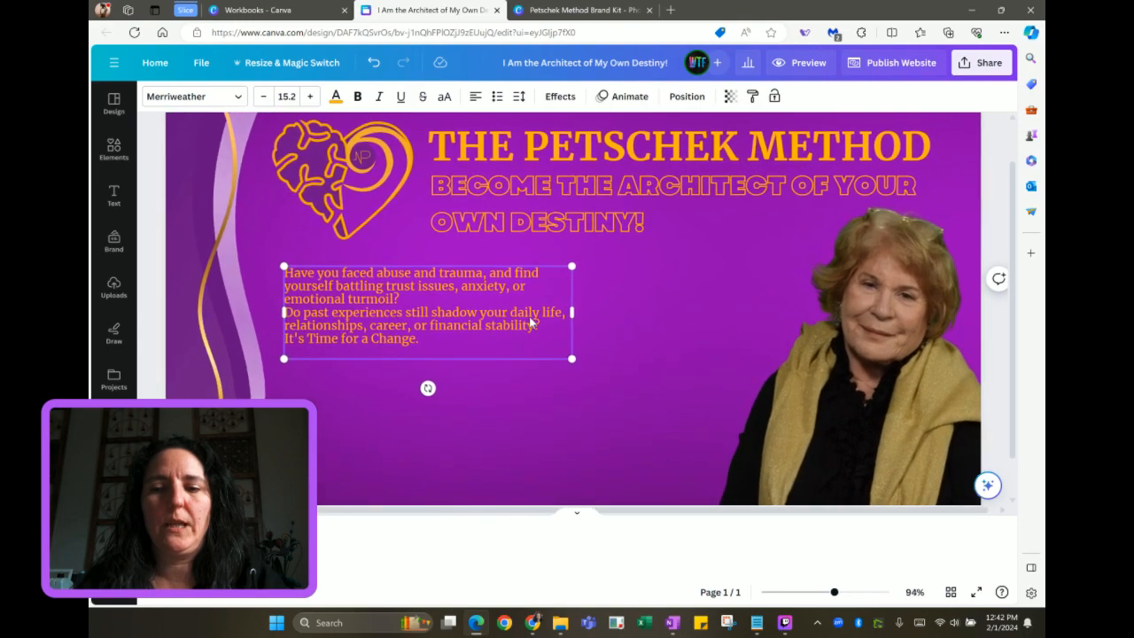
{"action": "scroll", "coordinate": [530, 321], "scroll_direction": "up", "scroll_amount": 2}
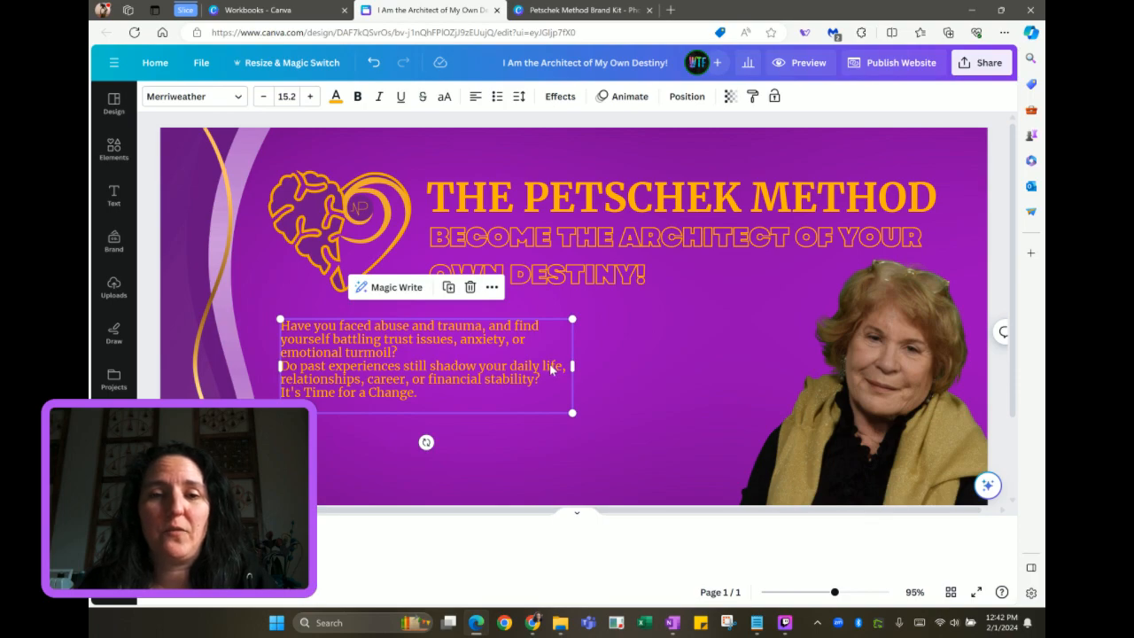
{"action": "left_click_drag", "start_coordinate": [572, 366], "coordinate": [753, 362]}
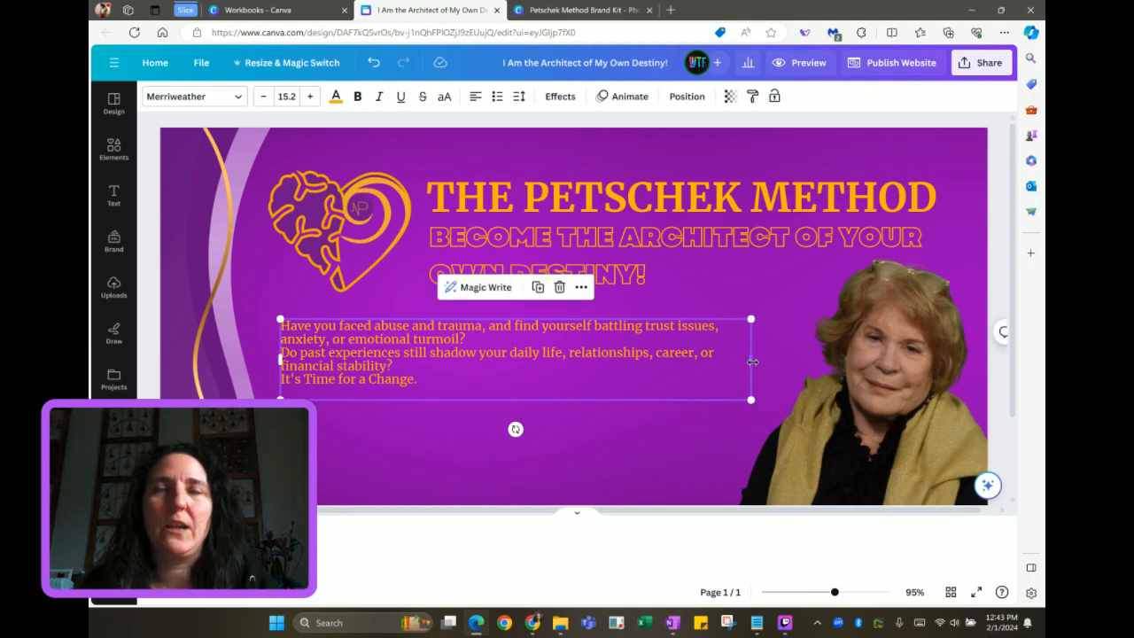
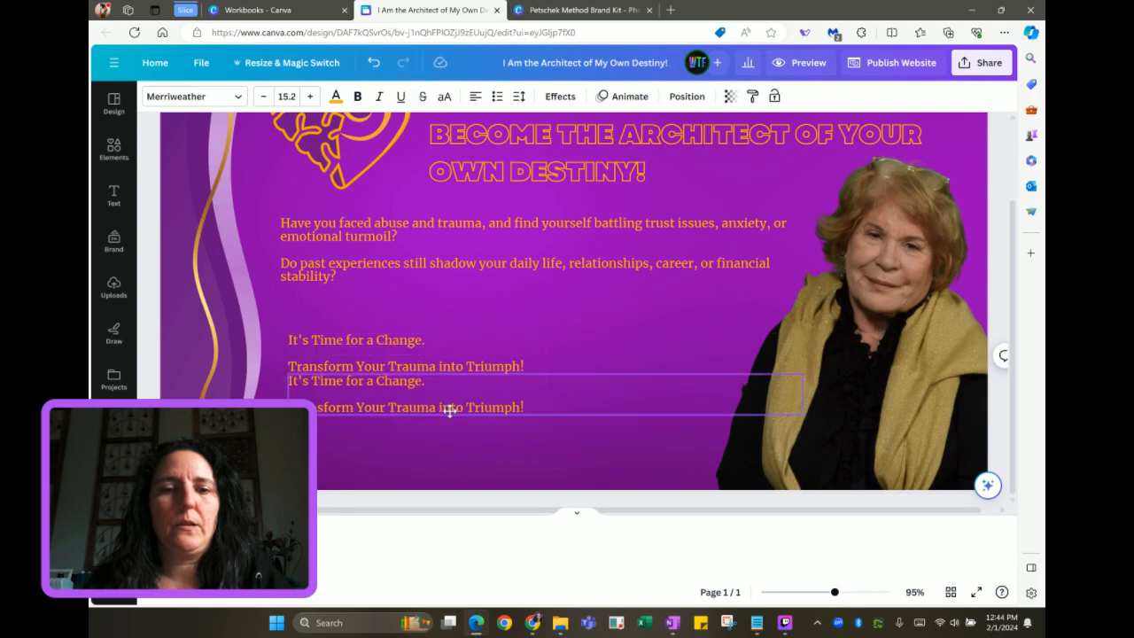
Delete the 'Transform Your Trauma into Triumph!' line from the upper tagline box
{"action": "left_click", "coordinate": [412, 347]}
{"action": "left_click", "coordinate": [412, 348]}
{"action": "left_click_drag", "start_coordinate": [524, 366], "coordinate": [310, 366]}
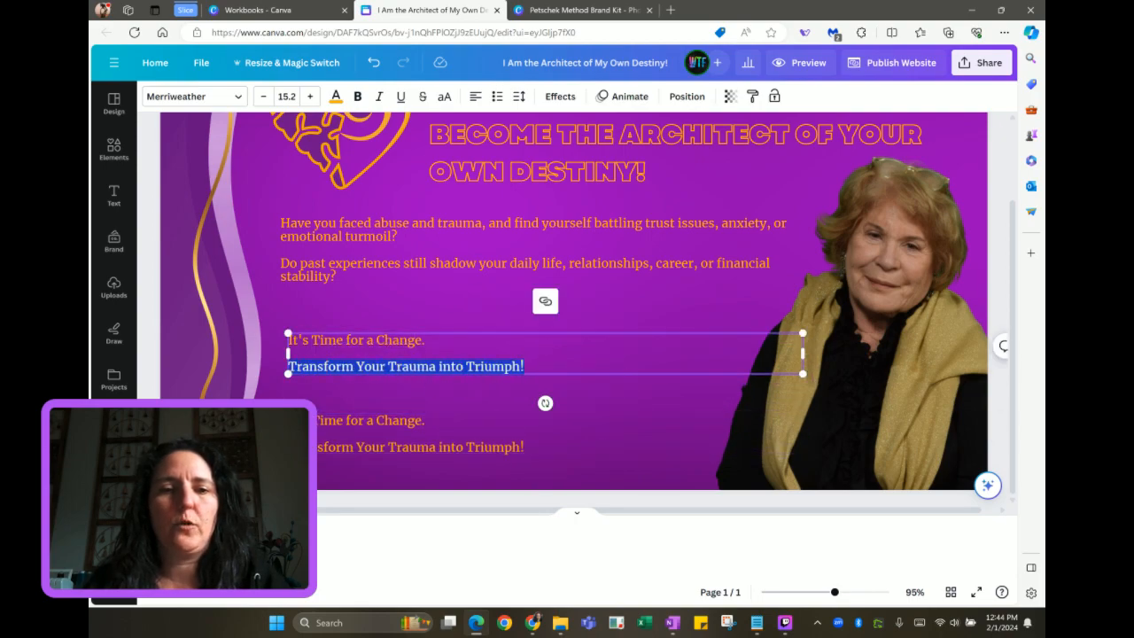
{"action": "key", "text": "BackSpace"}
{"action": "key", "text": "BackSpace"}
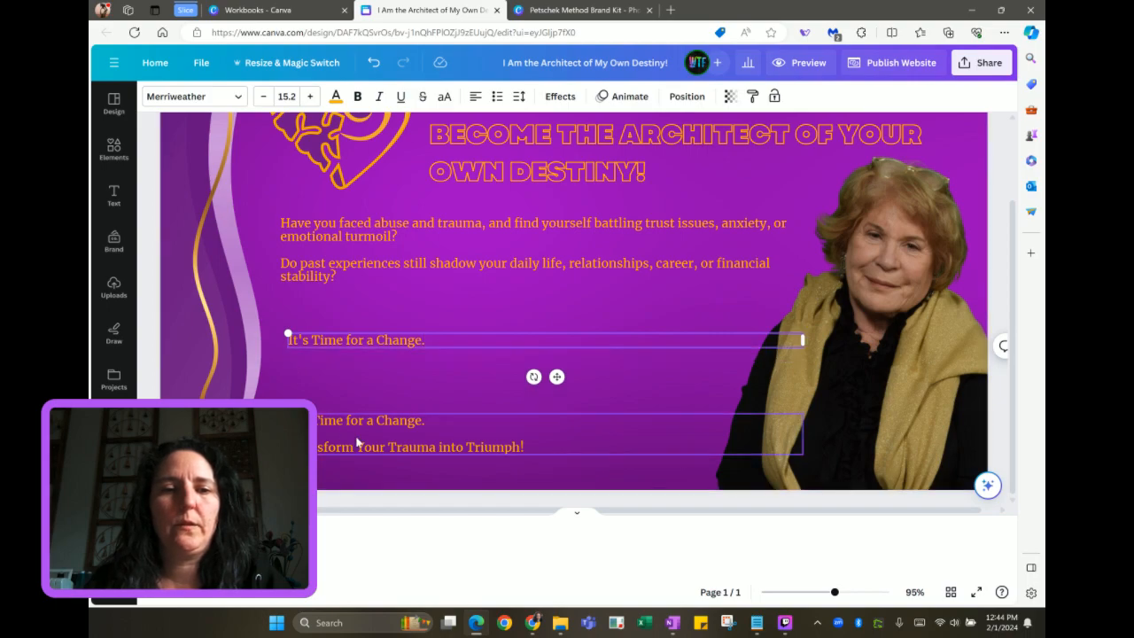
Delete 'It's Time for a Change.' from the lower duplicate box and narrow that box
{"action": "left_click", "coordinate": [436, 425]}
{"action": "double_click", "coordinate": [436, 424]}
{"action": "left_click", "coordinate": [436, 425]}
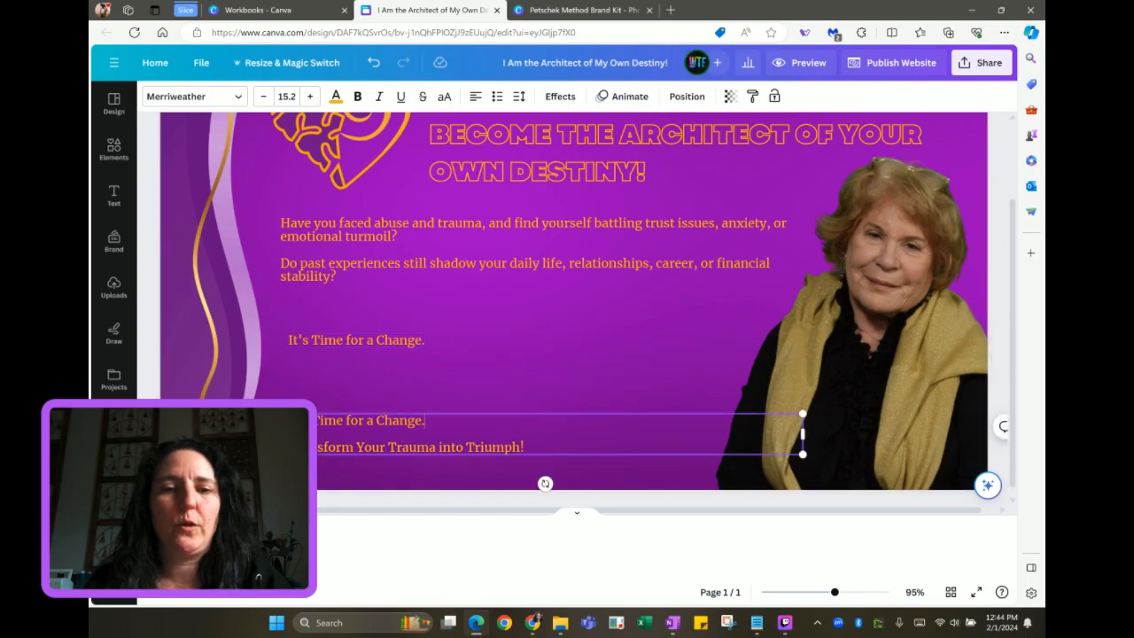
{"action": "key", "text": "shift+Home"}
{"action": "key", "text": "BackSpace"}
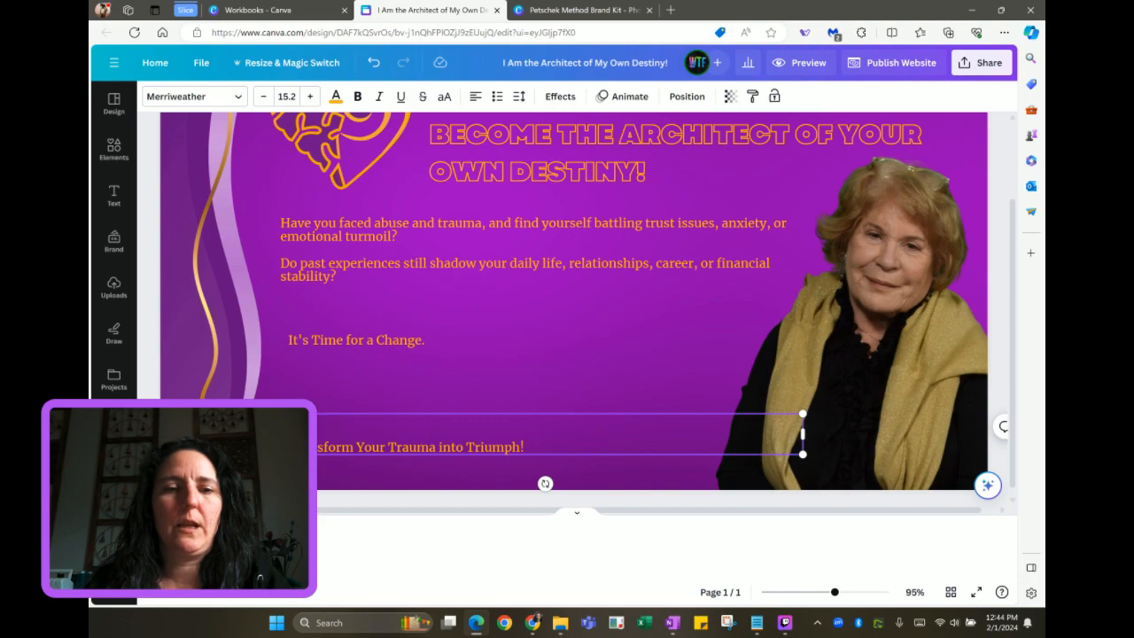
{"action": "key", "text": "Delete"}
{"action": "key", "text": "Delete"}
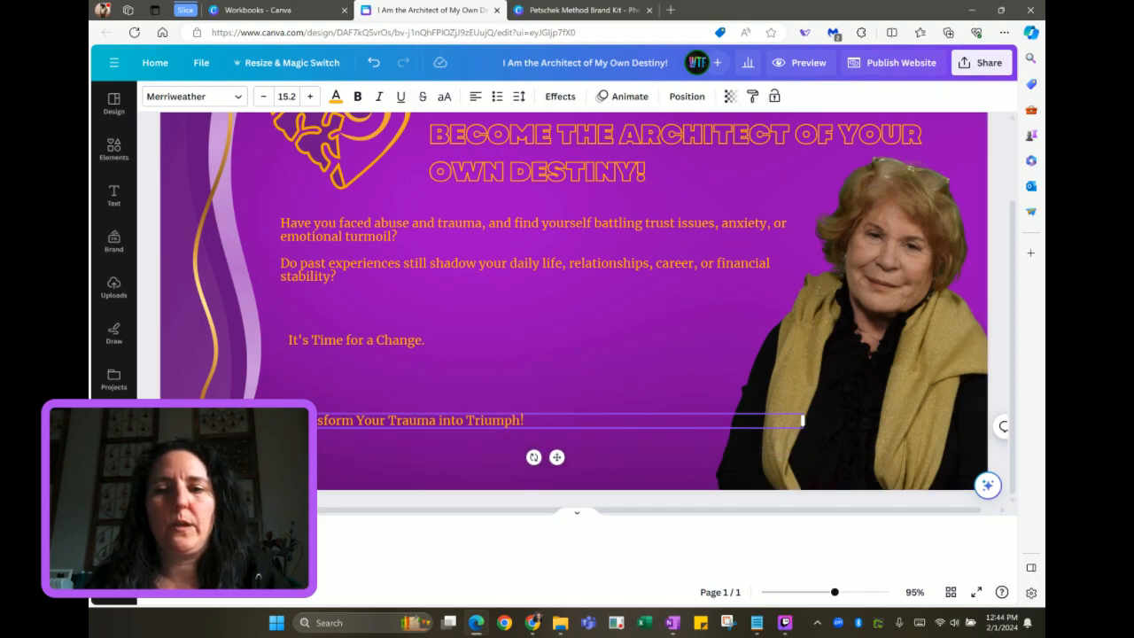
{"action": "left_click_drag", "start_coordinate": [803, 420], "coordinate": [538, 422]}
Set 'It's Time for a Change.' in Bright Sunshine, enlarge it to 58.2, and nudge it up
{"action": "left_click", "coordinate": [405, 337]}
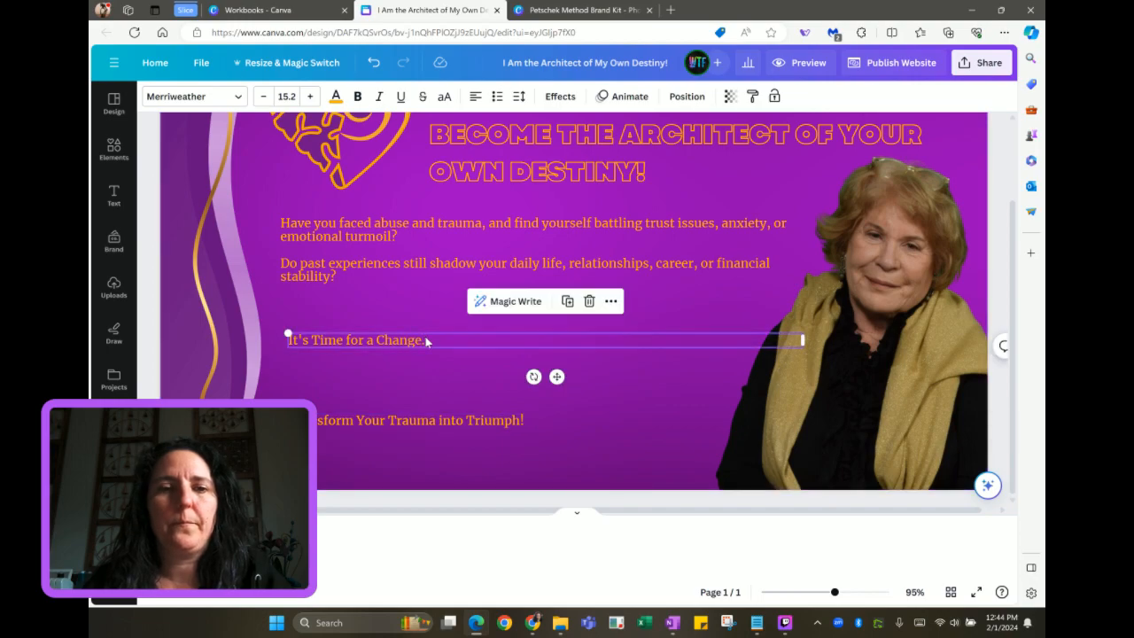
{"action": "left_click", "coordinate": [200, 96]}
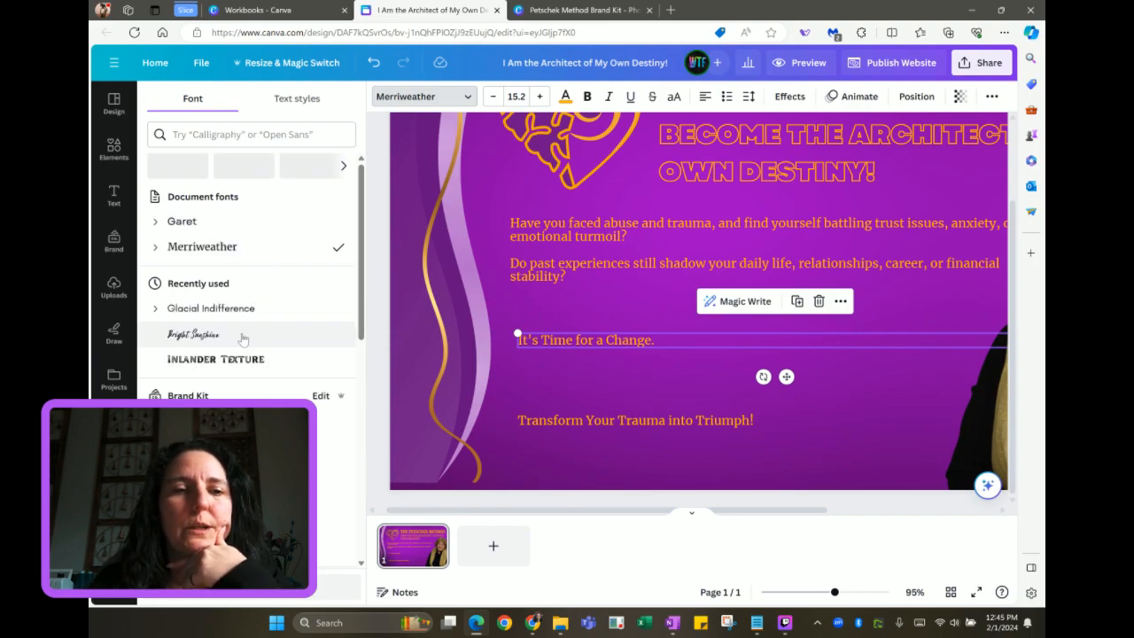
{"action": "left_click", "coordinate": [237, 334]}
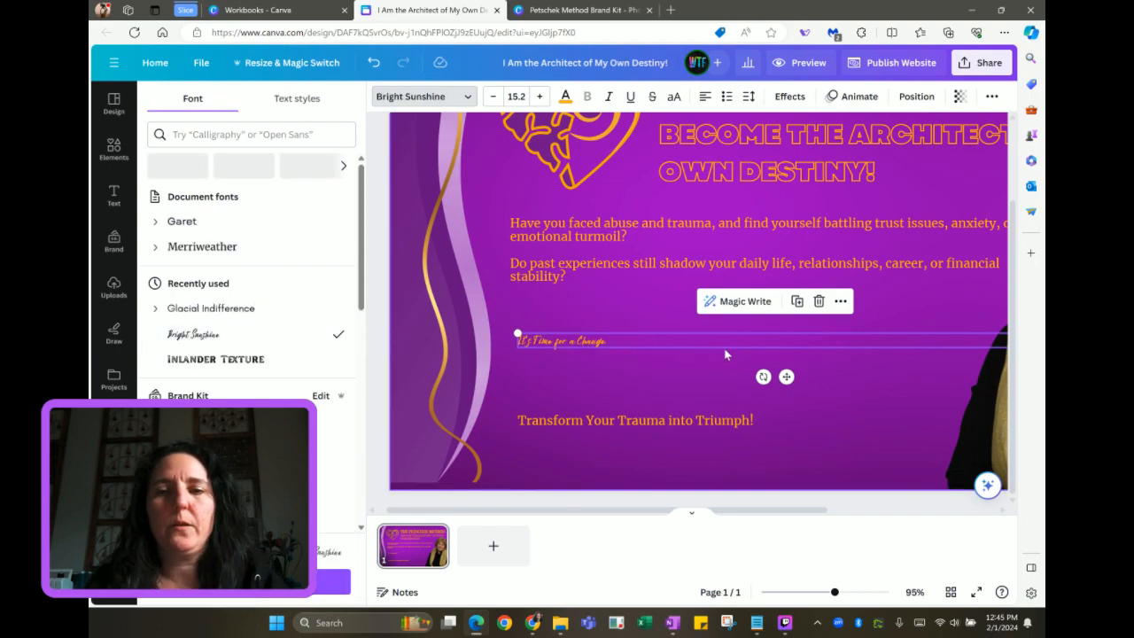
{"action": "scroll", "coordinate": [902, 323], "scroll_direction": "right", "scroll_amount": 2}
{"action": "left_click_drag", "start_coordinate": [920, 337], "coordinate": [837, 468]}
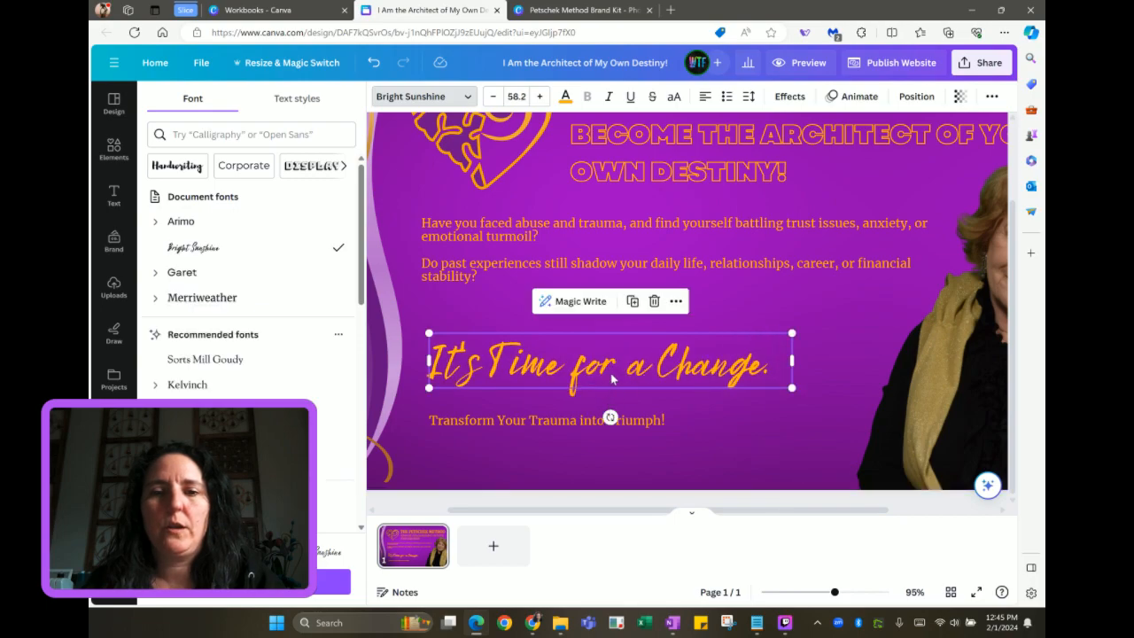
{"action": "left_click", "coordinate": [756, 305]}
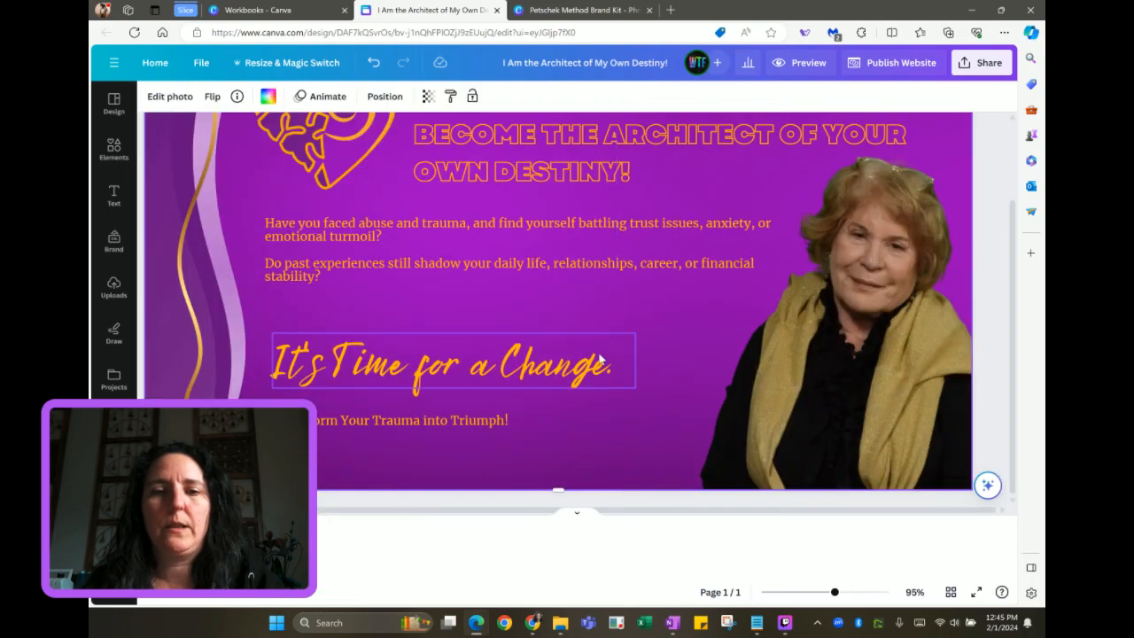
{"action": "left_click", "coordinate": [490, 360]}
{"action": "left_click_drag", "start_coordinate": [483, 354], "coordinate": [500, 321]}
Make the 'Transform Your Trauma into Triumph!' line all uppercase
{"action": "left_click", "coordinate": [382, 422]}
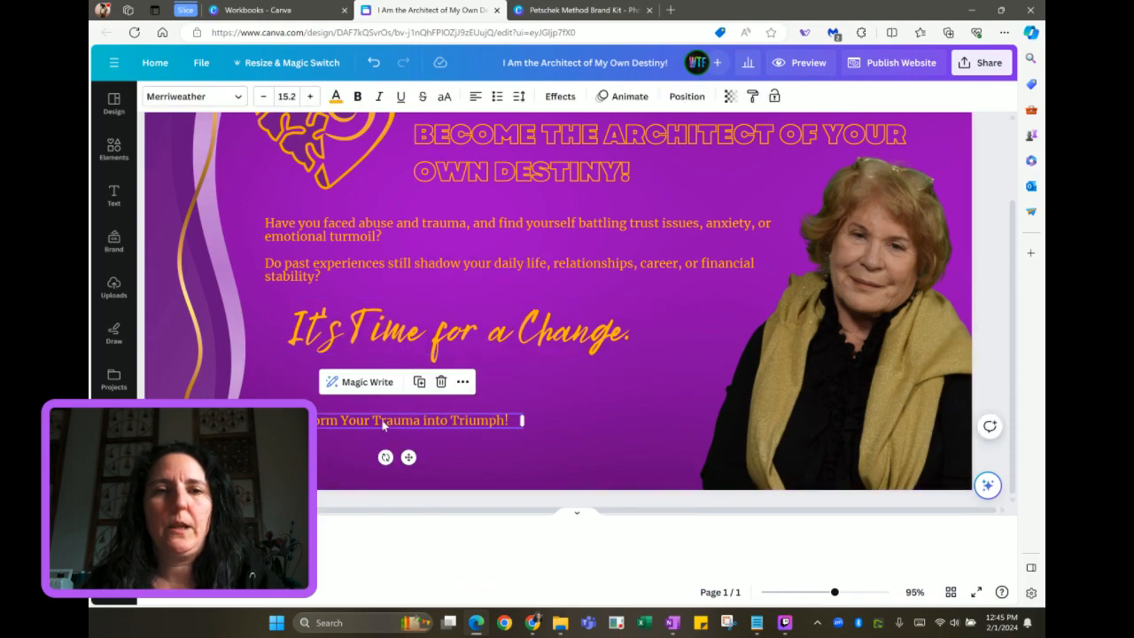
{"action": "scroll", "coordinate": [382, 423], "scroll_direction": "left", "scroll_amount": 1}
{"action": "left_click", "coordinate": [196, 94]}
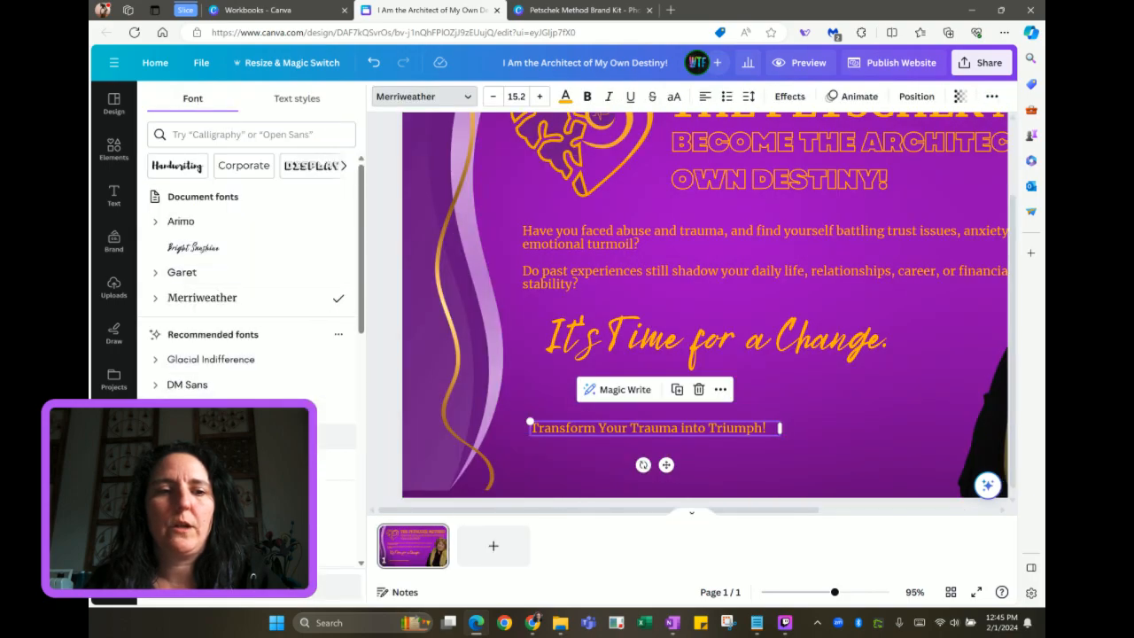
{"action": "scroll", "coordinate": [251, 283], "scroll_direction": "down", "scroll_amount": 5}
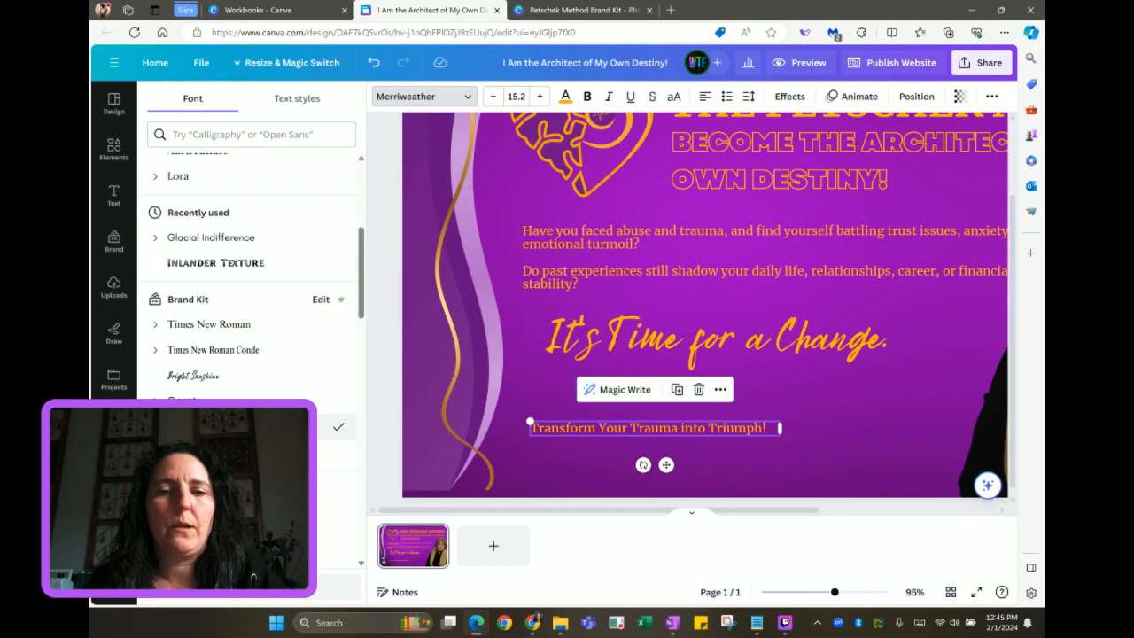
{"action": "scroll", "coordinate": [534, 248], "scroll_direction": "up", "scroll_amount": 1}
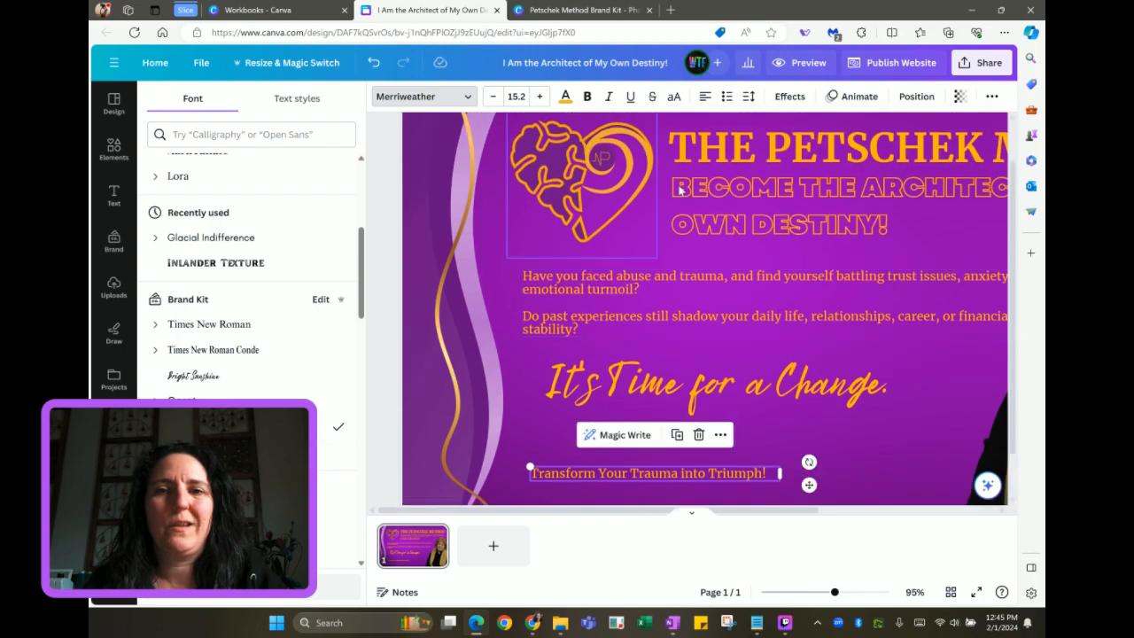
{"action": "left_click", "coordinate": [720, 156]}
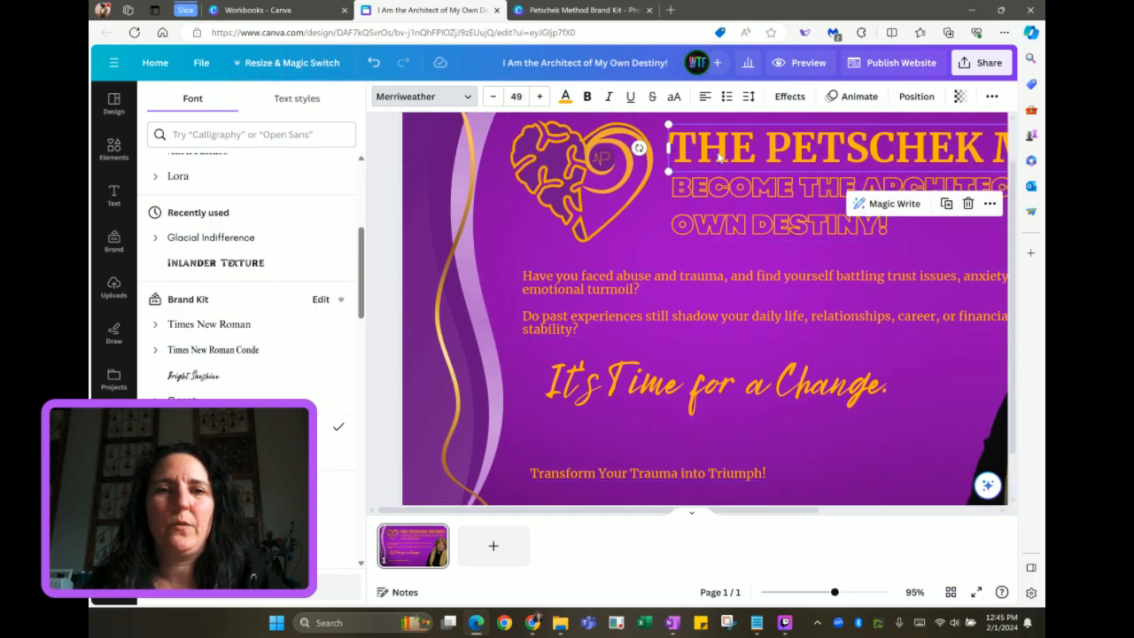
{"action": "left_click", "coordinate": [567, 471]}
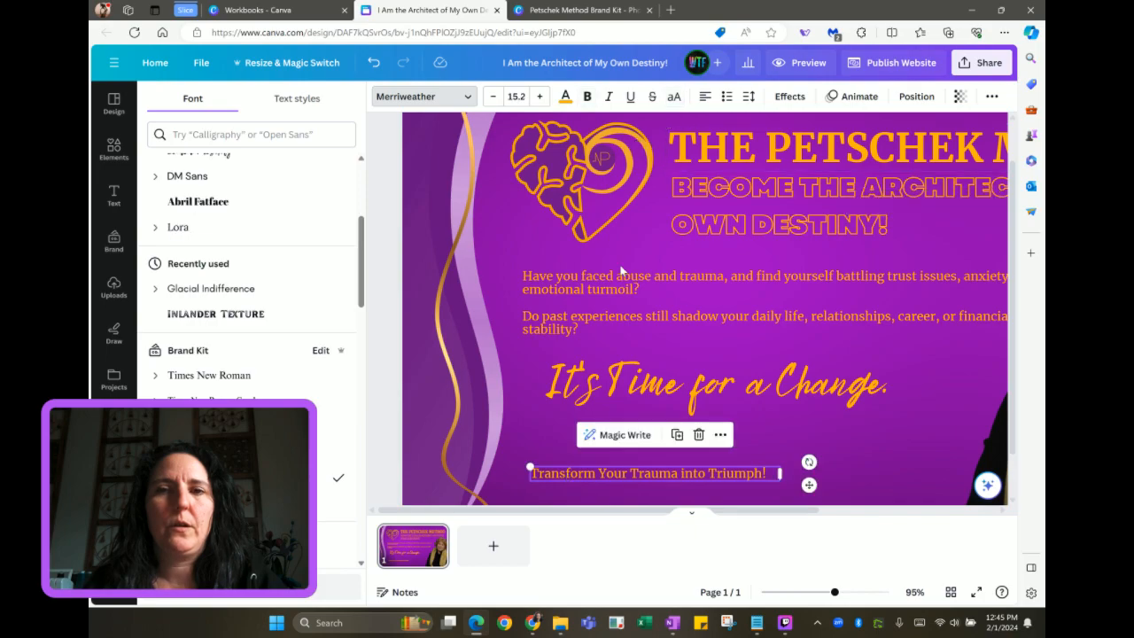
{"action": "left_click", "coordinate": [749, 97]}
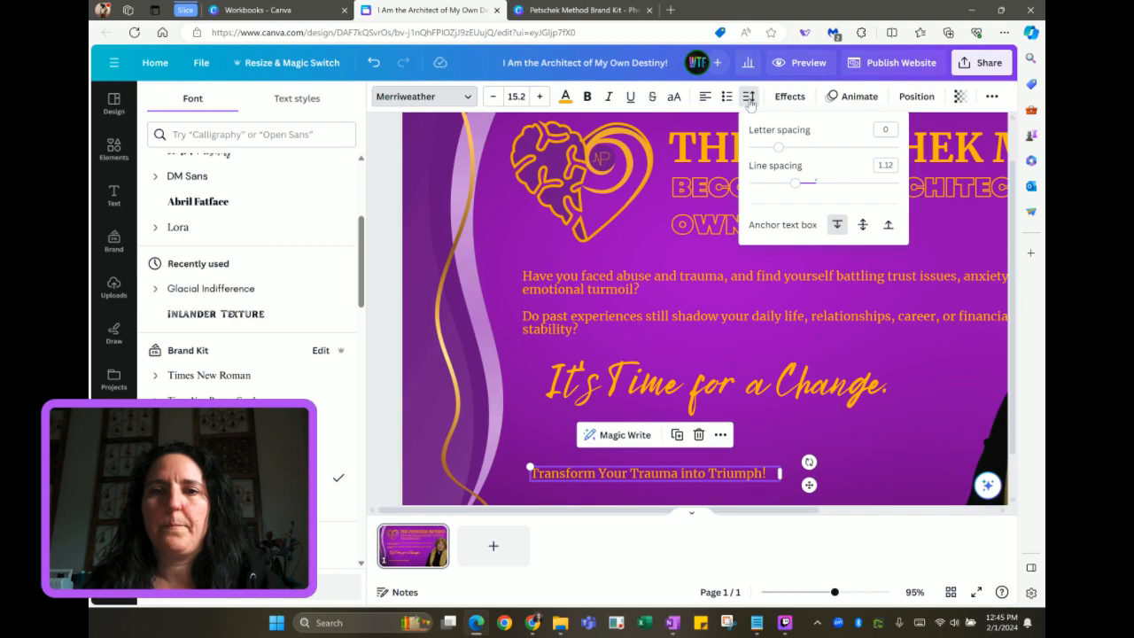
{"action": "left_click", "coordinate": [673, 99]}
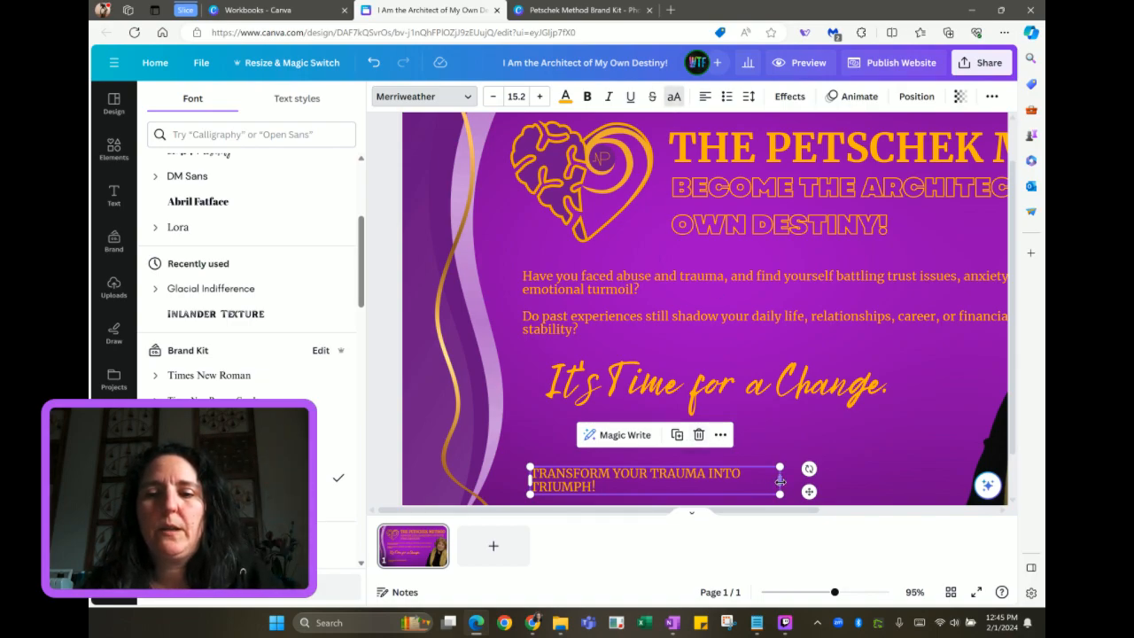
Enlarge the tagline to 22.7, break it before INTO onto two lines, and centre it
{"action": "mouse_move", "coordinate": [823, 477]}
{"action": "left_mouse_down"}
{"action": "mouse_move", "coordinate": [835, 477]}
{"action": "mouse_move", "coordinate": [817, 476]}
{"action": "left_mouse_up"}
{"action": "scroll", "coordinate": [797, 474], "scroll_direction": "down", "scroll_amount": 1}
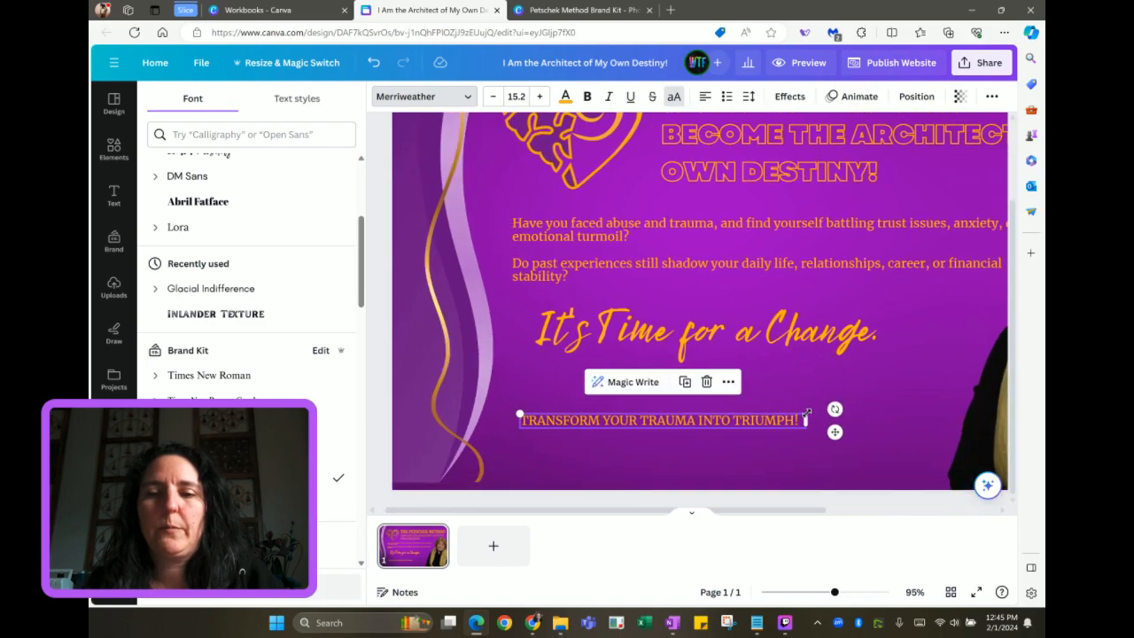
{"action": "left_click_drag", "start_coordinate": [807, 427], "coordinate": [944, 427]}
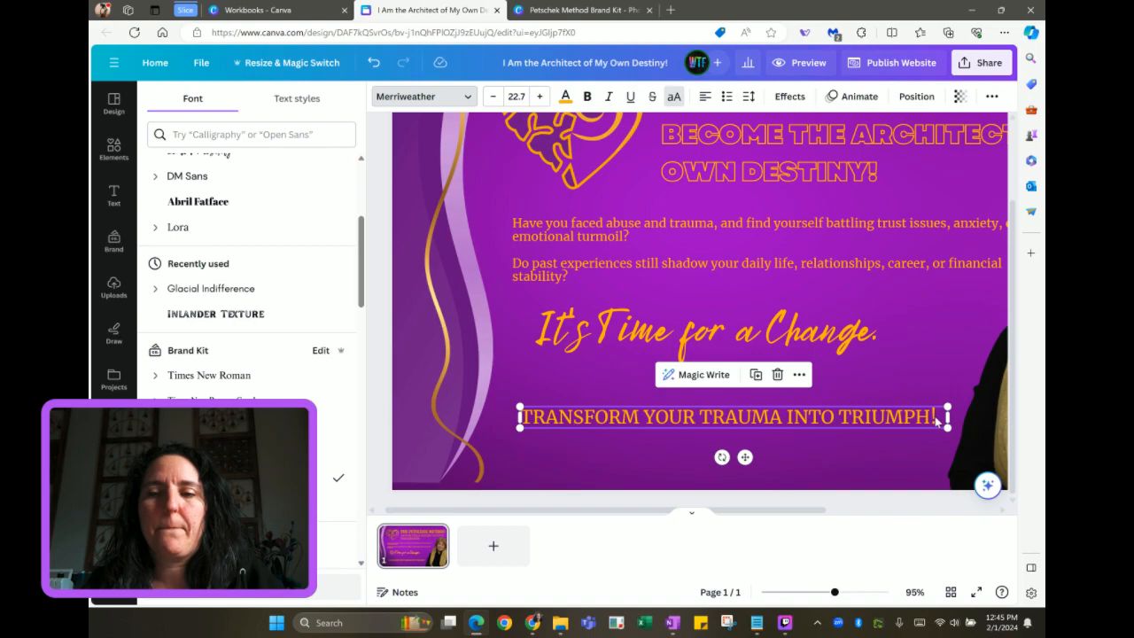
{"action": "left_click", "coordinate": [792, 424]}
{"action": "key", "text": "Return"}
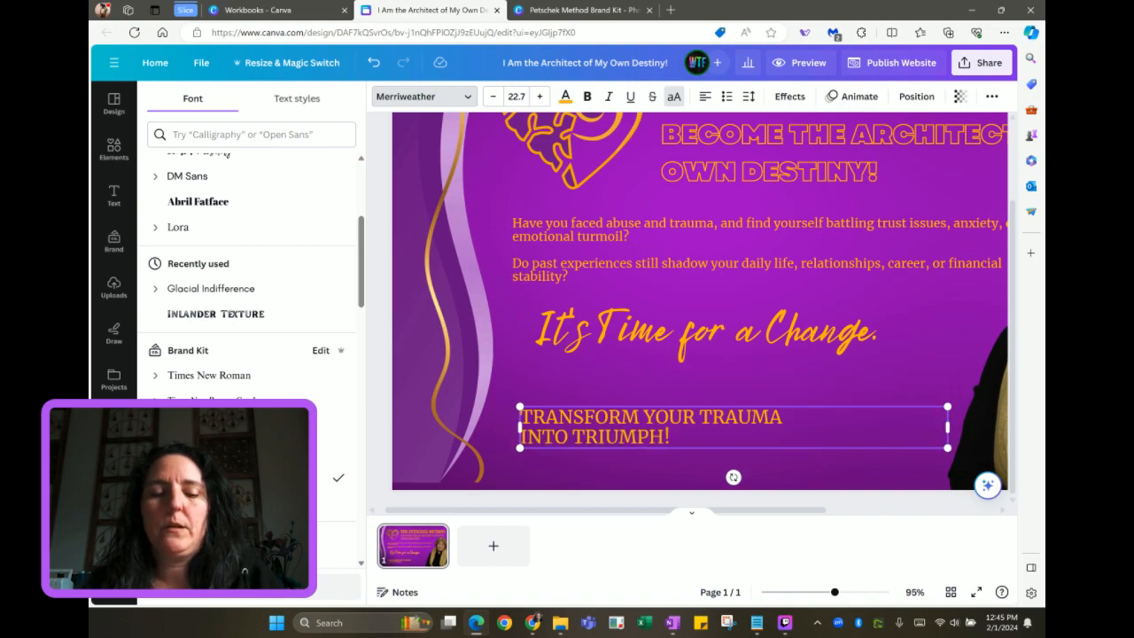
{"action": "key", "text": "ctrl+a"}
{"action": "left_click", "coordinate": [705, 96]}
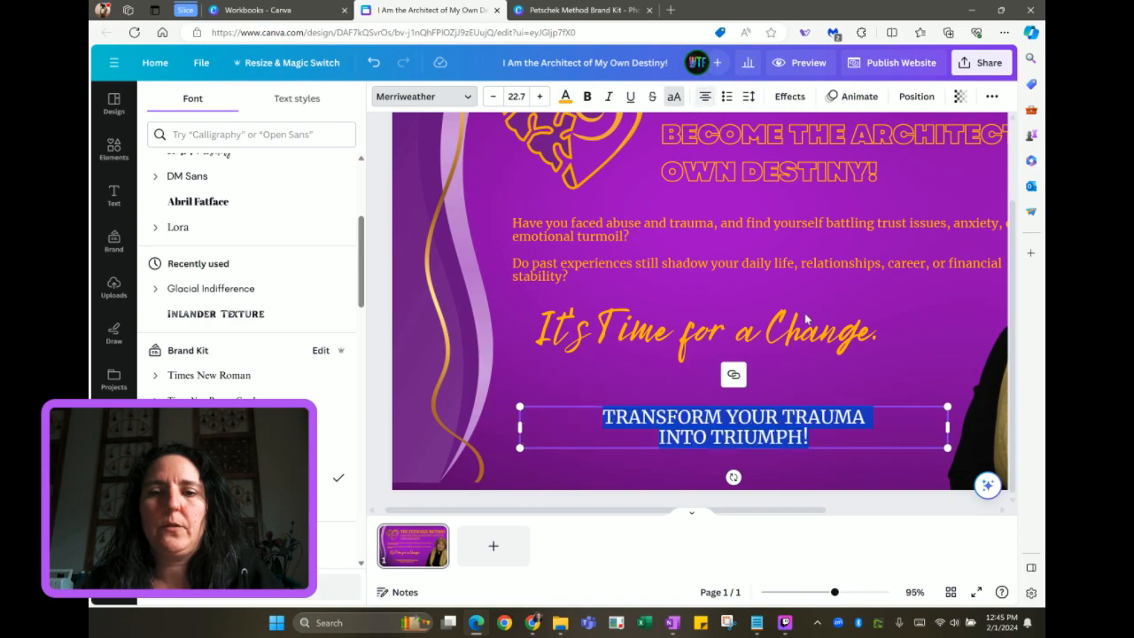
{"action": "left_click_drag", "start_coordinate": [891, 430], "coordinate": [886, 427]}
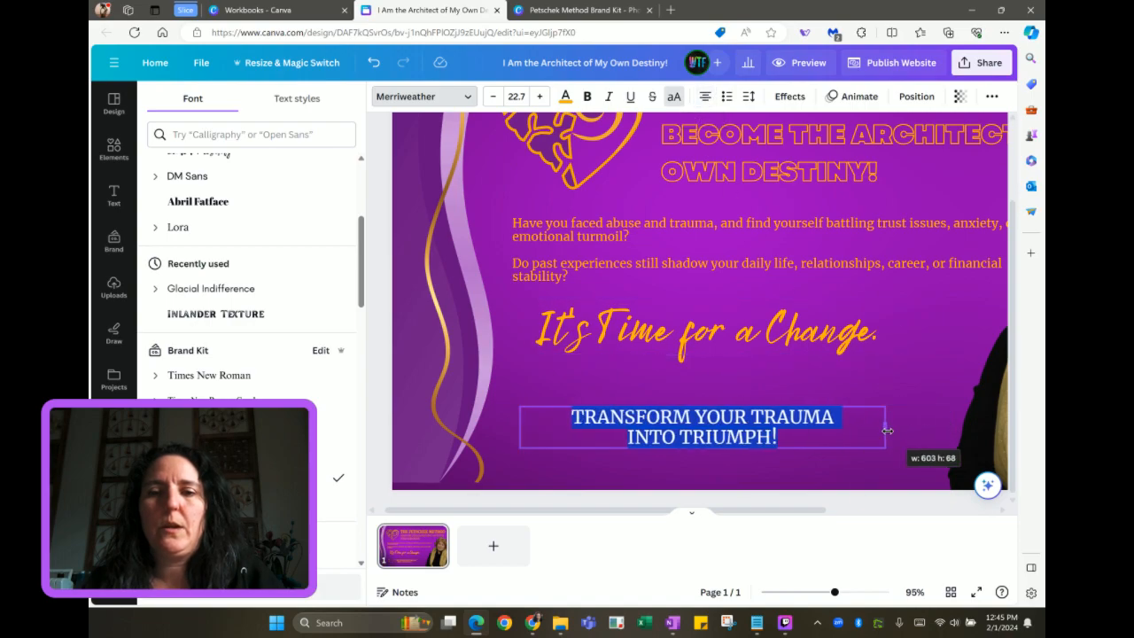
{"action": "scroll", "coordinate": [840, 446], "scroll_direction": "down", "scroll_amount": 4}
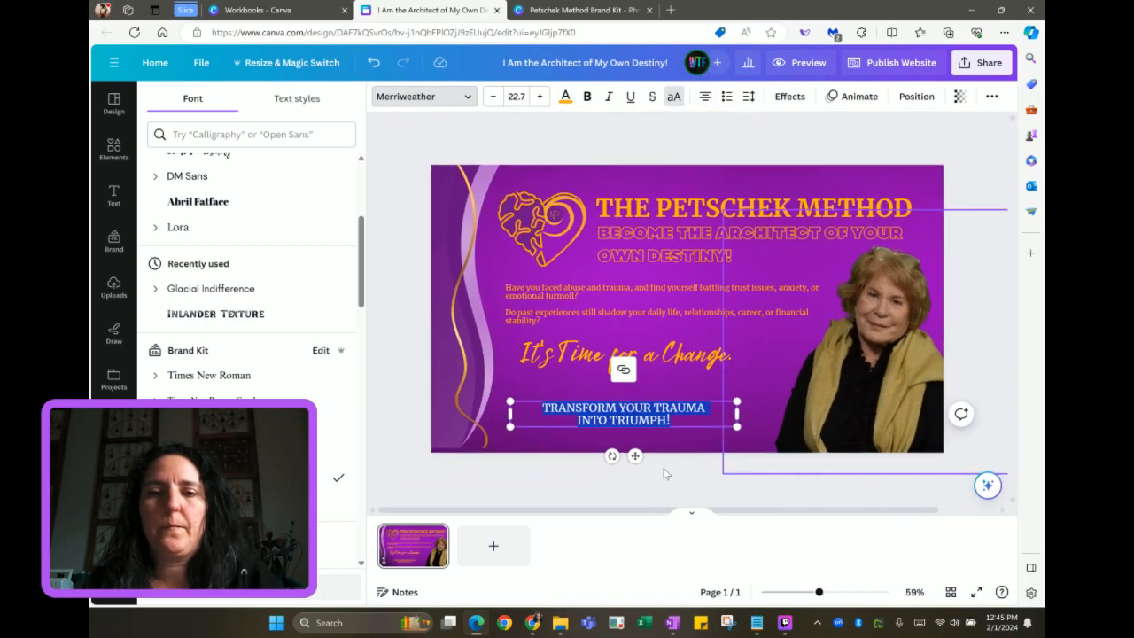
Move the two-line tagline up under 'It's Time for a Change.' and enlarge it to 37.8
{"action": "key", "text": "Escape"}
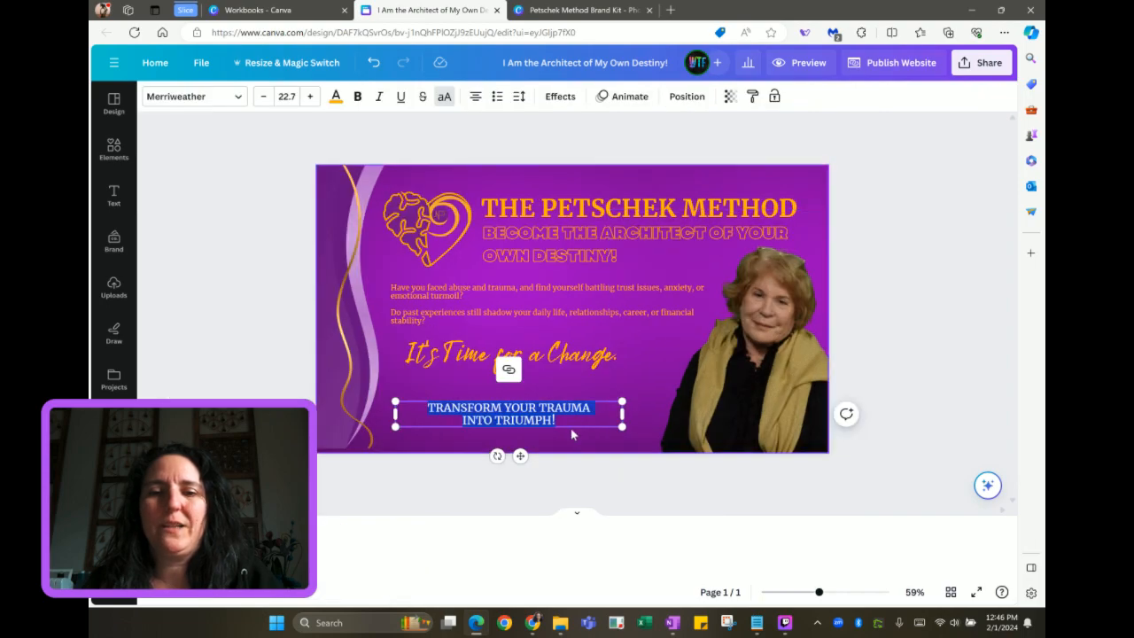
{"action": "left_click", "coordinate": [478, 421]}
{"action": "left_click", "coordinate": [459, 431]}
{"action": "left_click_drag", "start_coordinate": [485, 414], "coordinate": [481, 388]}
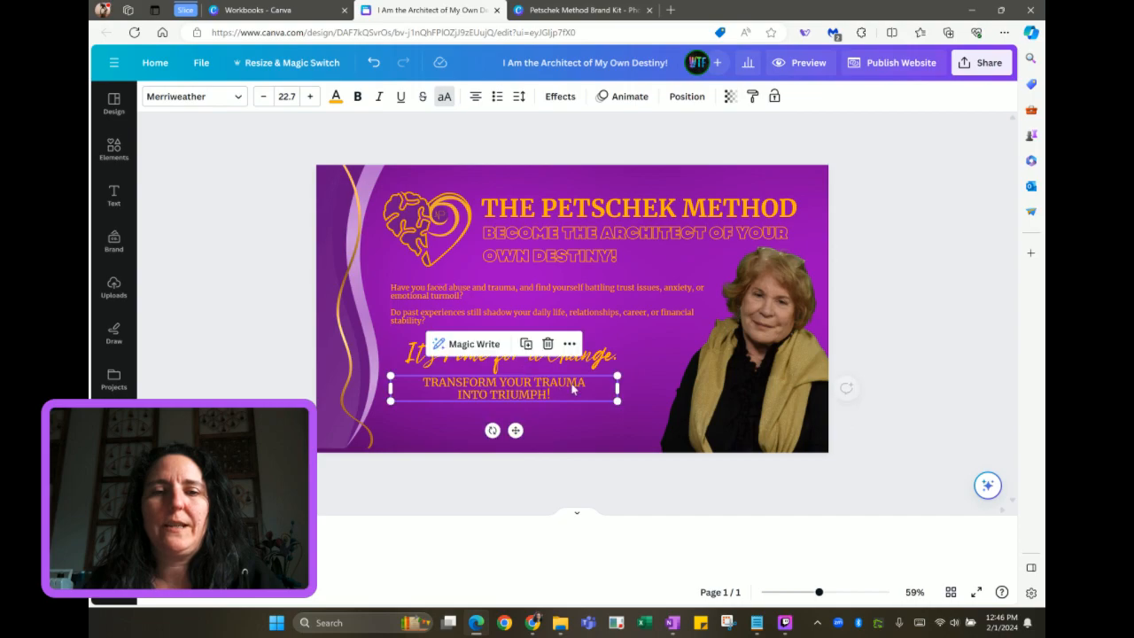
{"action": "left_click_drag", "start_coordinate": [606, 393], "coordinate": [660, 456]}
{"action": "left_click_drag", "start_coordinate": [581, 406], "coordinate": [577, 416]}
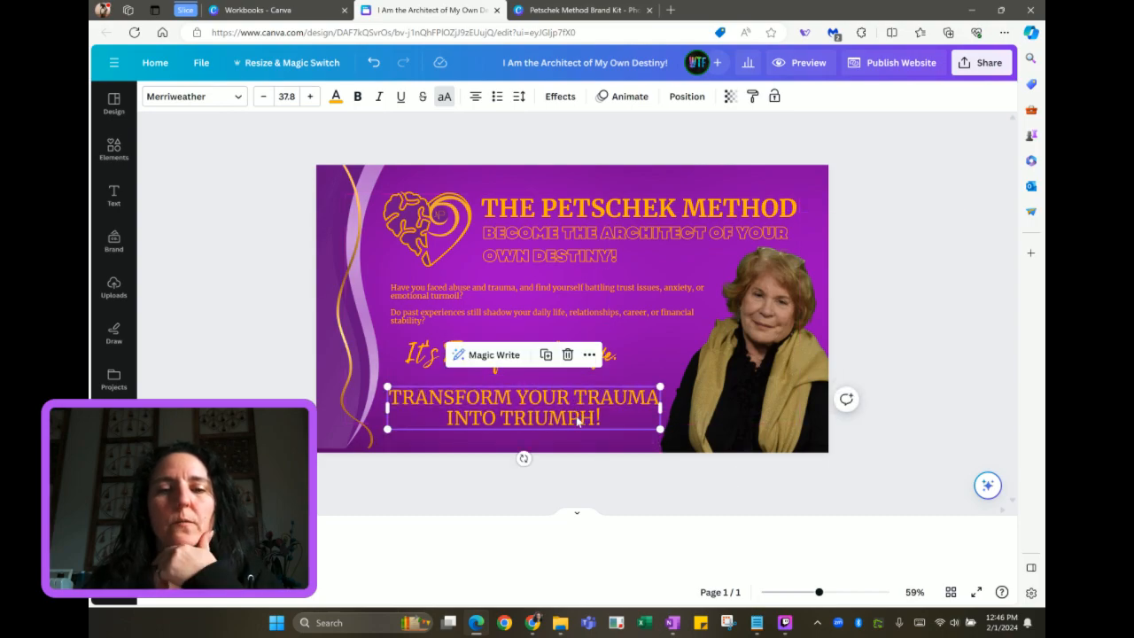
{"action": "left_click", "coordinate": [906, 291]}
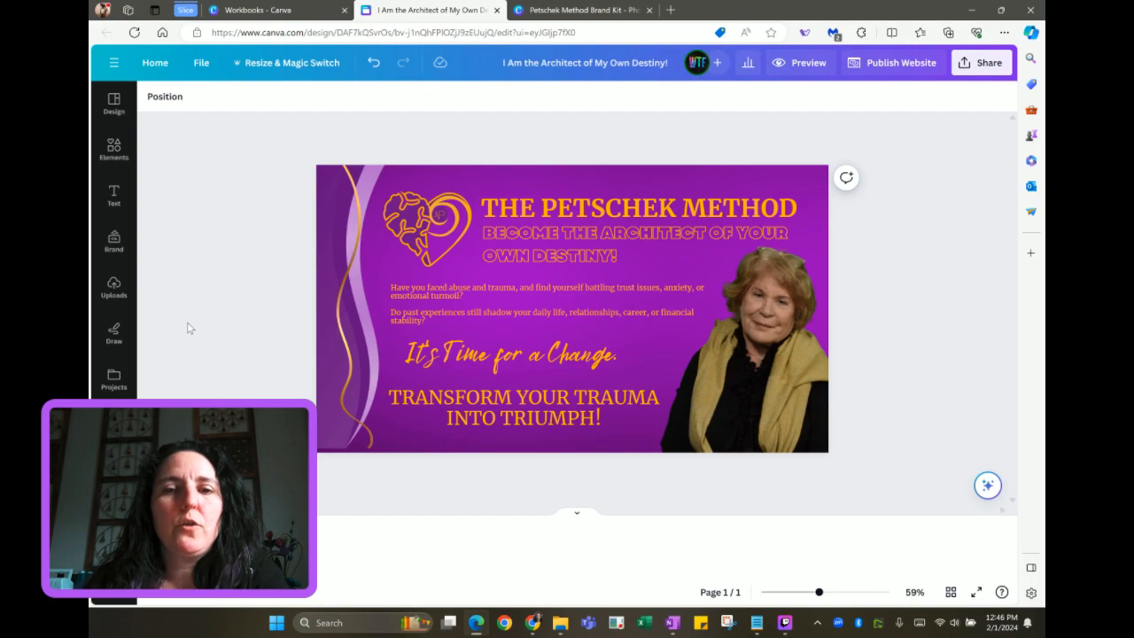
Rewrite the intro paragraph as three separate questions in a bulleted list
{"action": "left_click", "coordinate": [519, 288]}
{"action": "key", "text": "BackSpace"}
{"action": "type", "text": "?"}
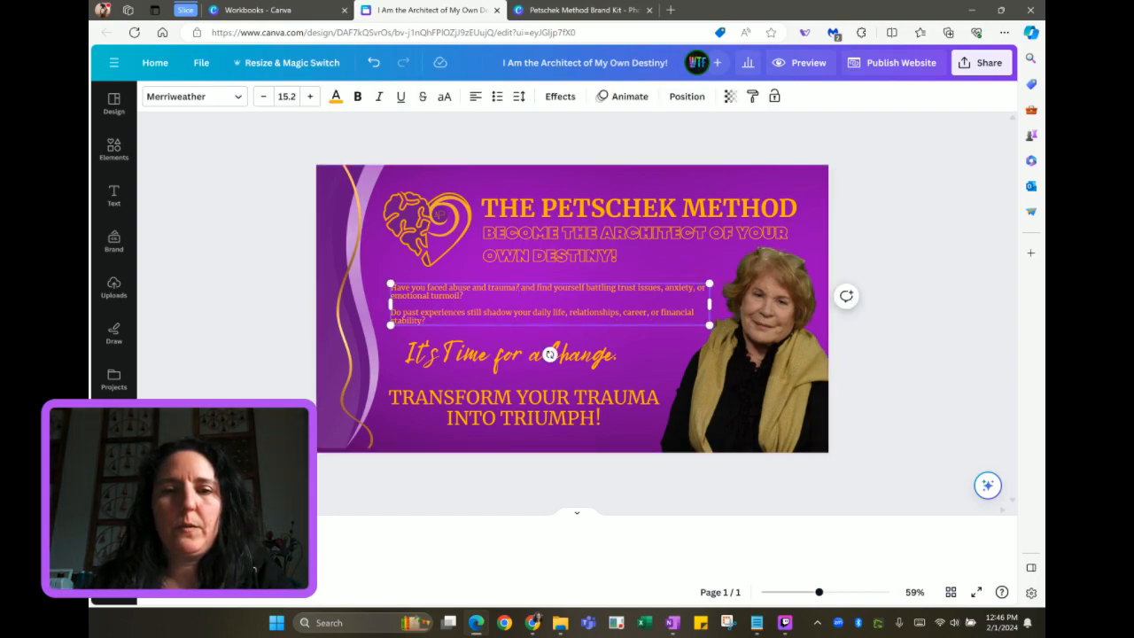
{"action": "key", "text": "Return"}
{"action": "key", "text": "Return"}
{"action": "key", "text": "Delete"}
{"action": "key", "text": "Delete"}
{"action": "key", "text": "Delete"}
{"action": "key", "text": "Delete"}
{"action": "type", "text": "Do you"}
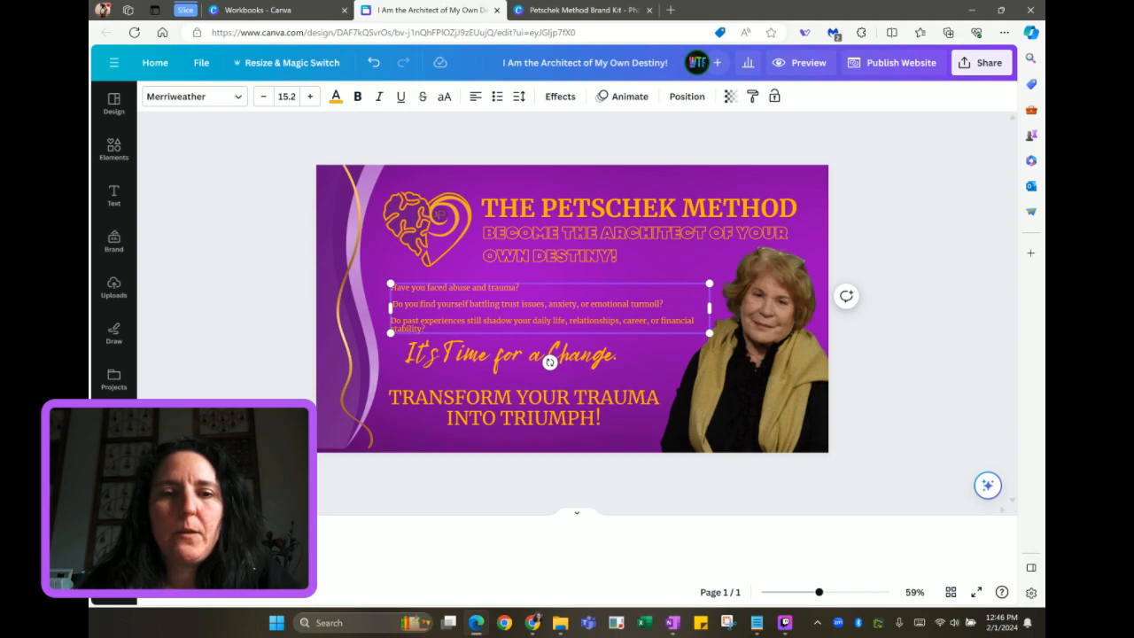
{"action": "key", "text": "ctrl+a"}
{"action": "left_click", "coordinate": [497, 96]}
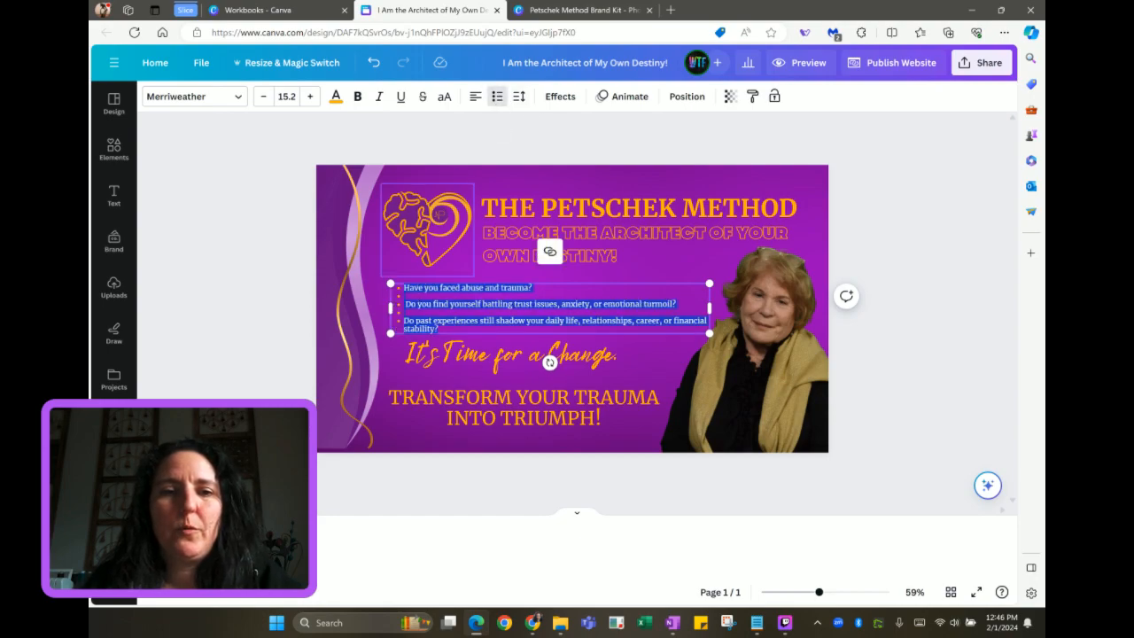
{"action": "key", "text": "Escape"}
{"action": "key", "text": "BackSpace"}
{"action": "left_click", "coordinate": [404, 304]}
{"action": "key", "text": "BackSpace"}
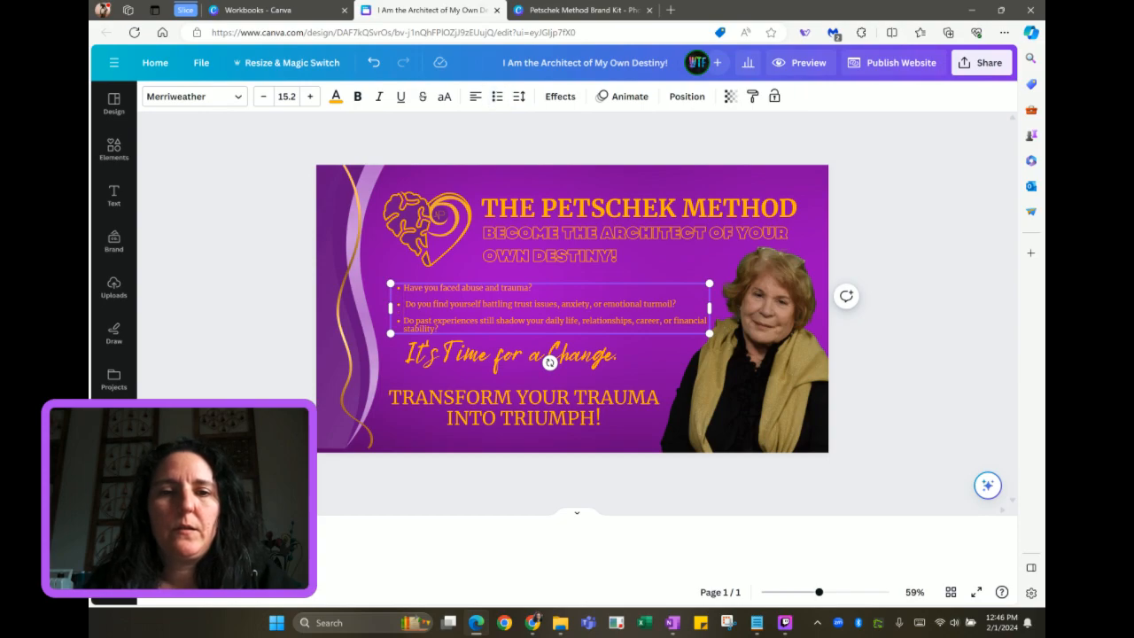
Move the bullet box up and left, set its text to 16.2, and add a blank second page
{"action": "left_click", "coordinate": [472, 271]}
{"action": "left_click", "coordinate": [499, 297]}
{"action": "left_click_drag", "start_coordinate": [499, 298], "coordinate": [489, 291]}
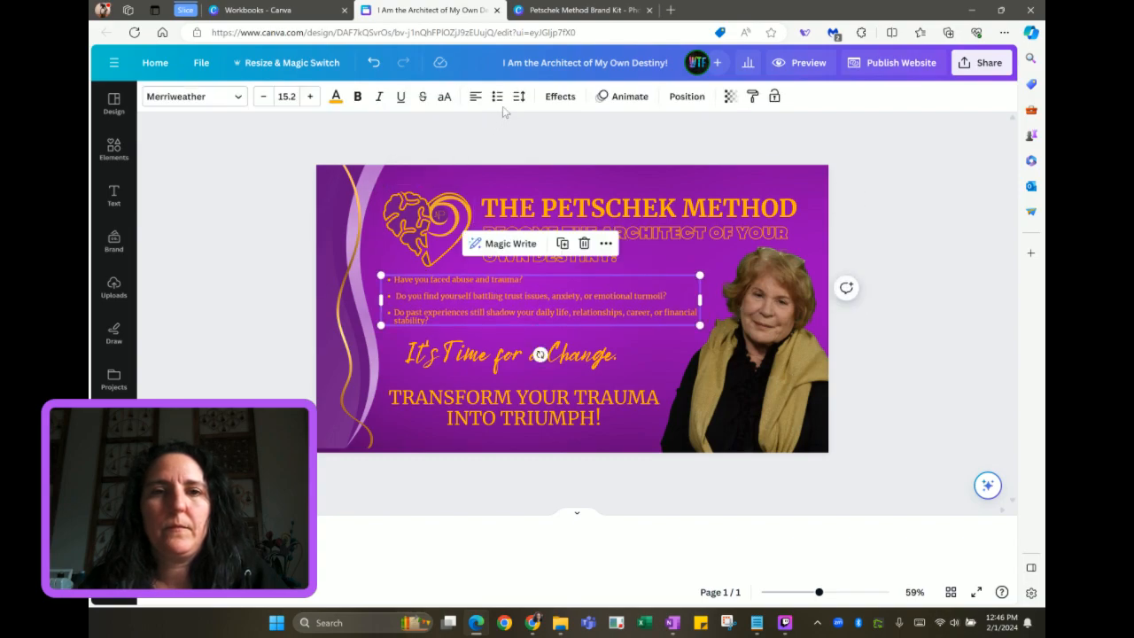
{"action": "left_click", "coordinate": [309, 97]}
{"action": "left_click", "coordinate": [309, 97]}
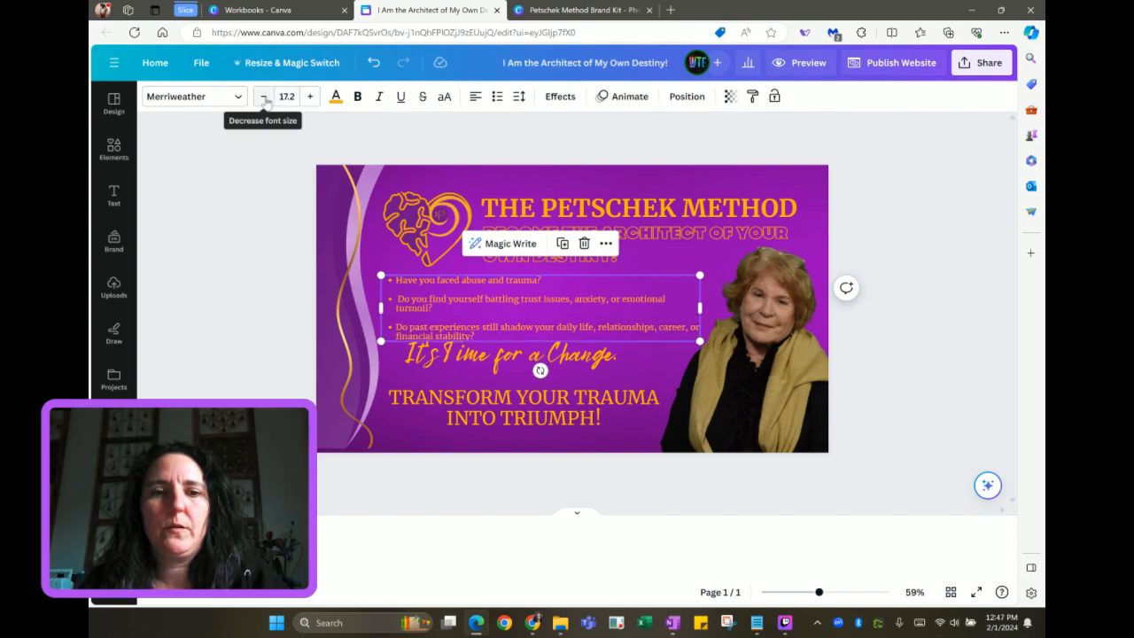
{"action": "left_click", "coordinate": [264, 97]}
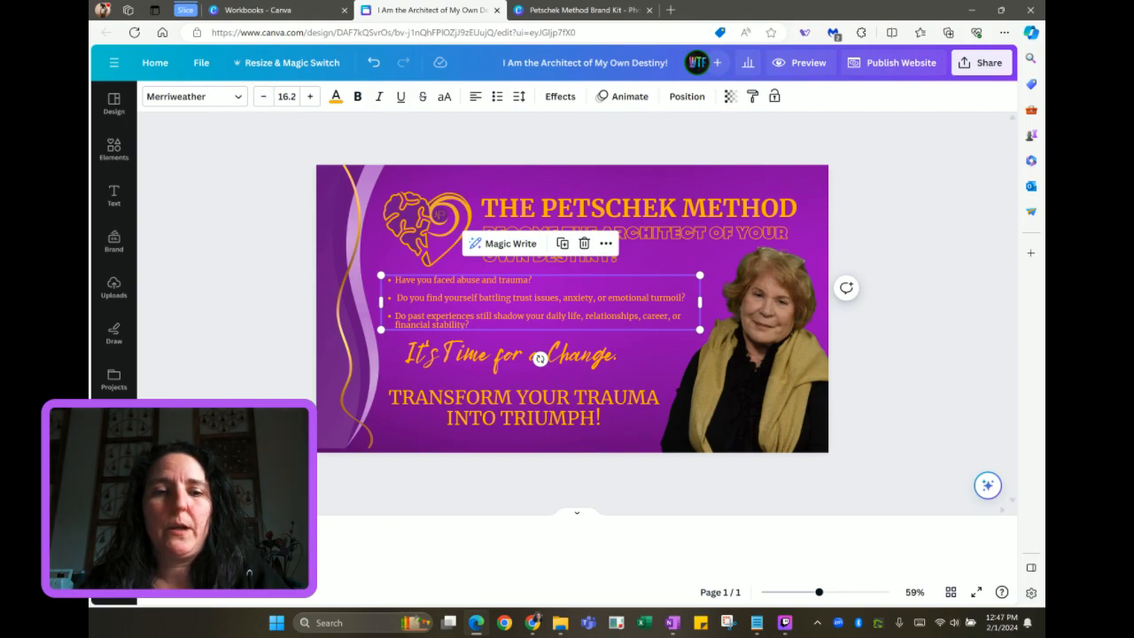
{"action": "key", "text": "ctrl+Return"}
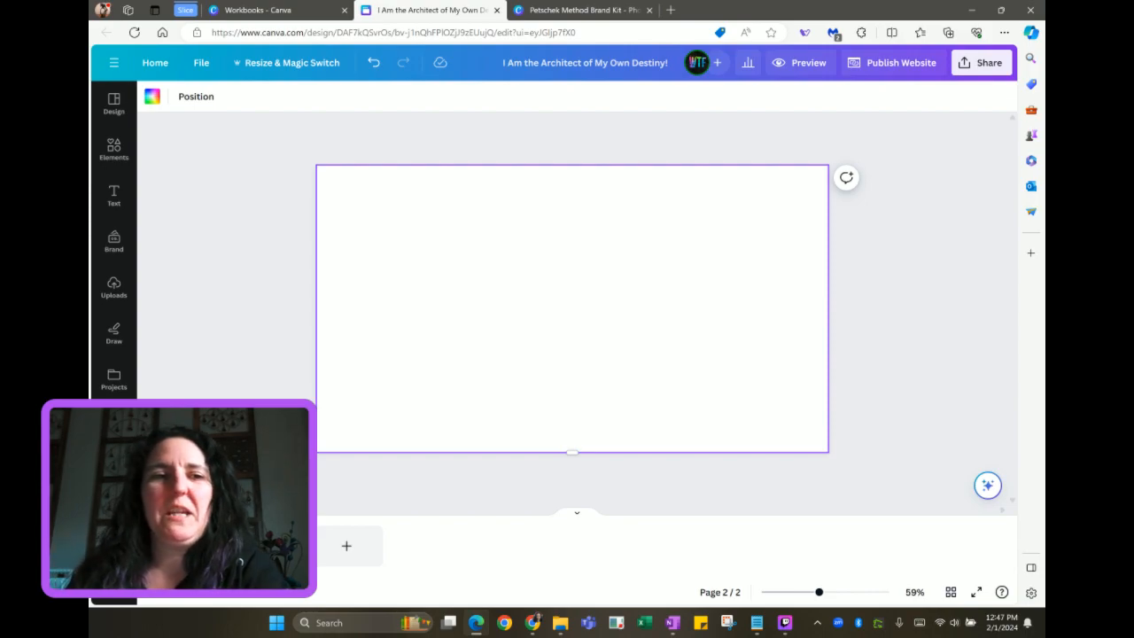
Browse the website templates in the Design panel, then switch to the Workbooks folder
{"action": "left_click", "coordinate": [115, 104]}
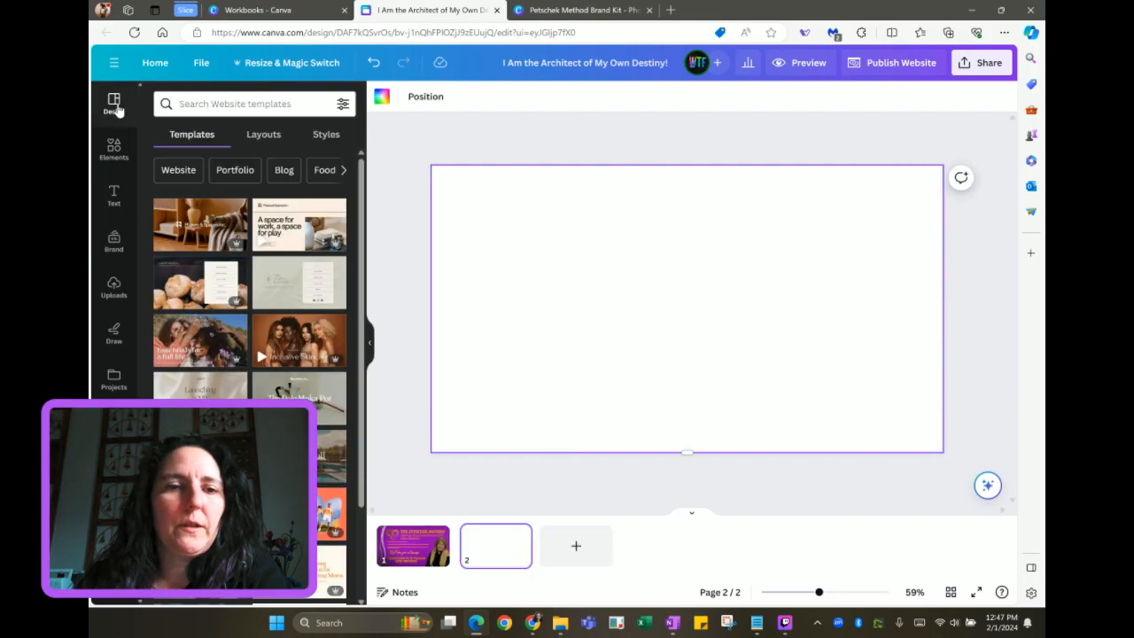
{"action": "scroll", "coordinate": [237, 381], "scroll_direction": "down", "scroll_amount": 3}
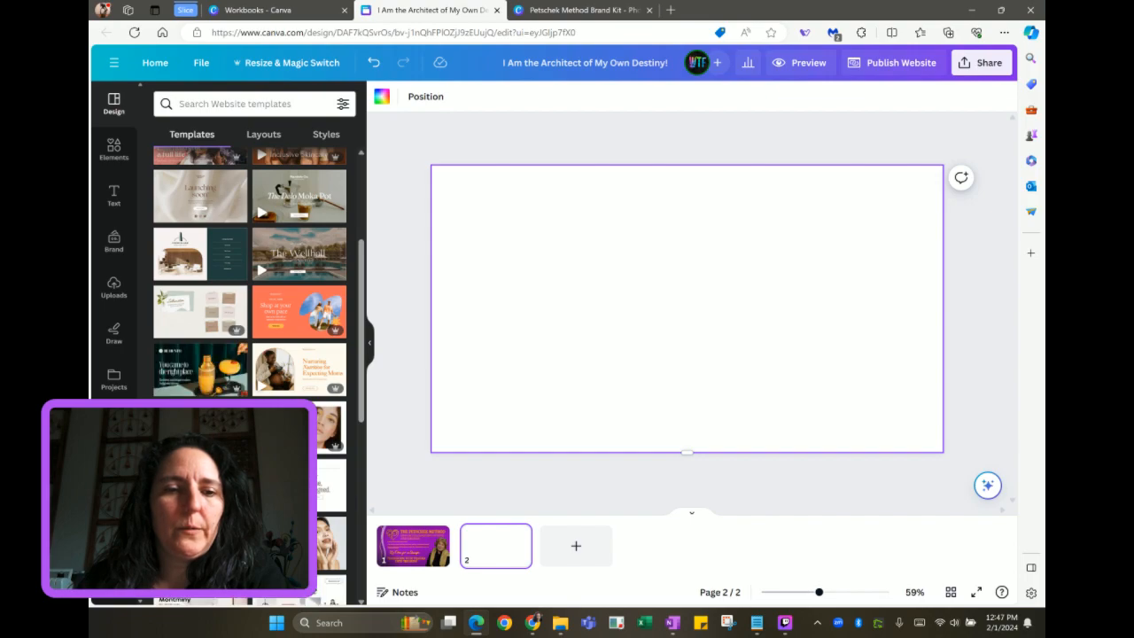
{"action": "scroll", "coordinate": [250, 354], "scroll_direction": "down", "scroll_amount": 5}
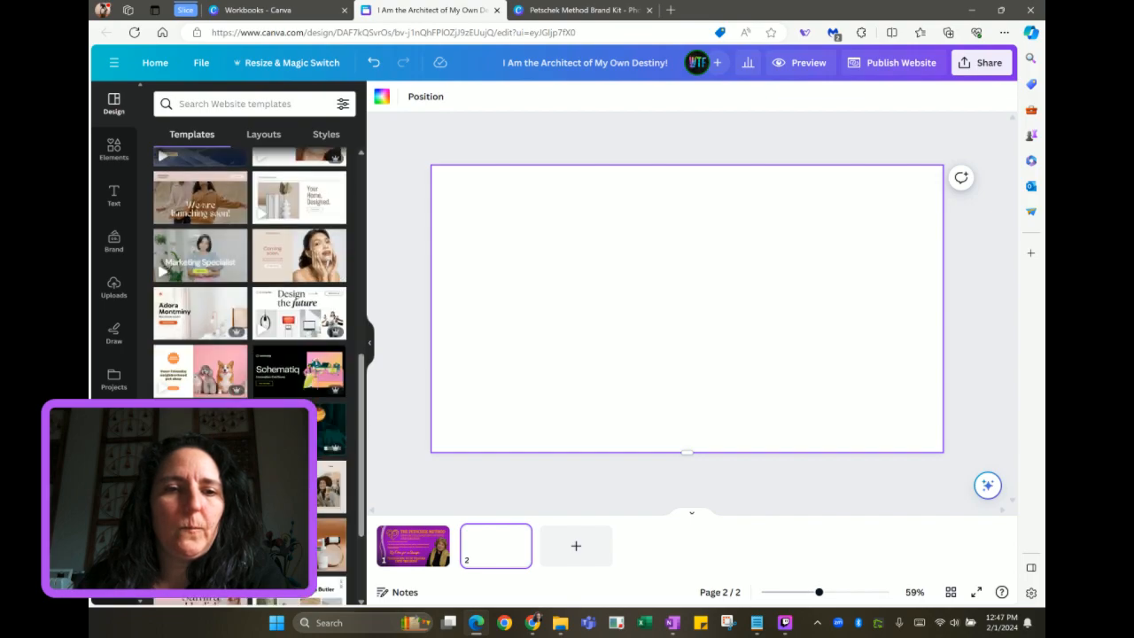
{"action": "scroll", "coordinate": [249, 354], "scroll_direction": "down", "scroll_amount": 1}
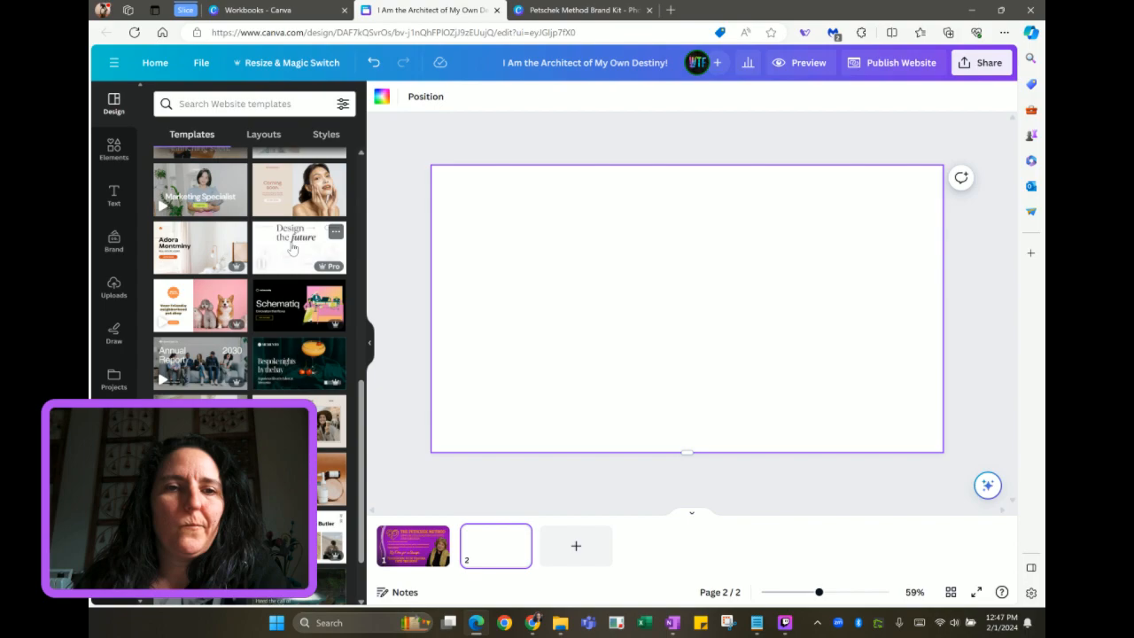
{"action": "scroll", "coordinate": [293, 261], "scroll_direction": "up", "scroll_amount": 5}
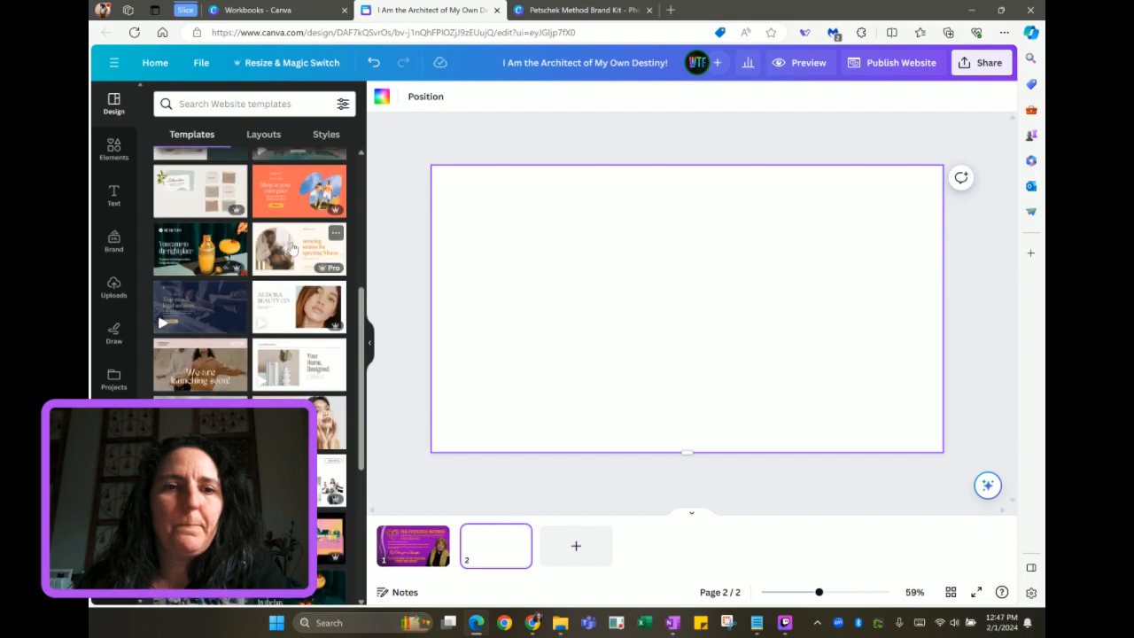
{"action": "left_click", "coordinate": [292, 12]}
{"action": "left_click", "coordinate": [570, 10]}
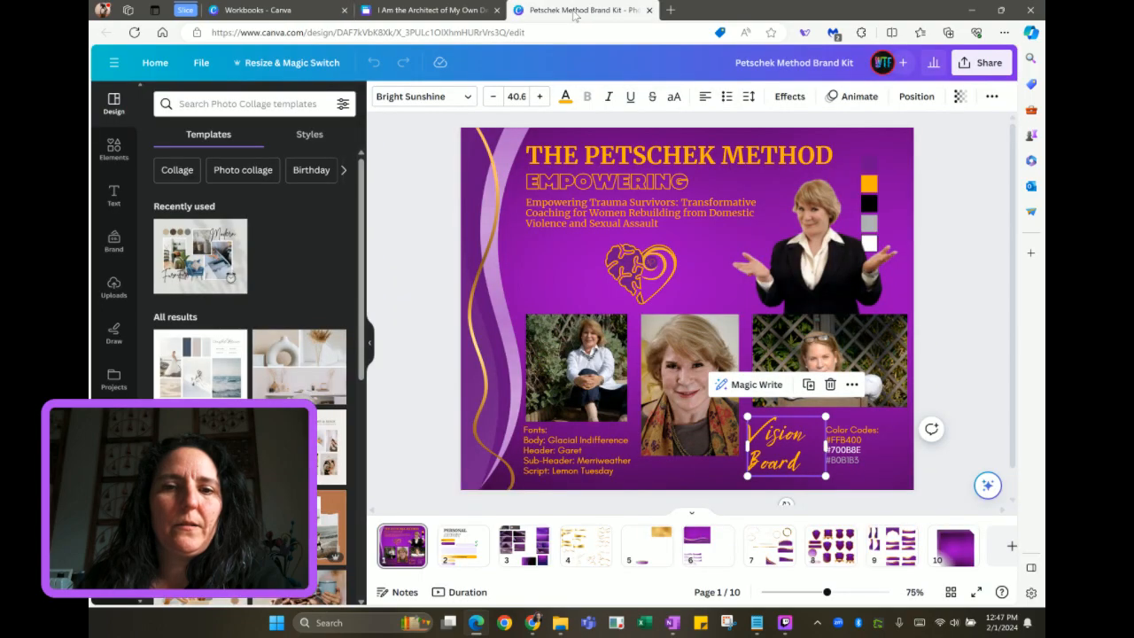
{"action": "left_click", "coordinate": [459, 549]}
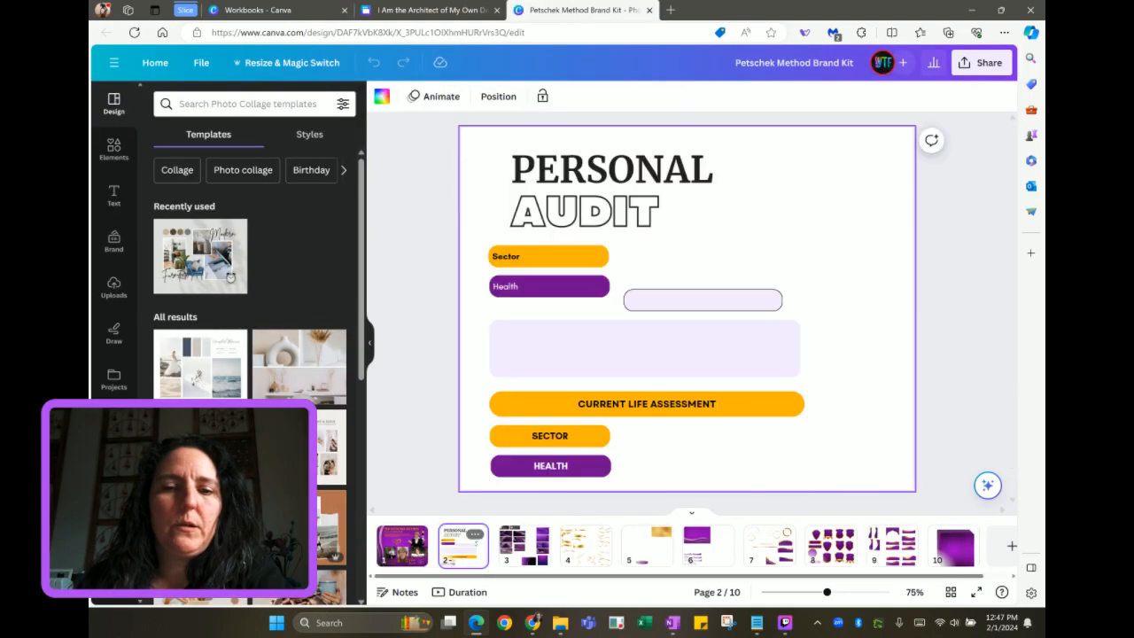
{"action": "left_click", "coordinate": [288, 11]}
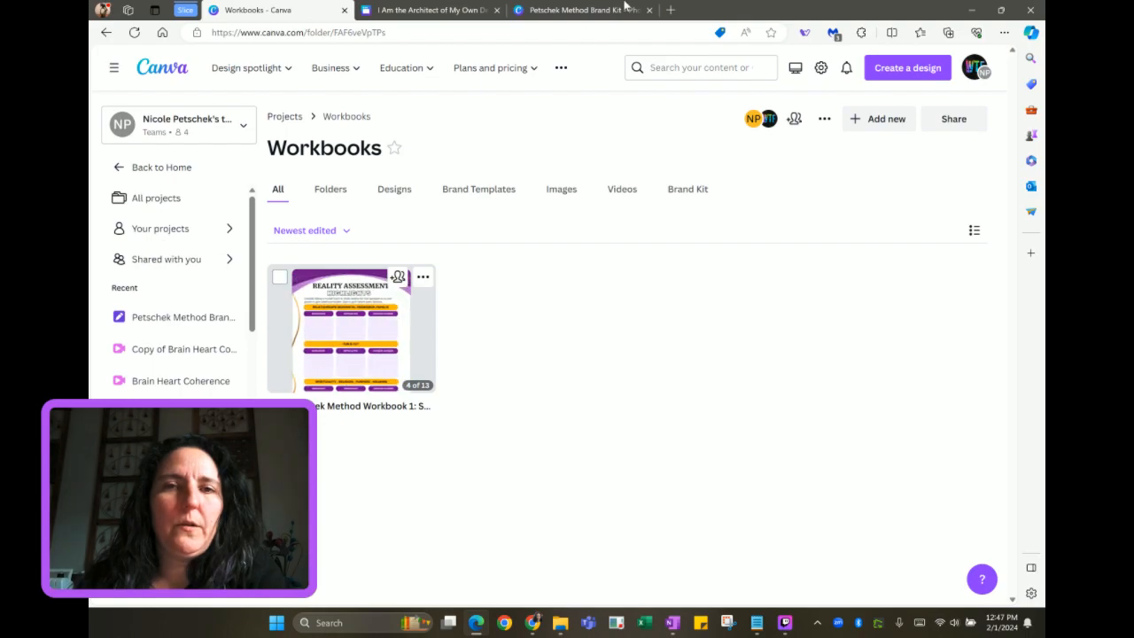
{"action": "left_click", "coordinate": [595, 14]}
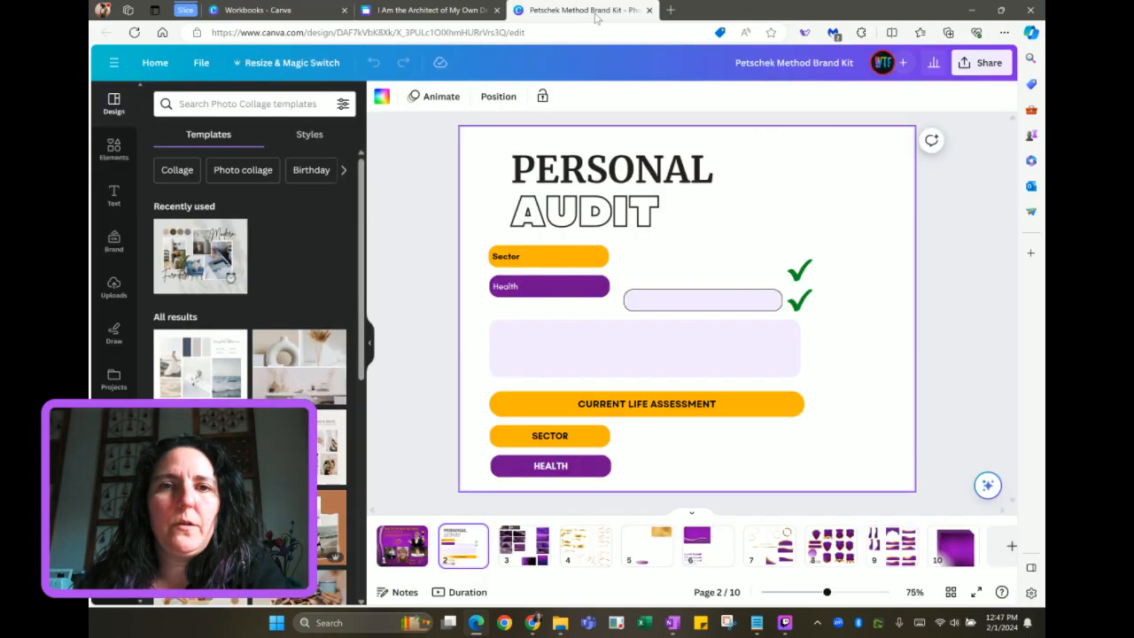
{"action": "left_click", "coordinate": [459, 19]}
{"action": "scroll", "coordinate": [257, 366], "scroll_direction": "down", "scroll_amount": 3}
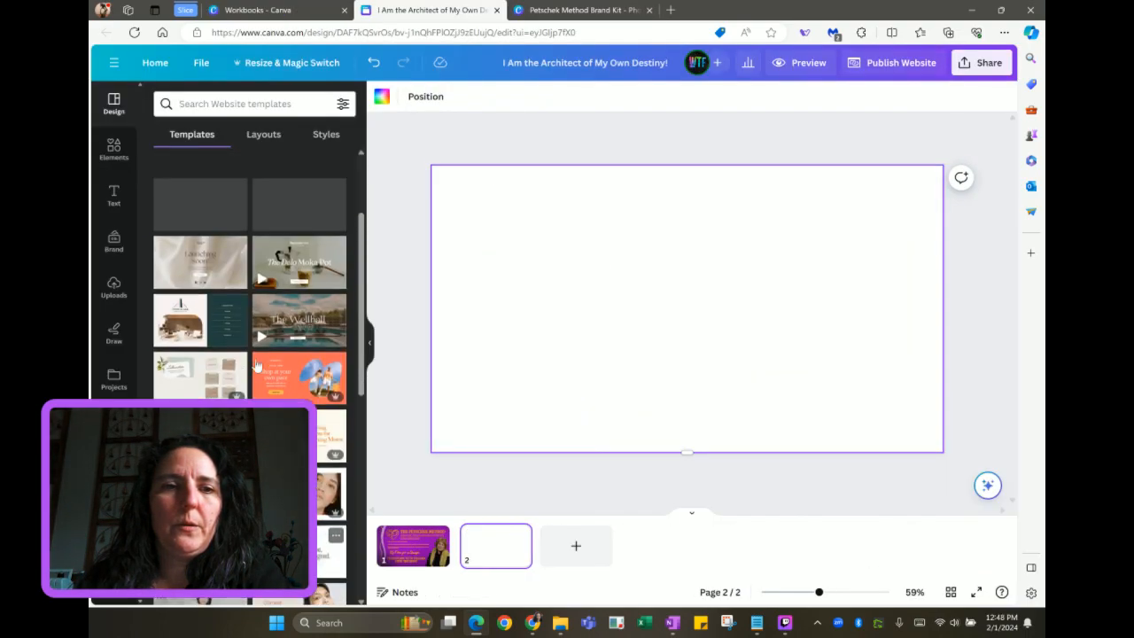
Search templates for 'coaching' and preview the first result and the Healing starts here template
{"action": "scroll", "coordinate": [257, 366], "scroll_direction": "up", "scroll_amount": 2}
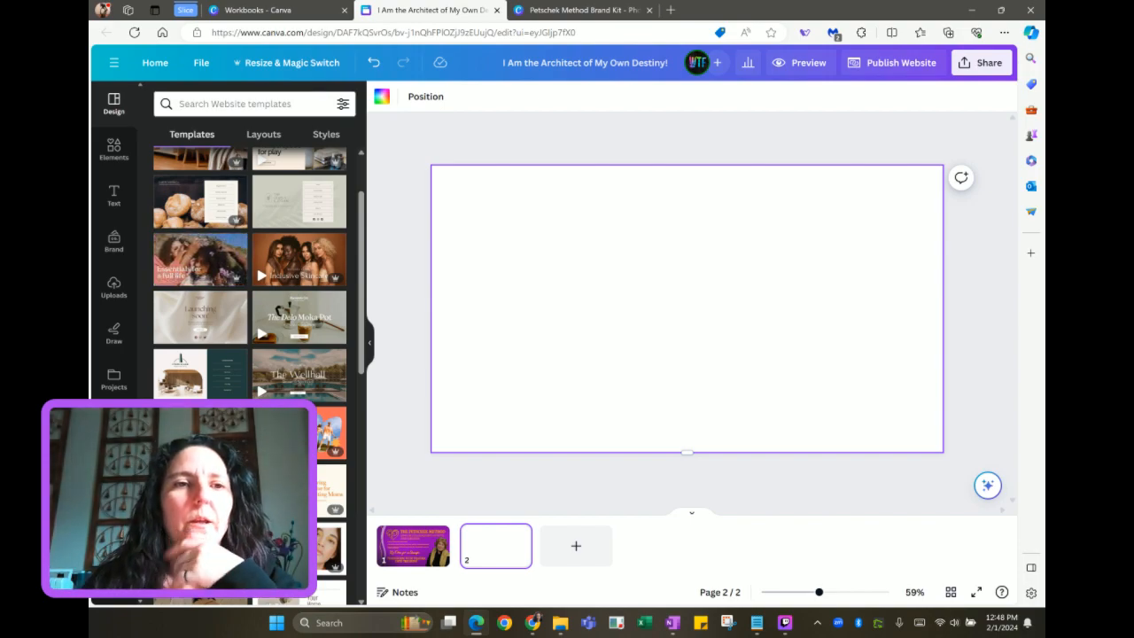
{"action": "left_click", "coordinate": [239, 103]}
{"action": "type", "text": "coaching"}
{"action": "key", "text": "Return"}
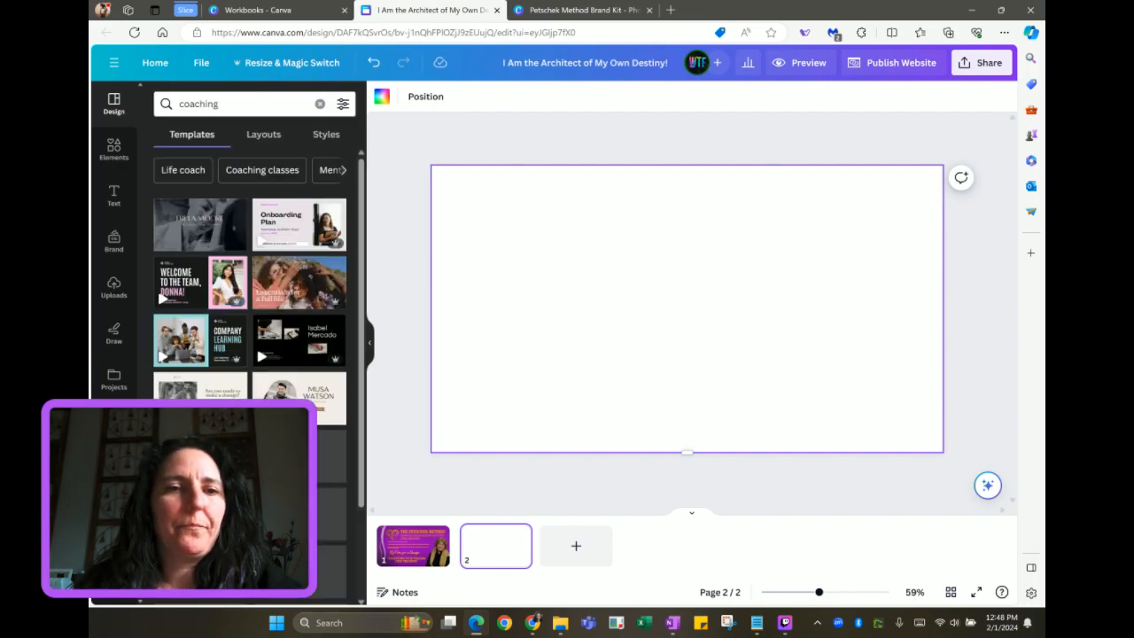
{"action": "left_click", "coordinate": [200, 224]}
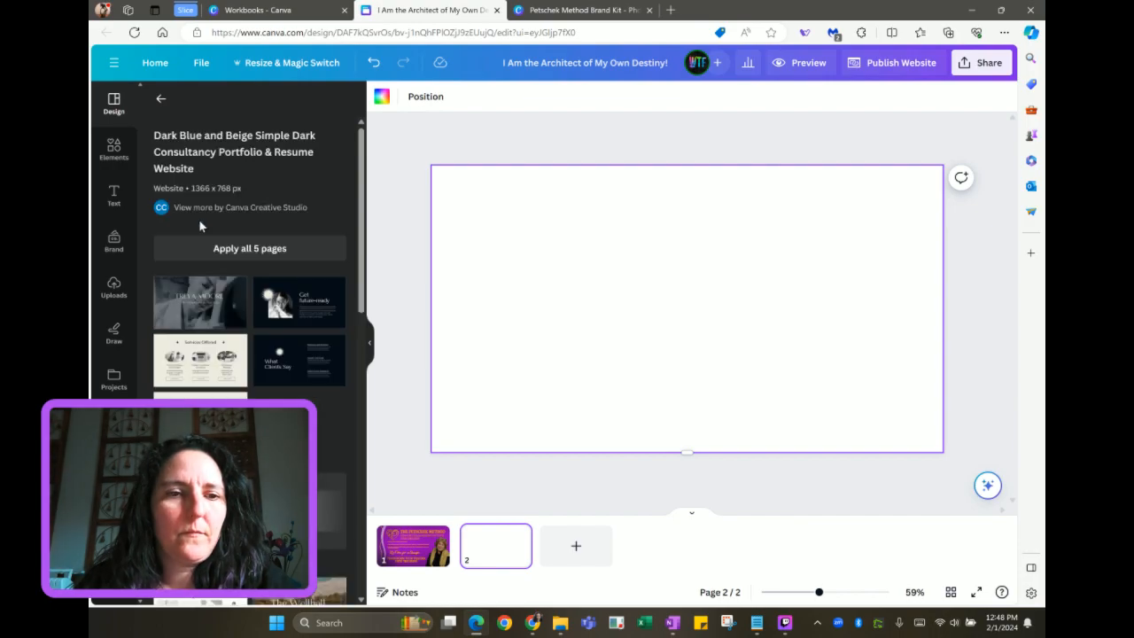
{"action": "scroll", "coordinate": [199, 226], "scroll_direction": "down", "scroll_amount": 3}
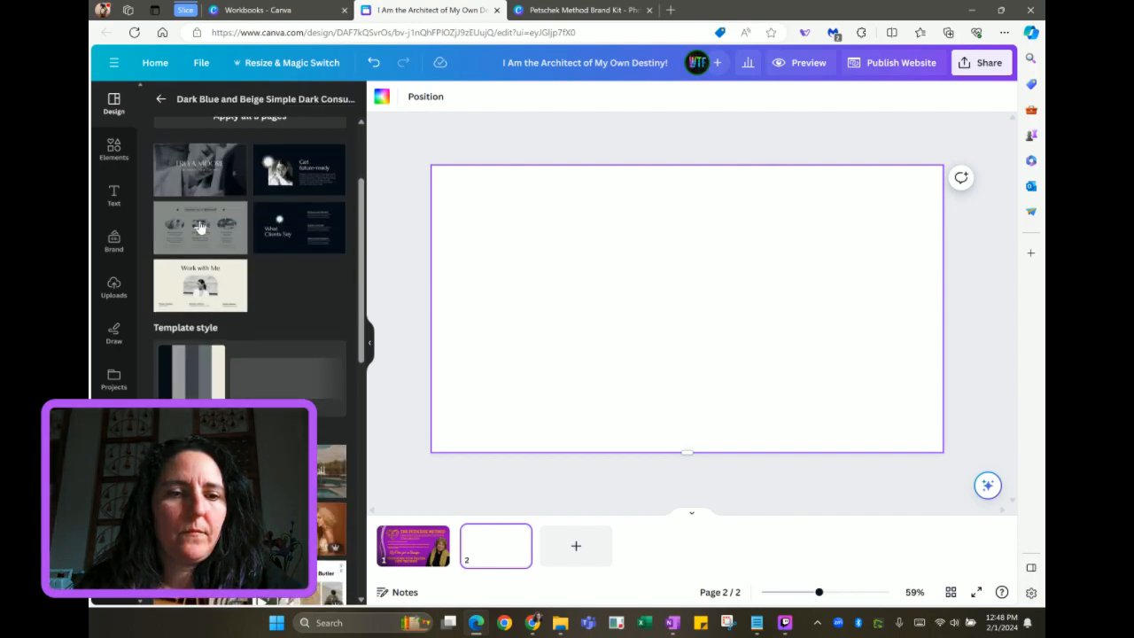
{"action": "scroll", "coordinate": [199, 228], "scroll_direction": "up", "scroll_amount": 2}
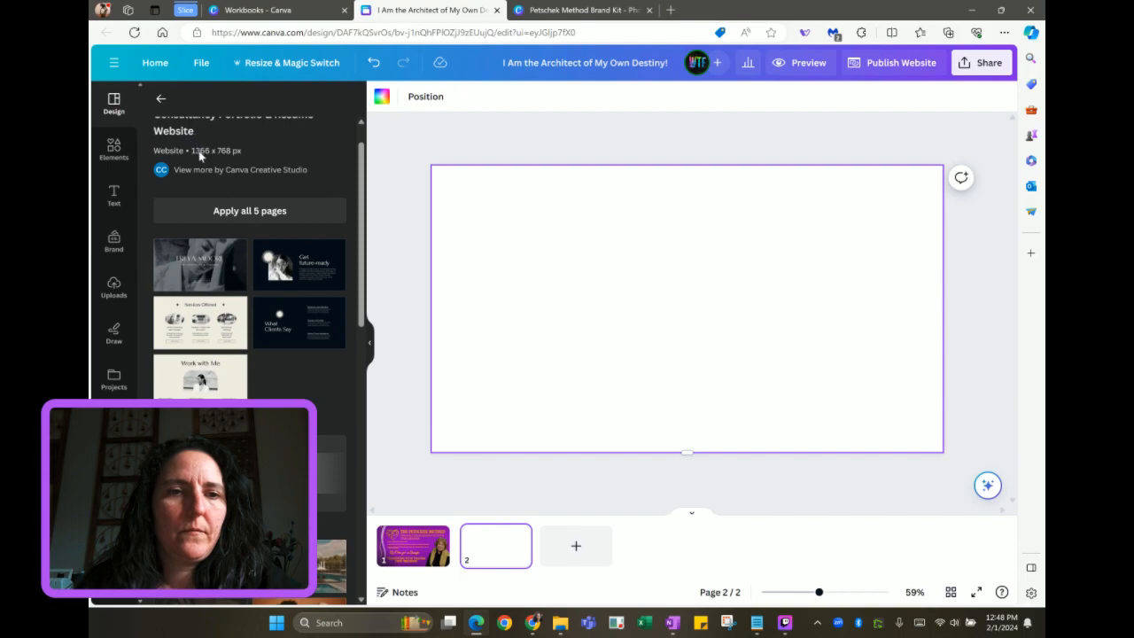
{"action": "left_click", "coordinate": [161, 102]}
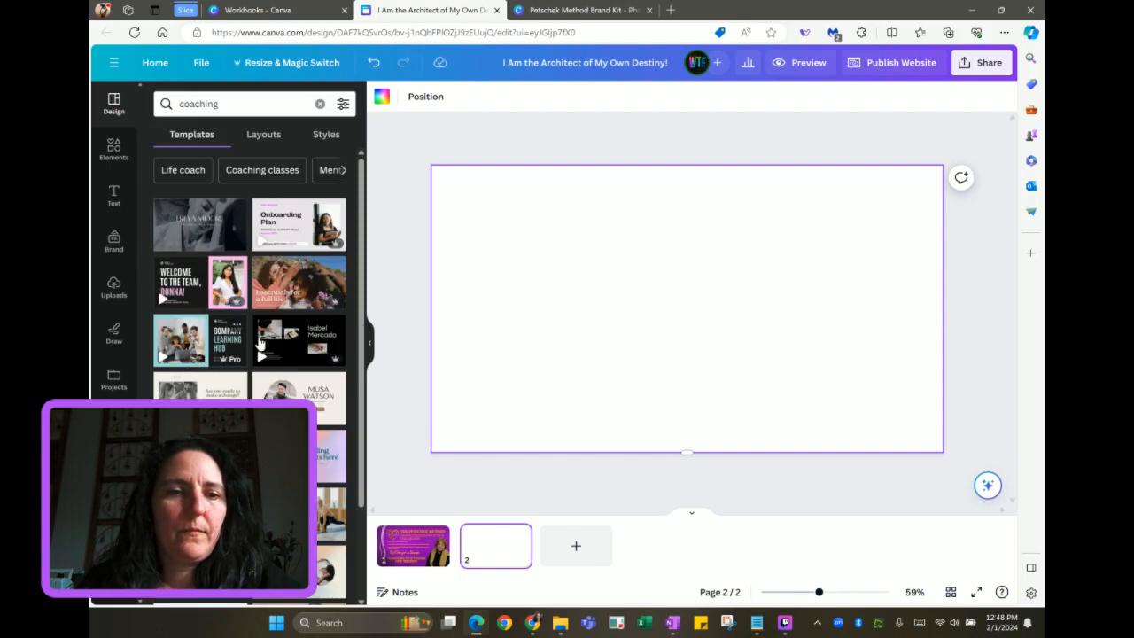
{"action": "scroll", "coordinate": [259, 341], "scroll_direction": "down", "scroll_amount": 2}
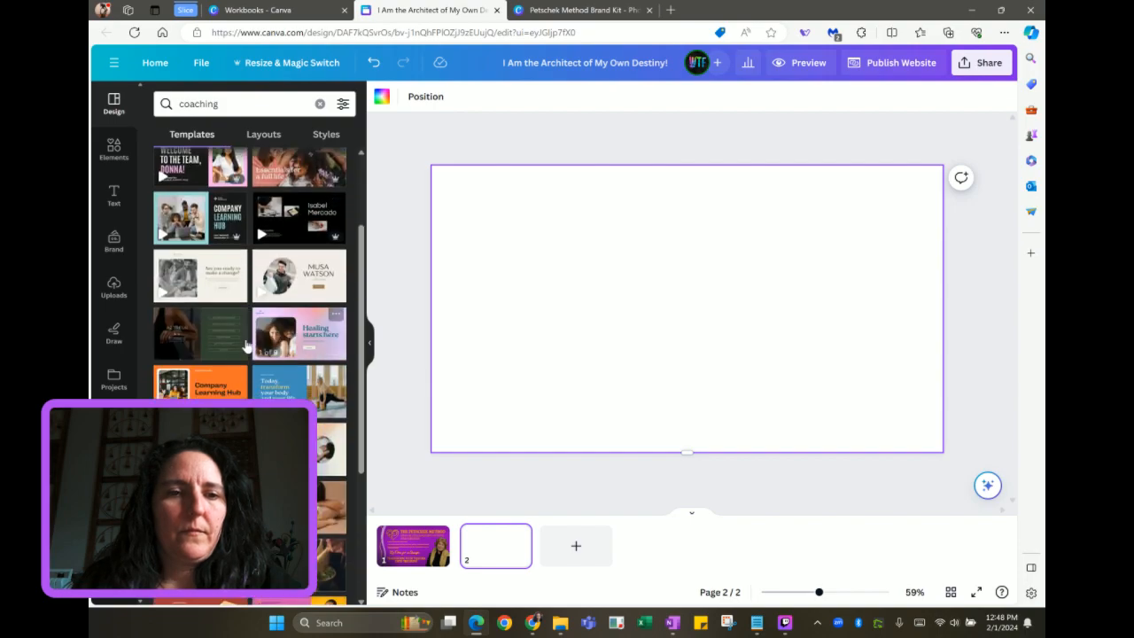
{"action": "left_click", "coordinate": [292, 345]}
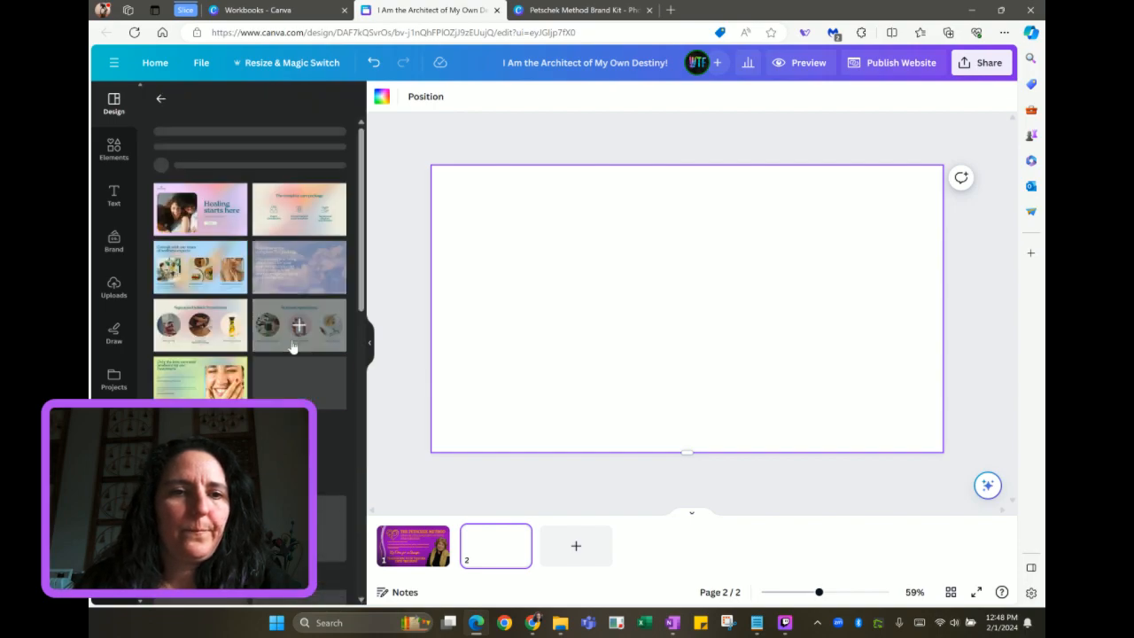
{"action": "left_click", "coordinate": [161, 101]}
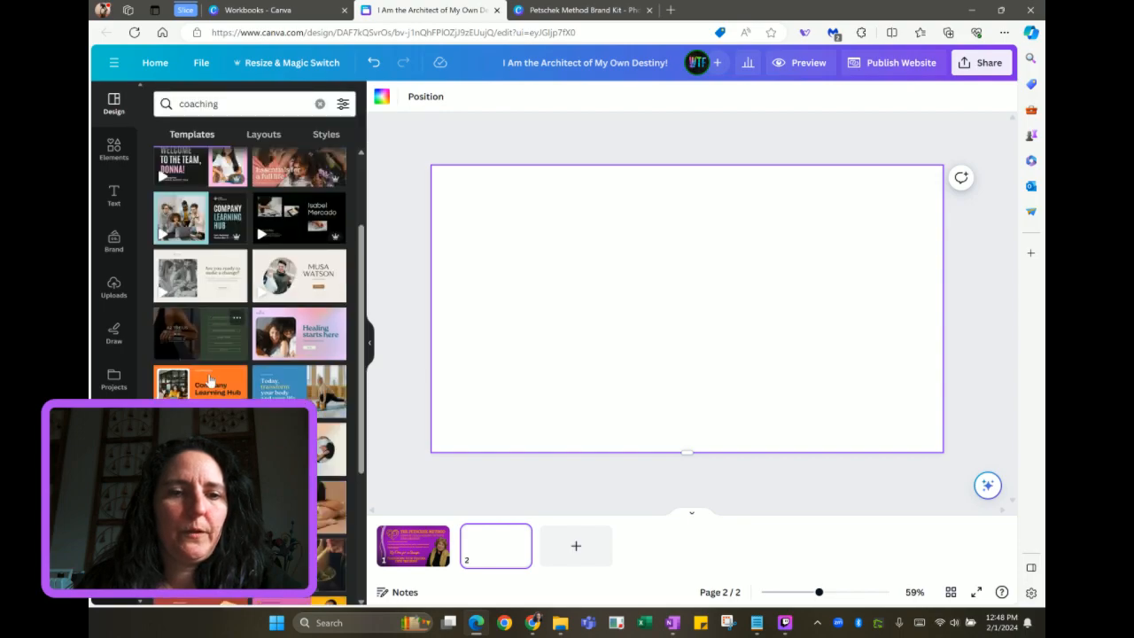
Apply the Aztreus coaching template to page 2, then undo it
{"action": "left_click", "coordinate": [205, 344]}
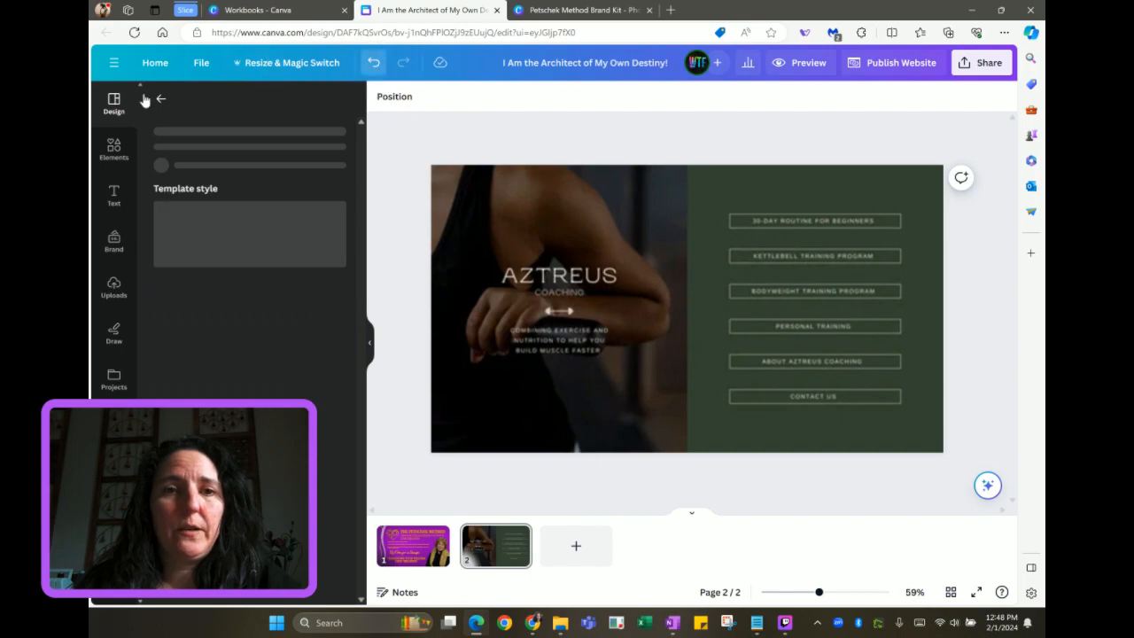
{"action": "key", "text": "ctrl+z"}
{"action": "left_click", "coordinate": [160, 101]}
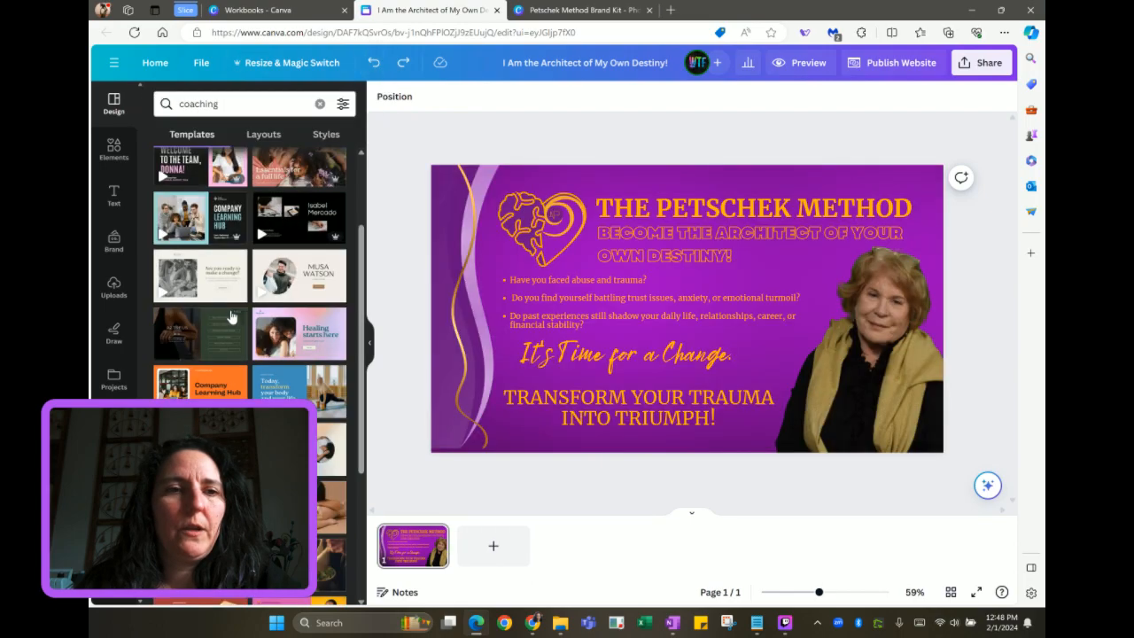
Browse Life coach templates and layouts, then switch to the Workbooks folder
{"action": "scroll", "coordinate": [213, 286], "scroll_direction": "down", "scroll_amount": 1}
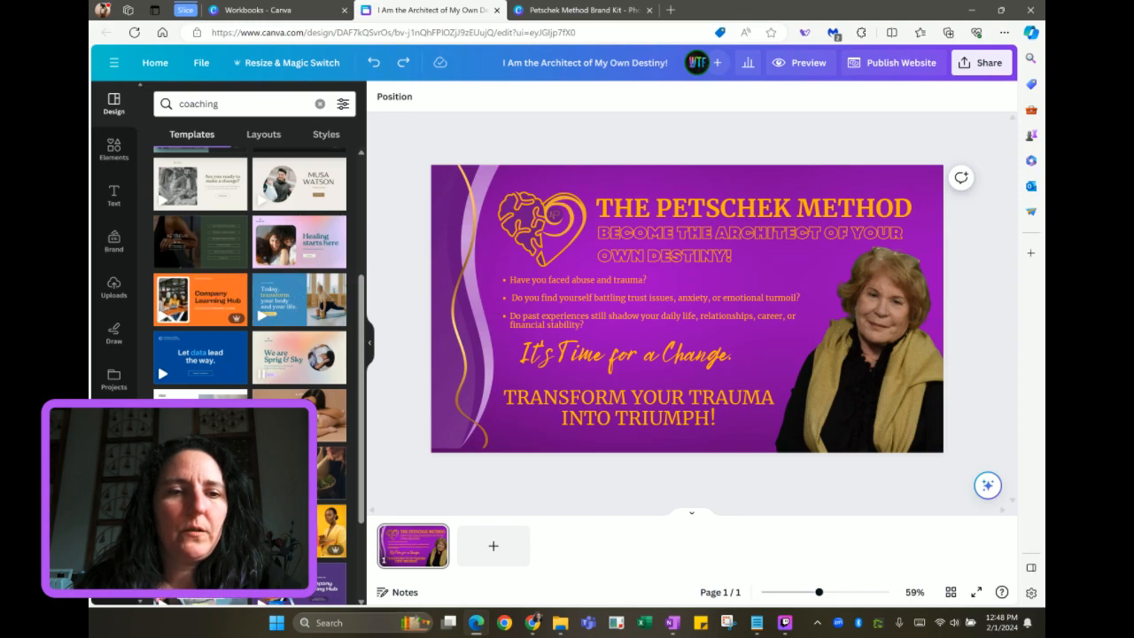
{"action": "scroll", "coordinate": [250, 355], "scroll_direction": "down", "scroll_amount": 2}
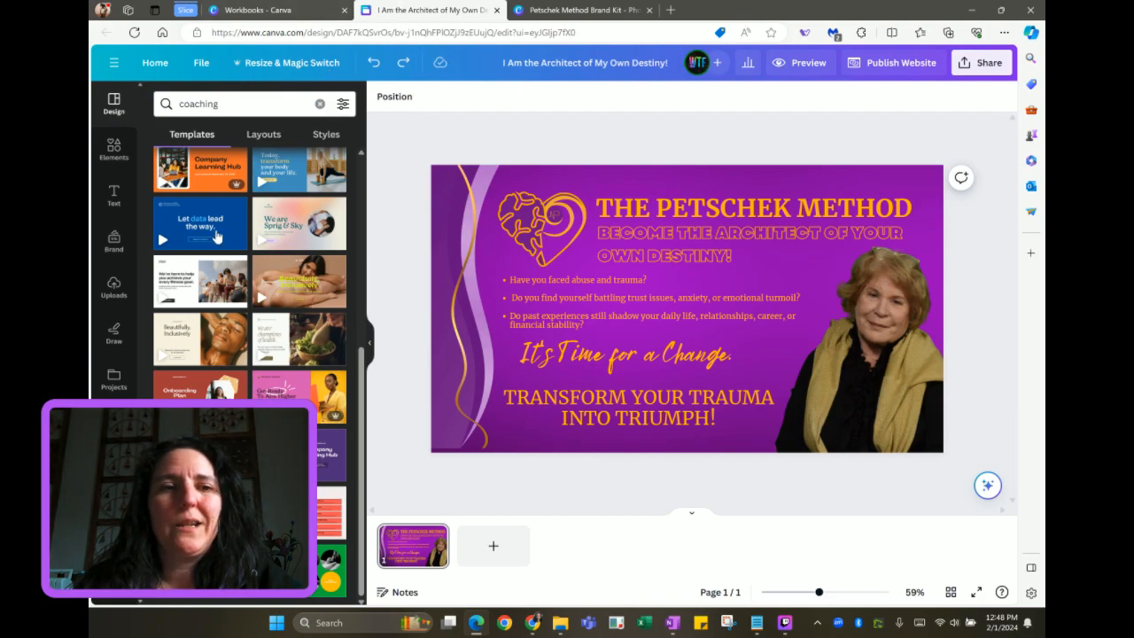
{"action": "scroll", "coordinate": [215, 229], "scroll_direction": "up", "scroll_amount": 10}
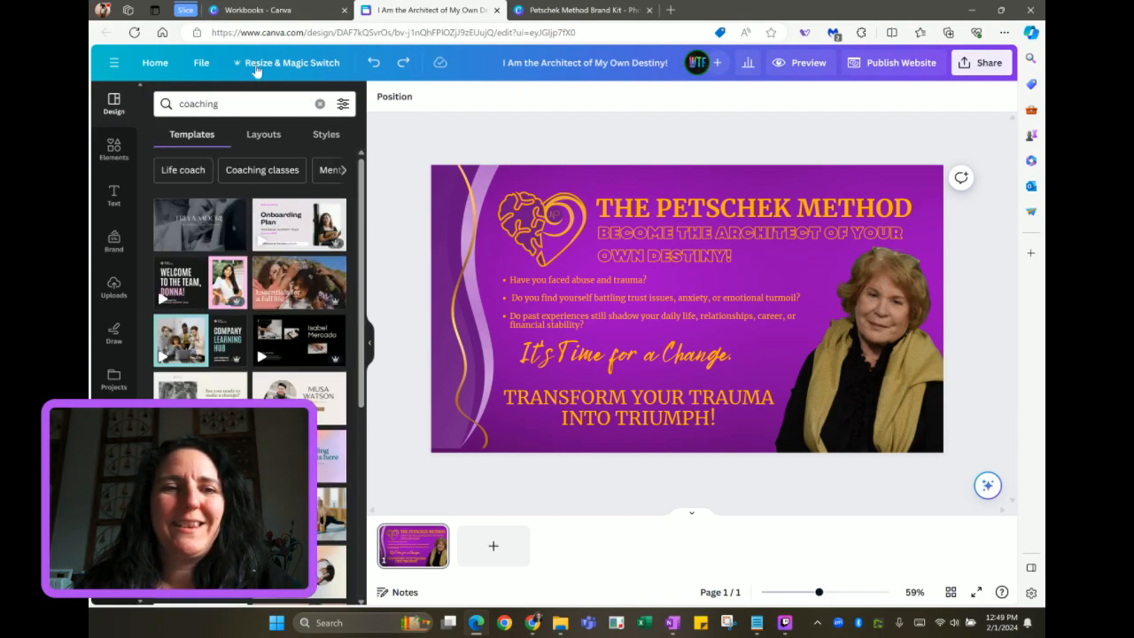
{"action": "left_click", "coordinate": [177, 171]}
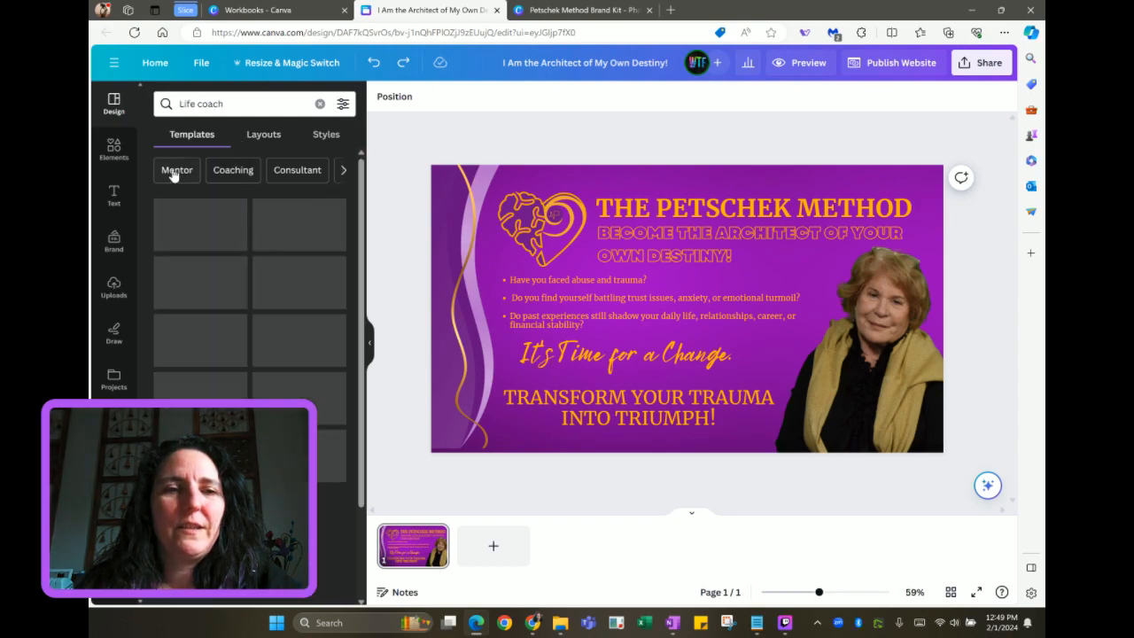
{"action": "left_click", "coordinate": [264, 134]}
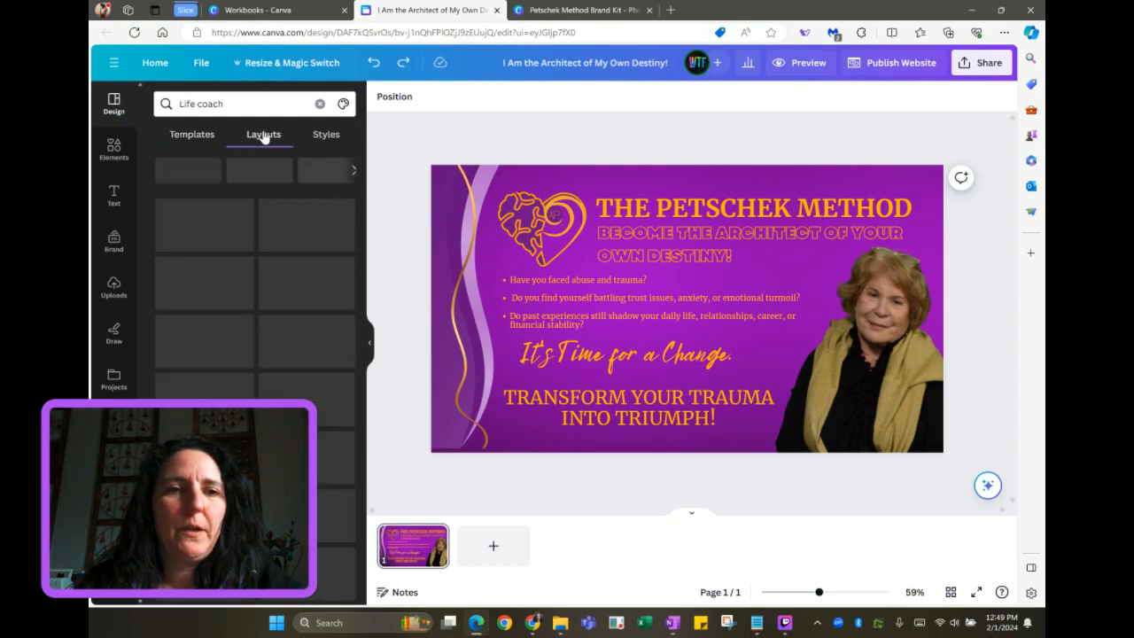
{"action": "left_click", "coordinate": [194, 137]}
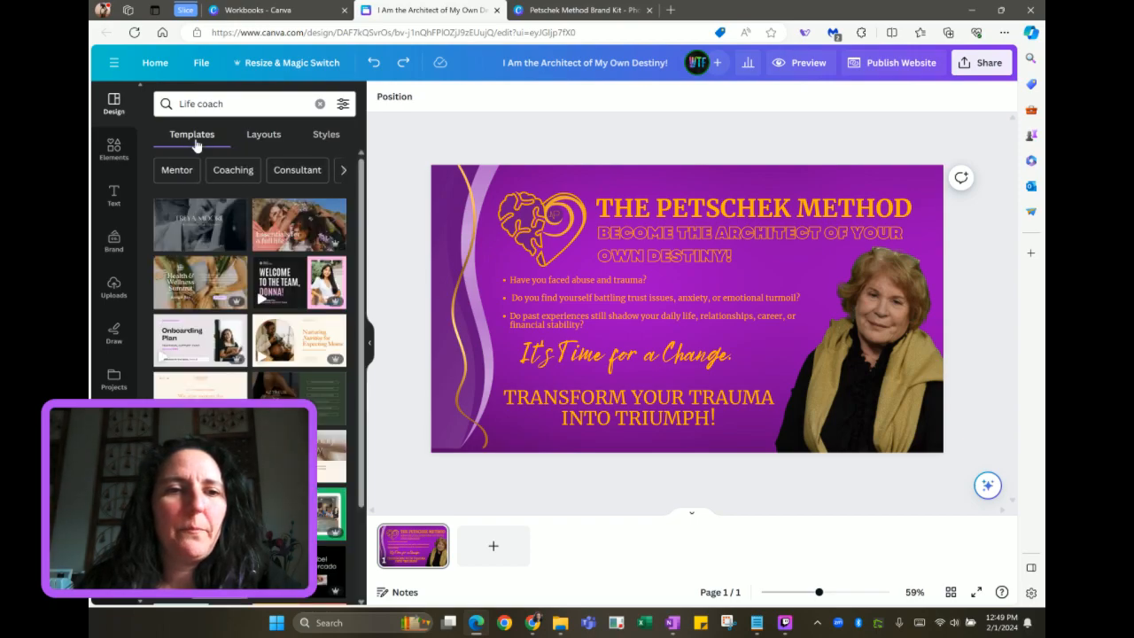
{"action": "scroll", "coordinate": [199, 325], "scroll_direction": "down", "scroll_amount": 10}
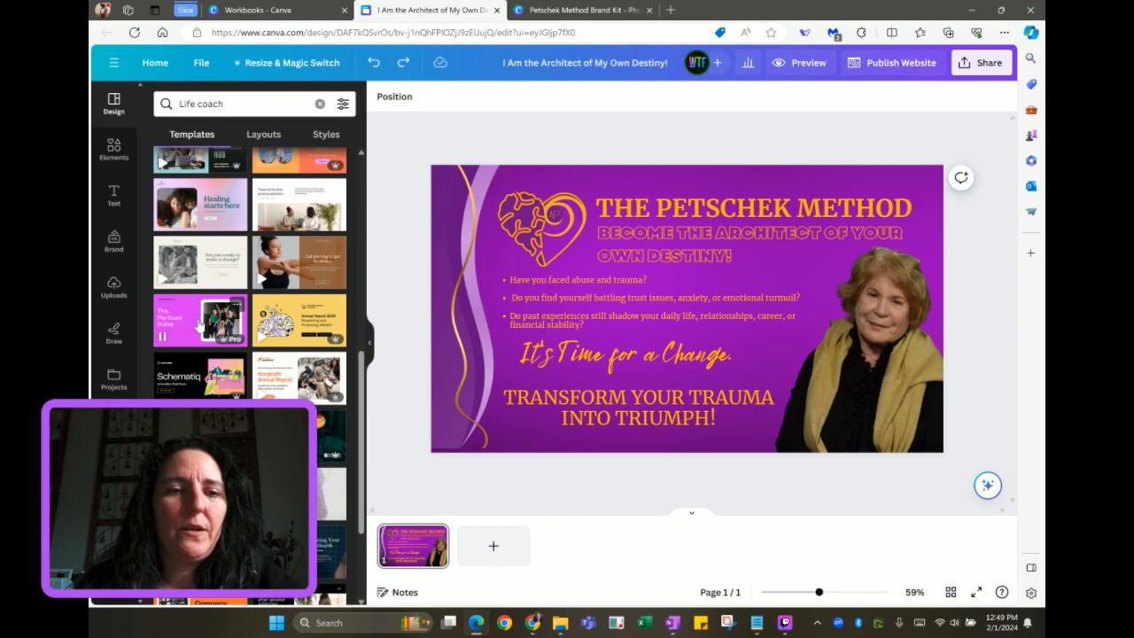
{"action": "scroll", "coordinate": [200, 326], "scroll_direction": "down", "scroll_amount": 2}
{"action": "scroll", "coordinate": [200, 326], "scroll_direction": "down", "scroll_amount": 5}
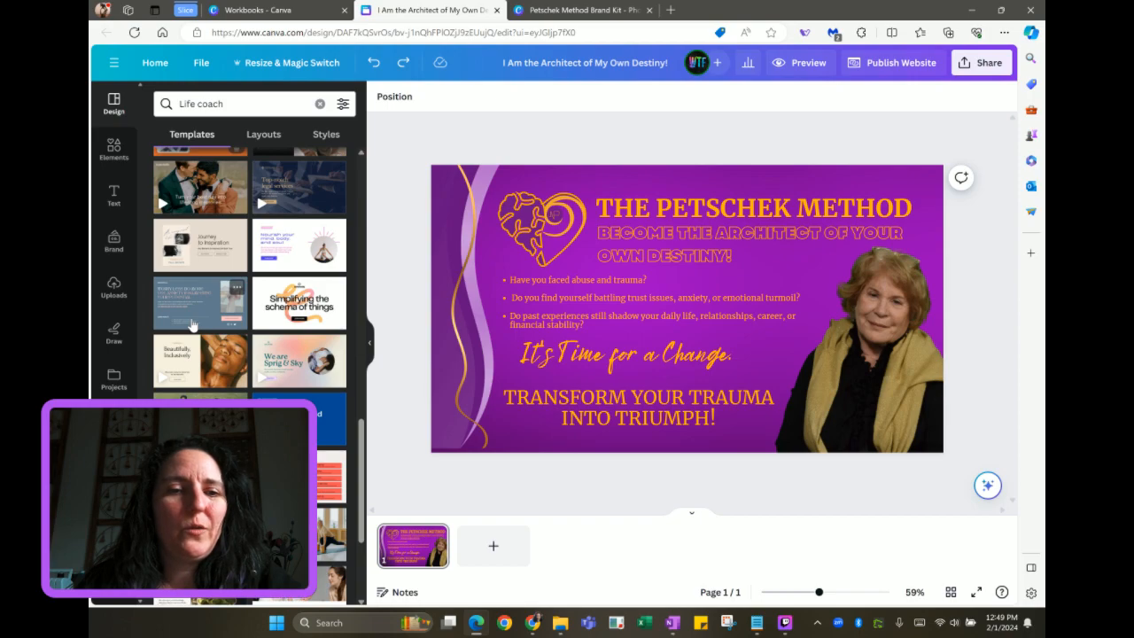
{"action": "scroll", "coordinate": [191, 325], "scroll_direction": "down", "scroll_amount": 3}
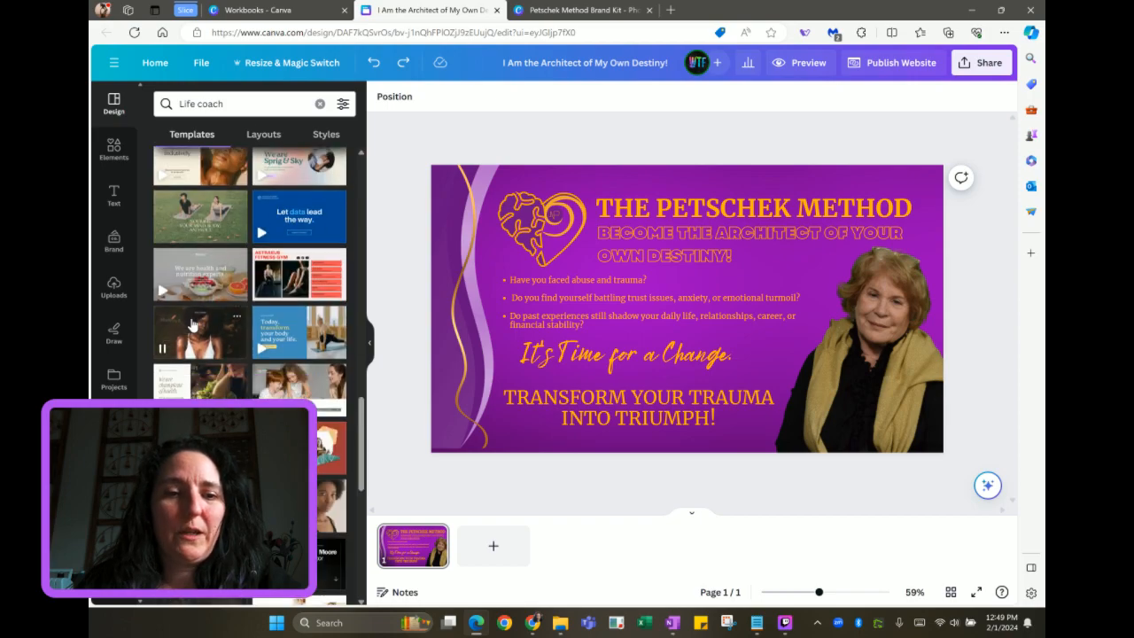
{"action": "left_click", "coordinate": [273, 12]}
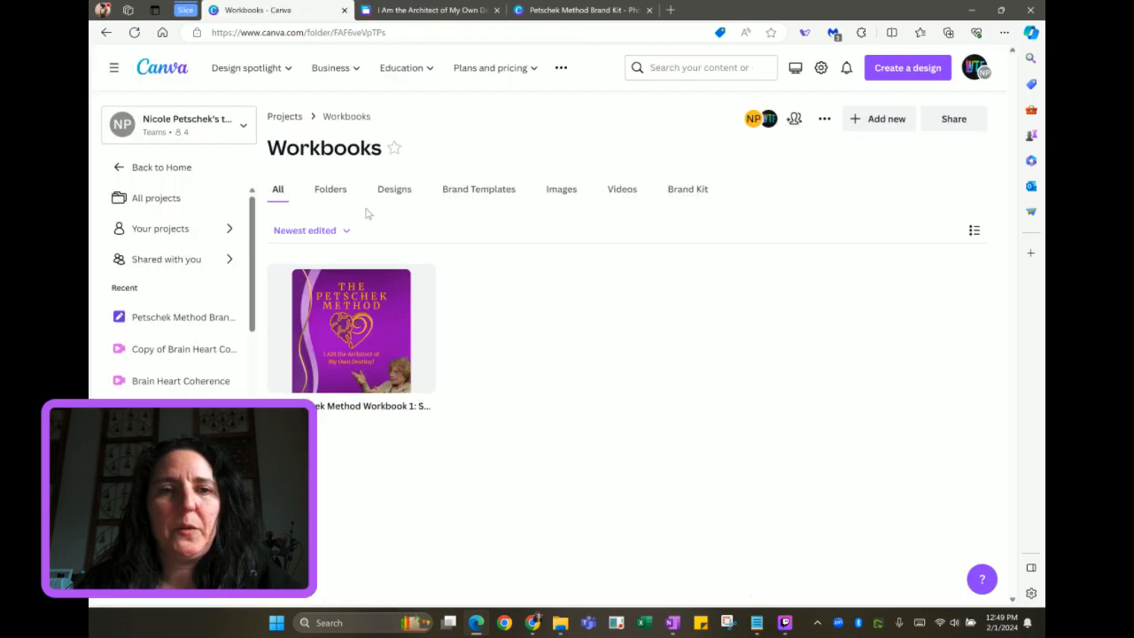
Open the Branding folder from Projects and start creating a new design in it
{"action": "left_click", "coordinate": [293, 118]}
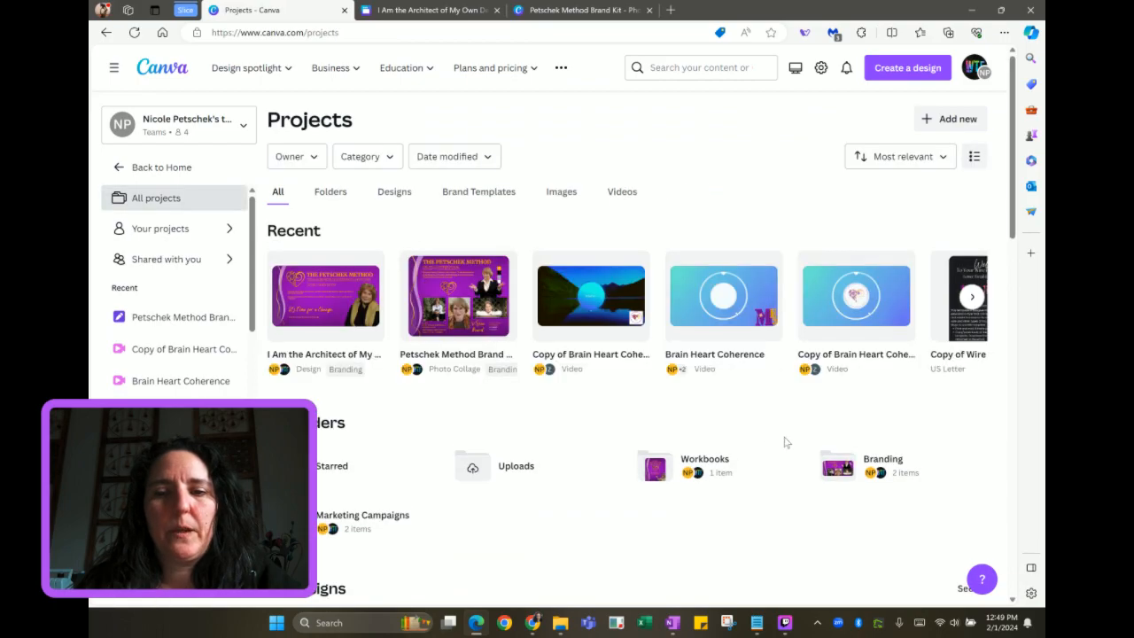
{"action": "left_click", "coordinate": [852, 476]}
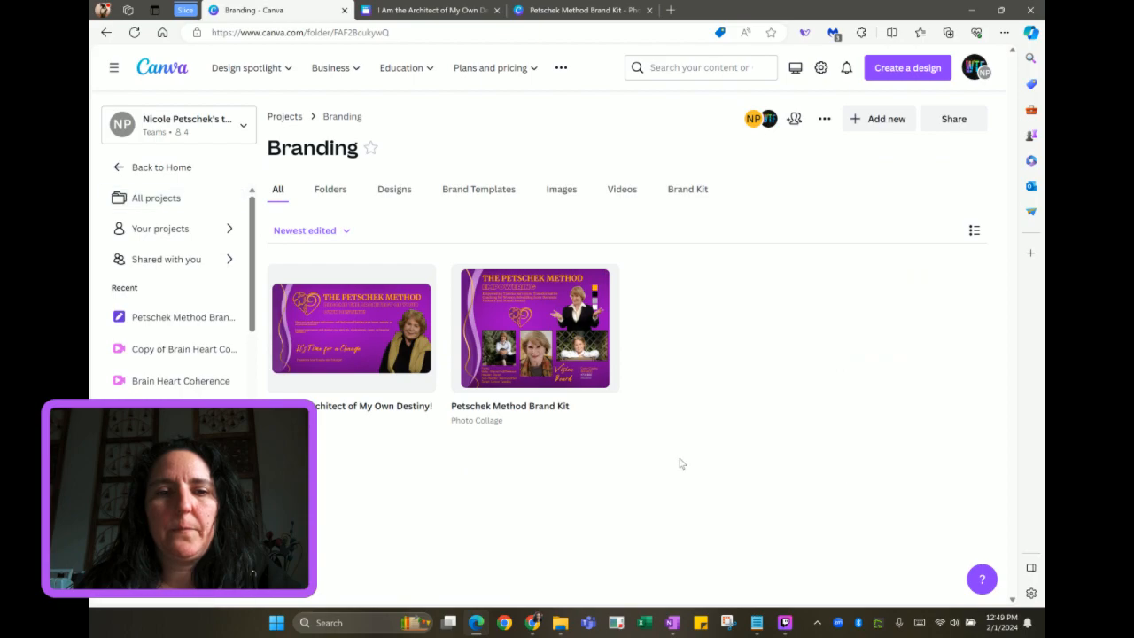
{"action": "left_click", "coordinate": [859, 122]}
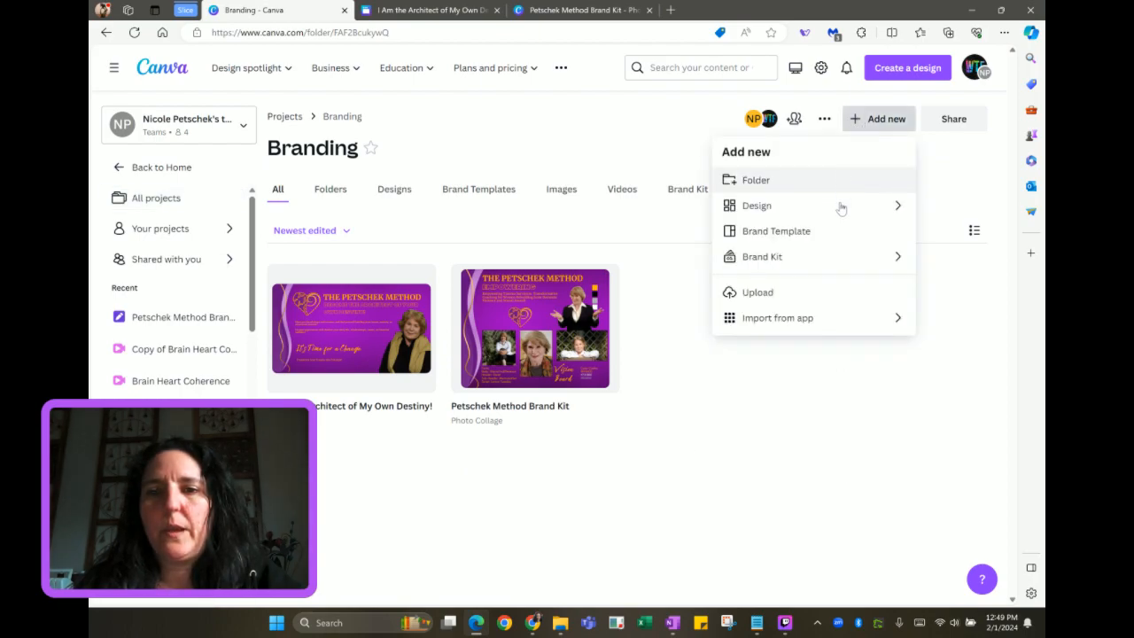
{"action": "left_click", "coordinate": [840, 206]}
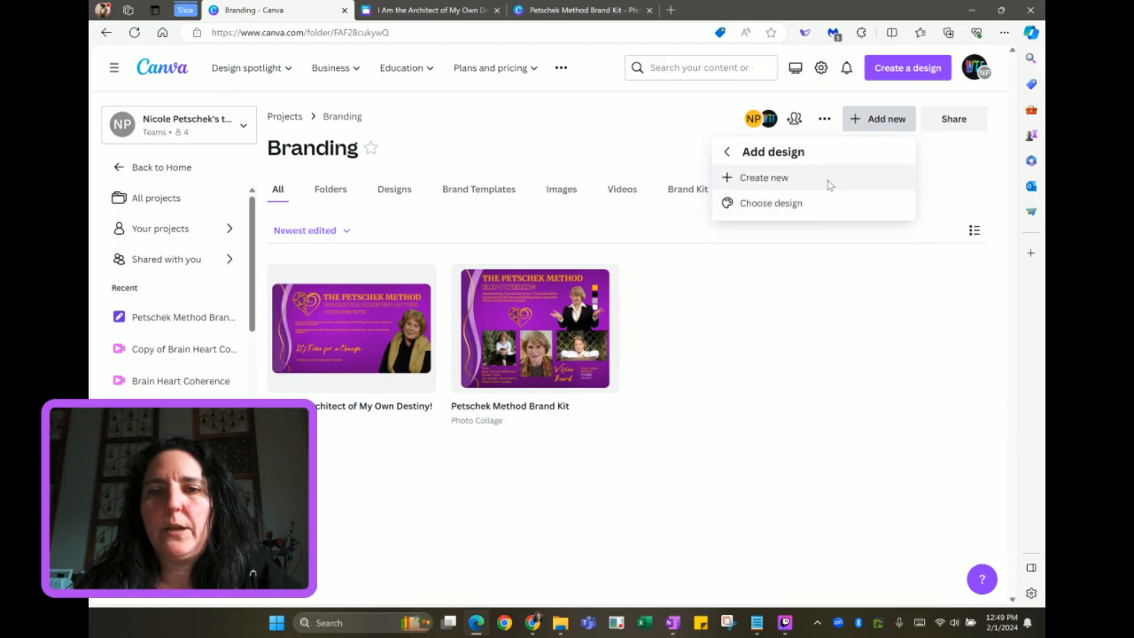
{"action": "left_click", "coordinate": [829, 183]}
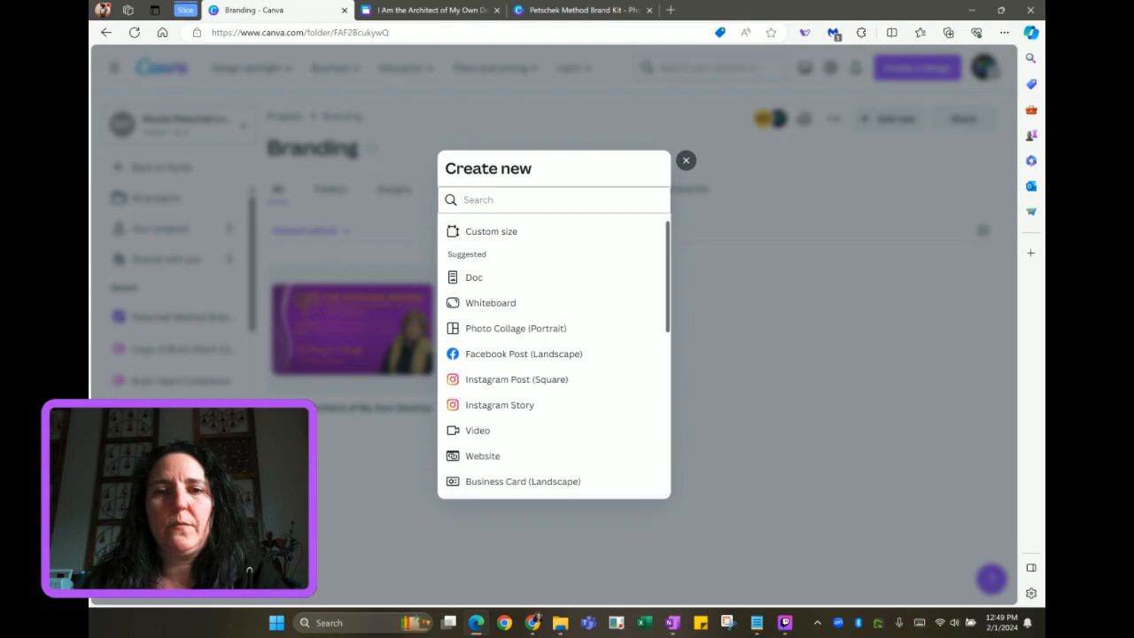
Search design types for 'presen' and create a blank Presentation (16:9)
{"action": "left_click", "coordinate": [554, 199]}
{"action": "type", "text": "presen"}
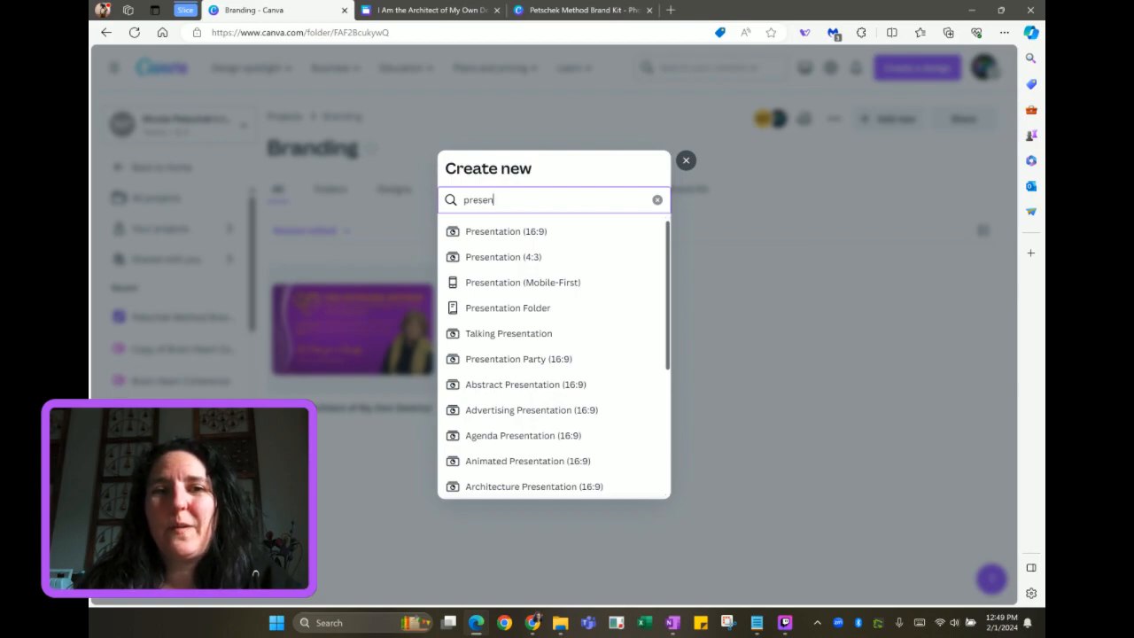
{"action": "left_click", "coordinate": [503, 233]}
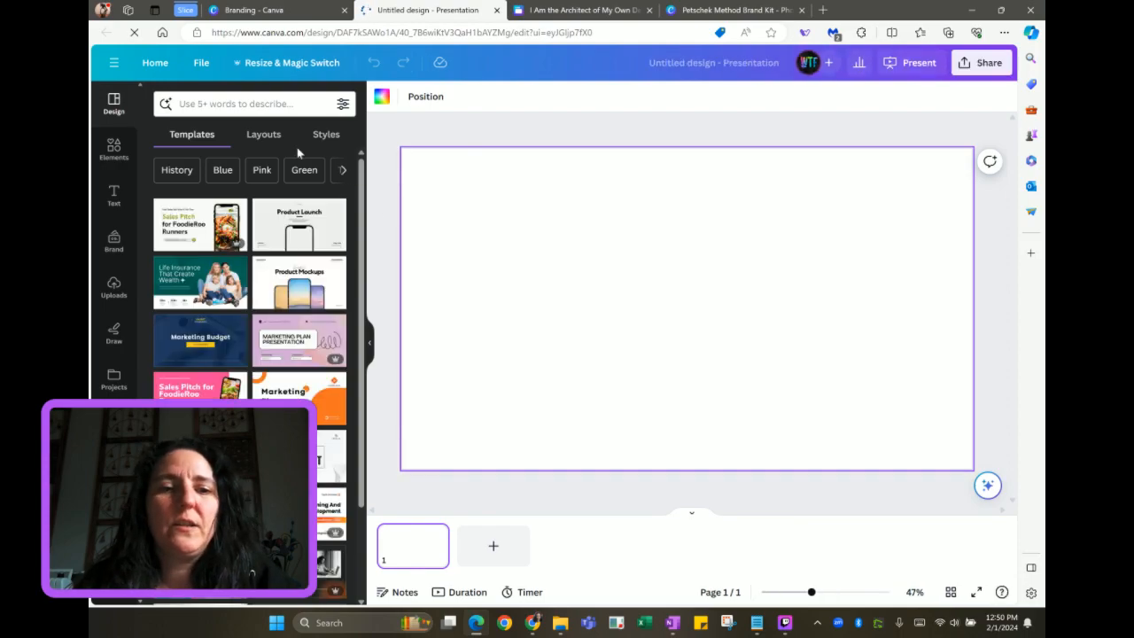
Search templates for 'coaching' and apply the Wellness Coach template's WELLNESS COACH cover to page 1
{"action": "left_click", "coordinate": [255, 103]}
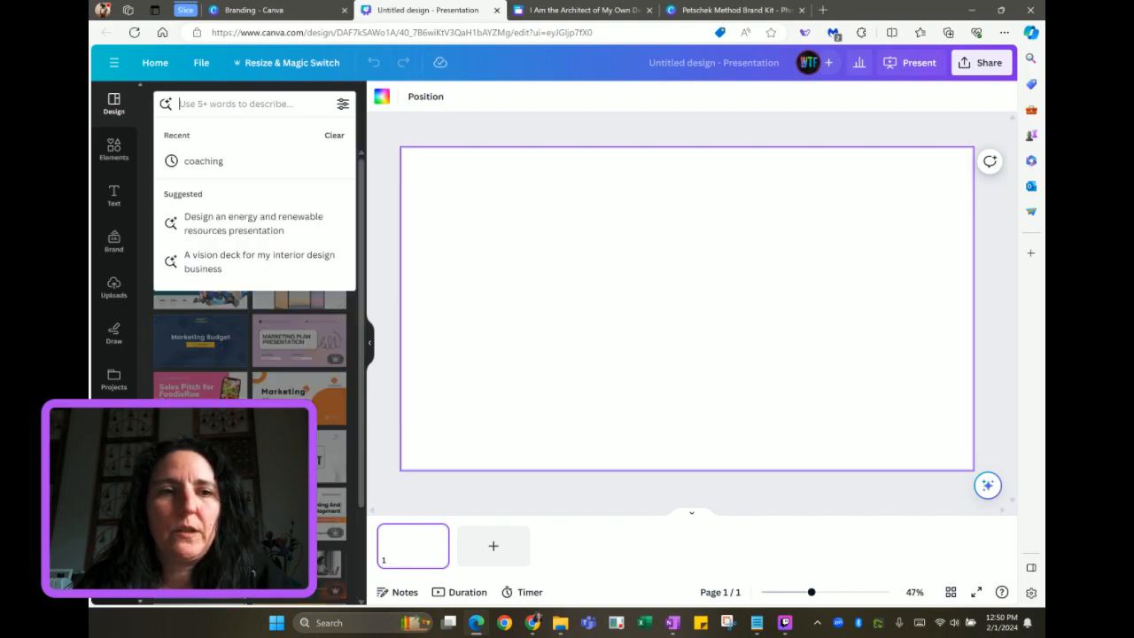
{"action": "left_click", "coordinate": [203, 160]}
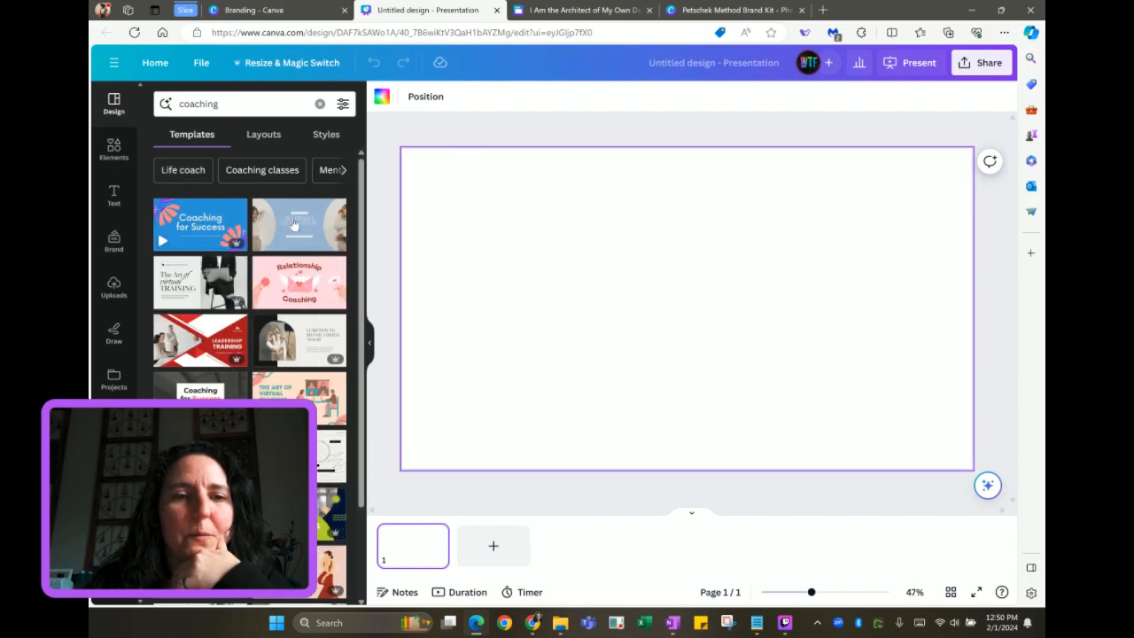
{"action": "scroll", "coordinate": [265, 293], "scroll_direction": "down", "scroll_amount": 3}
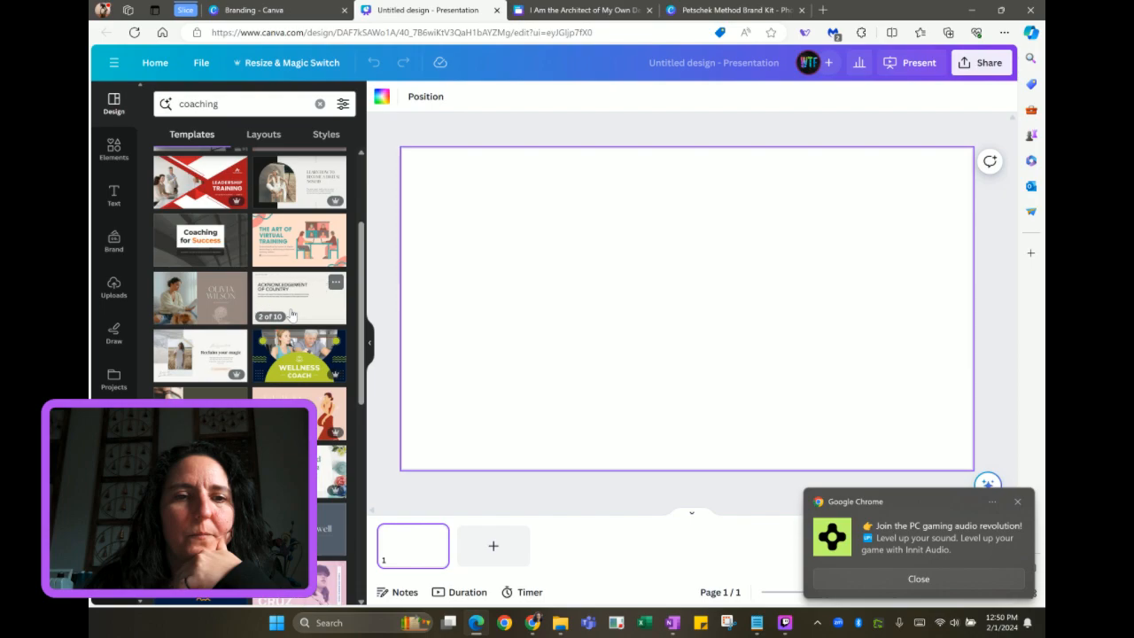
{"action": "scroll", "coordinate": [291, 314], "scroll_direction": "down", "scroll_amount": 1}
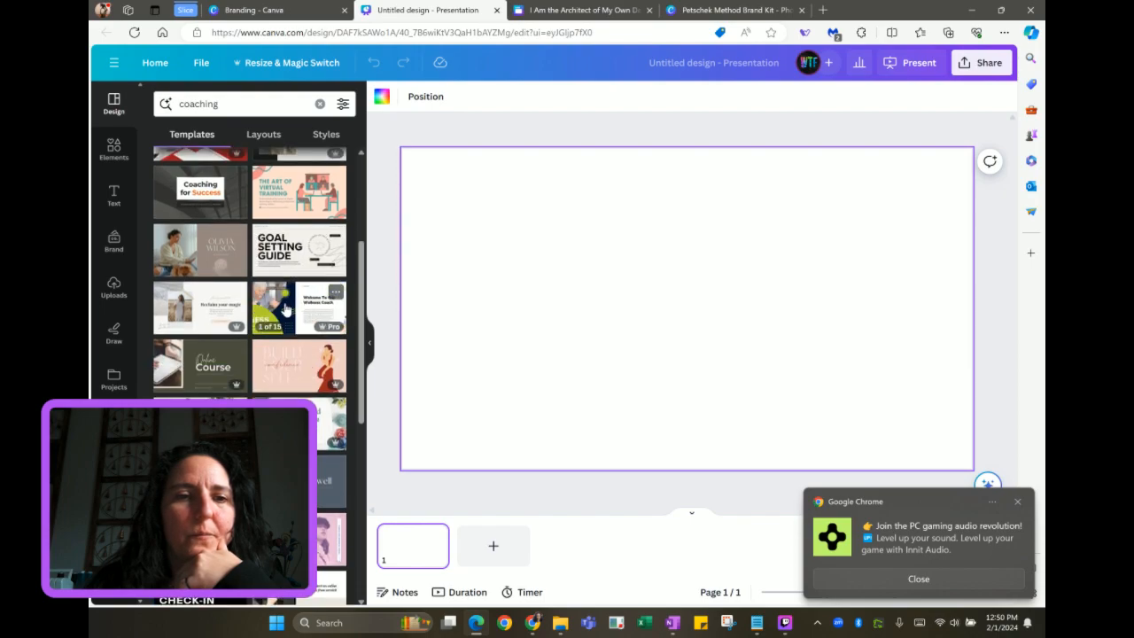
{"action": "left_click", "coordinate": [286, 309]}
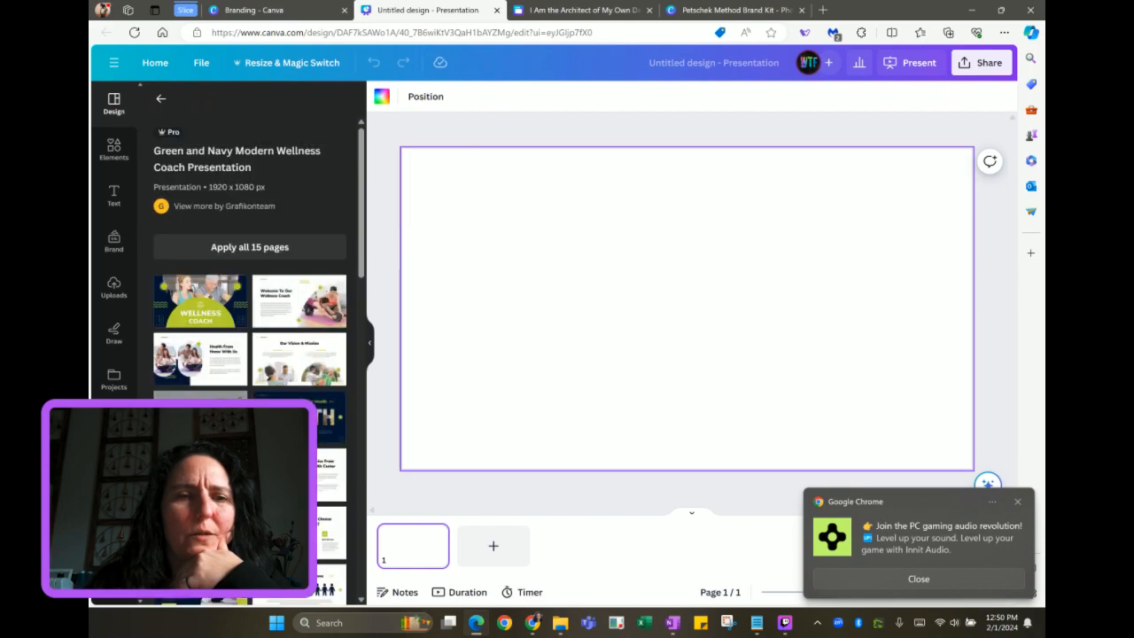
{"action": "scroll", "coordinate": [287, 308], "scroll_direction": "down", "scroll_amount": 3}
{"action": "scroll", "coordinate": [250, 360], "scroll_direction": "up", "scroll_amount": 3}
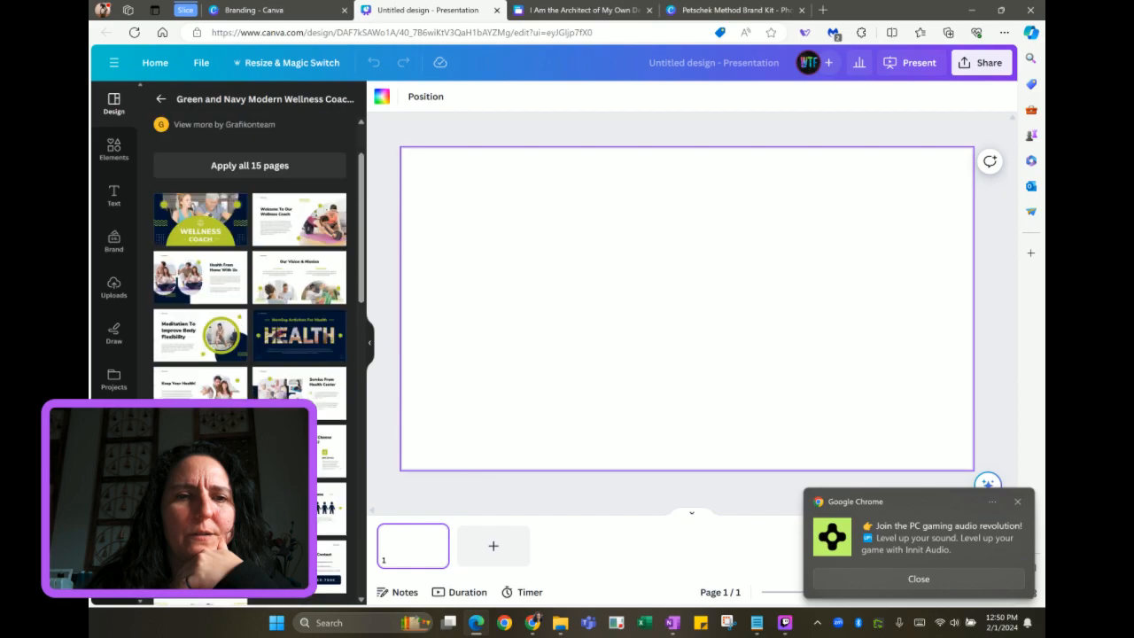
{"action": "left_click", "coordinate": [232, 273]}
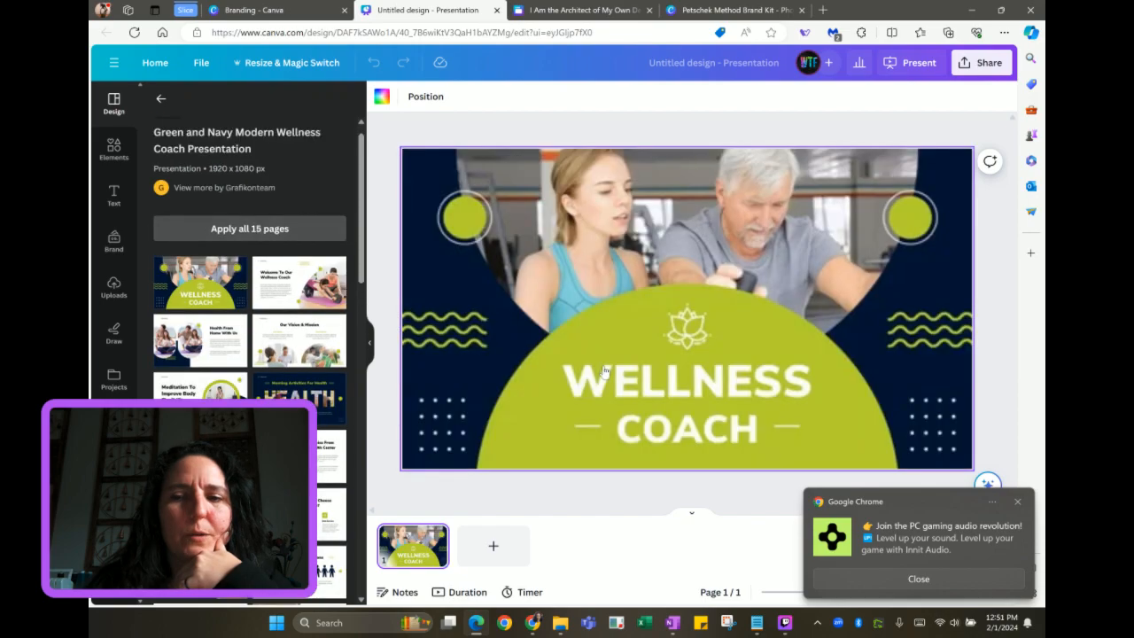
Dismiss the Chrome notification and fill the presentation with all 15 Wellness Coach template pages
{"action": "left_click", "coordinate": [848, 576]}
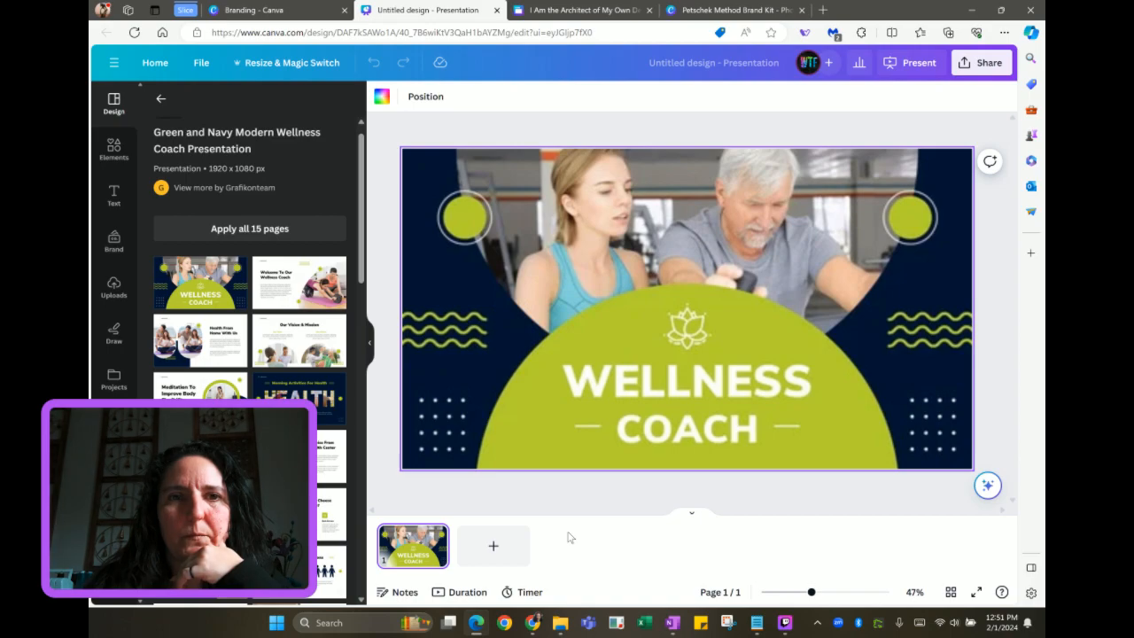
{"action": "left_click", "coordinate": [247, 228]}
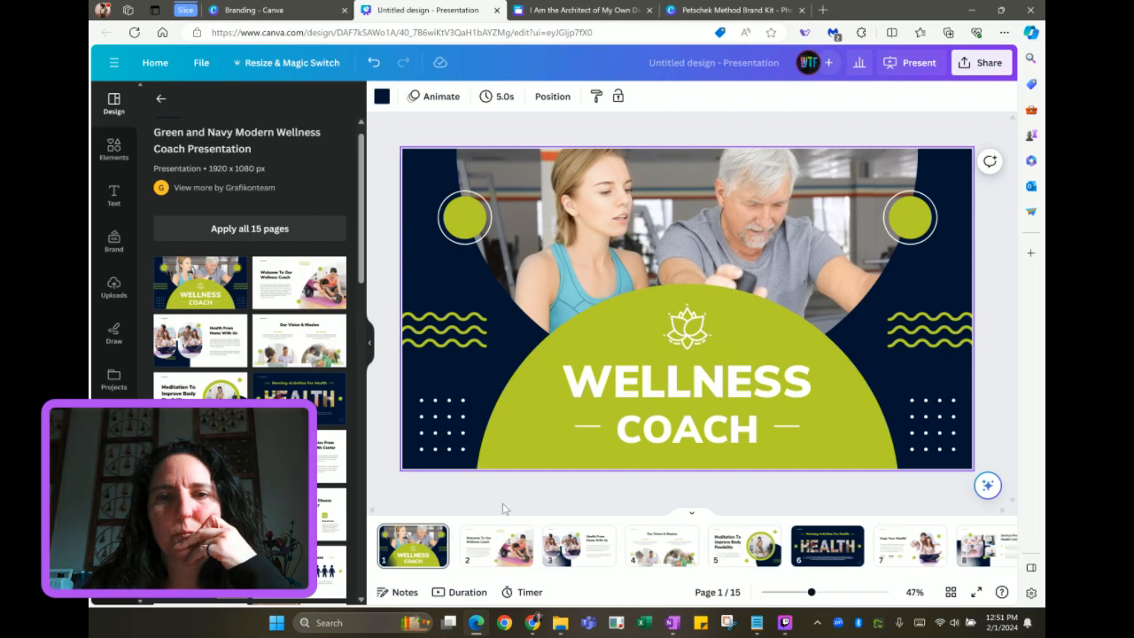
{"action": "left_click", "coordinate": [608, 11]}
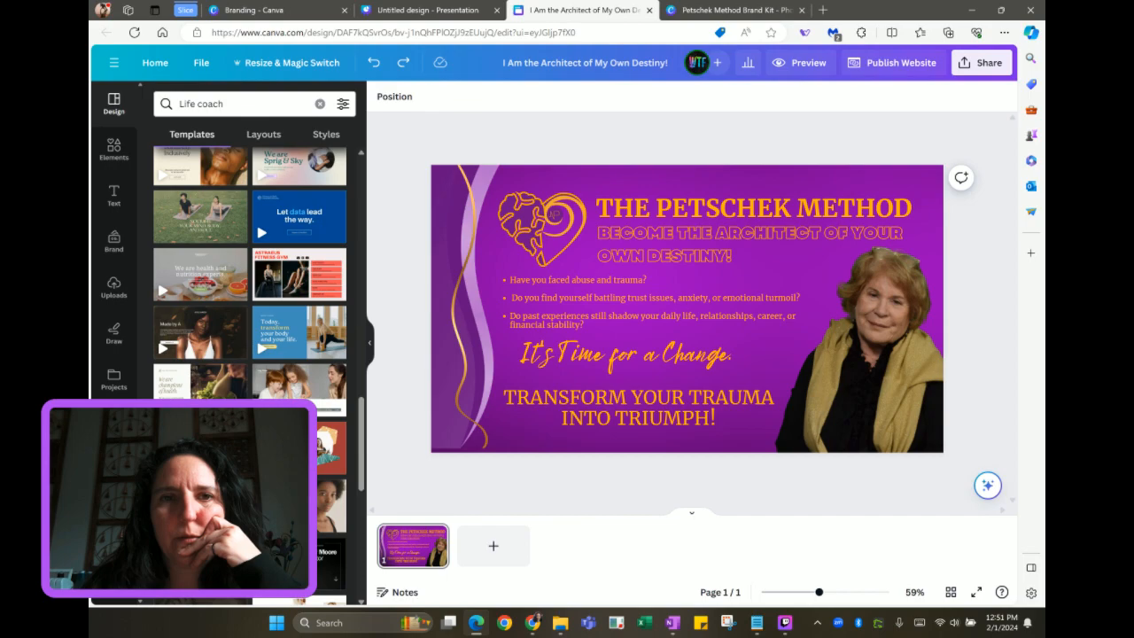
{"action": "left_click", "coordinate": [445, 14]}
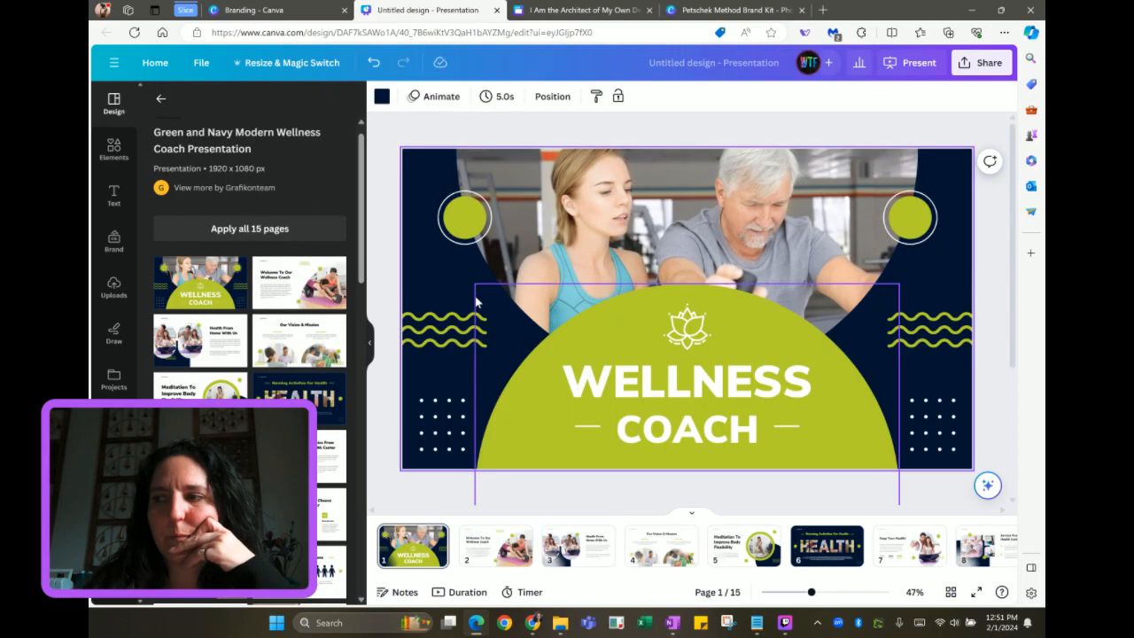
{"action": "scroll", "coordinate": [490, 554], "scroll_direction": "right", "scroll_amount": 3}
Open the template's Keep Your Health! slide and marquee-select every element on it
{"action": "scroll", "coordinate": [490, 554], "scroll_direction": "right", "scroll_amount": 6}
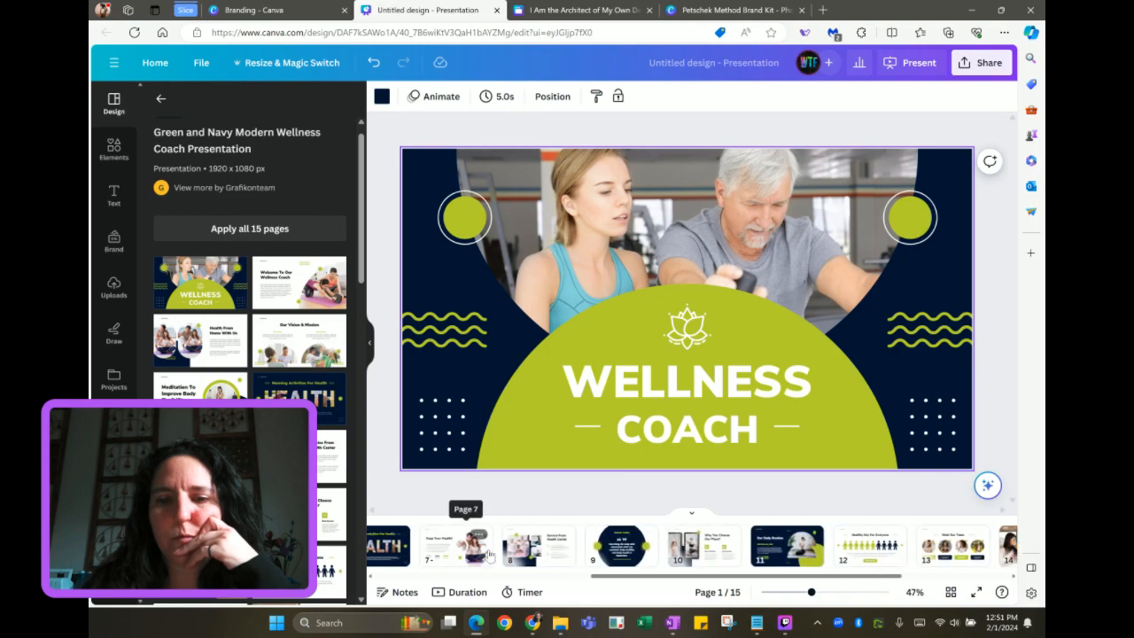
{"action": "scroll", "coordinate": [490, 554], "scroll_direction": "left", "scroll_amount": 5}
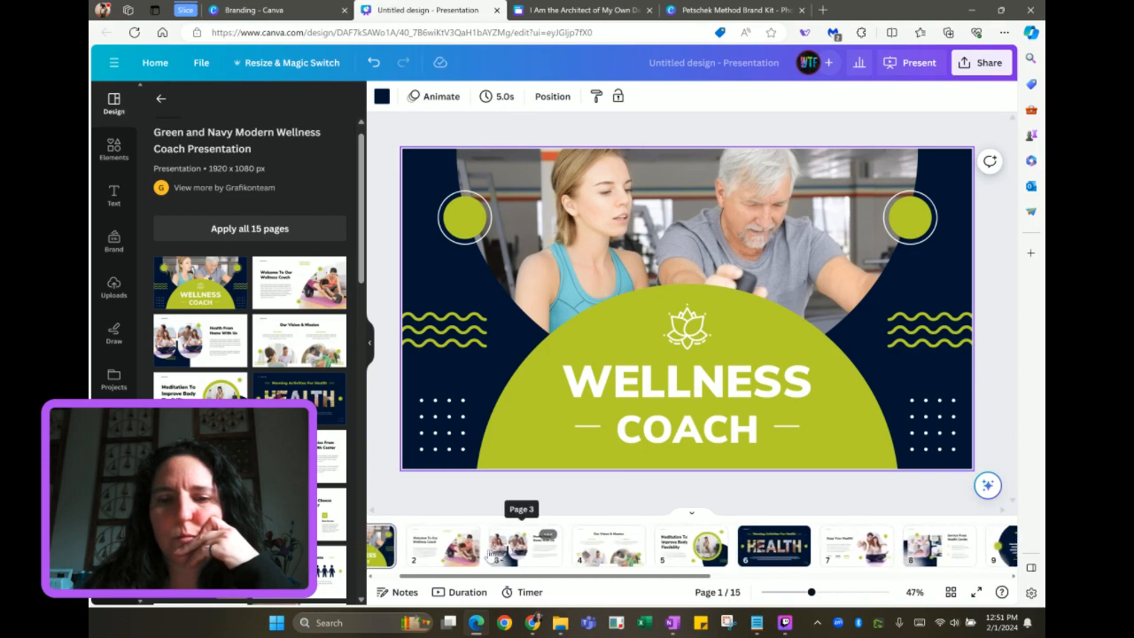
{"action": "scroll", "coordinate": [490, 553], "scroll_direction": "left", "scroll_amount": 1}
{"action": "left_click", "coordinate": [489, 552]}
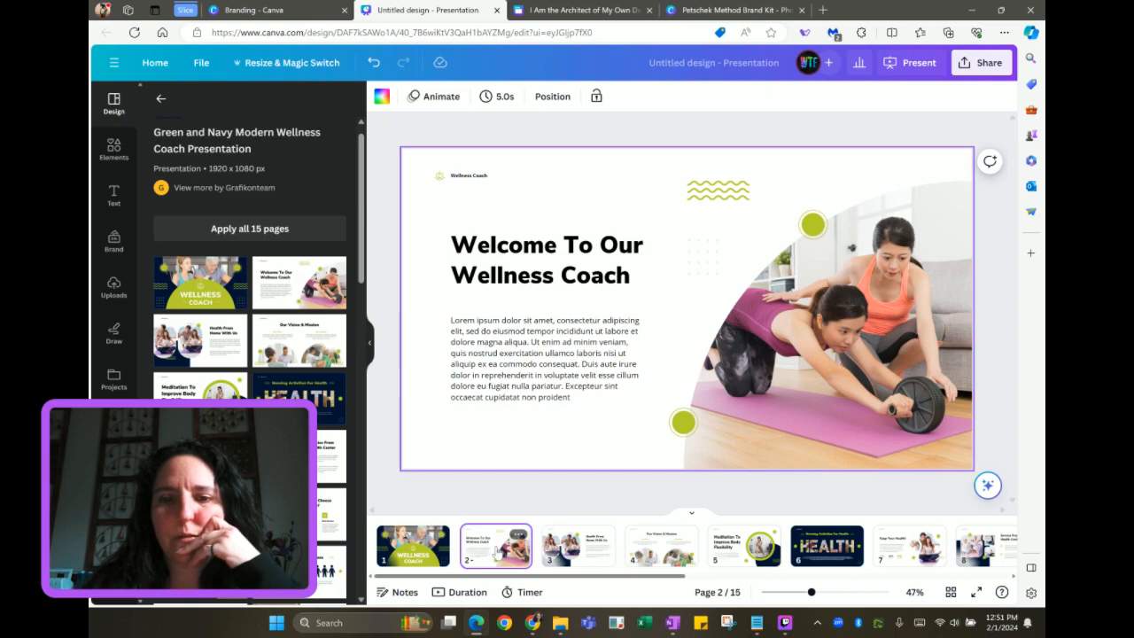
{"action": "scroll", "coordinate": [497, 550], "scroll_direction": "down", "scroll_amount": 3}
{"action": "scroll", "coordinate": [497, 551], "scroll_direction": "down", "scroll_amount": 1}
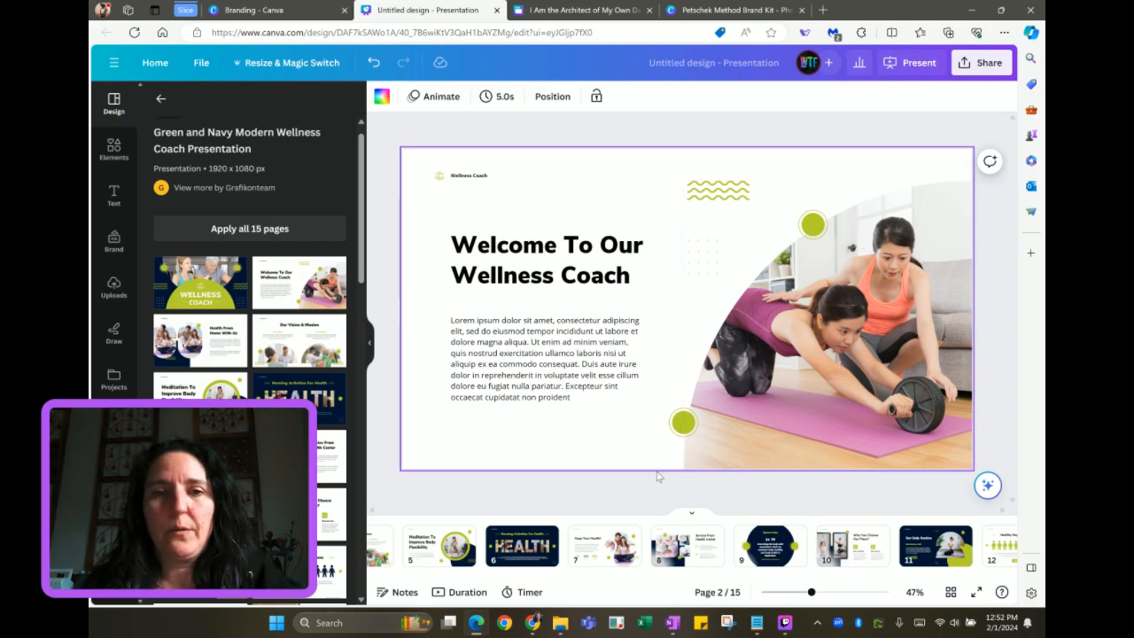
{"action": "left_click", "coordinate": [596, 551]}
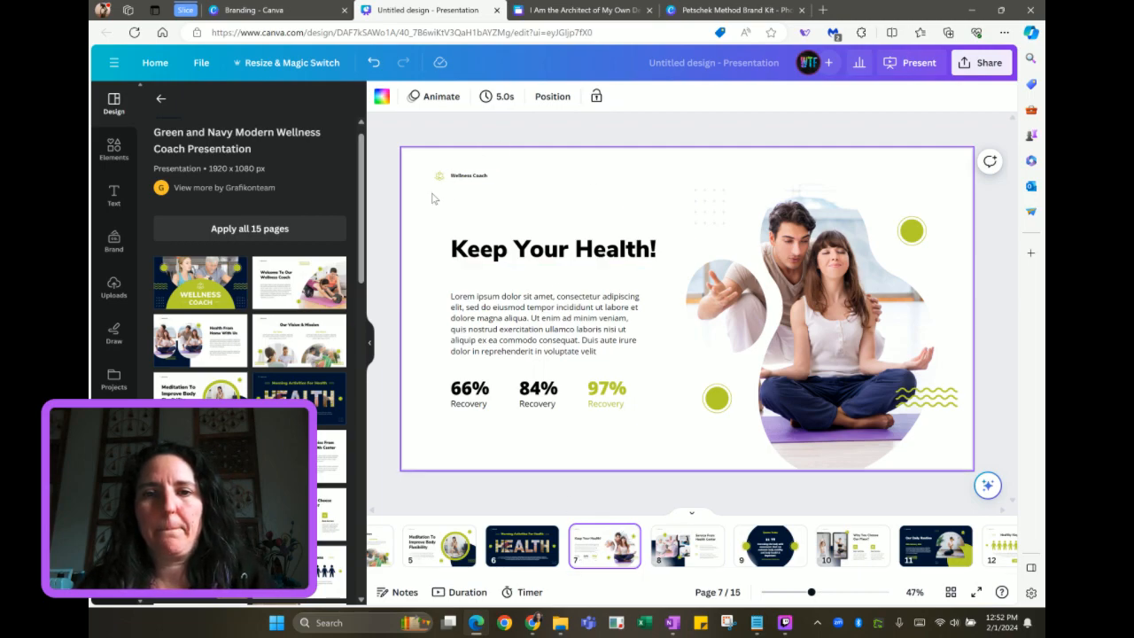
{"action": "left_click_drag", "start_coordinate": [432, 198], "coordinate": [945, 445]}
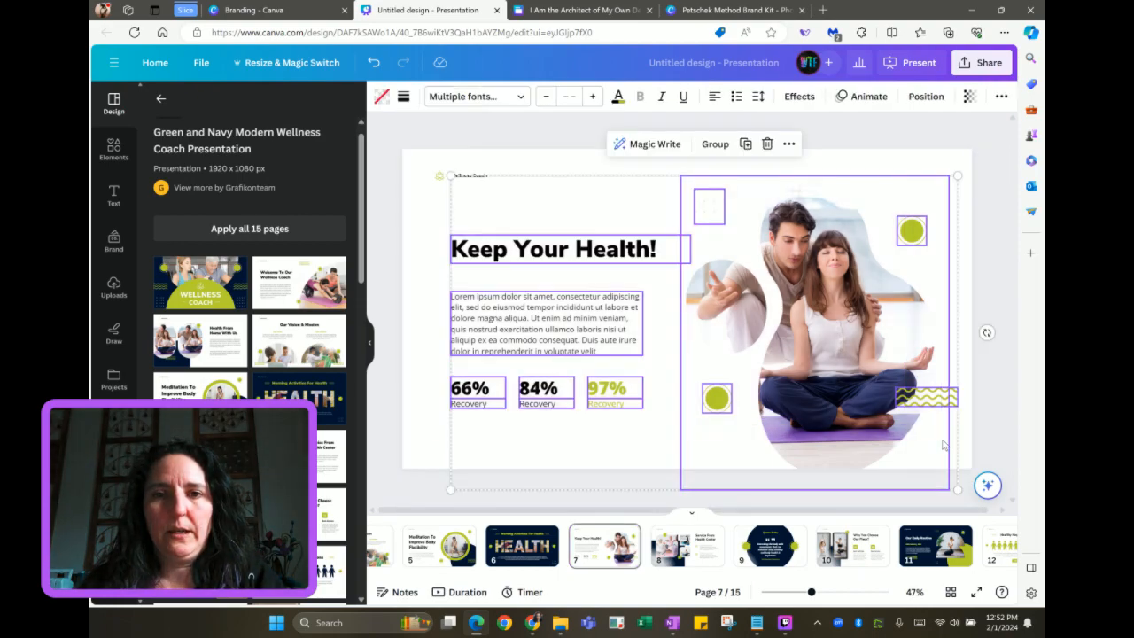
{"action": "left_click", "coordinate": [553, 12]}
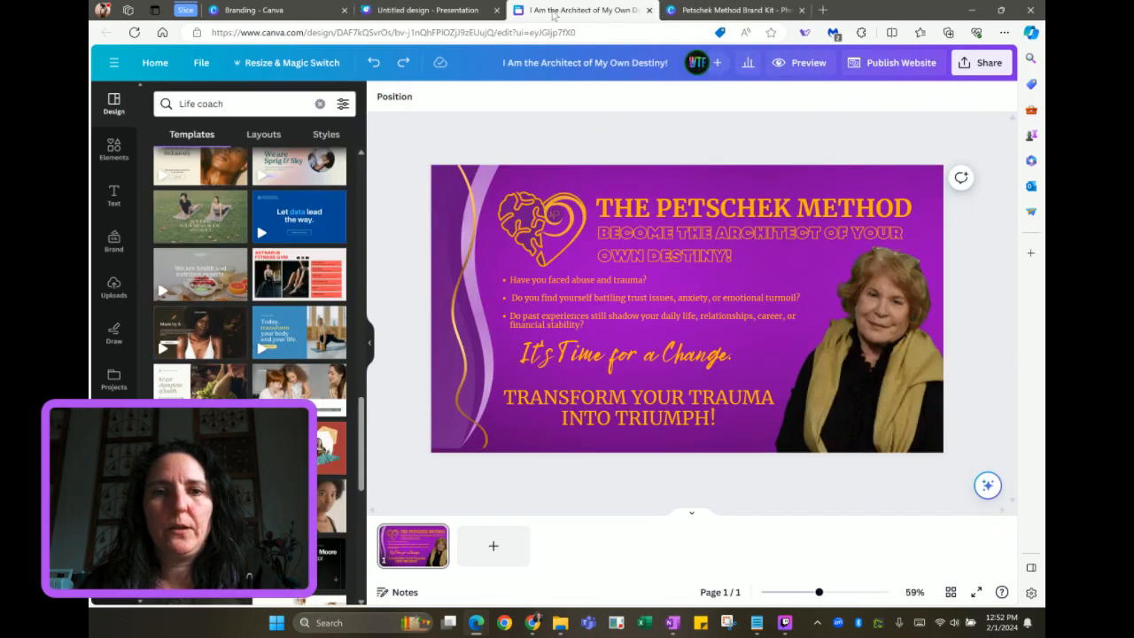
Add a second website page and paste the Keep Your Health! layout with its photo and 66%, 84%, 97% stats
{"action": "left_click", "coordinate": [490, 544]}
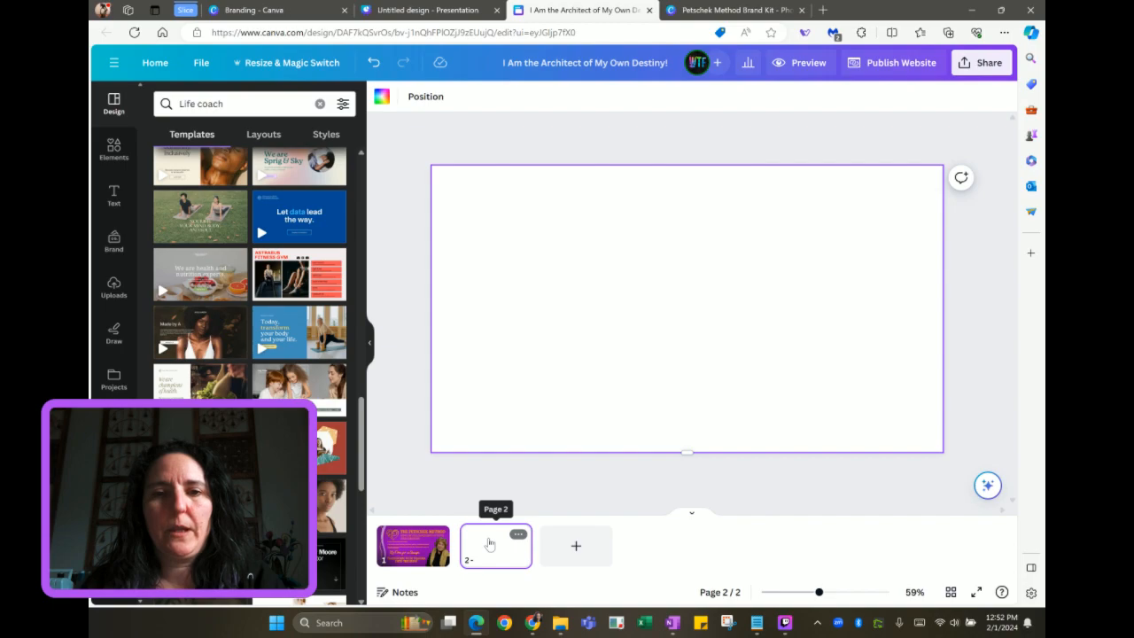
{"action": "key", "text": "ctrl+v"}
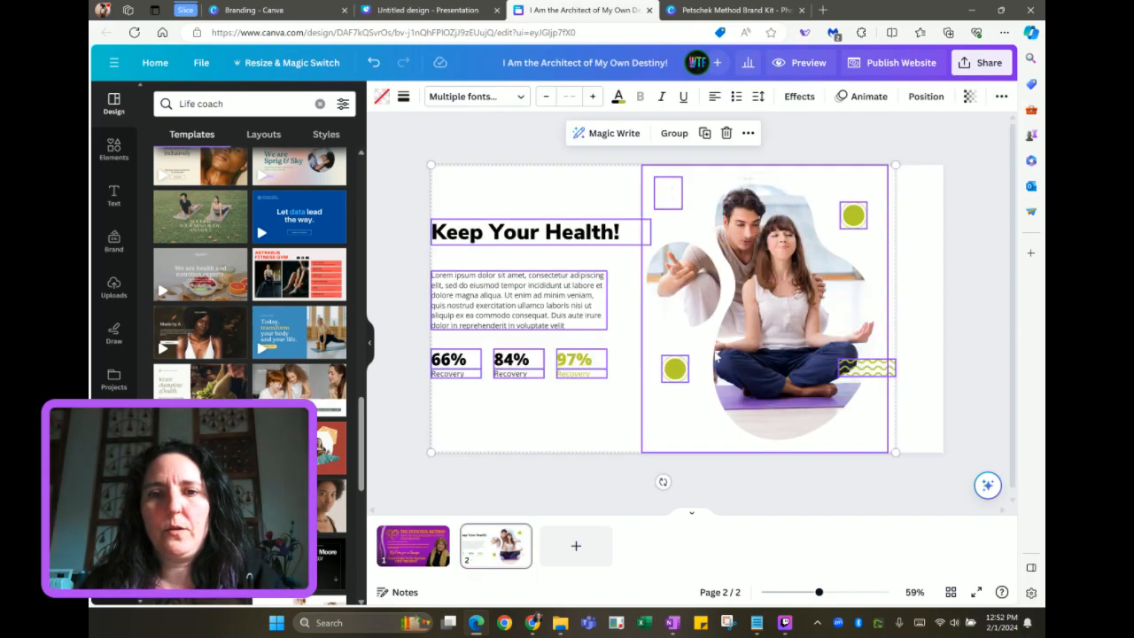
{"action": "left_click_drag", "start_coordinate": [714, 349], "coordinate": [736, 350]}
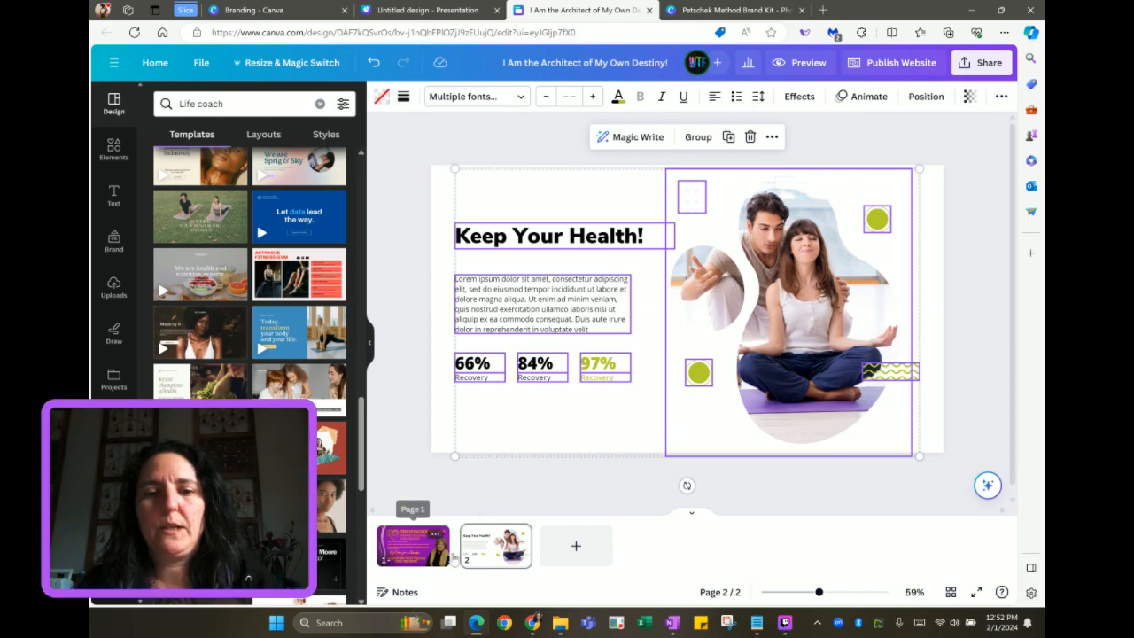
{"action": "left_click", "coordinate": [691, 518]}
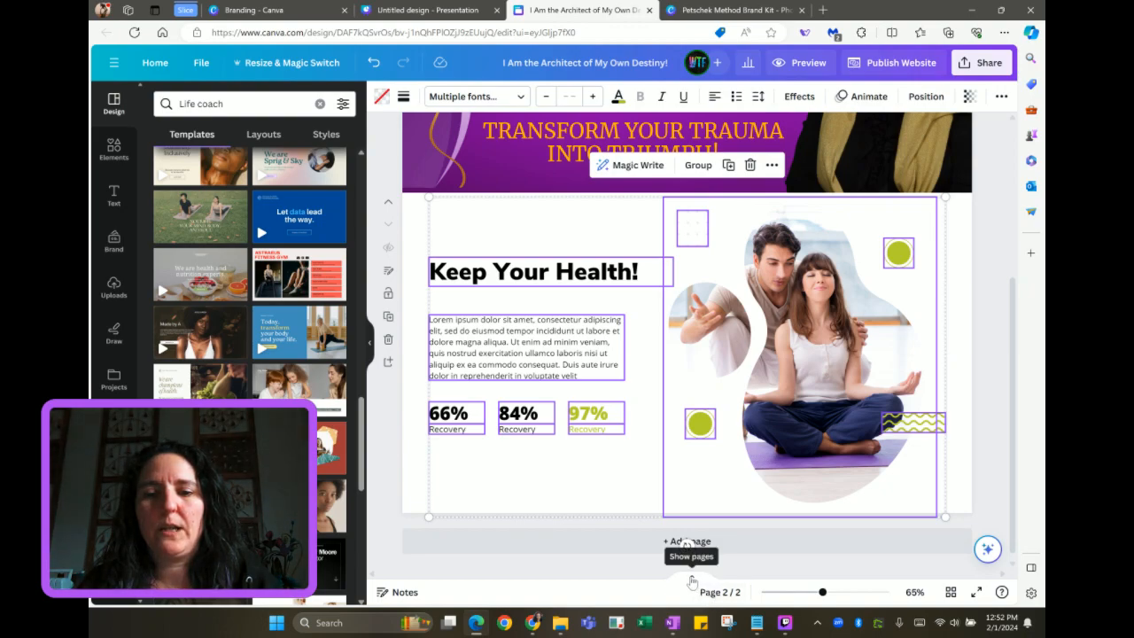
{"action": "left_click", "coordinate": [691, 580]}
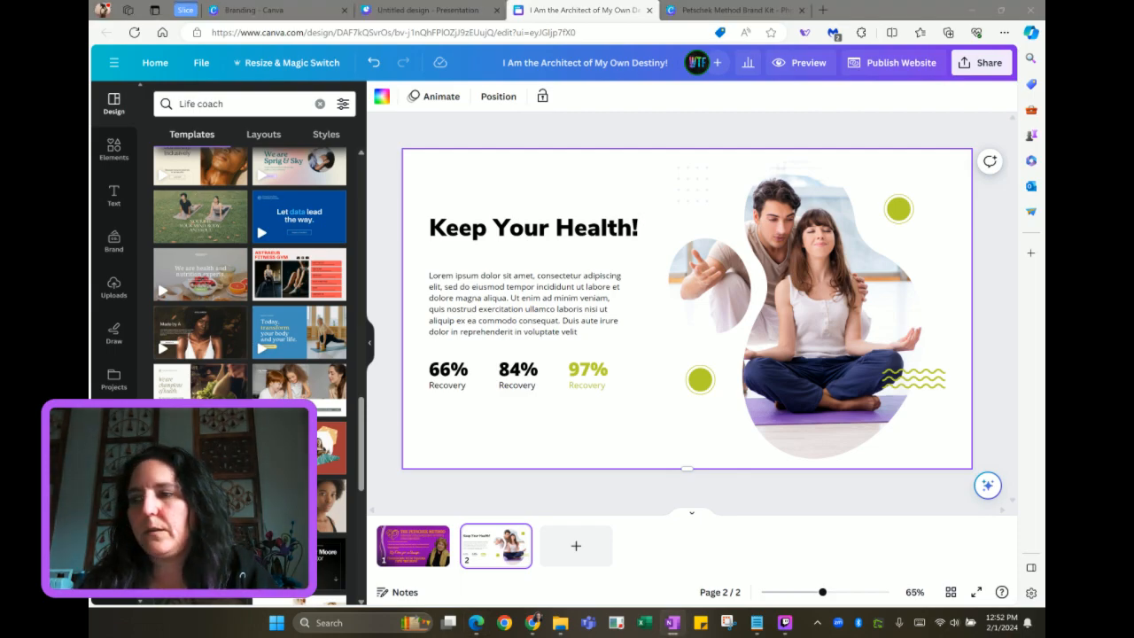
Retitle the heading 'The Petschek Method: A 12-Week Journey to Empowerment' in Merriweather, breaking after Method:
{"action": "double_click", "coordinate": [564, 233]}
{"action": "type", "text": "The Petschek Method: A 12-Week Journey to Empowerment"}
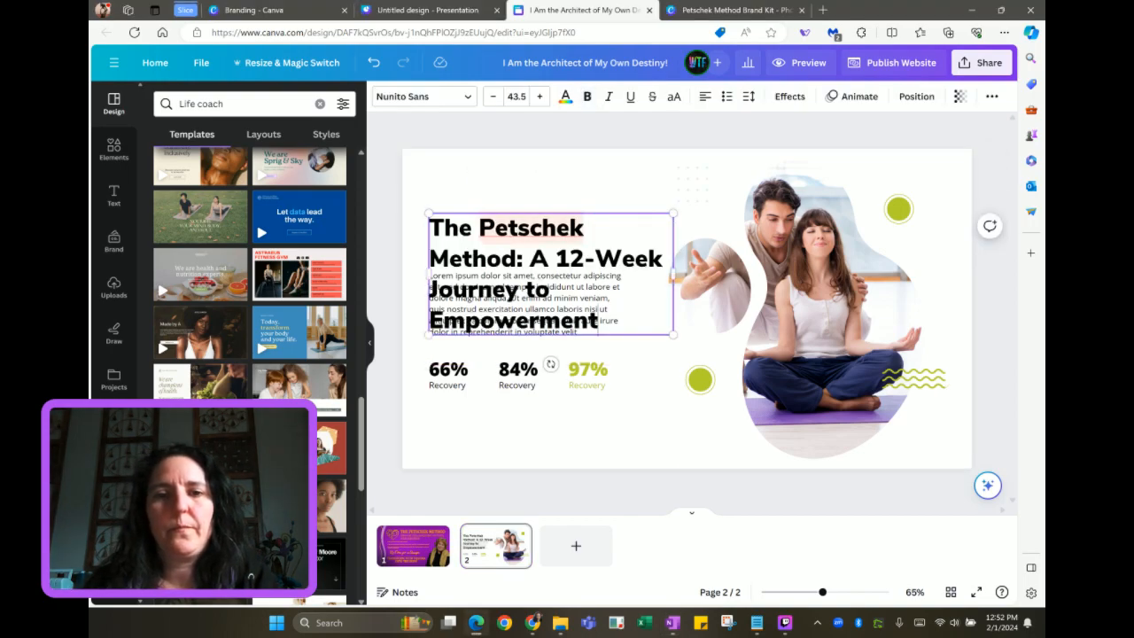
{"action": "left_click_drag", "start_coordinate": [556, 236], "coordinate": [548, 178]}
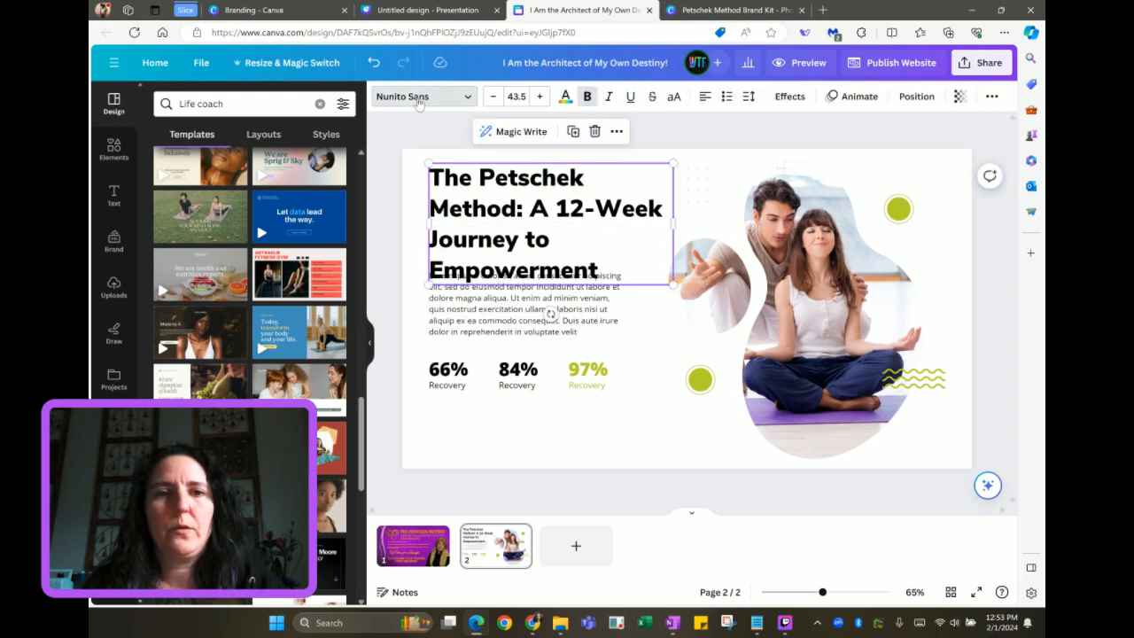
{"action": "left_click", "coordinate": [419, 97]}
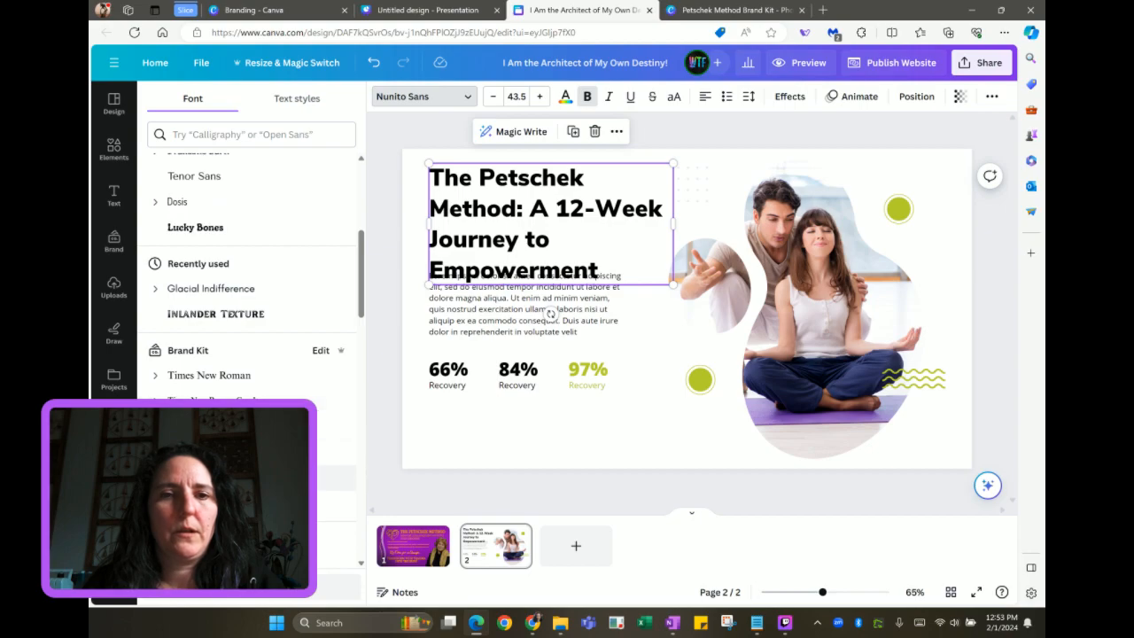
{"action": "left_click", "coordinate": [336, 476]}
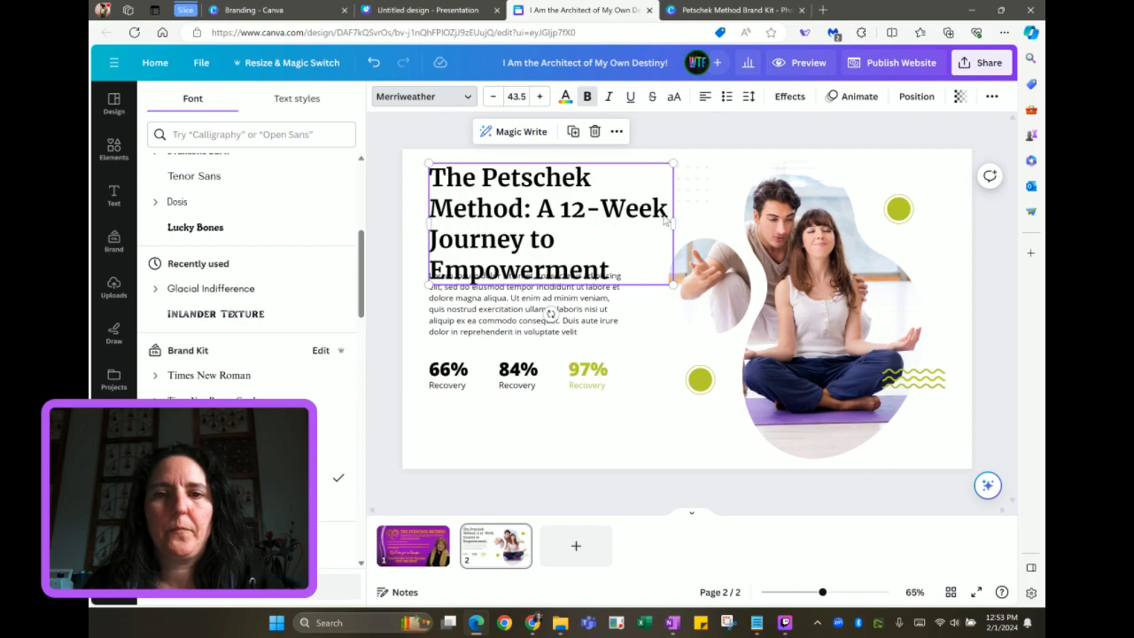
{"action": "left_click", "coordinate": [536, 213]}
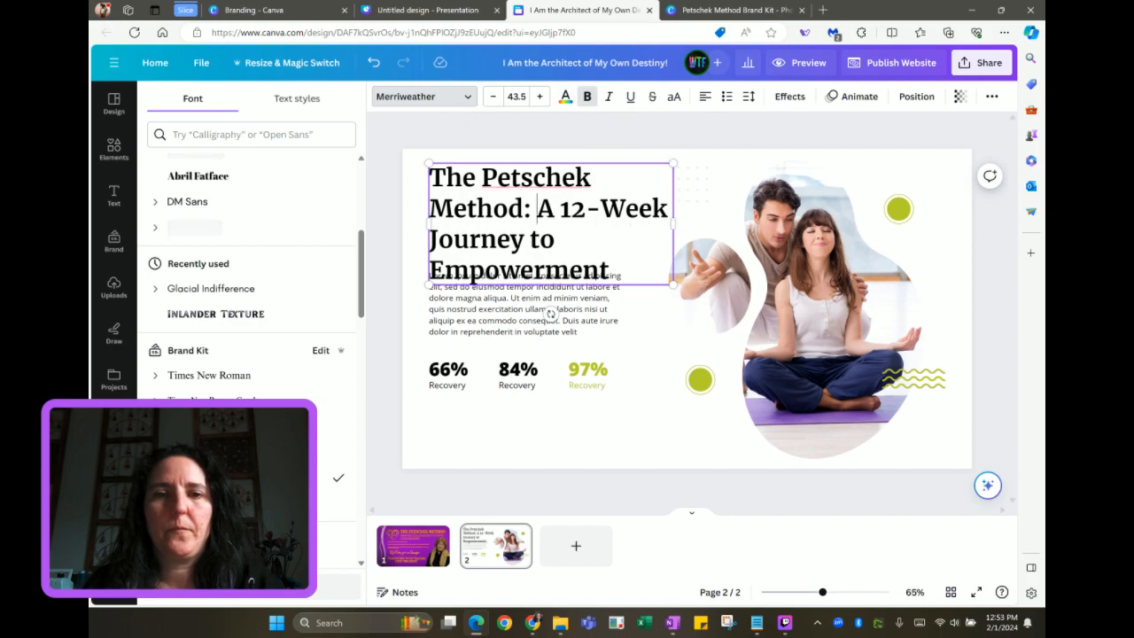
{"action": "key", "text": "Return"}
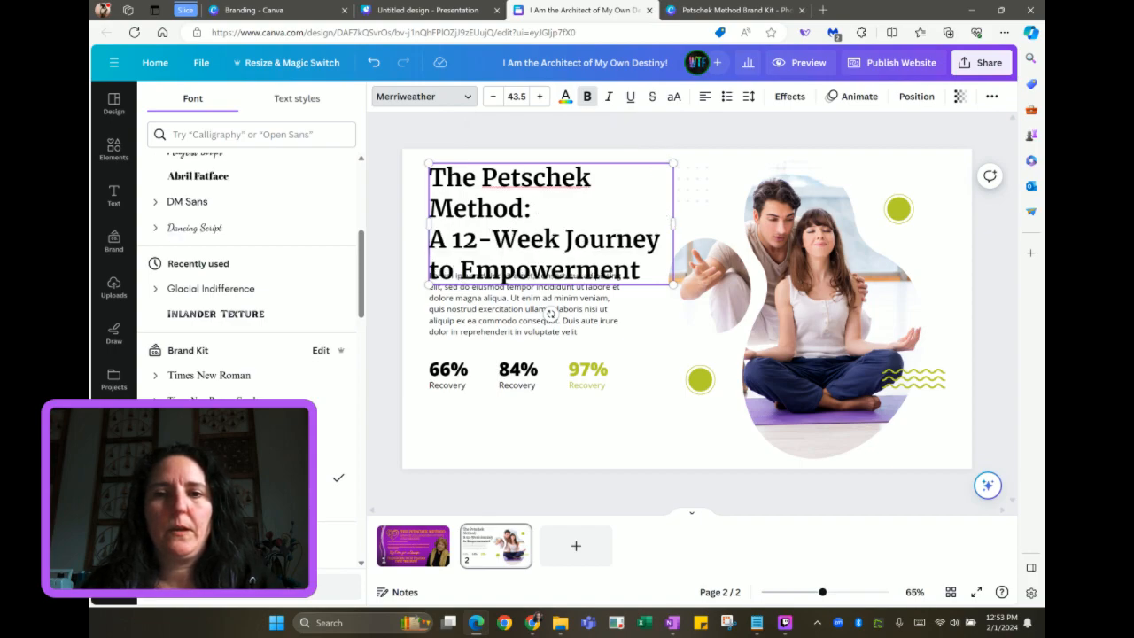
{"action": "left_click_drag", "start_coordinate": [644, 272], "coordinate": [617, 257]}
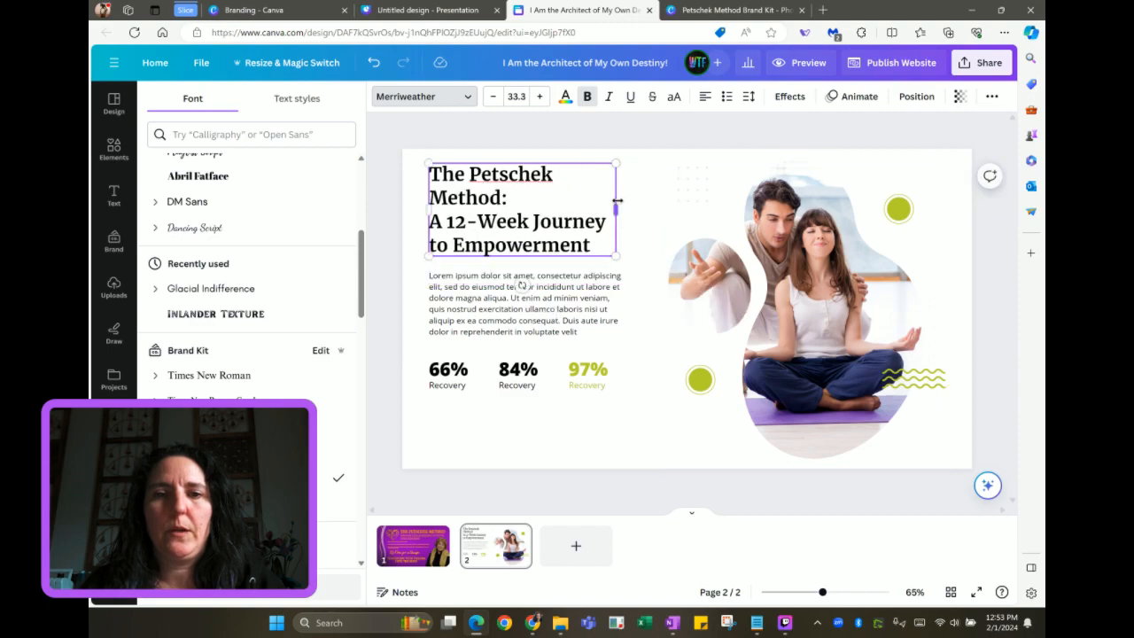
{"action": "left_click_drag", "start_coordinate": [615, 210], "coordinate": [660, 210]}
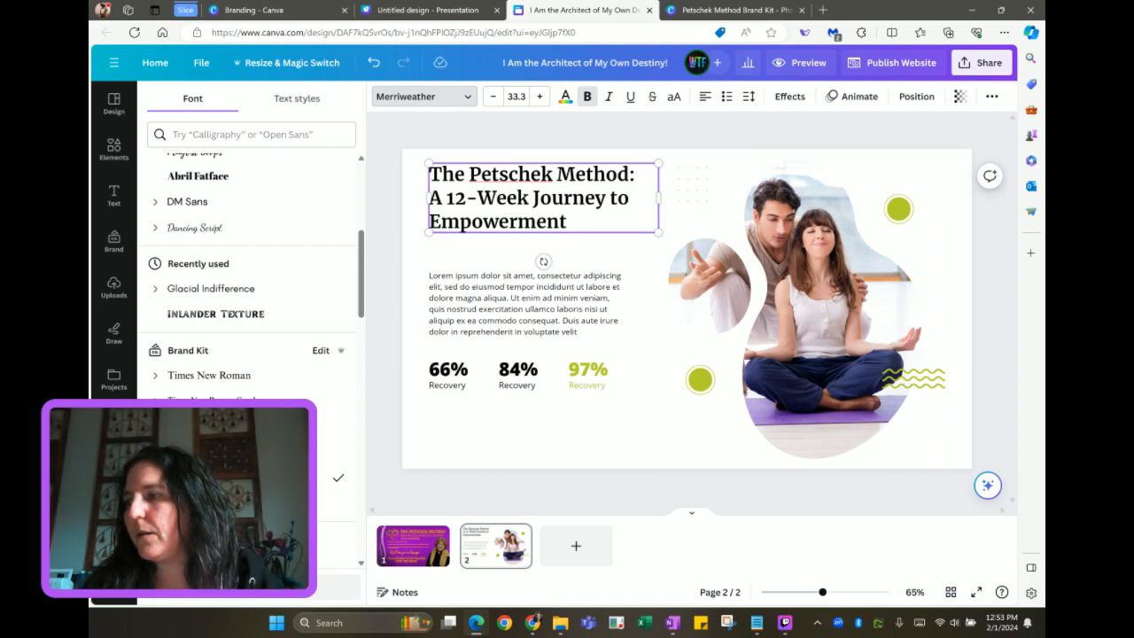
Replace the Lorem ipsum placeholder paragraph with the 12-week program blurb
{"action": "key", "text": "alt+Tab"}
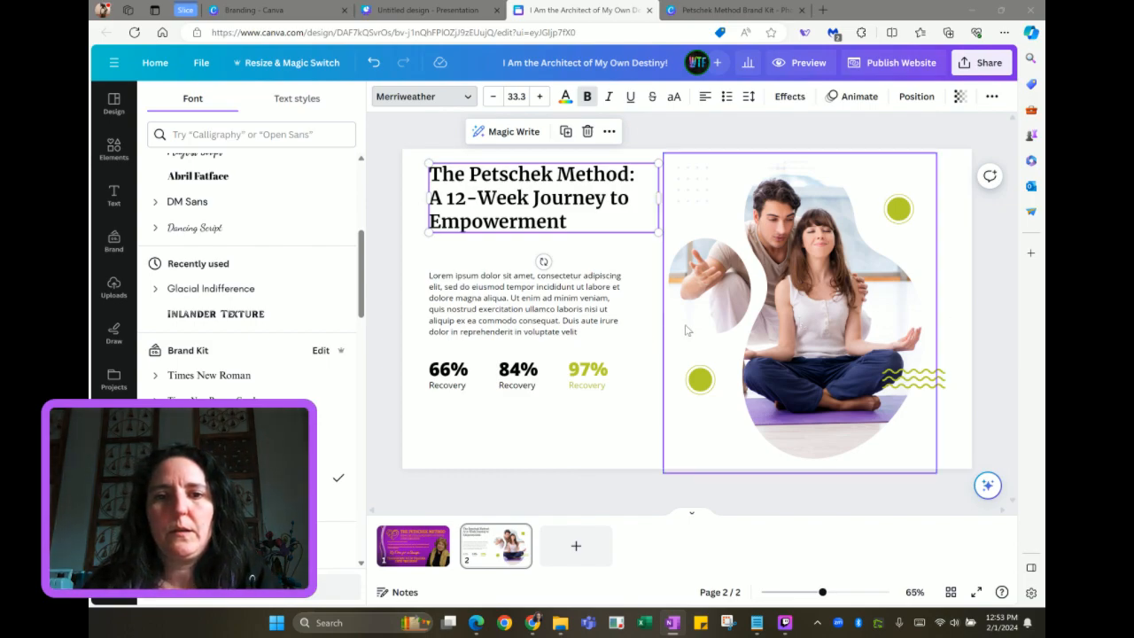
{"action": "triple_click", "coordinate": [506, 300]}
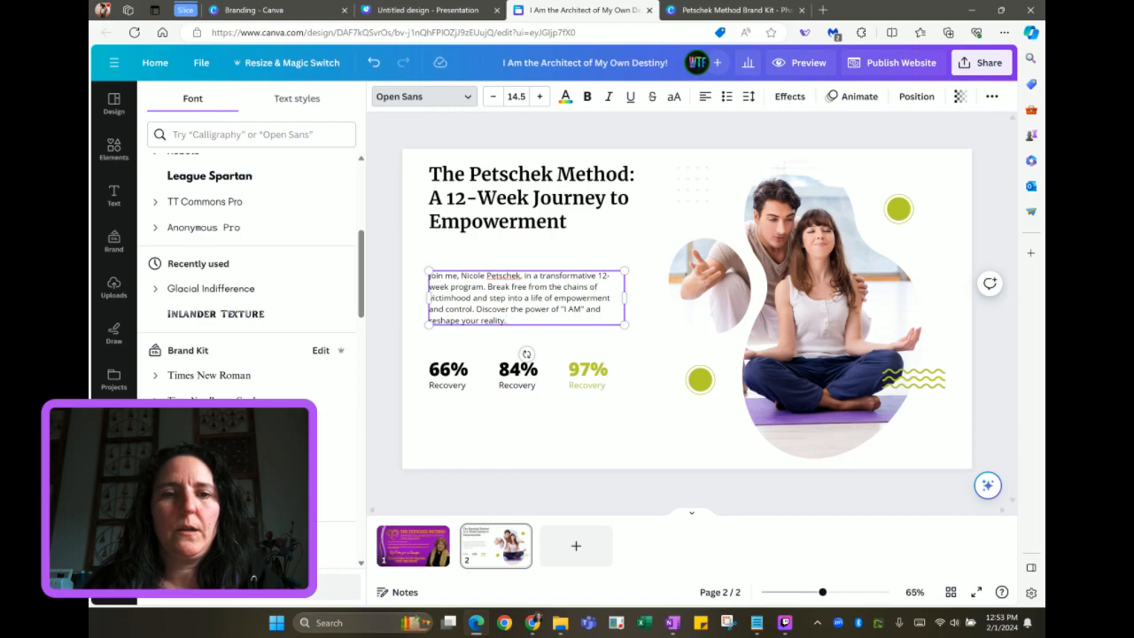
{"action": "left_click", "coordinate": [413, 297]}
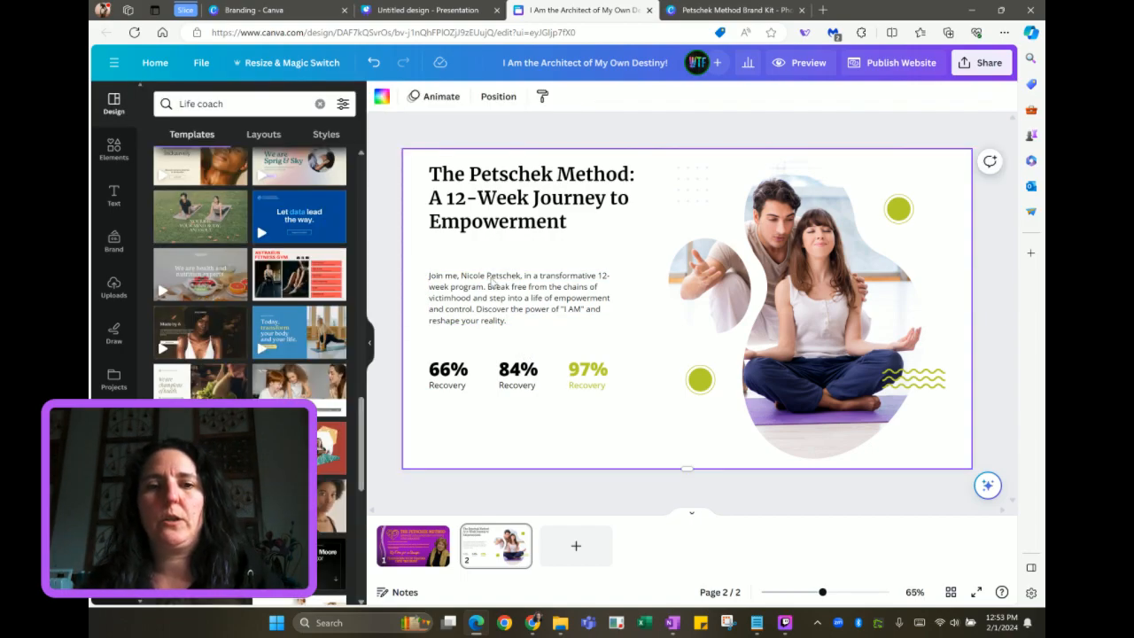
{"action": "left_click", "coordinate": [494, 283]}
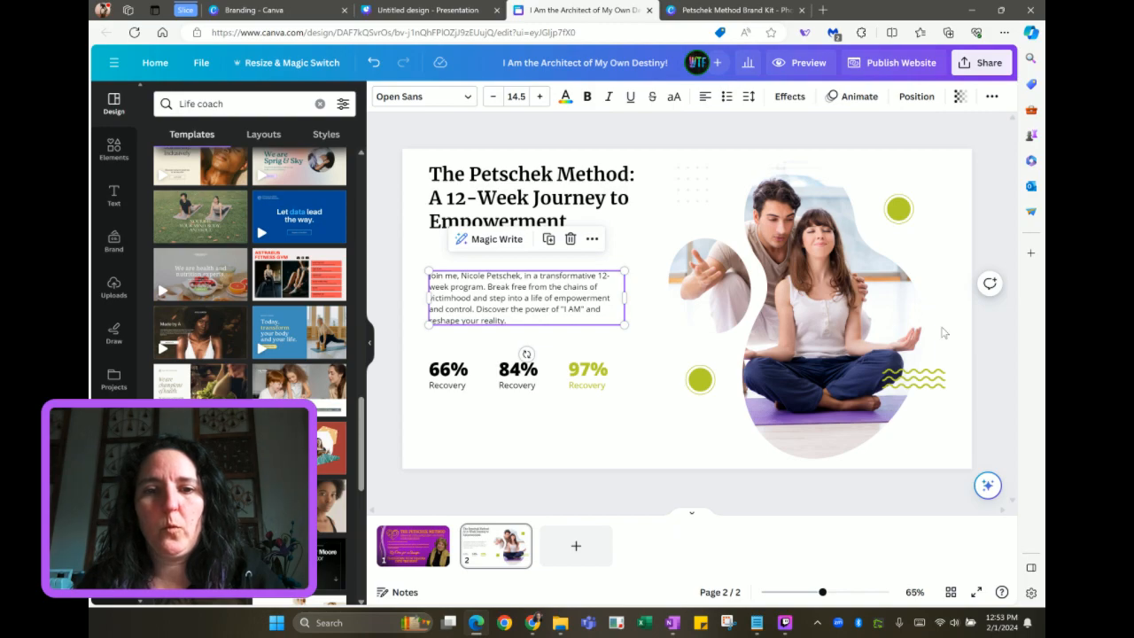
{"action": "left_click", "coordinate": [422, 361]}
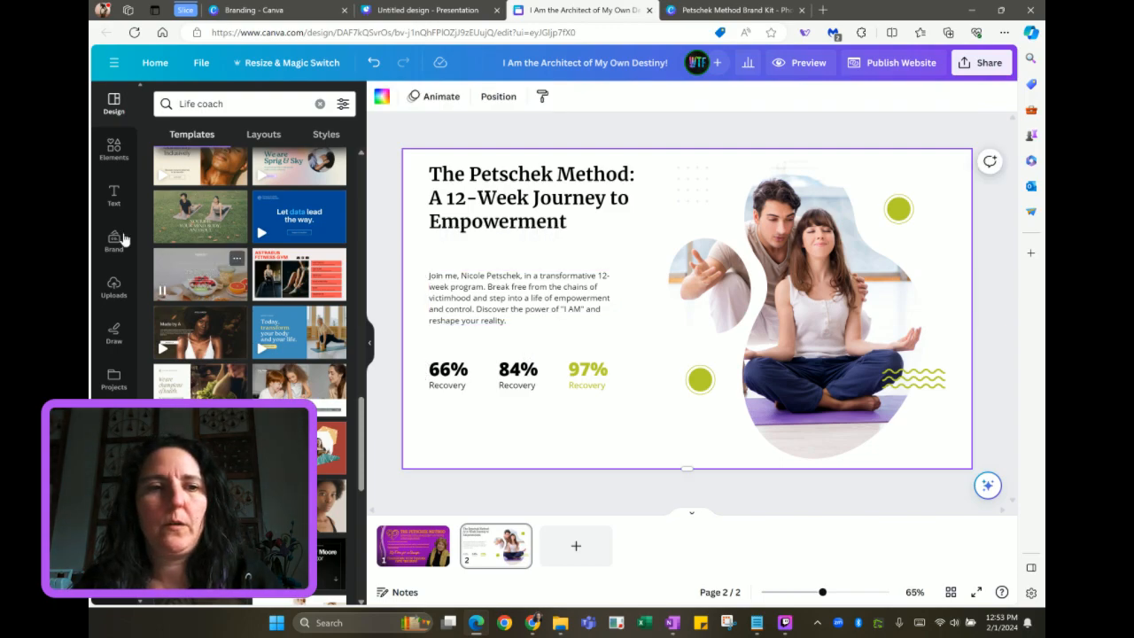
Add a left-aligned 'From #ME2 to #ME3' subheading lined up below the paragraph
{"action": "left_click", "coordinate": [113, 196]}
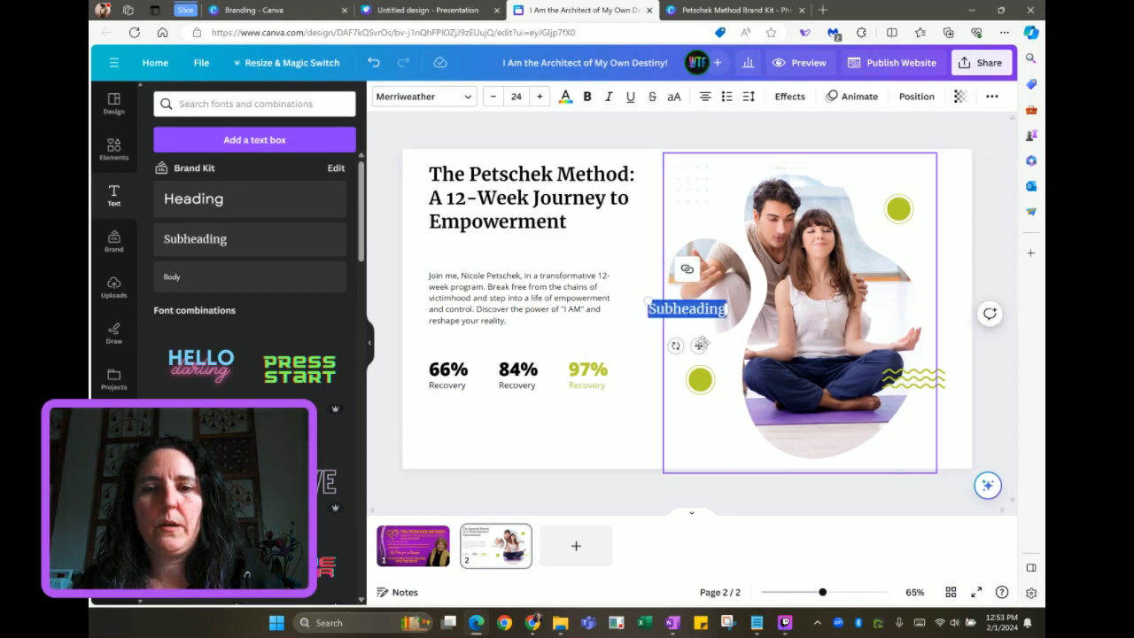
{"action": "left_click_drag", "start_coordinate": [690, 345], "coordinate": [479, 386]}
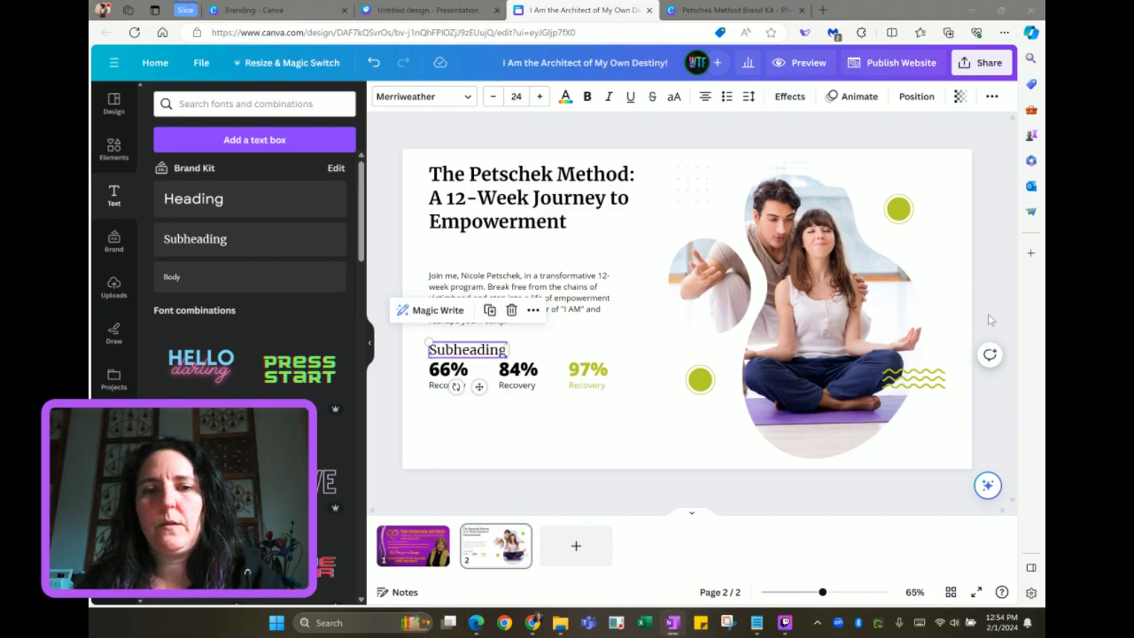
{"action": "double_click", "coordinate": [483, 351]}
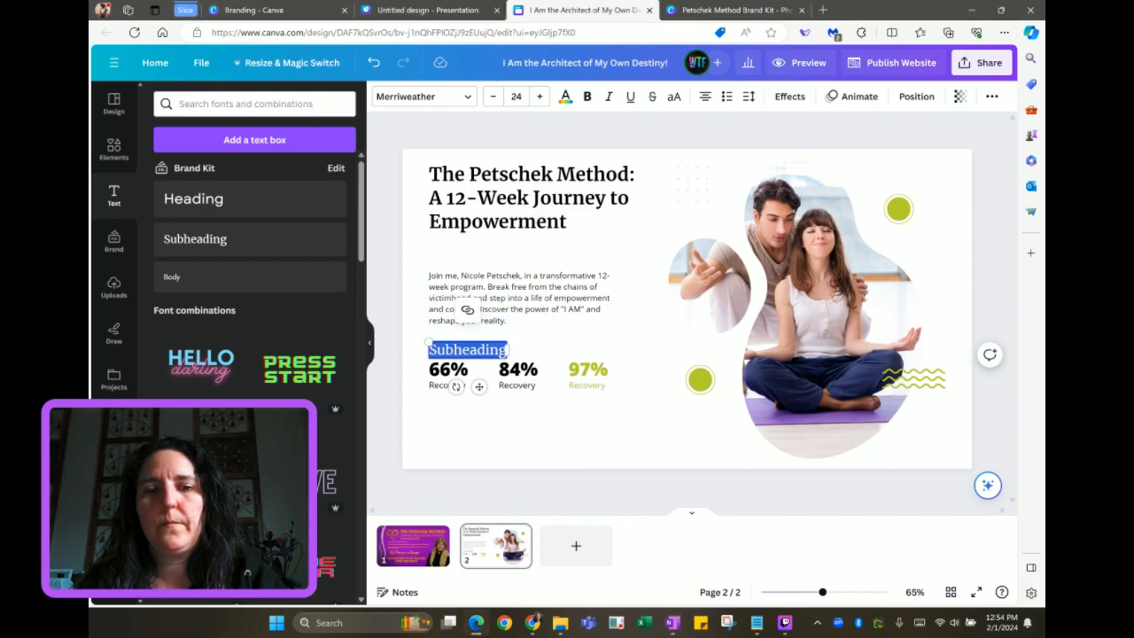
{"action": "type", "text": "From #ME2 to #ME3"}
{"action": "left_click_drag", "start_coordinate": [533, 368], "coordinate": [602, 353]}
{"action": "left_click", "coordinate": [704, 98]}
{"action": "left_click_drag", "start_coordinate": [511, 386], "coordinate": [538, 383]}
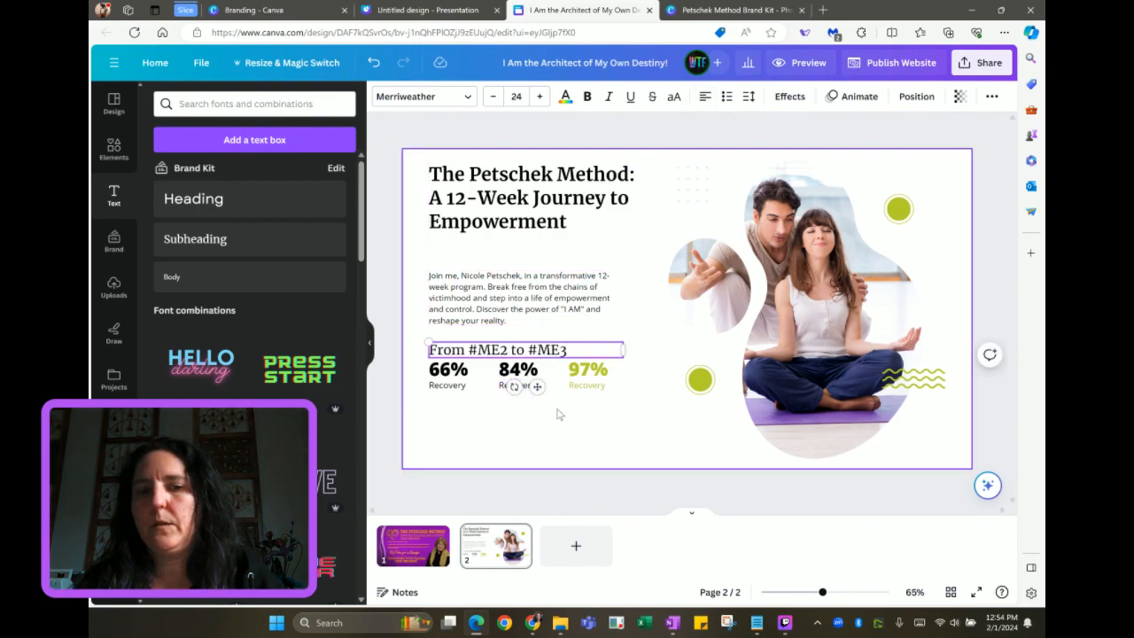
Move the 97% and 84% Recovery stats down to a lower row
{"action": "left_click", "coordinate": [588, 372]}
{"action": "left_click_drag", "start_coordinate": [587, 373], "coordinate": [448, 440]}
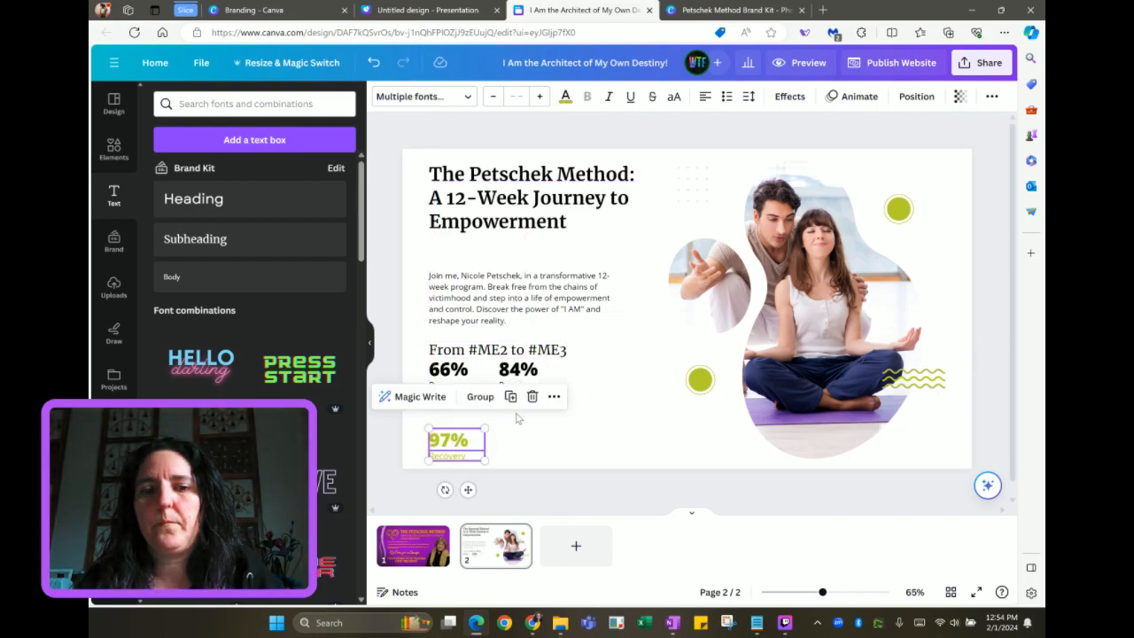
{"action": "left_click", "coordinate": [567, 409]}
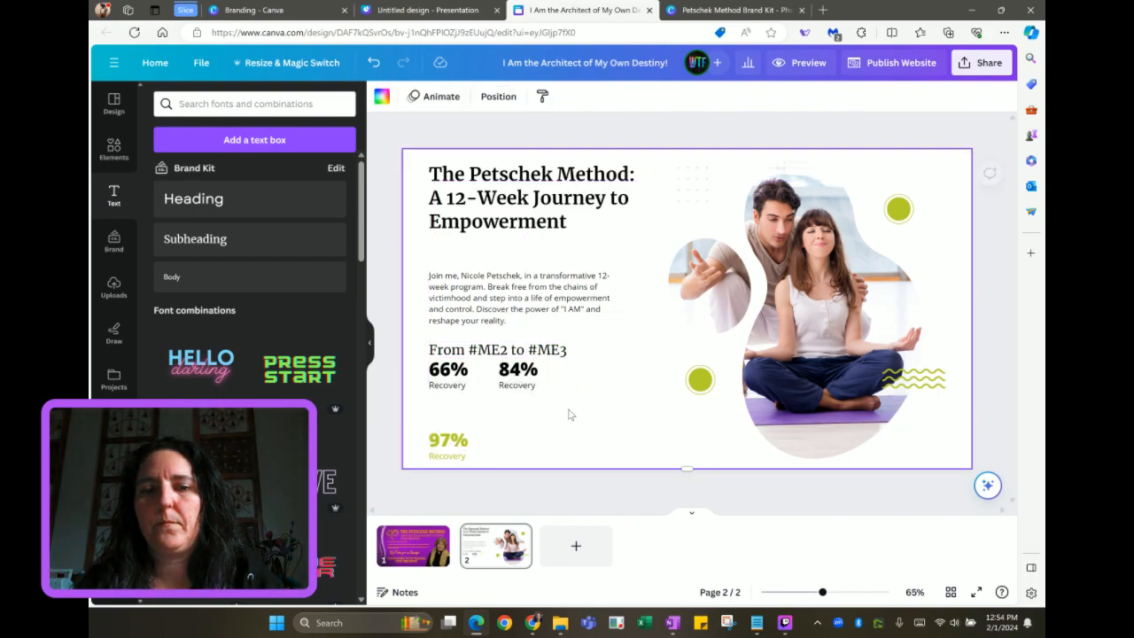
{"action": "left_click", "coordinate": [523, 386]}
{"action": "left_click_drag", "start_coordinate": [522, 386], "coordinate": [631, 456]}
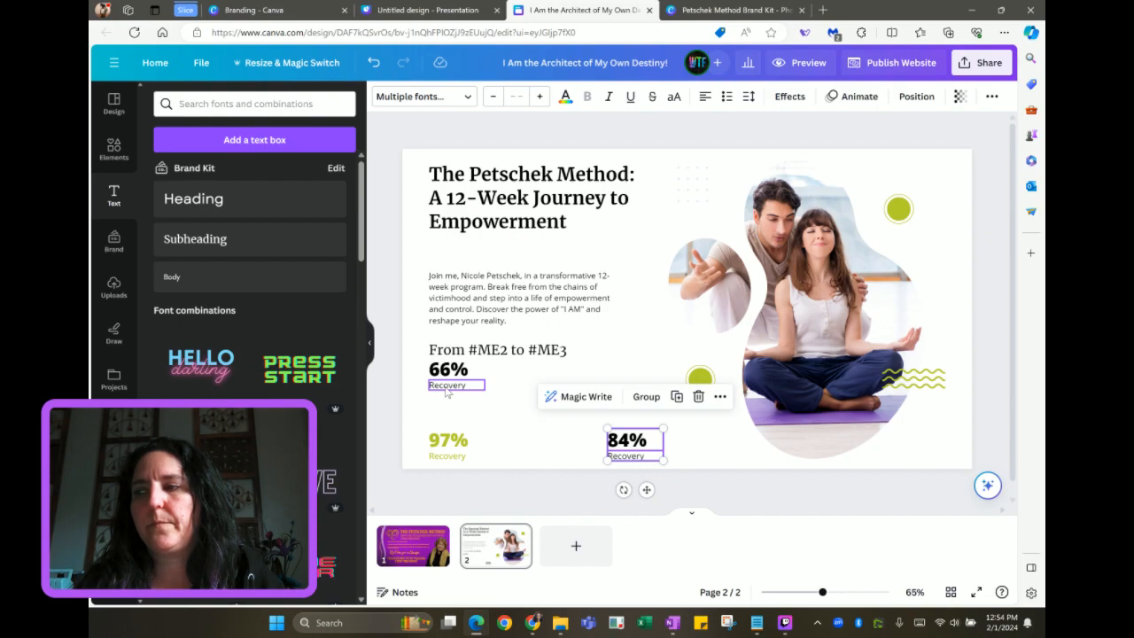
{"action": "left_click_drag", "start_coordinate": [448, 393], "coordinate": [504, 377]}
Turn the 66% Recovery stat into an 'I AM Surviving' row
{"action": "left_click", "coordinate": [444, 372]}
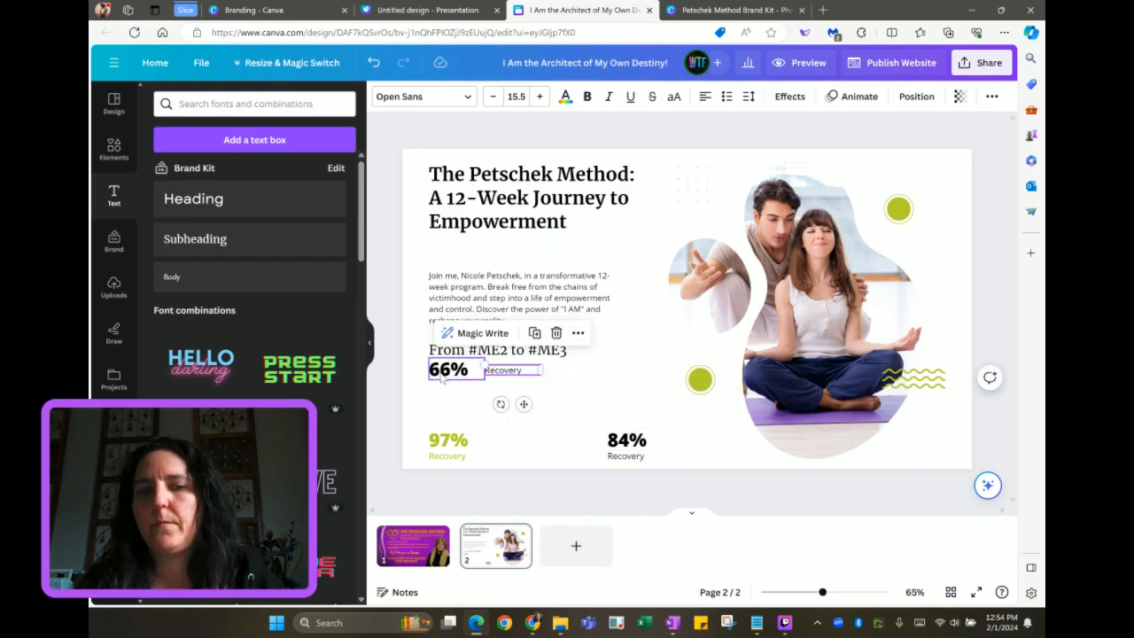
{"action": "double_click", "coordinate": [445, 372]}
{"action": "key", "text": "BackSpace"}
{"action": "type", "text": "I AM"}
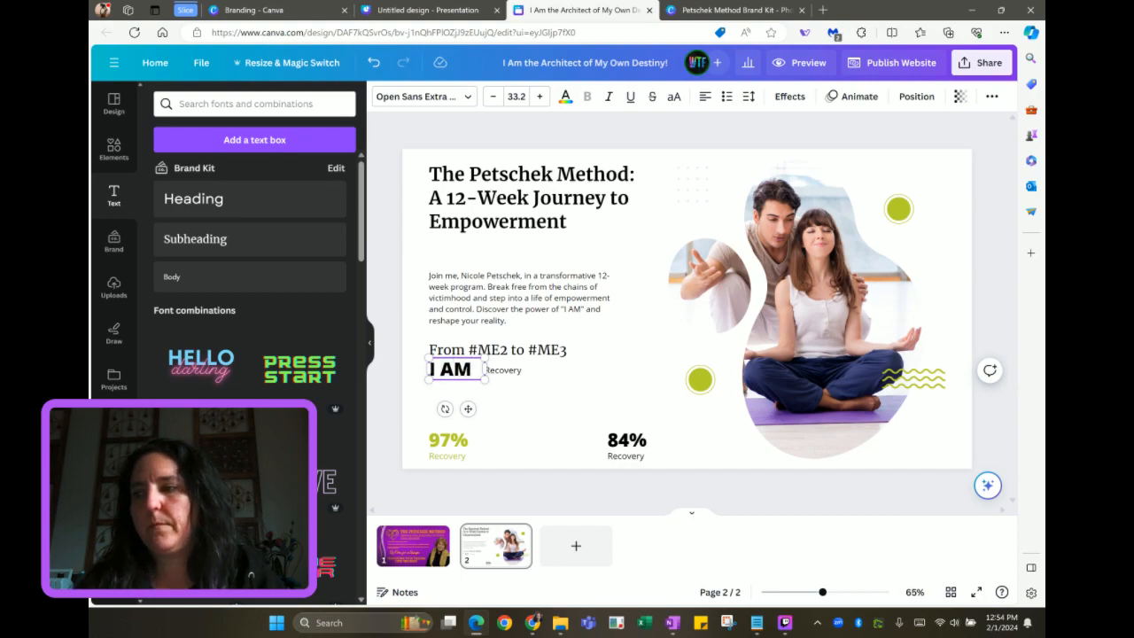
{"action": "double_click", "coordinate": [503, 371]}
{"action": "type", "text": "Bu"}
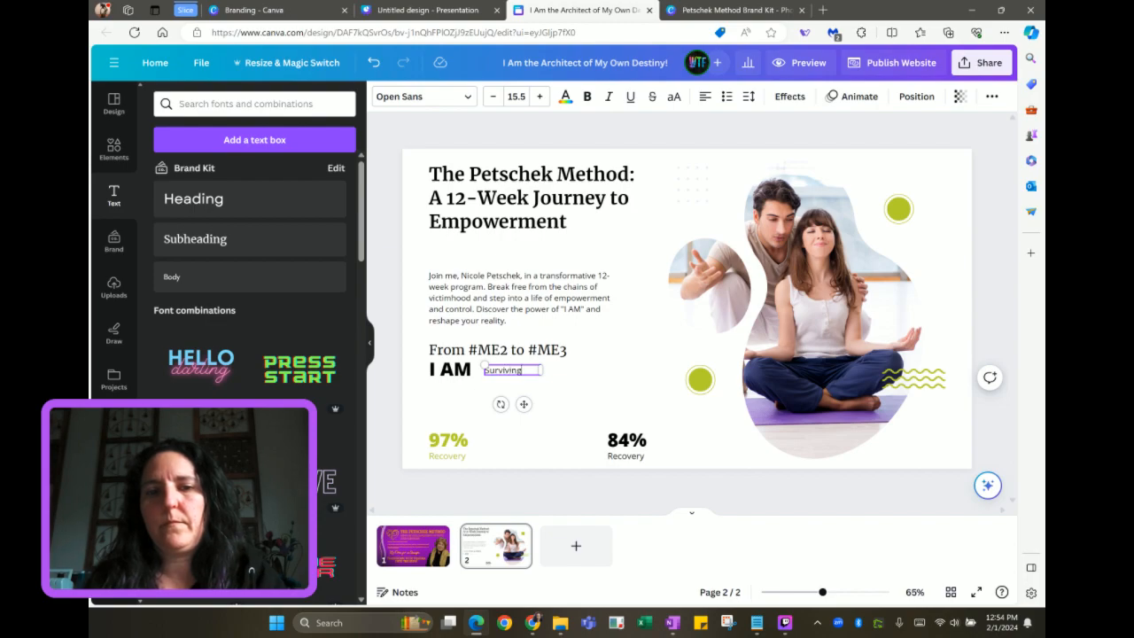
{"action": "left_click_drag", "start_coordinate": [539, 374], "coordinate": [525, 404]}
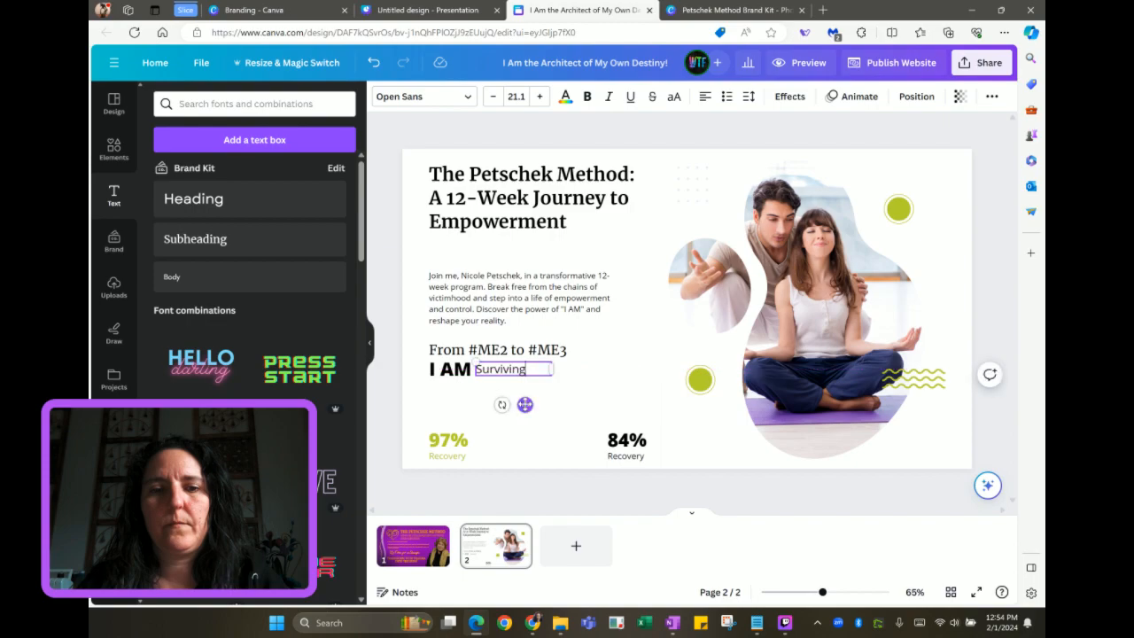
{"action": "left_click", "coordinate": [418, 377], "text": "shift"}
Copy the row twice below as 'I AM Empowered' and 'I AM Thriving'
{"action": "left_click_drag", "start_coordinate": [510, 387], "coordinate": [503, 400]}
{"action": "left_click", "coordinate": [503, 394]}
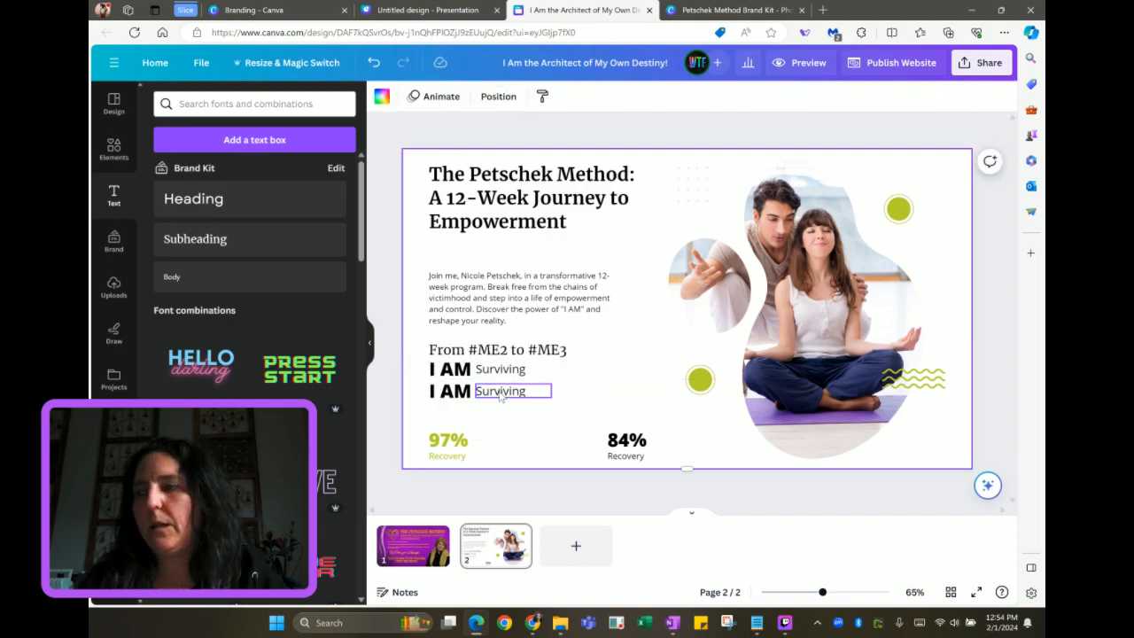
{"action": "double_click", "coordinate": [500, 391]}
{"action": "type", "text": "Empowe"}
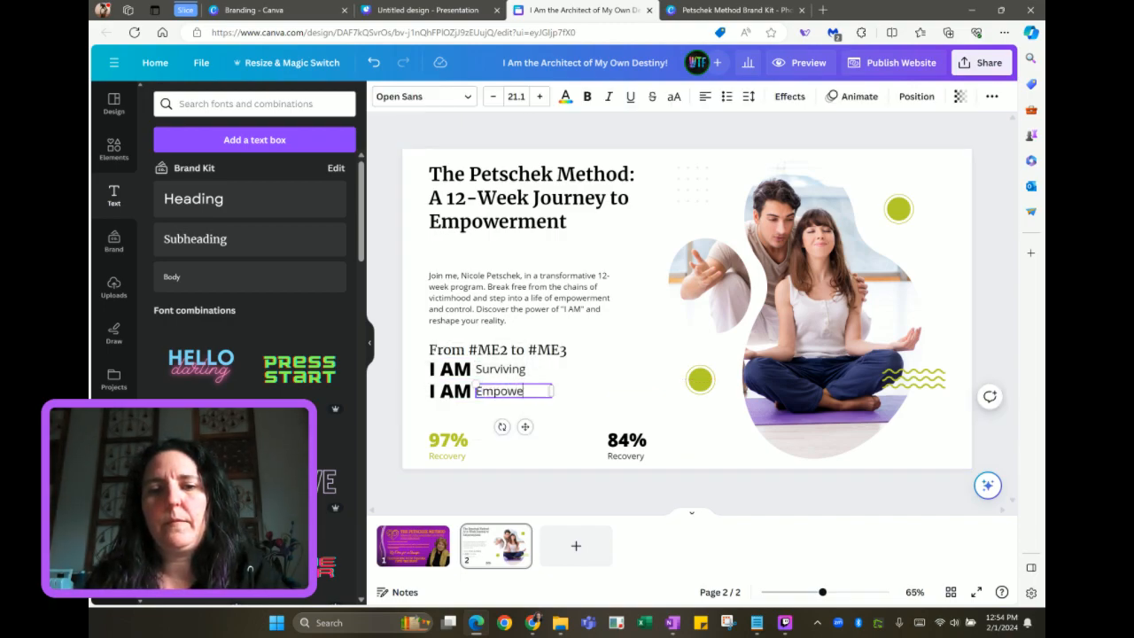
{"action": "type", "text": "red"}
{"action": "left_click_drag", "start_coordinate": [417, 392], "coordinate": [490, 413]}
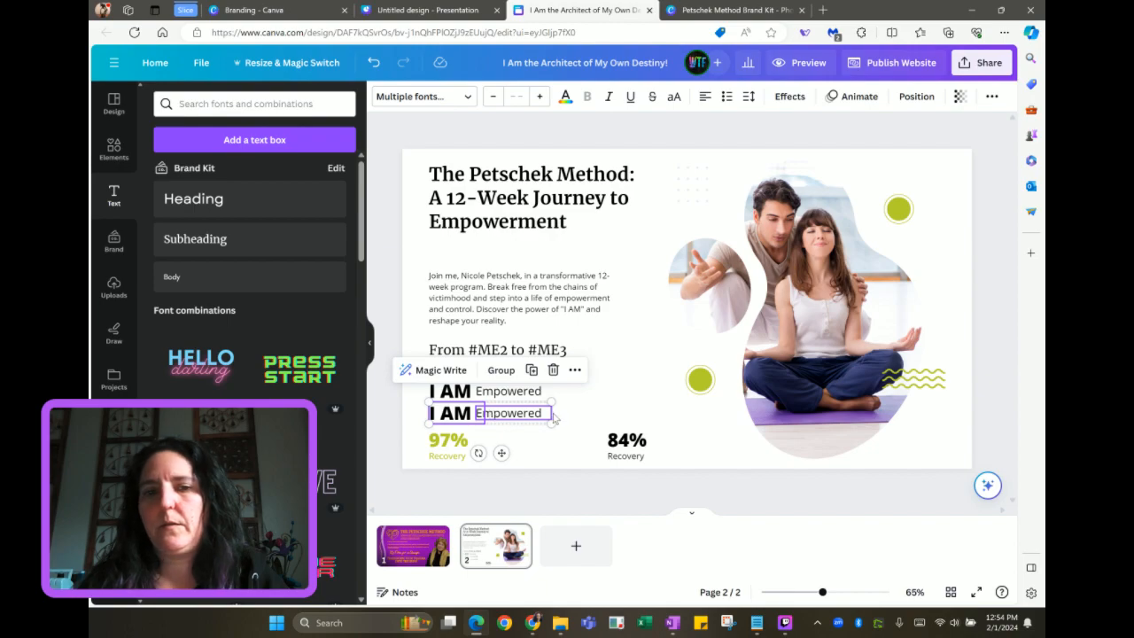
{"action": "left_click", "coordinate": [491, 413]}
{"action": "double_click", "coordinate": [491, 413]}
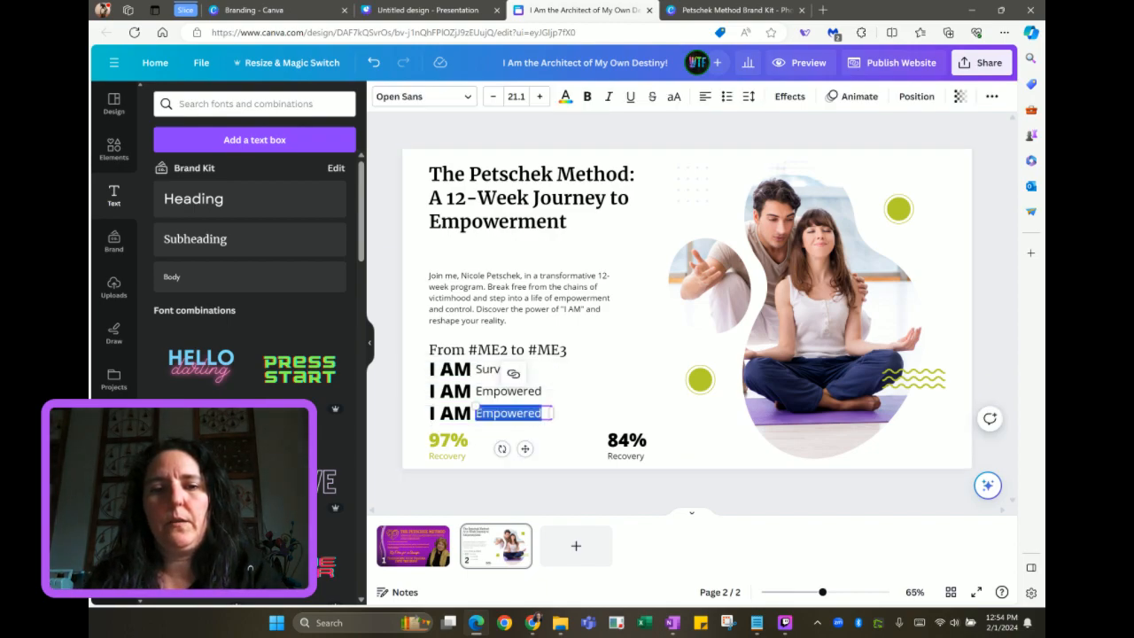
{"action": "key", "text": "BackSpace"}
{"action": "type", "text": "Thriving"}
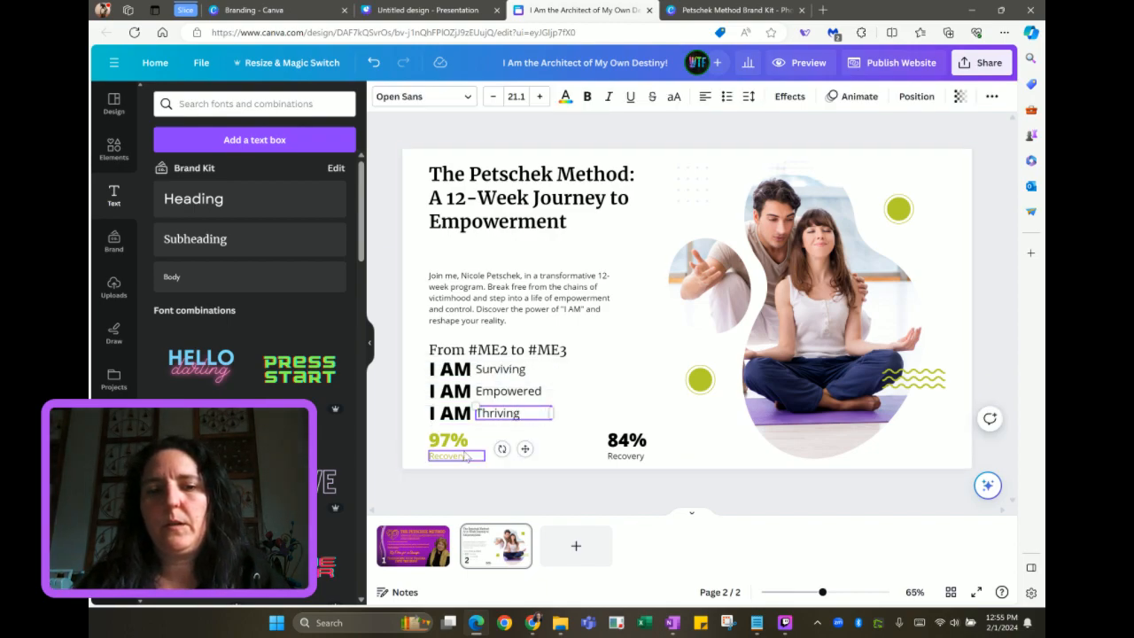
Delete the 97% and 84% stats with their Recovery labels
{"action": "left_click_drag", "start_coordinate": [459, 459], "coordinate": [519, 448]}
{"action": "left_click", "coordinate": [465, 444], "text": "shift"}
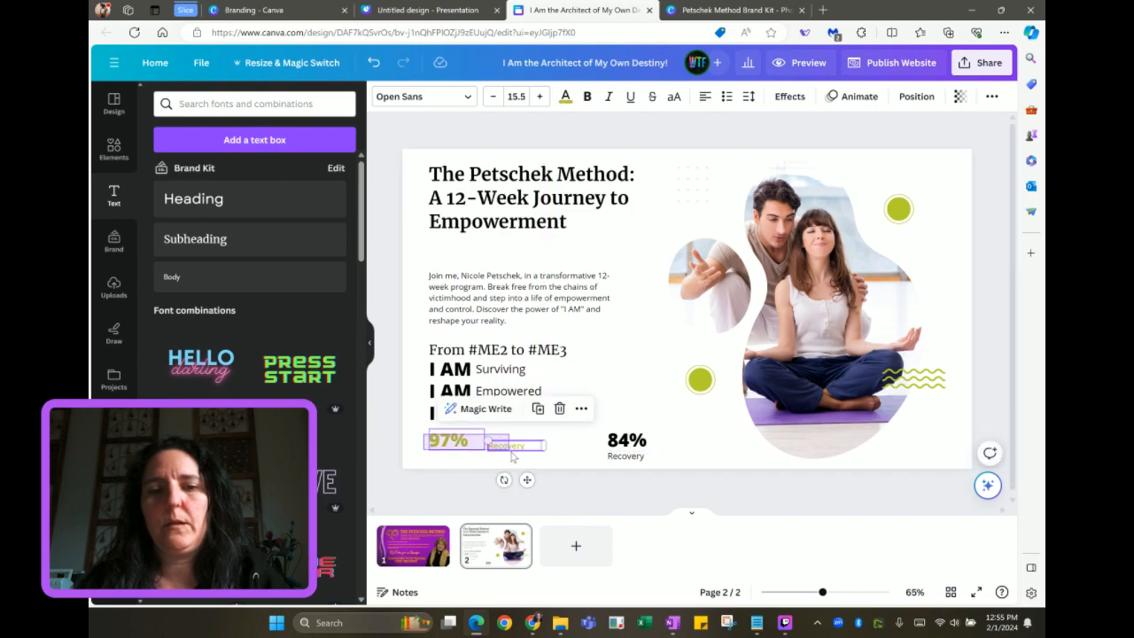
{"action": "key", "text": "Delete"}
{"action": "left_click", "coordinate": [635, 459]}
{"action": "left_click", "coordinate": [616, 441], "text": "shift"}
{"action": "key", "text": "Delete"}
Add a fourth I AM row reading 'Intention, Action, Manifestation!'
{"action": "key", "text": "ctrl+v"}
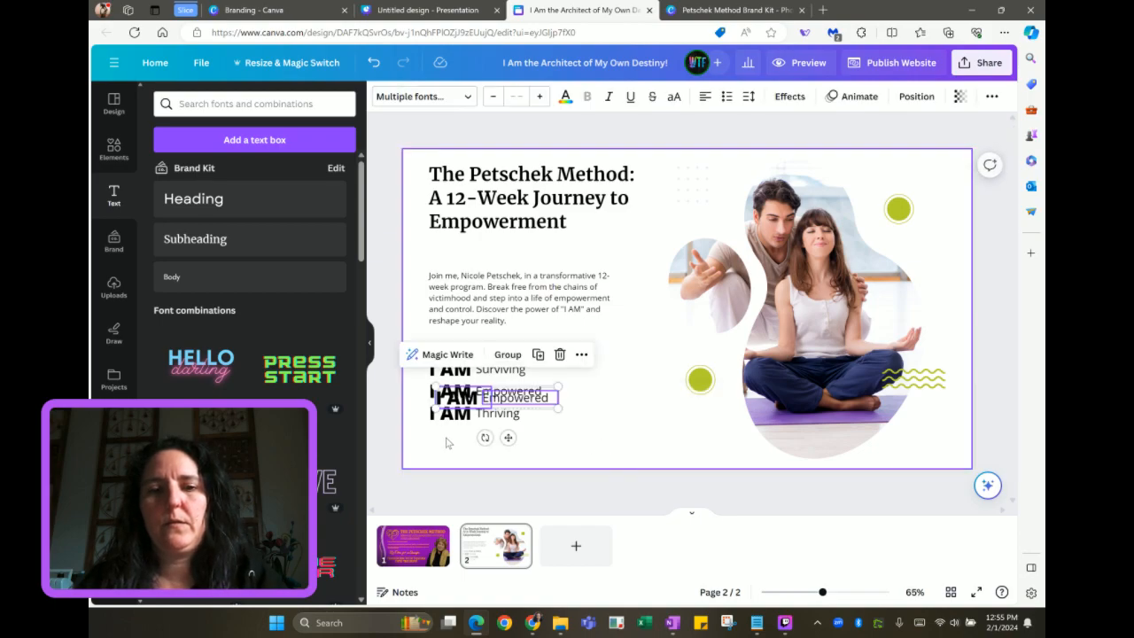
{"action": "left_click_drag", "start_coordinate": [461, 405], "coordinate": [454, 441]}
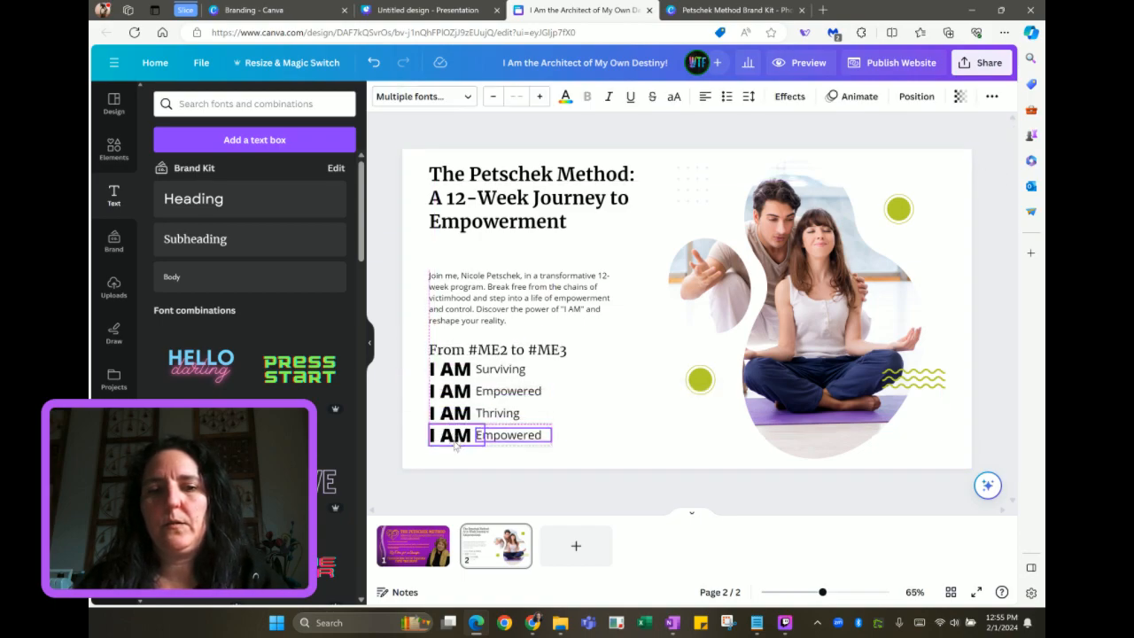
{"action": "left_click", "coordinate": [512, 457]}
{"action": "left_click", "coordinate": [522, 435]}
{"action": "left_click_drag", "start_coordinate": [552, 434], "coordinate": [702, 425]}
{"action": "double_click", "coordinate": [534, 438]}
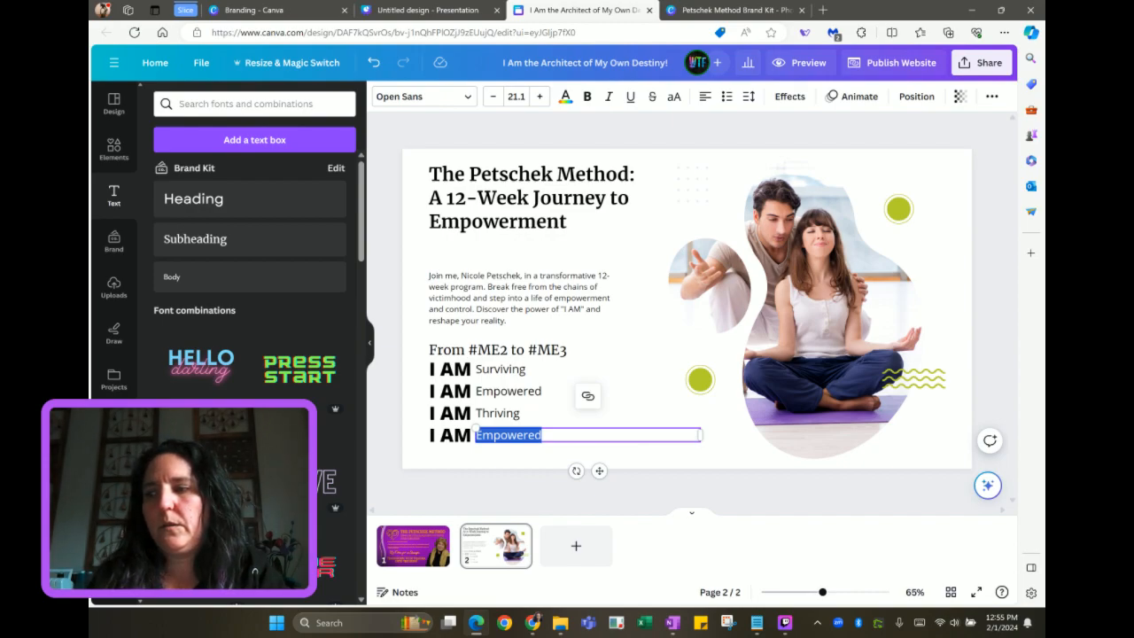
{"action": "key", "text": "BackSpace"}
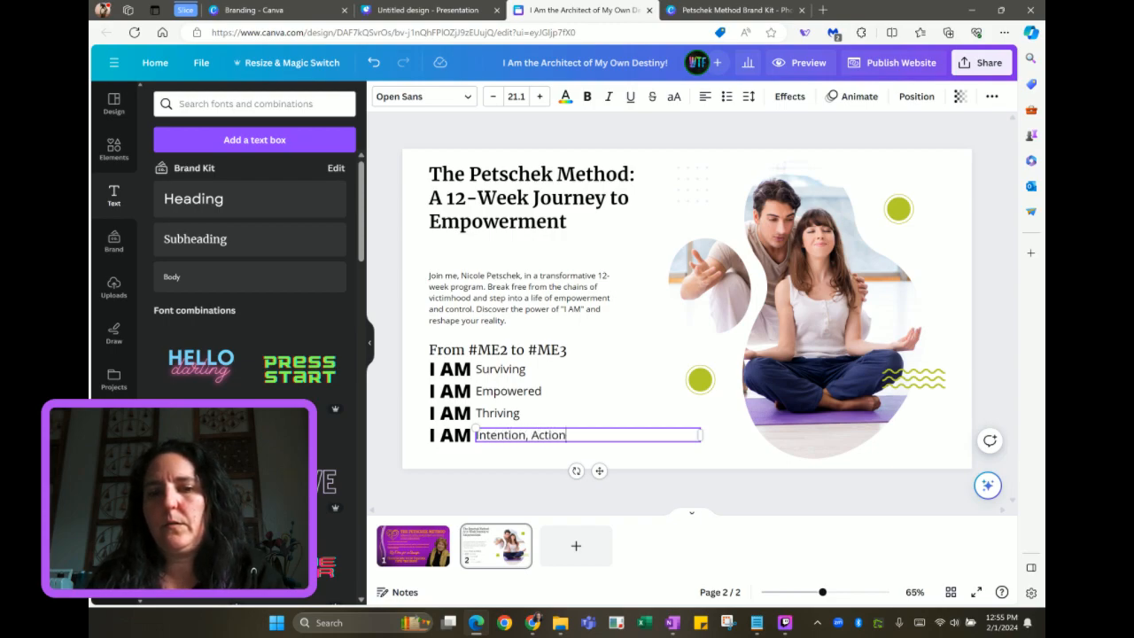
{"action": "type", "text": "e"}
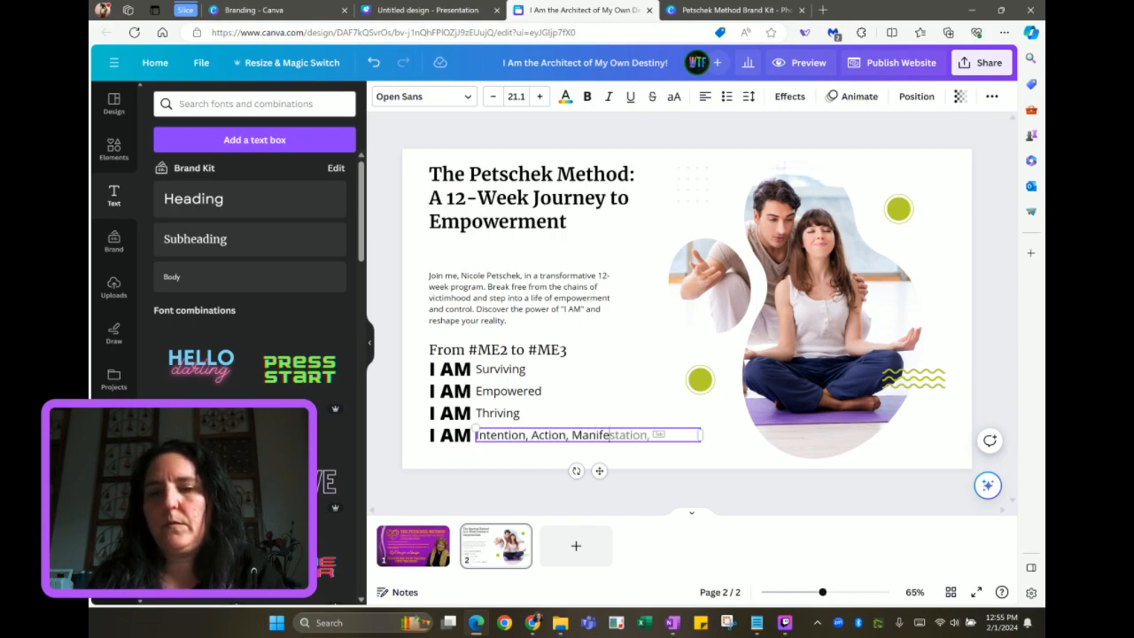
{"action": "type", "text": "station!"}
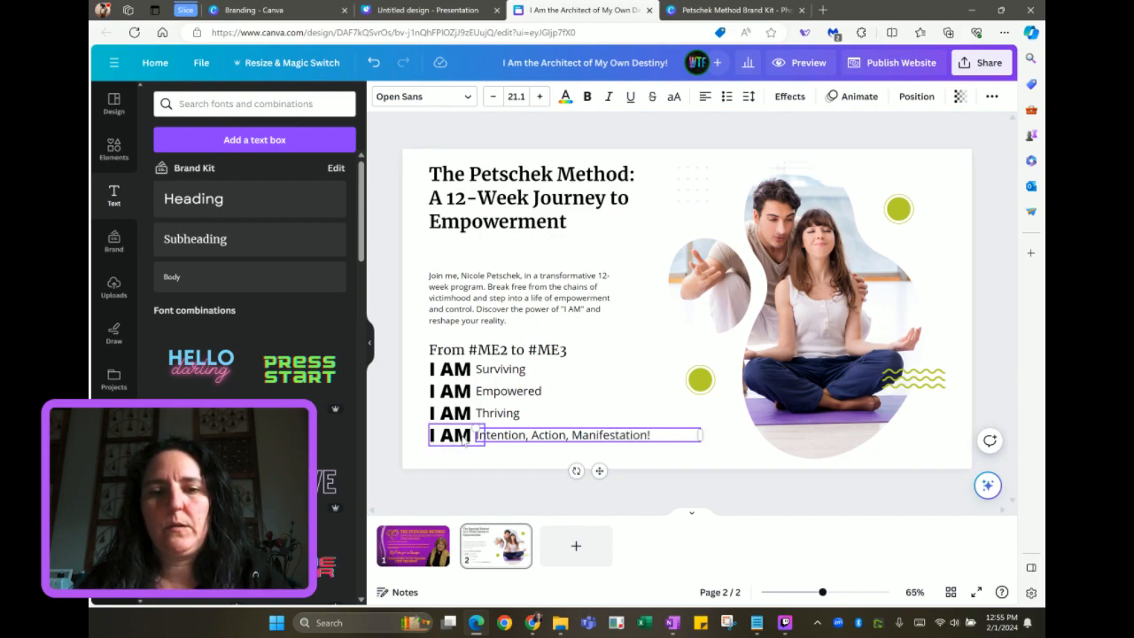
Change the last label to 'I AM:' and shift the manifestation text beside the colon
{"action": "left_click", "coordinate": [450, 436]}
{"action": "type", "text": ":"}
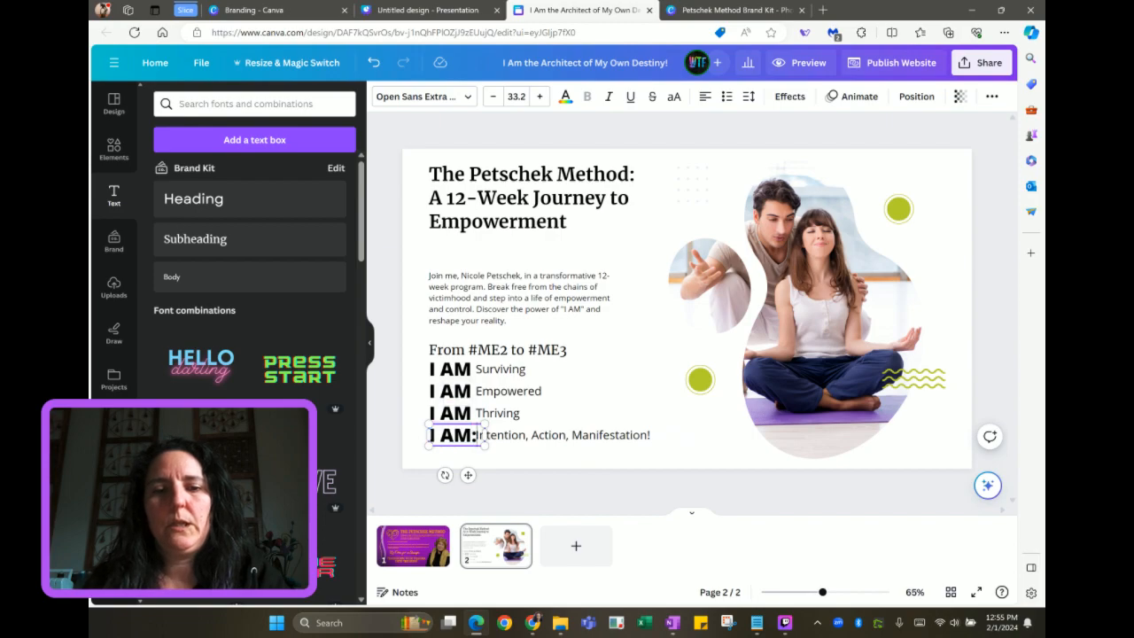
{"action": "left_click", "coordinate": [548, 439]}
{"action": "left_click_drag", "start_coordinate": [547, 448], "coordinate": [551, 443]}
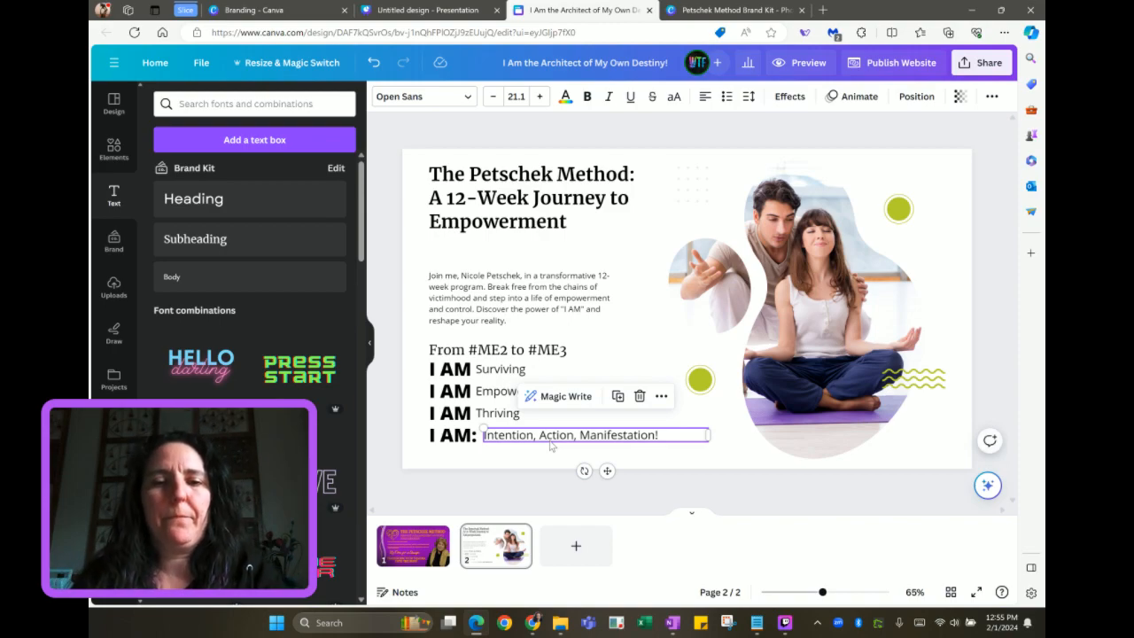
{"action": "left_click", "coordinate": [462, 439]}
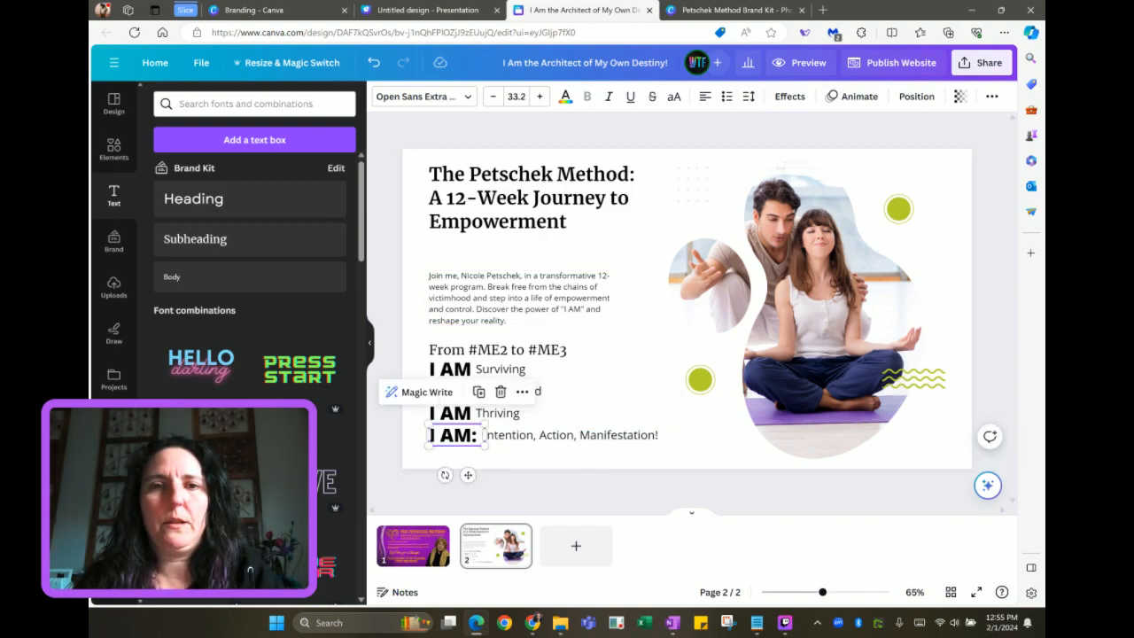
Colour the I AM: label orange while keeping the manifestation text black
{"action": "left_click", "coordinate": [567, 99]}
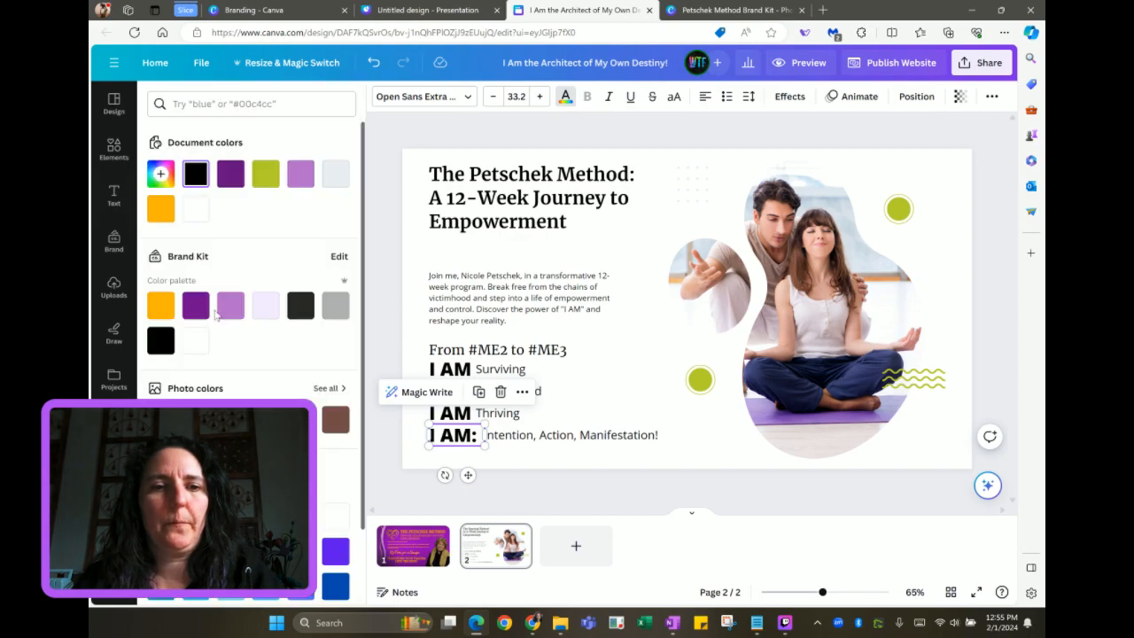
{"action": "left_click", "coordinate": [197, 307]}
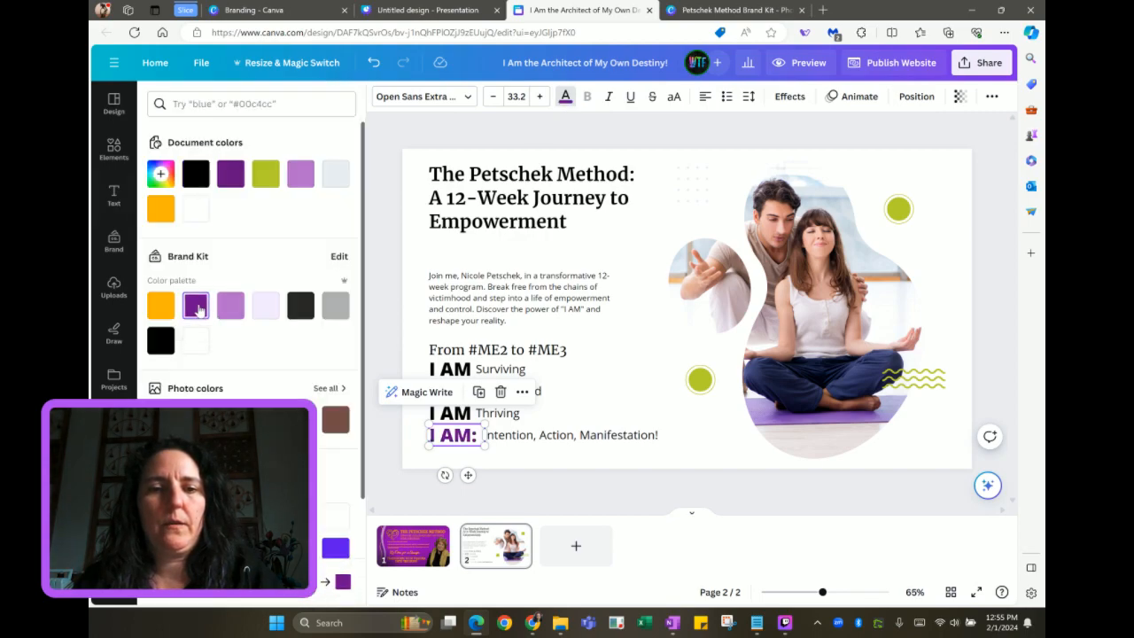
{"action": "left_click", "coordinate": [163, 311]}
{"action": "key", "text": "Tab"}
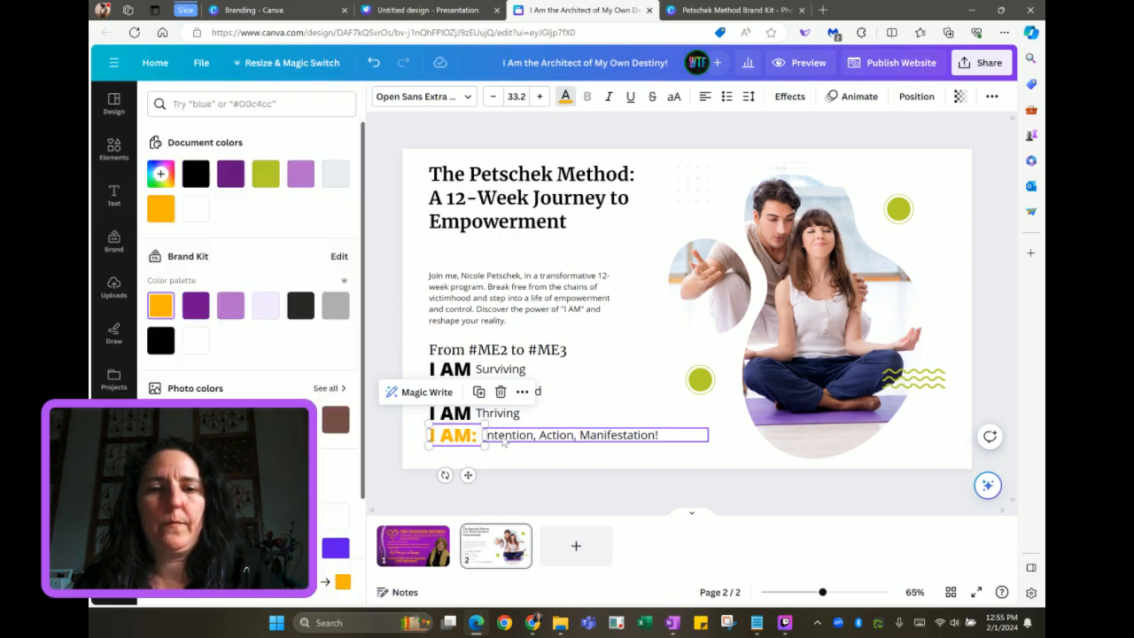
{"action": "left_click", "coordinate": [164, 314]}
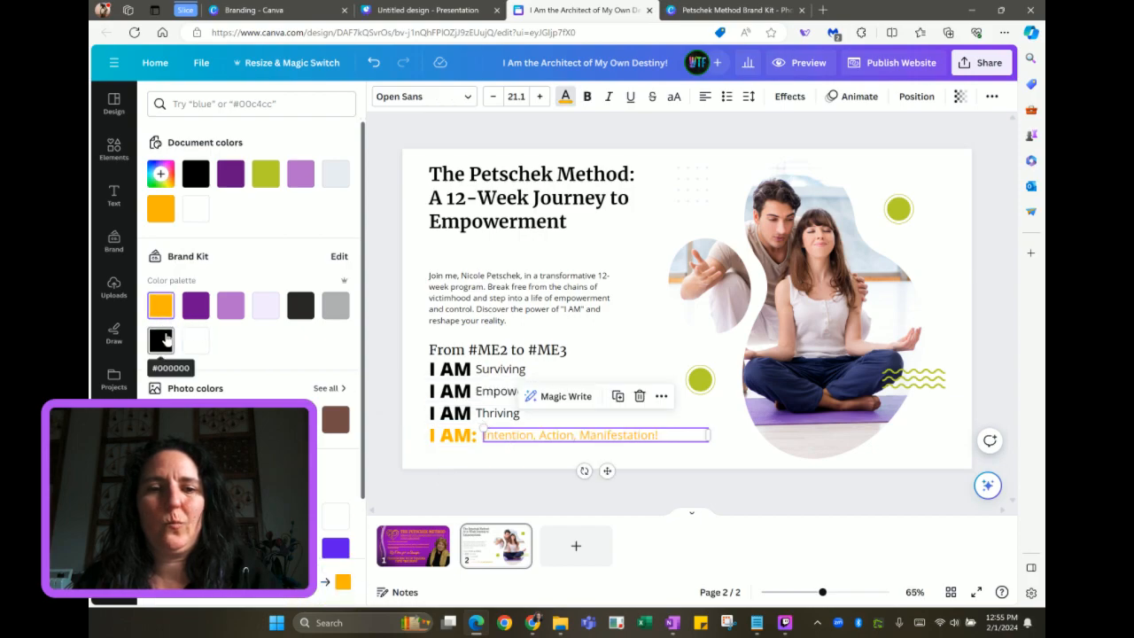
{"action": "left_click", "coordinate": [160, 340]}
Make the I, A and M initials of Intention, Action, Manifestation! orange and bold
{"action": "double_click", "coordinate": [484, 434]}
{"action": "left_click", "coordinate": [484, 434]}
{"action": "left_click", "coordinate": [161, 305]}
{"action": "left_click_drag", "start_coordinate": [540, 435], "coordinate": [546, 435]}
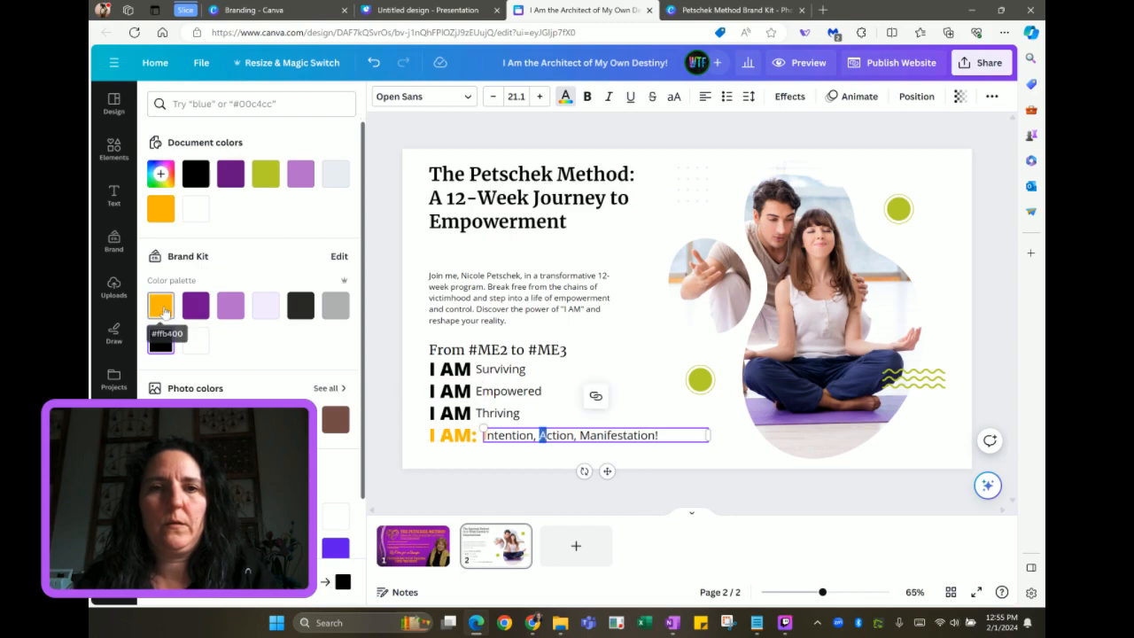
{"action": "left_click", "coordinate": [587, 97]}
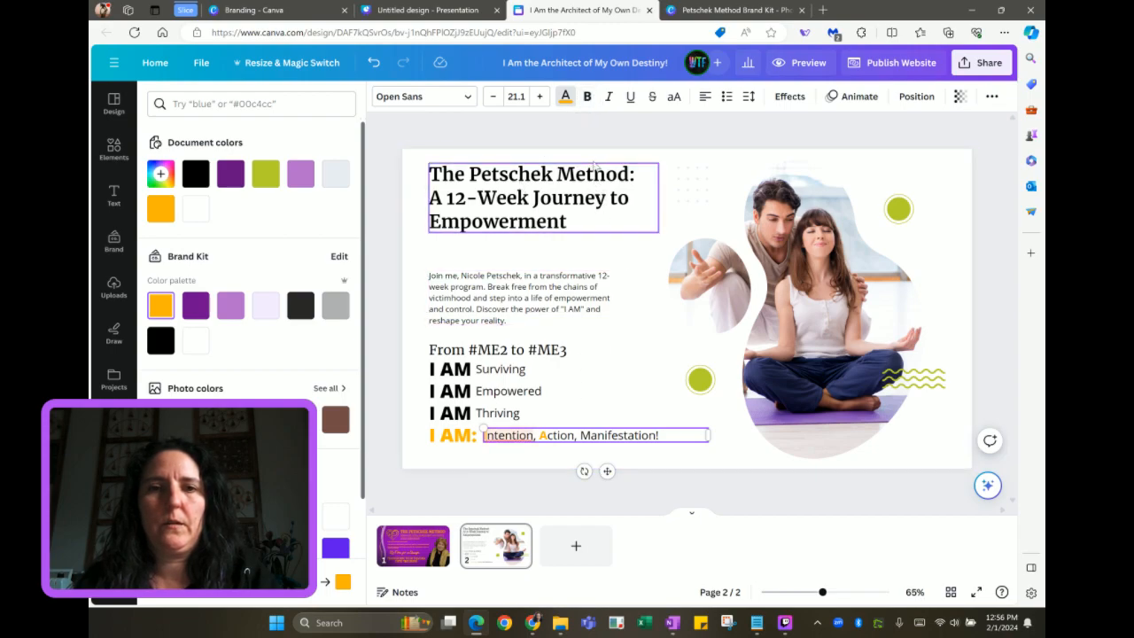
{"action": "left_click", "coordinate": [586, 99]}
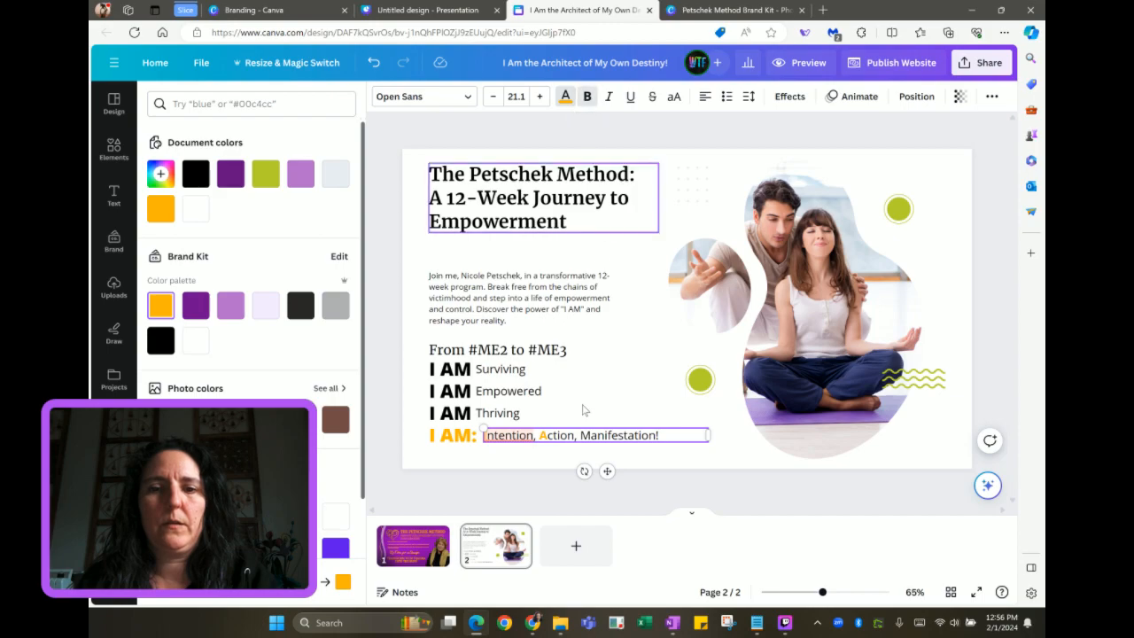
{"action": "left_click_drag", "start_coordinate": [590, 435], "coordinate": [580, 435]}
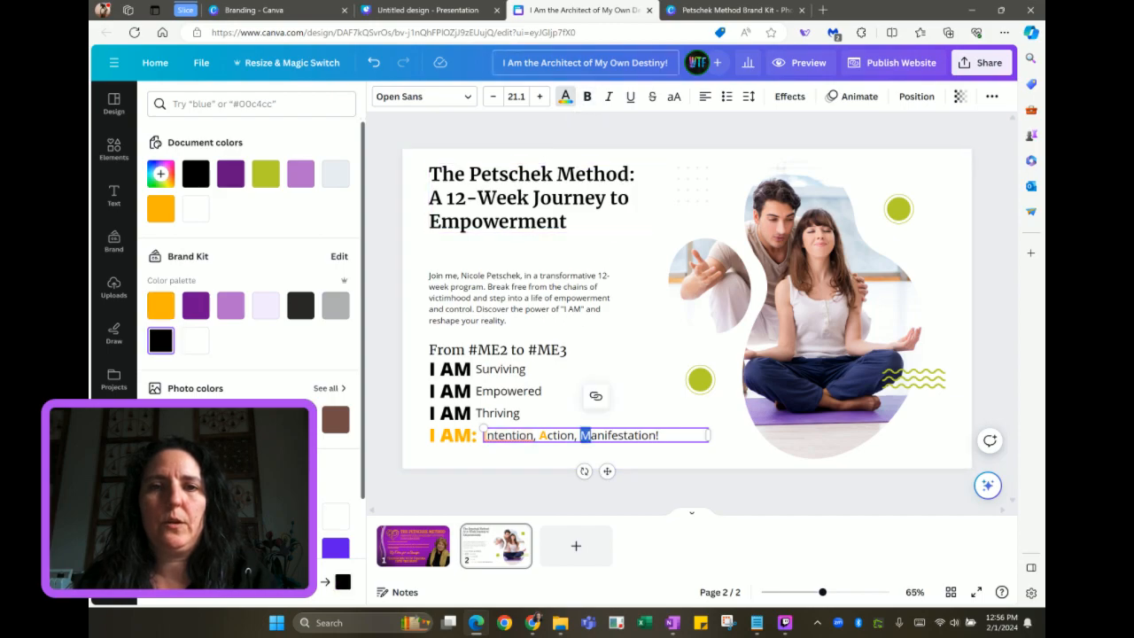
{"action": "left_click", "coordinate": [588, 100]}
{"action": "left_click", "coordinate": [161, 304]}
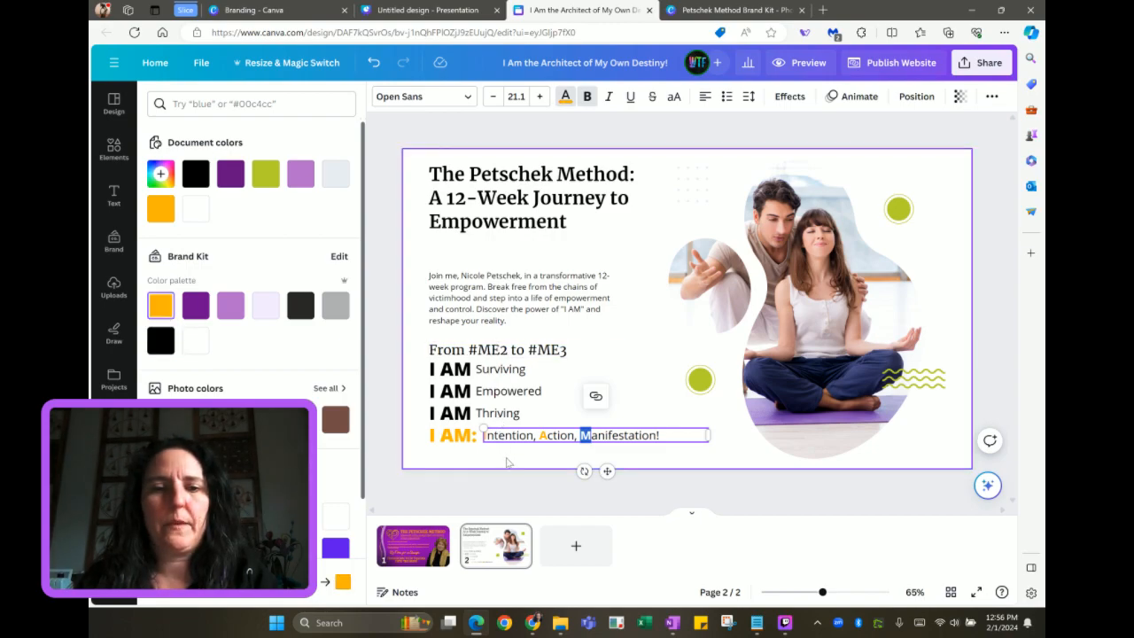
{"action": "left_click", "coordinate": [508, 462]}
Apply bold to the start of the Intention, Action, Manifestation! line
{"action": "double_click", "coordinate": [490, 440]}
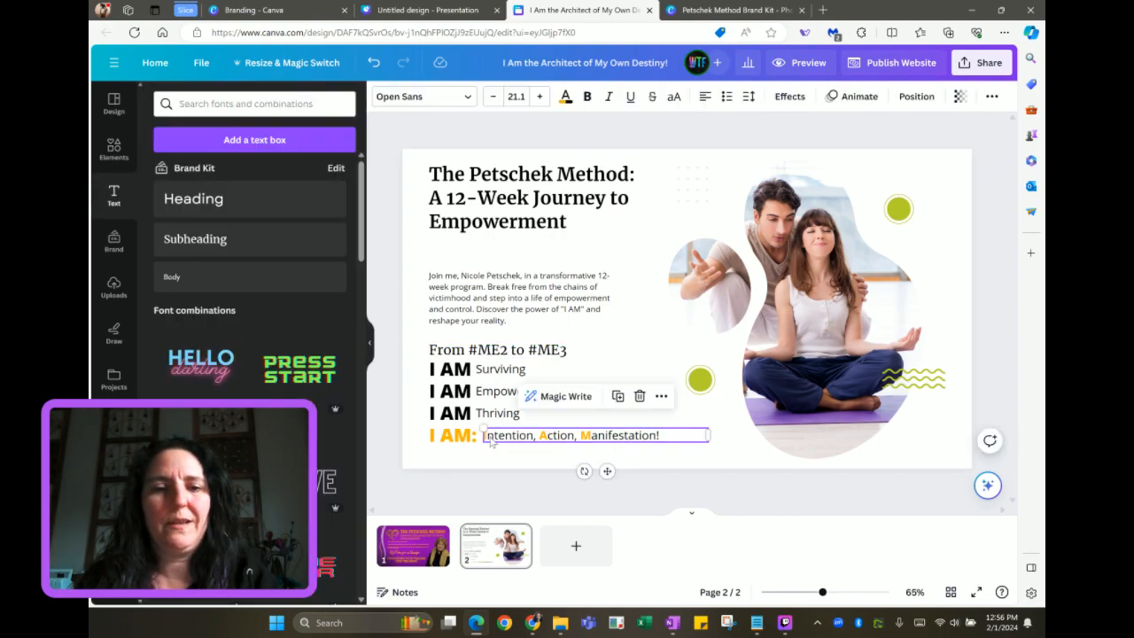
{"action": "left_click", "coordinate": [485, 436]}
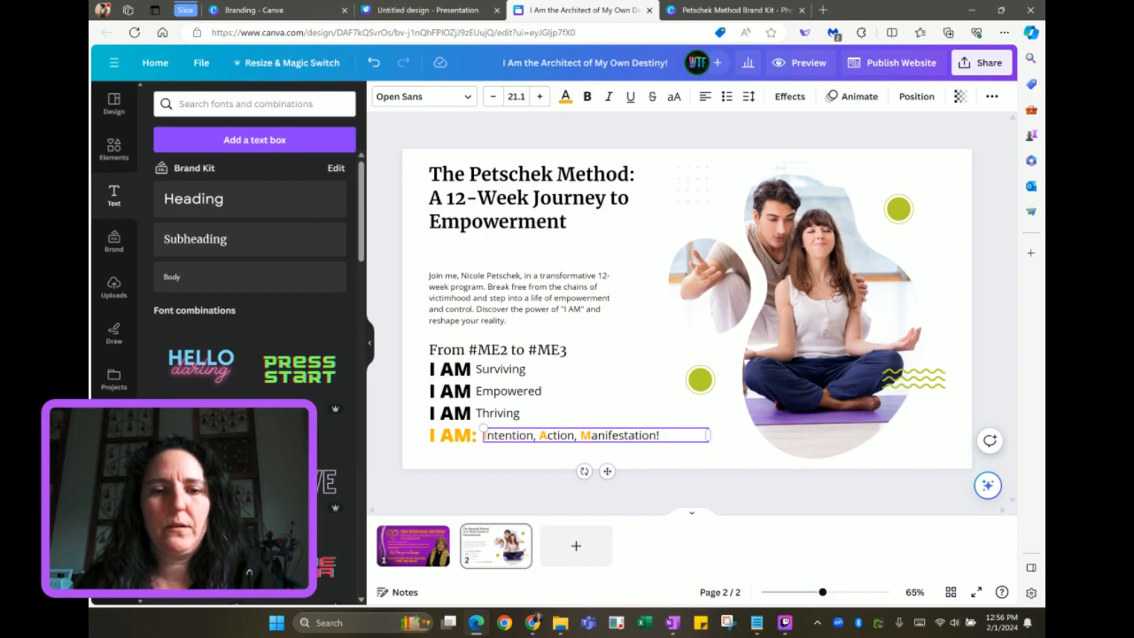
{"action": "left_click", "coordinate": [588, 99]}
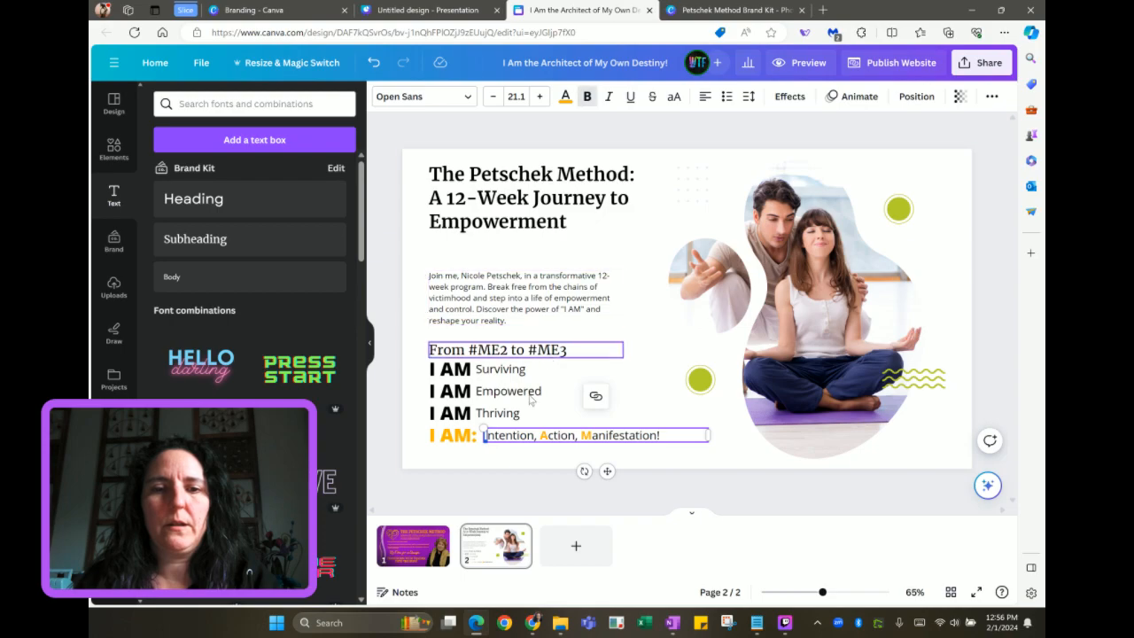
{"action": "left_click", "coordinate": [492, 459]}
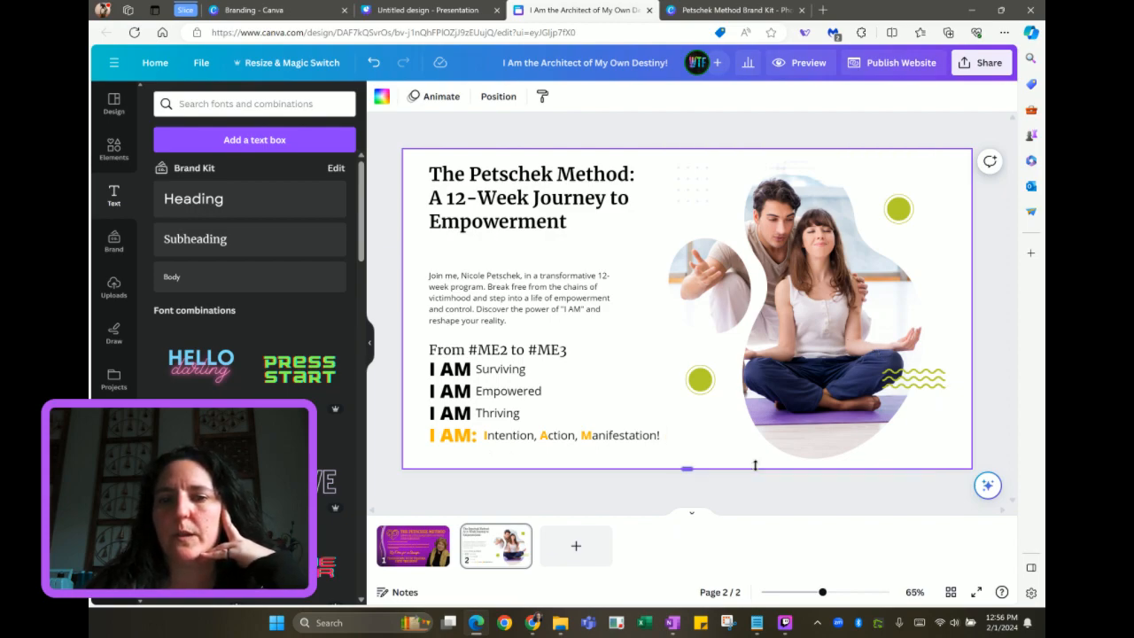
Add page 3 and paste all elements copied from the template's Service From Health Center slide
{"action": "left_click", "coordinate": [572, 556]}
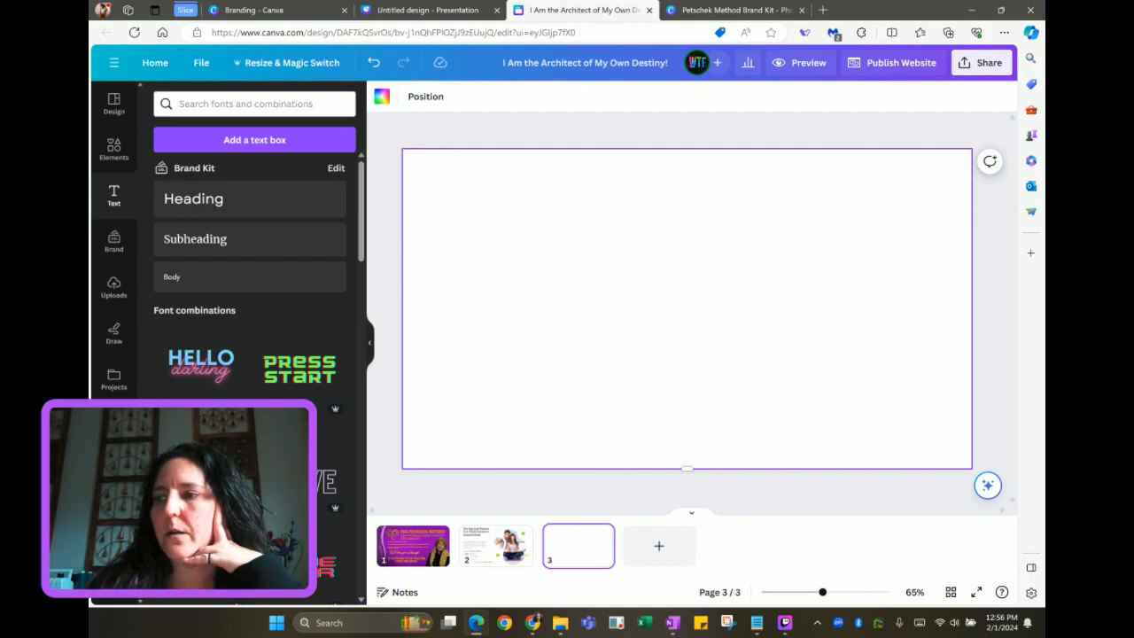
{"action": "left_click", "coordinate": [417, 12]}
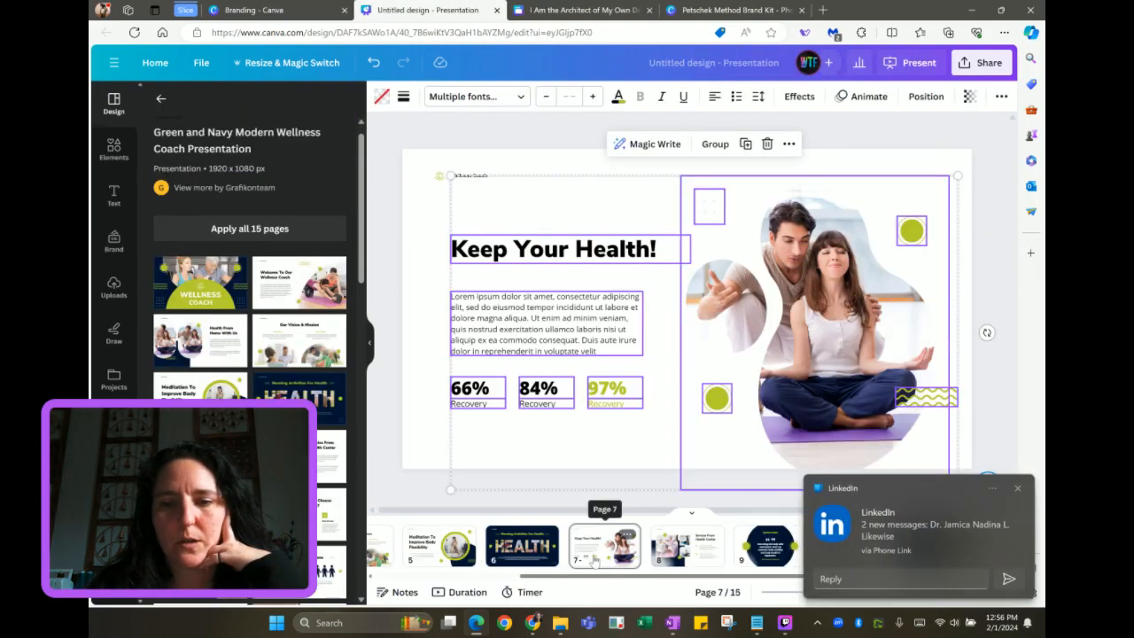
{"action": "left_click", "coordinate": [1017, 487]}
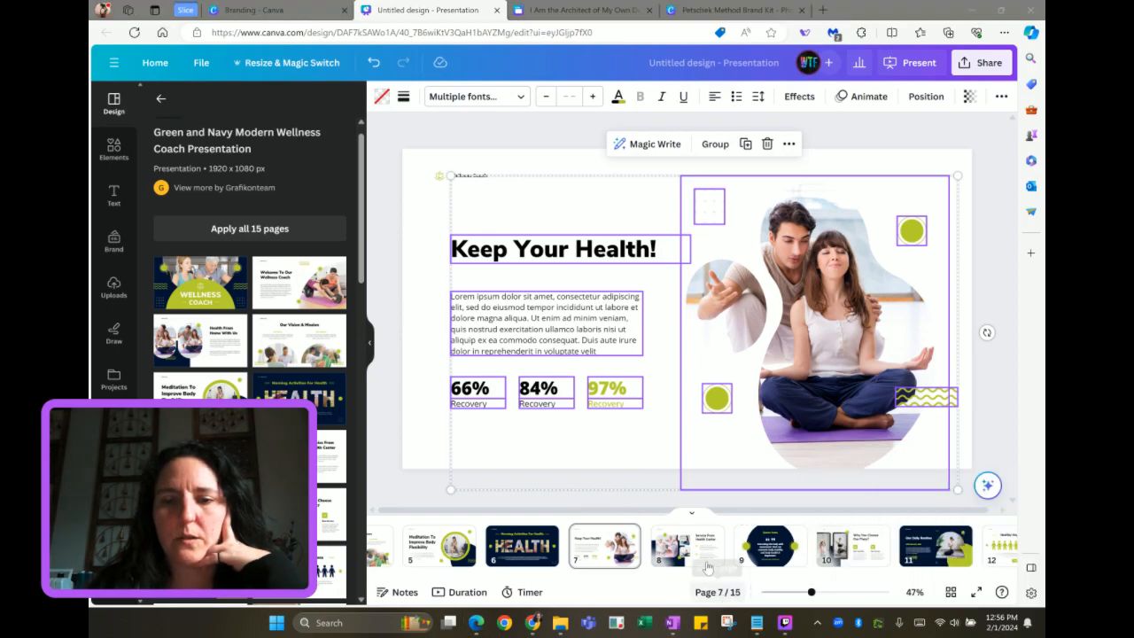
{"action": "left_click", "coordinate": [706, 557]}
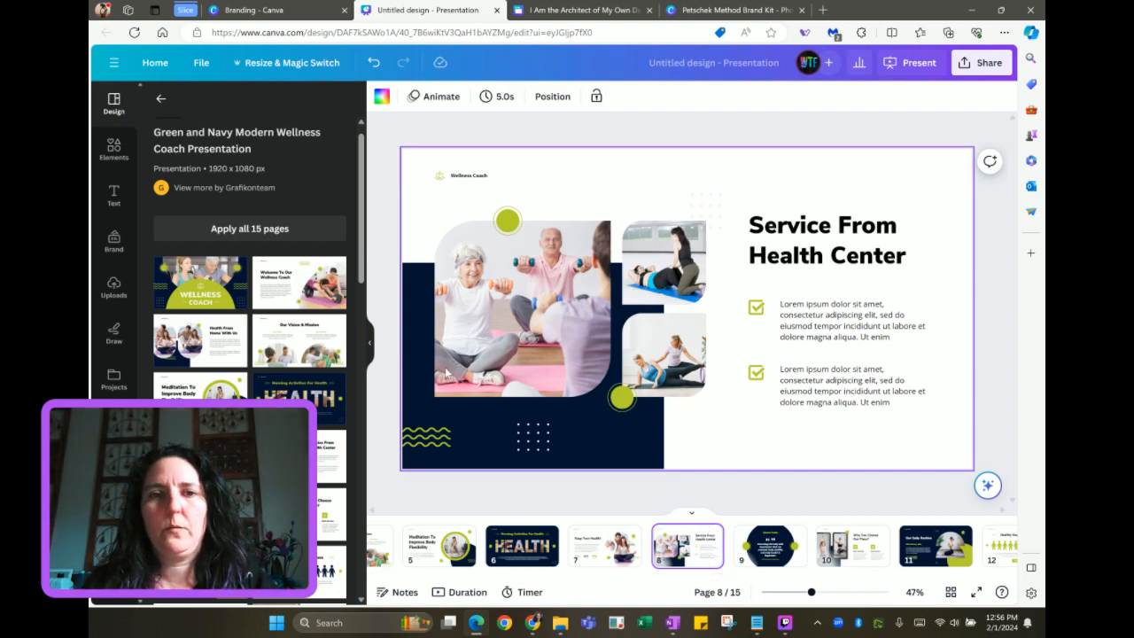
{"action": "left_click_drag", "start_coordinate": [410, 191], "coordinate": [946, 461]}
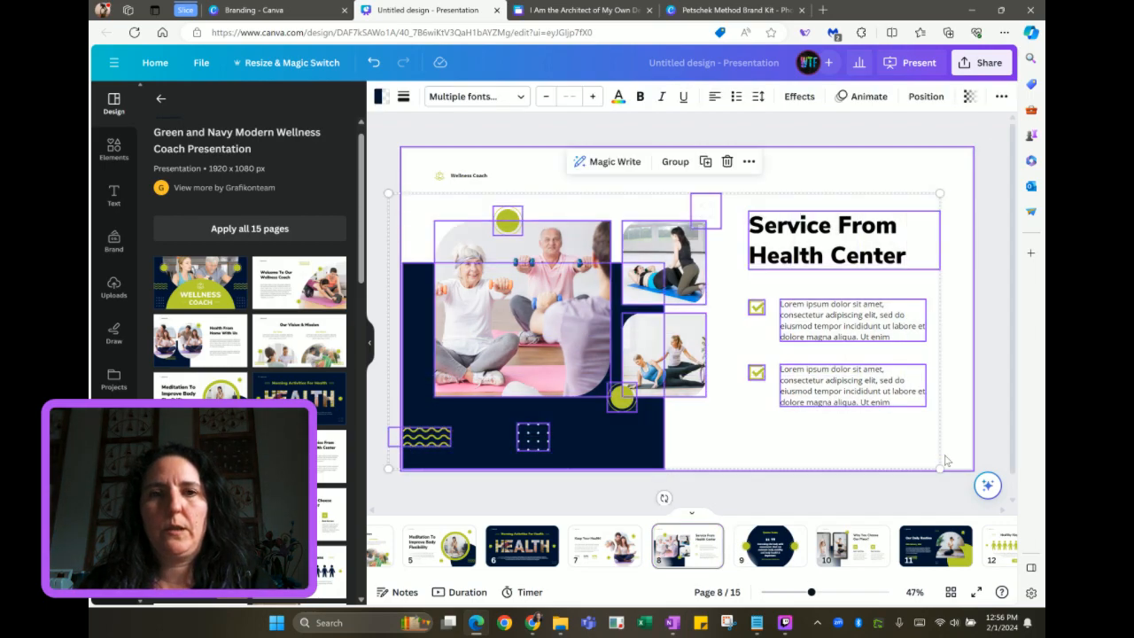
{"action": "left_click", "coordinate": [612, 12]}
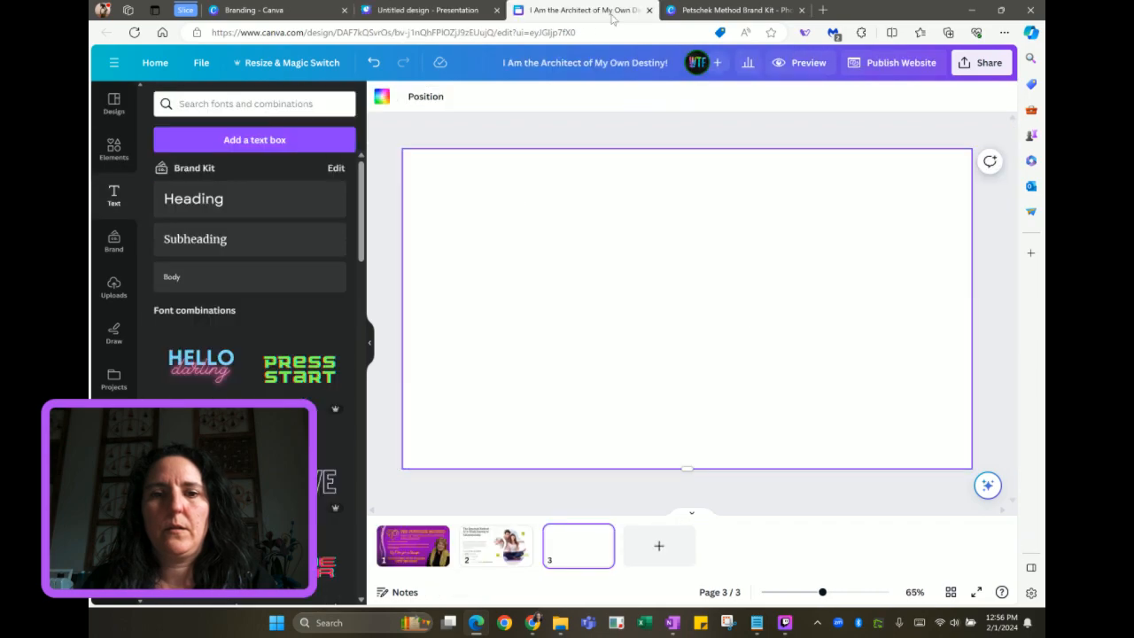
{"action": "key", "text": "ctrl+v"}
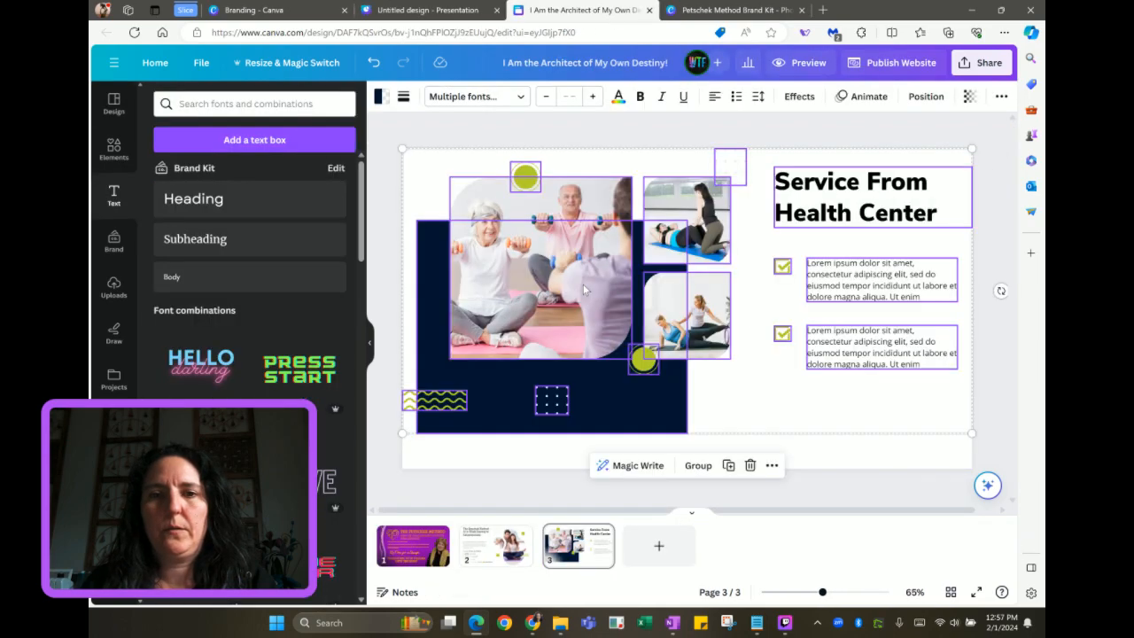
Lower the photo collage on page 3 and select the heading, text boxes and checkboxes to move left
{"action": "left_click_drag", "start_coordinate": [581, 301], "coordinate": [572, 317]}
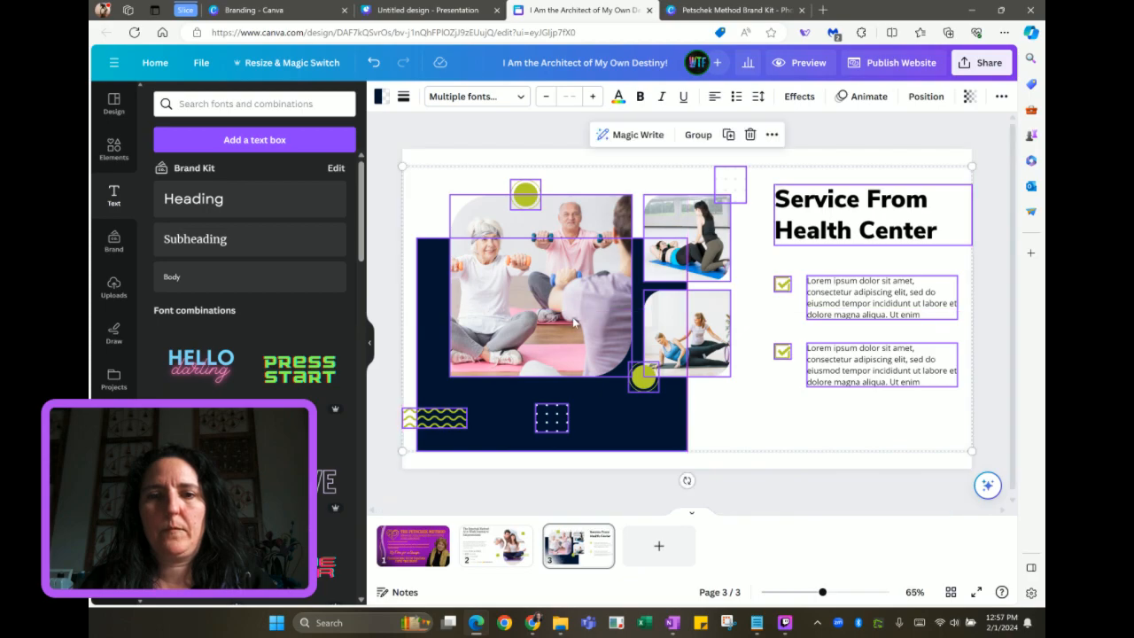
{"action": "left_click", "coordinate": [721, 429]}
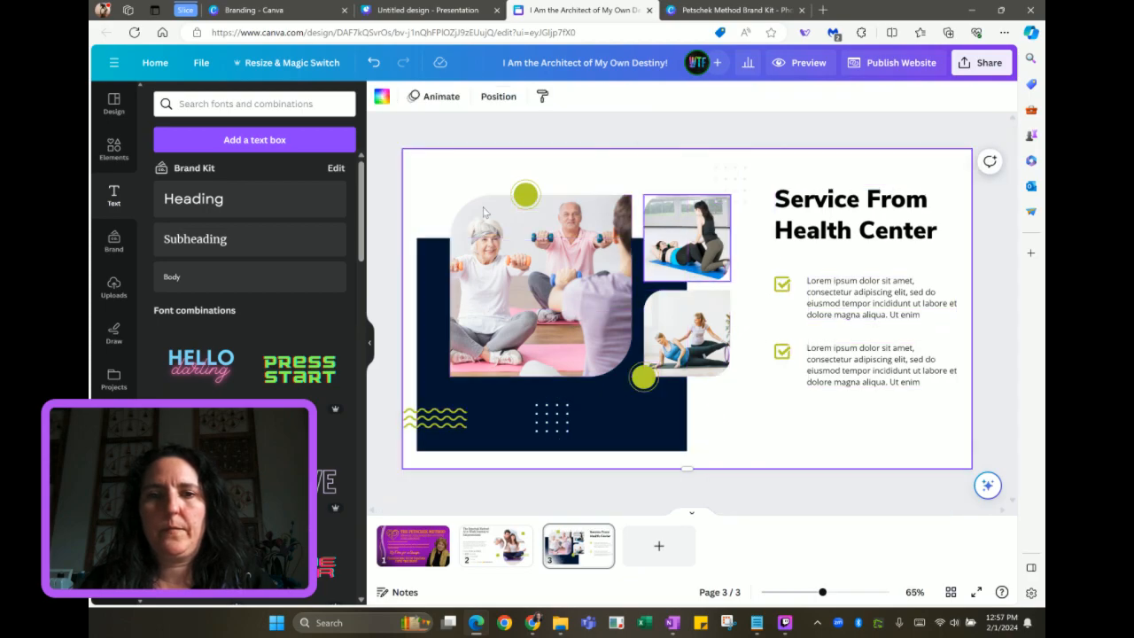
{"action": "left_click_drag", "start_coordinate": [417, 165], "coordinate": [683, 409]}
{"action": "left_click_drag", "start_coordinate": [608, 392], "coordinate": [608, 403]}
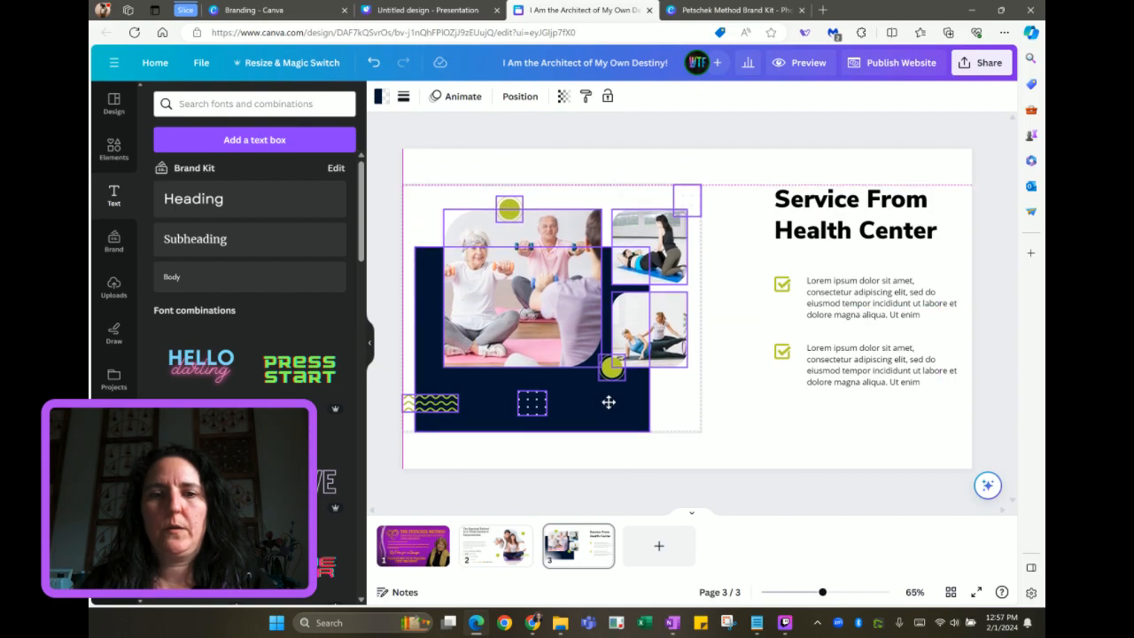
{"action": "left_click_drag", "start_coordinate": [609, 403], "coordinate": [609, 404]}
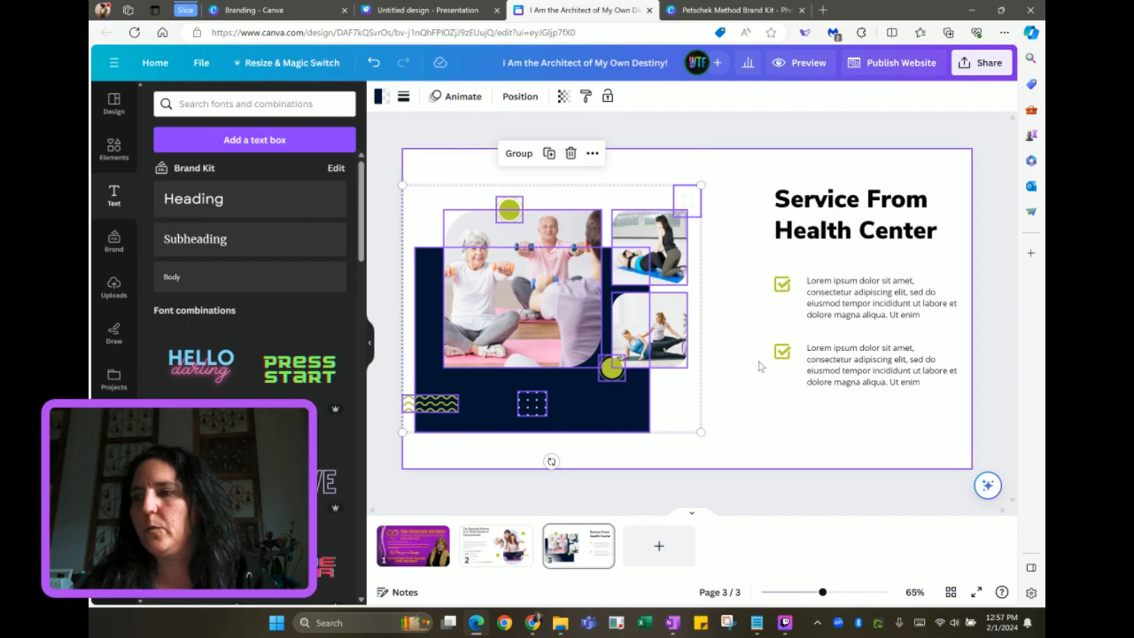
{"action": "left_click", "coordinate": [747, 237]}
{"action": "left_click_drag", "start_coordinate": [735, 181], "coordinate": [861, 362]}
{"action": "left_click", "coordinate": [937, 282]}
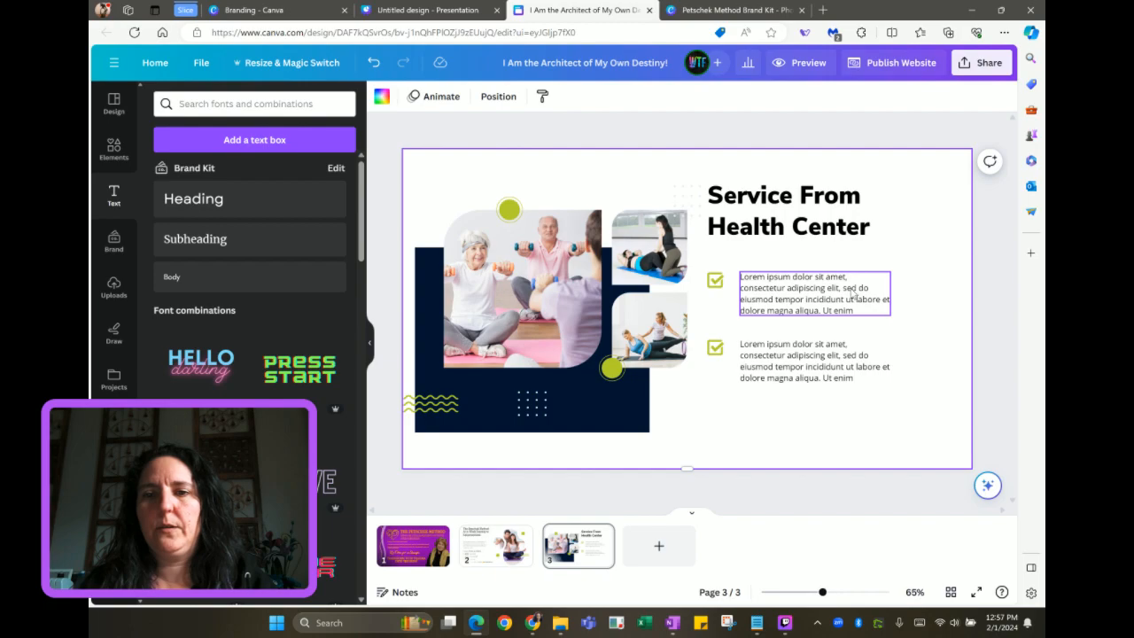
Widen both Lorem ipsum text boxes and move the first checkbox row up
{"action": "left_click", "coordinate": [889, 299]}
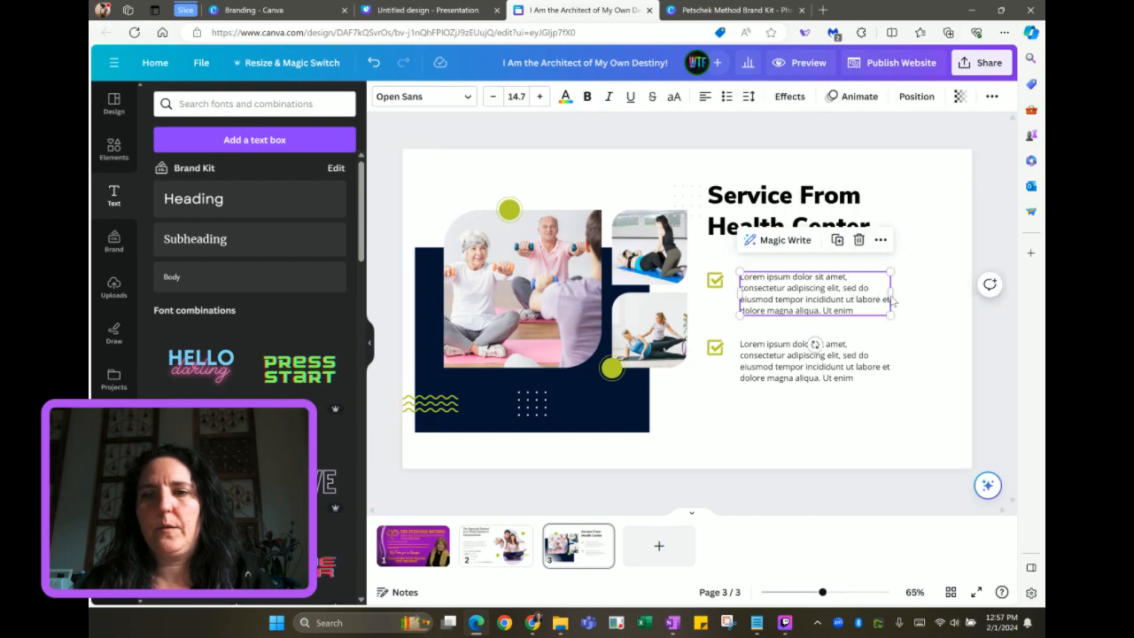
{"action": "left_click_drag", "start_coordinate": [891, 292], "coordinate": [941, 292]}
{"action": "left_click", "coordinate": [848, 363]}
{"action": "left_click_drag", "start_coordinate": [891, 355], "coordinate": [943, 354]}
{"action": "left_click", "coordinate": [817, 295]}
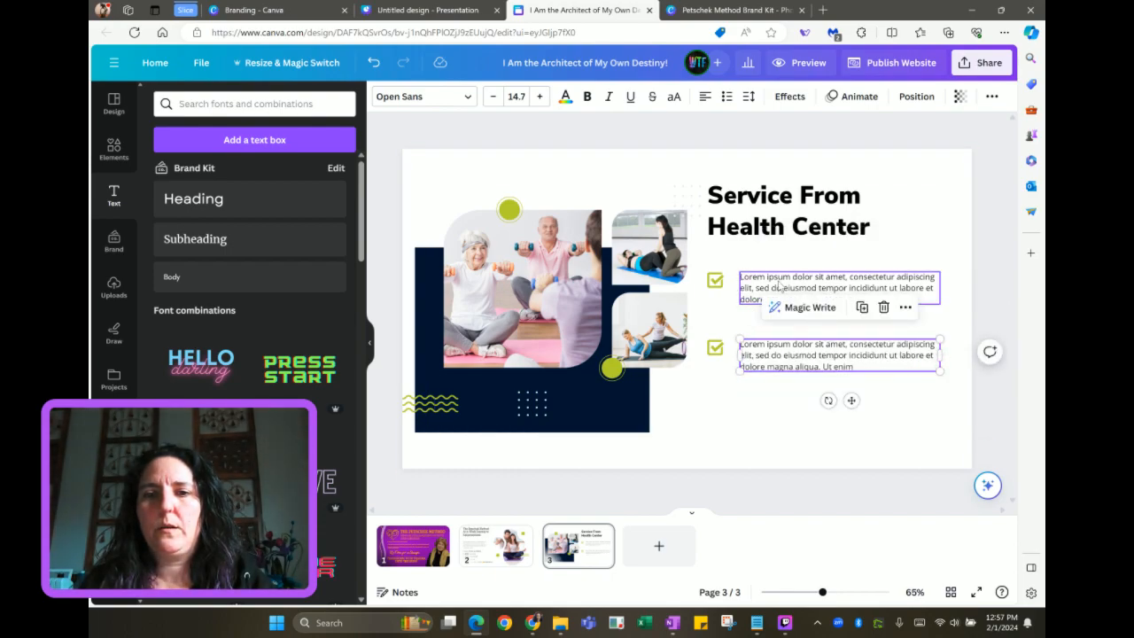
{"action": "left_click_drag", "start_coordinate": [778, 282], "coordinate": [776, 279]}
{"action": "left_click_drag", "start_coordinate": [704, 265], "coordinate": [795, 272]}
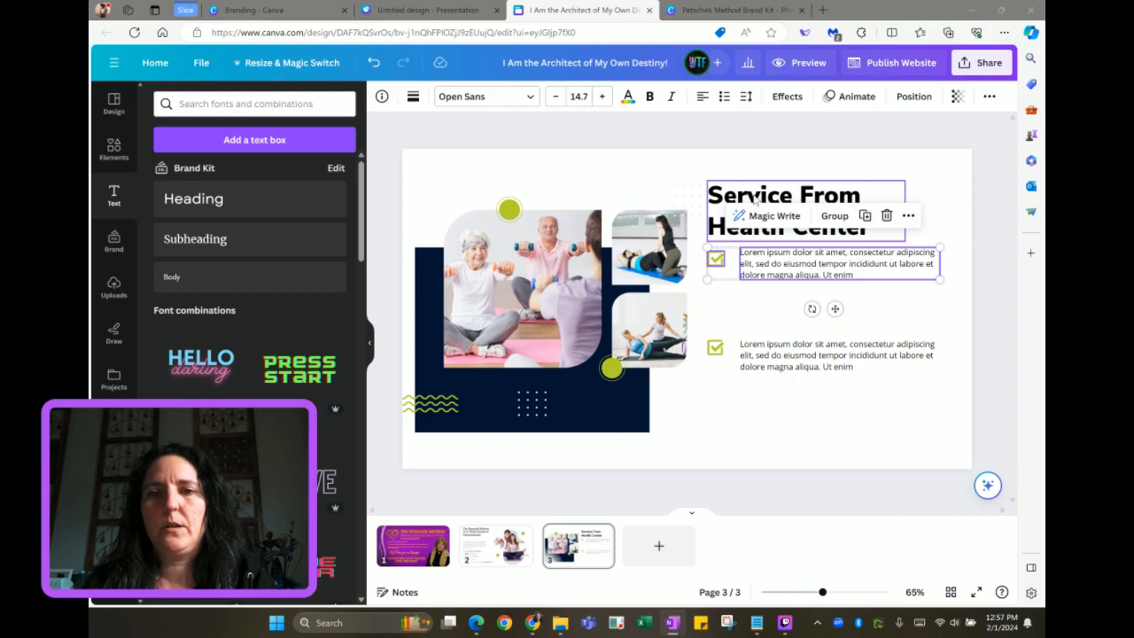
Change the heading to 'Experience the Transformation:' and the first bullet to the Heal with Compassion text
{"action": "double_click", "coordinate": [838, 217]}
{"action": "type", "text": "Experience the Transformation:"}
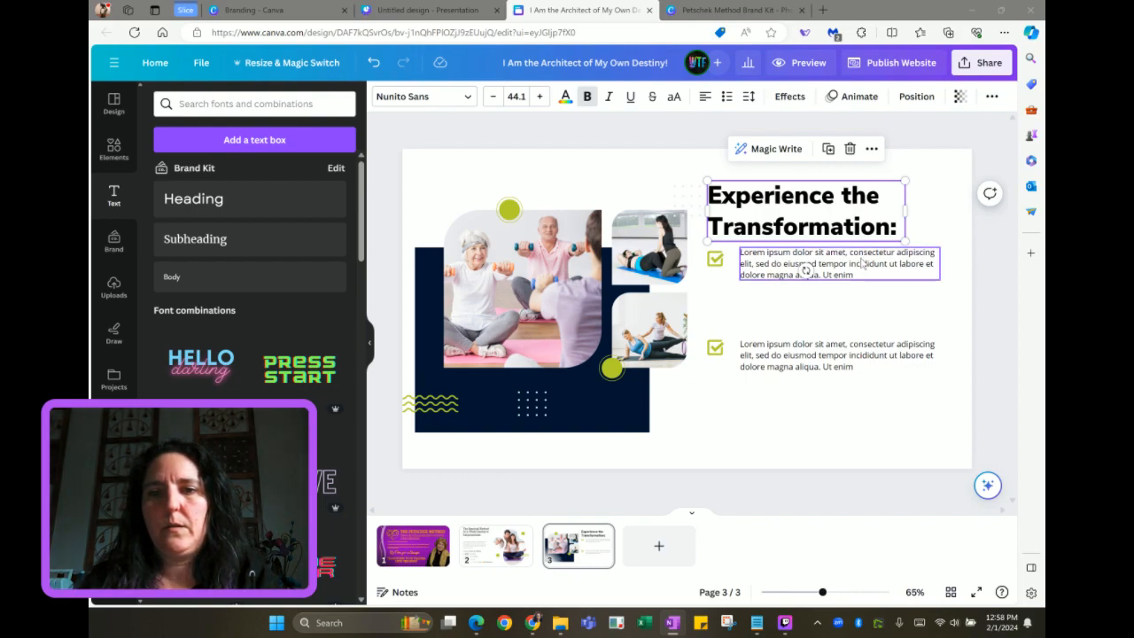
{"action": "left_click", "coordinate": [862, 263]}
{"action": "left_click", "coordinate": [862, 263]}
{"action": "type", "text": "Heal with Compassion: Embrace self-healing through understanding and care."}
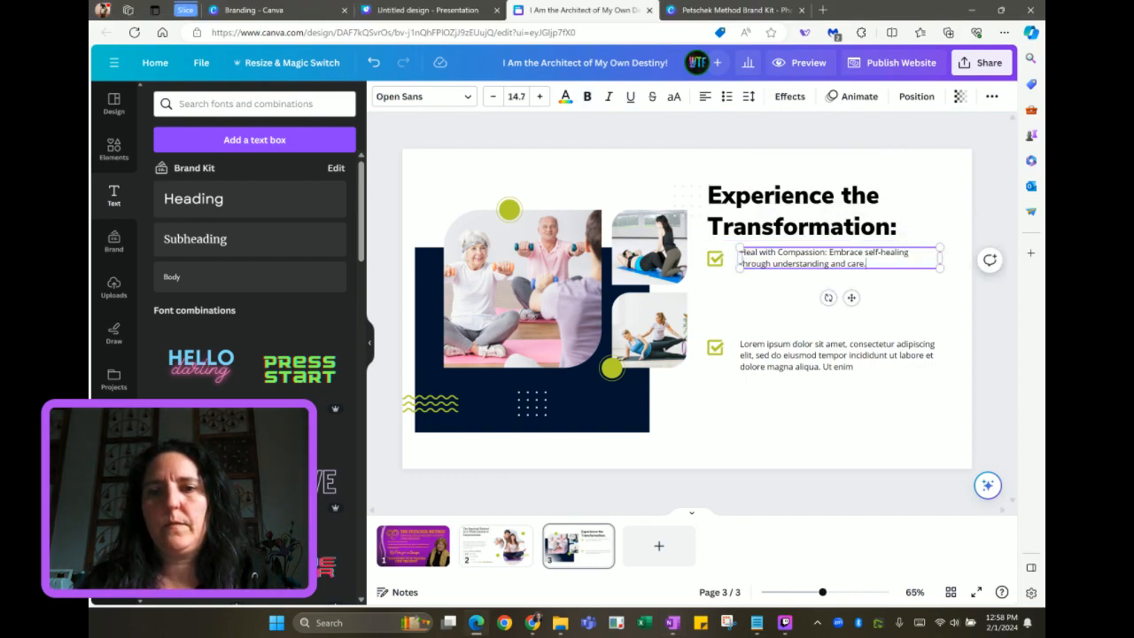
Nudge the lower text box up and anchor both bullet texts vertically in the middle
{"action": "left_click", "coordinate": [762, 356]}
{"action": "left_click_drag", "start_coordinate": [762, 356], "coordinate": [763, 351]}
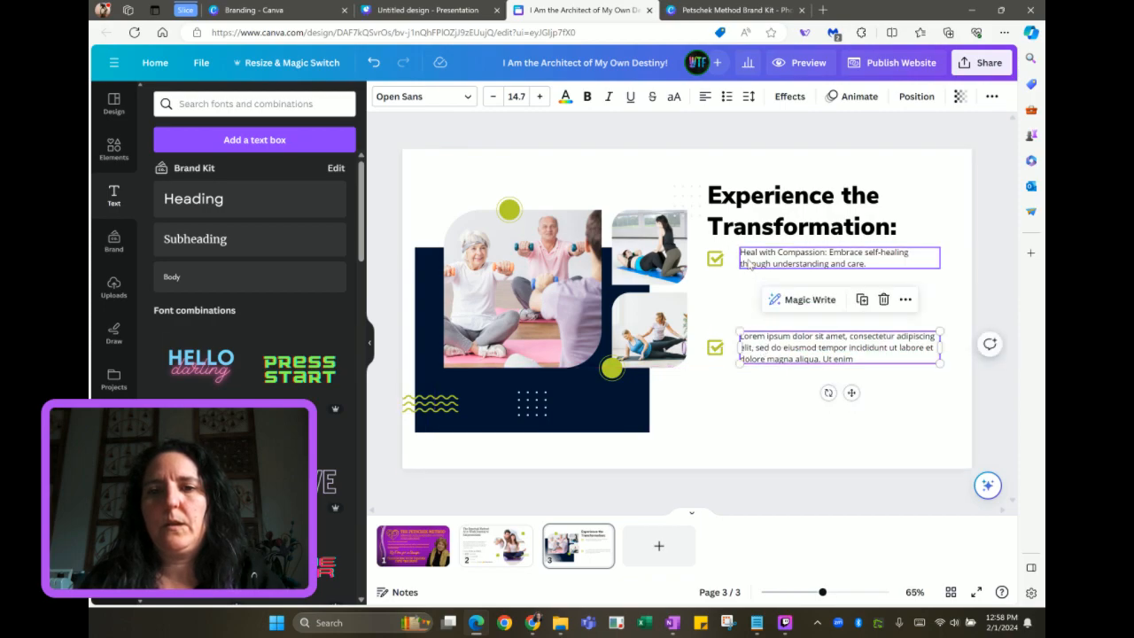
{"action": "left_click", "coordinate": [752, 266]}
{"action": "left_click", "coordinate": [748, 98]}
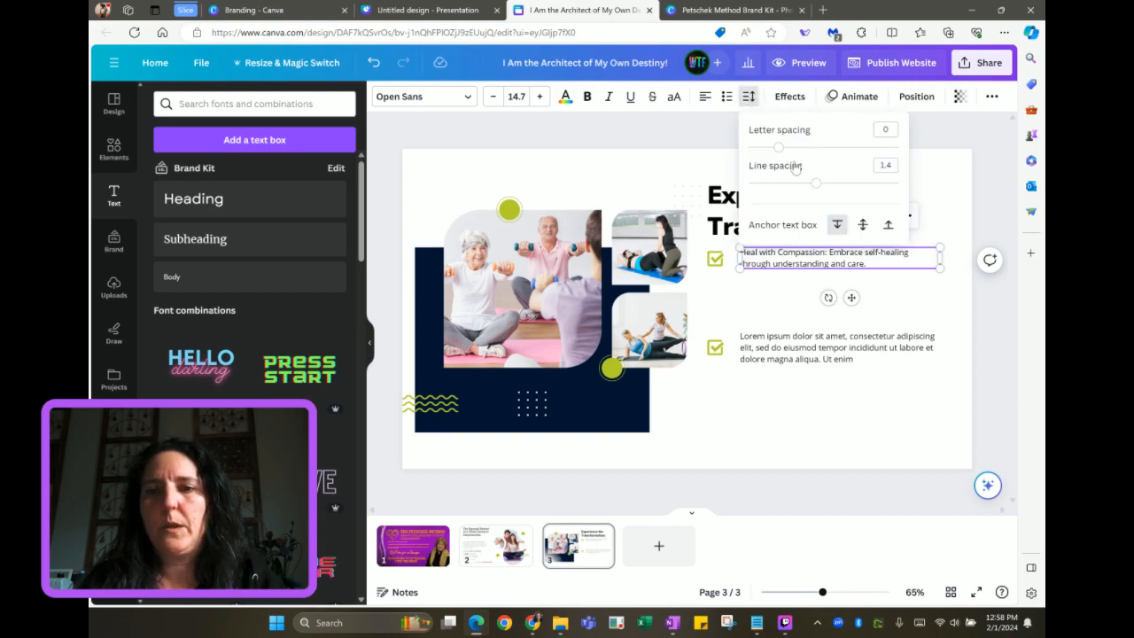
{"action": "left_click", "coordinate": [861, 225]}
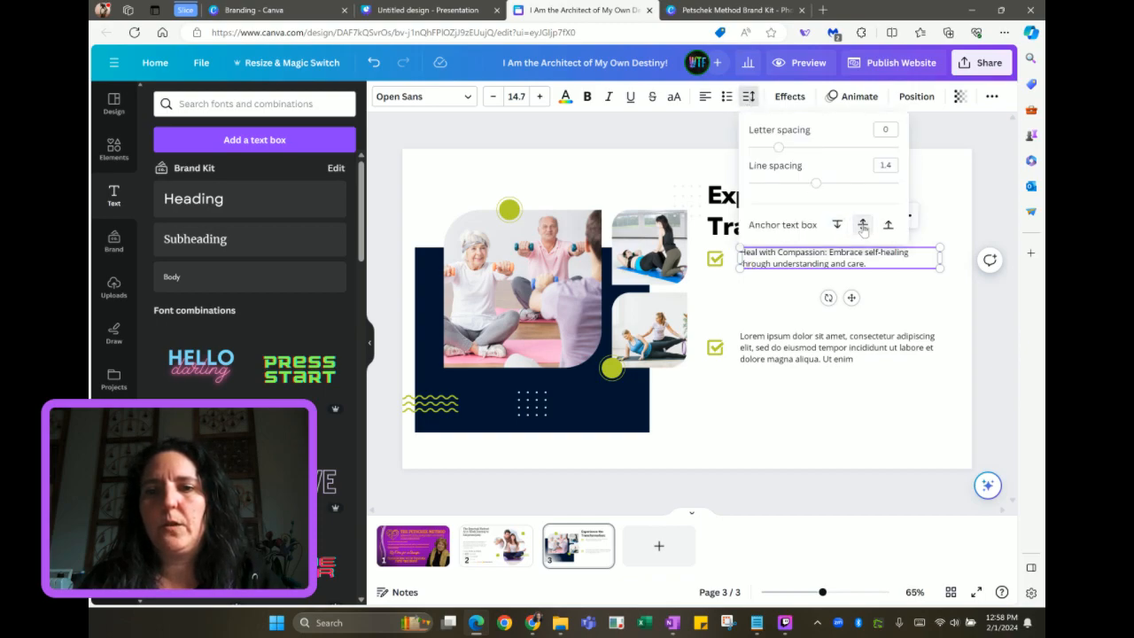
{"action": "left_click", "coordinate": [837, 349]}
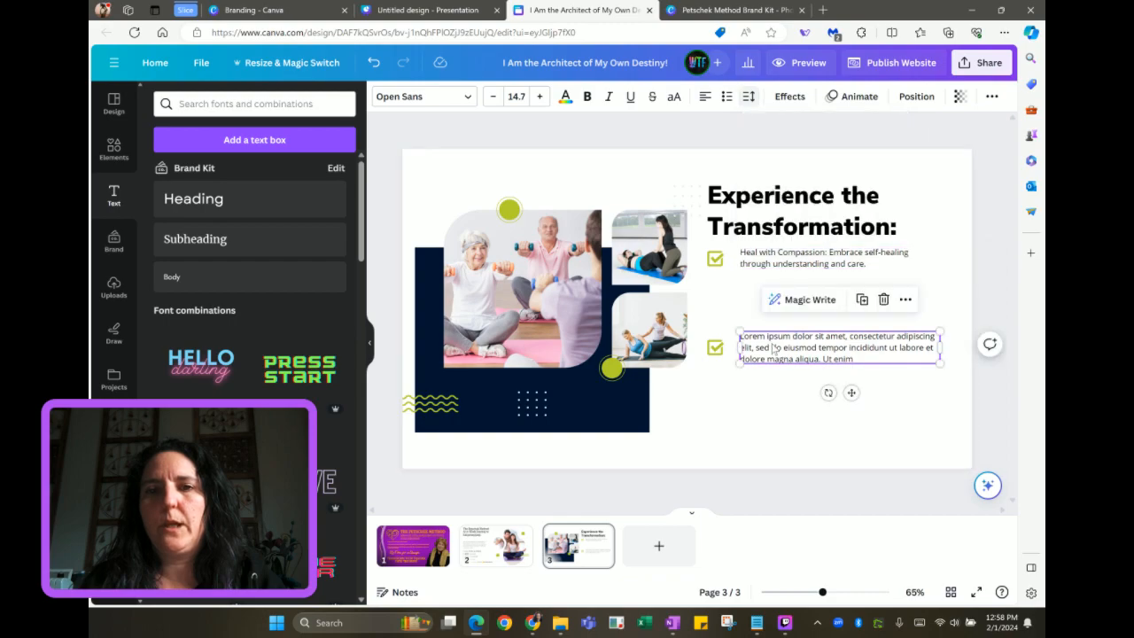
{"action": "left_click", "coordinate": [749, 96]}
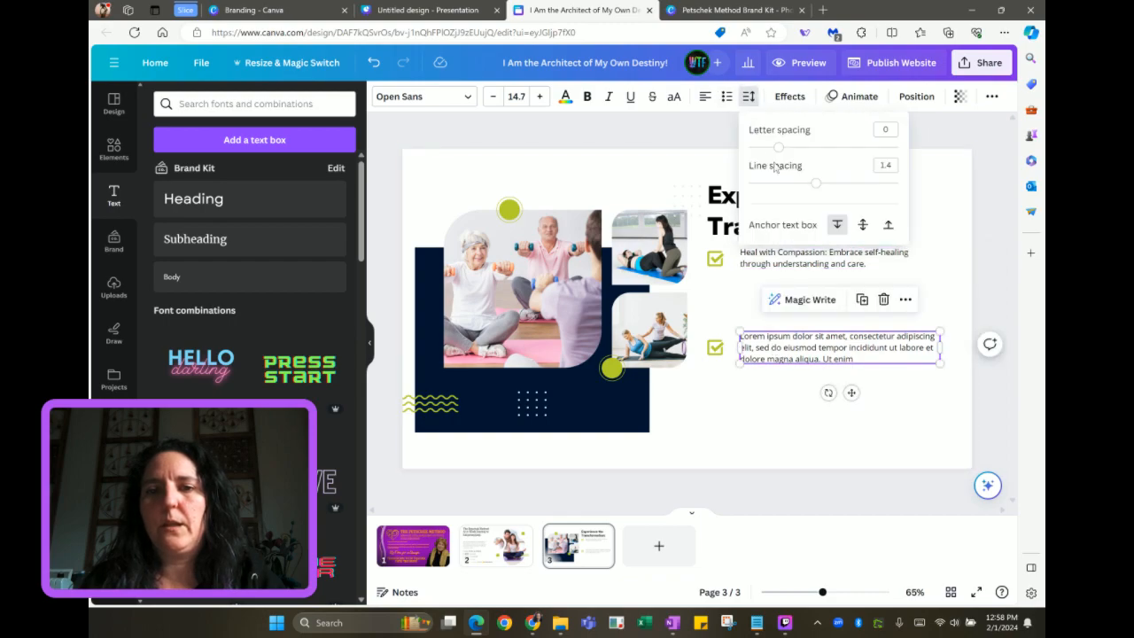
{"action": "left_click", "coordinate": [861, 225]}
Move the second checklist row up and fill it with the Rapid, Action-Oriented text
{"action": "left_click", "coordinate": [720, 343], "text": "shift"}
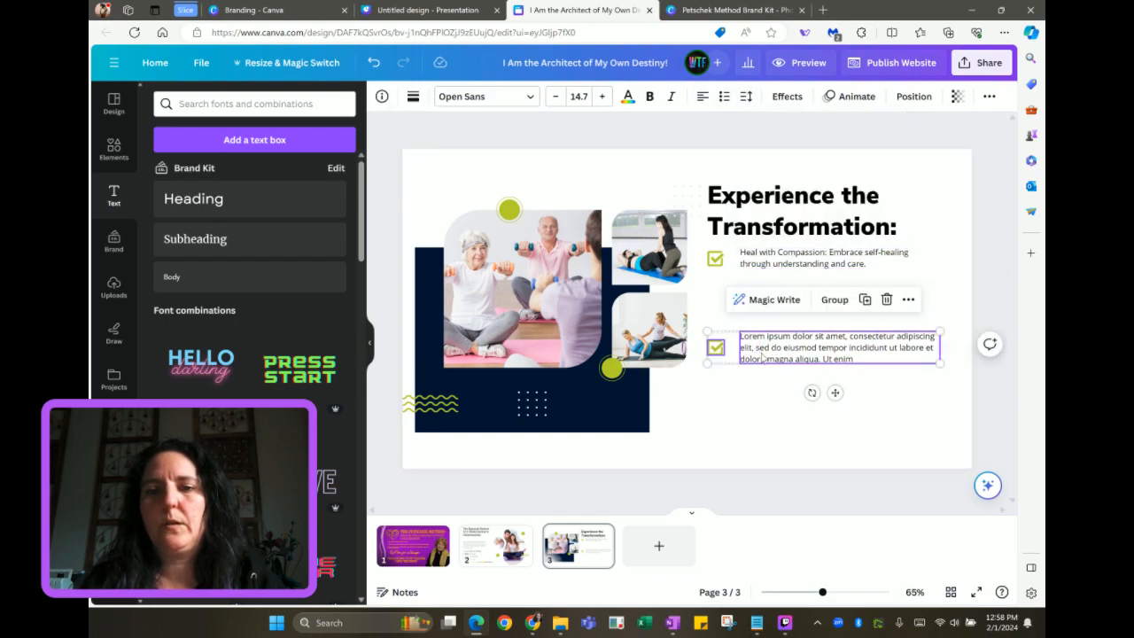
{"action": "left_click_drag", "start_coordinate": [767, 347], "coordinate": [763, 292]}
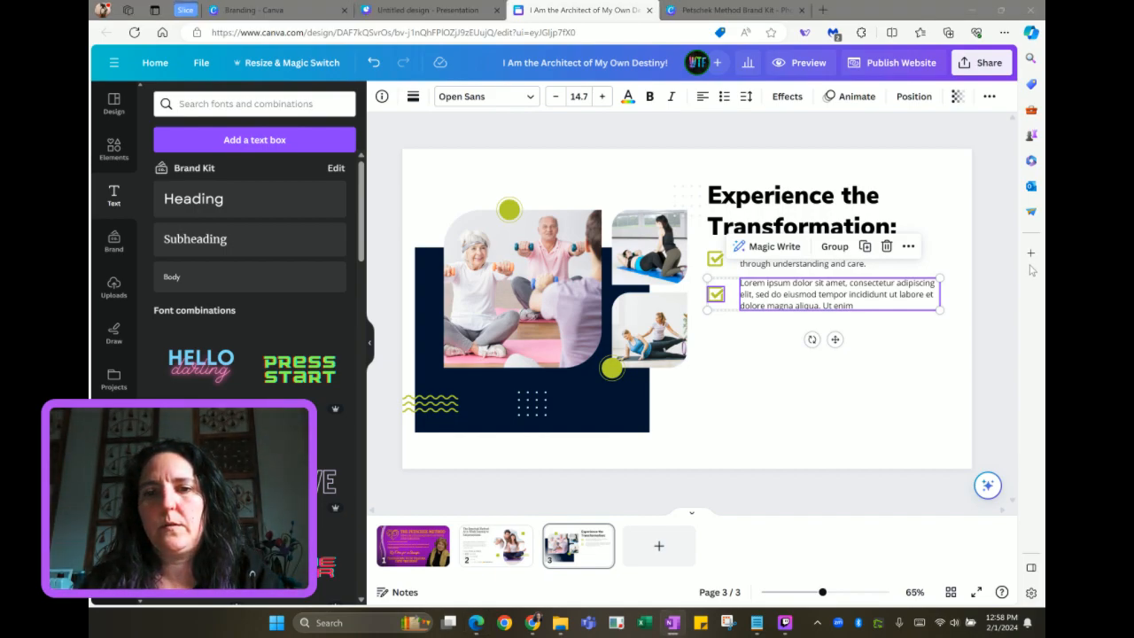
{"action": "left_click", "coordinate": [883, 324]}
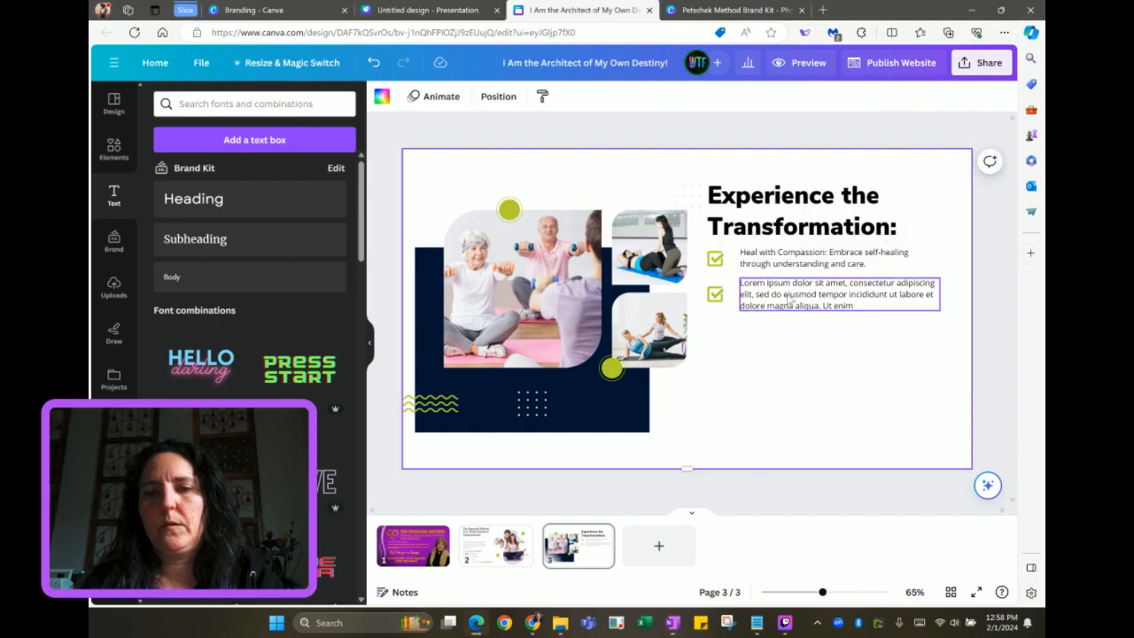
{"action": "double_click", "coordinate": [789, 304]}
{"action": "type", "text": "Rapid, Action-Oriented Transformation: Utilize techniques that yield real, tangible results."}
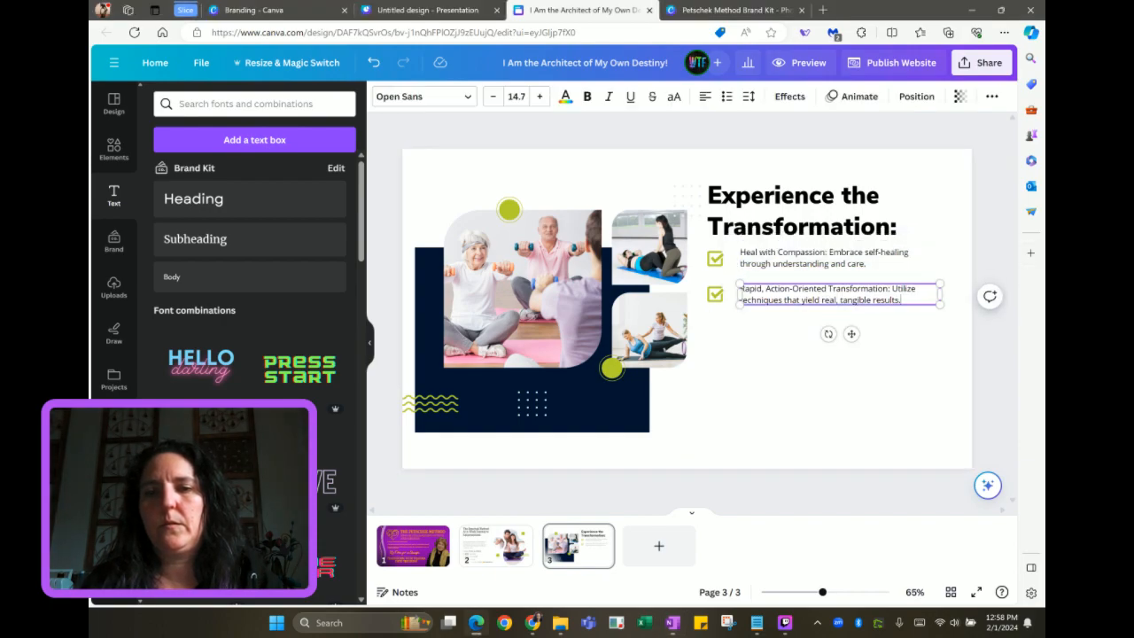
Duplicate both checklist rows and place the copies below the originals
{"action": "left_click_drag", "start_coordinate": [706, 255], "coordinate": [943, 306]}
{"action": "left_click", "coordinate": [864, 216]}
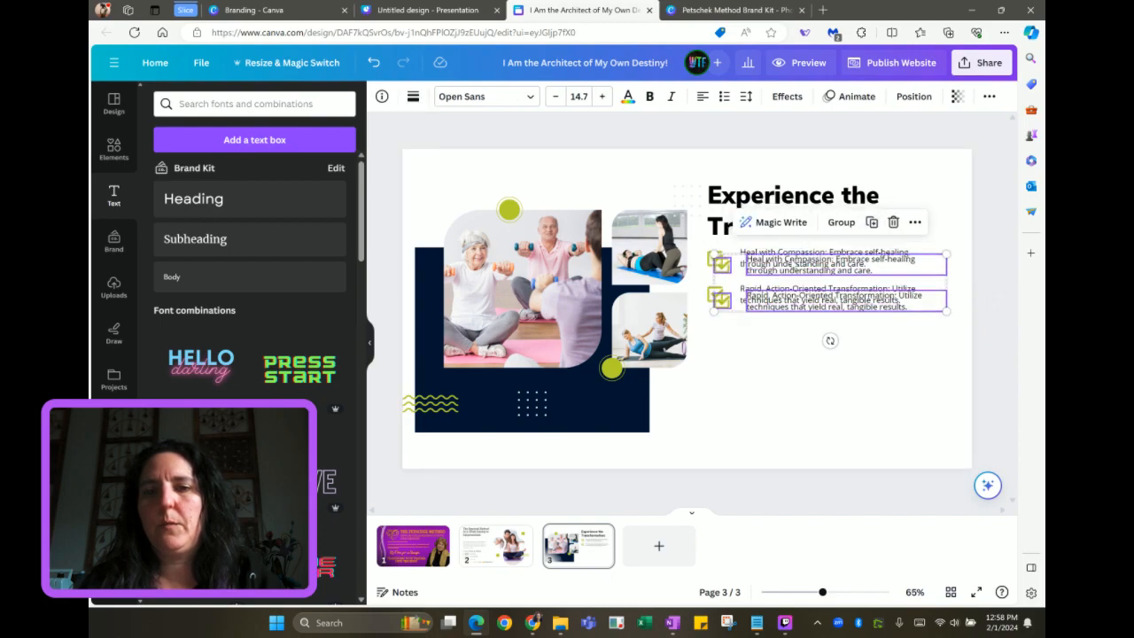
{"action": "left_click_drag", "start_coordinate": [788, 278], "coordinate": [783, 324]}
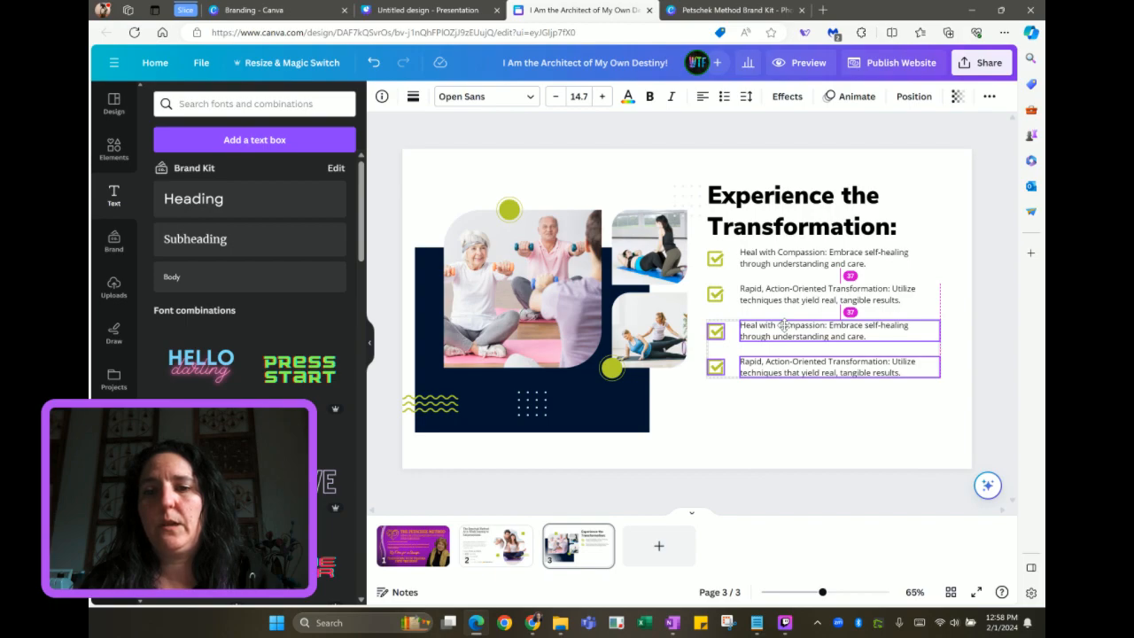
{"action": "left_click_drag", "start_coordinate": [784, 324], "coordinate": [787, 330]}
{"action": "left_click", "coordinate": [758, 391]}
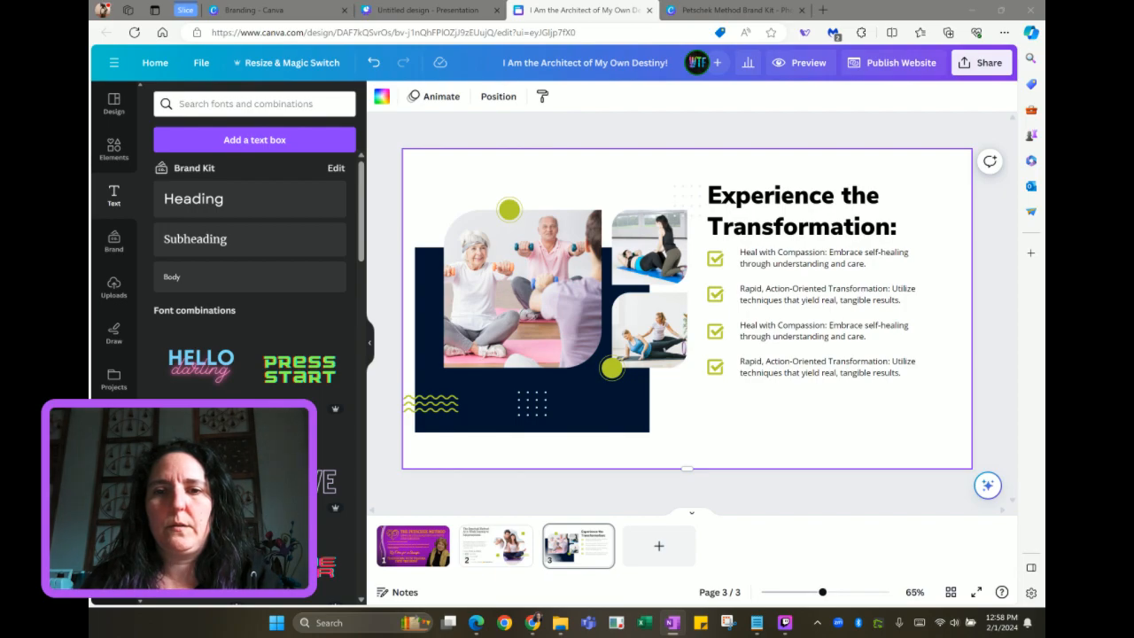
Fill bullets 3 and 4 with Regain Balance and Control and Manifest Your Goals, then add page 4
{"action": "double_click", "coordinate": [867, 321]}
{"action": "type", "text": "Regain Balance and Control: Master your mind, body, and emotions."}
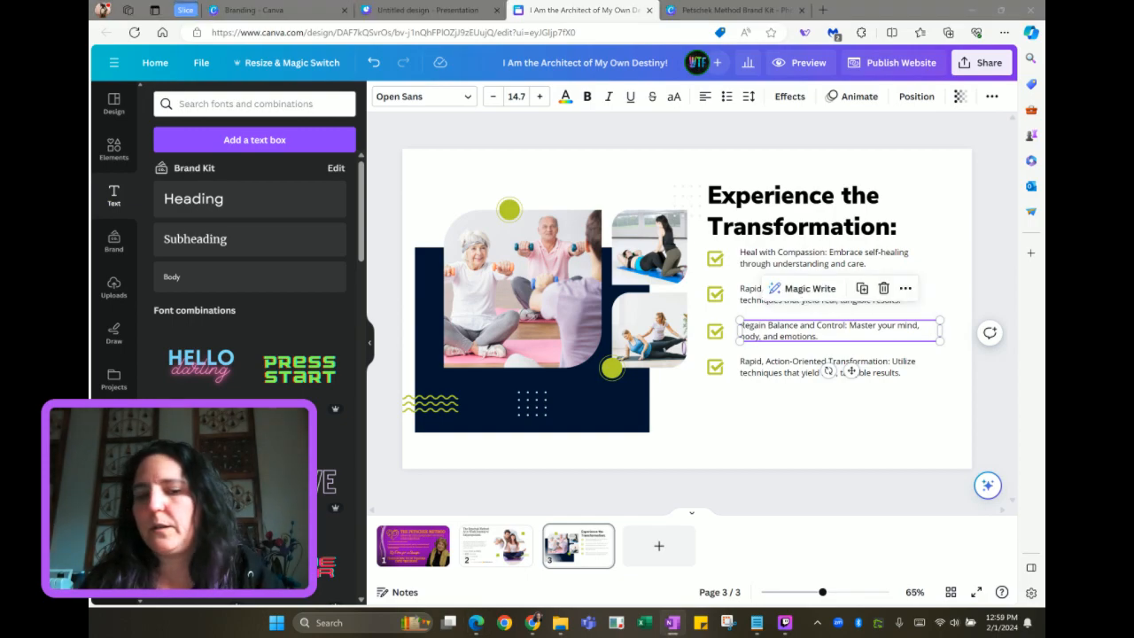
{"action": "left_click", "coordinate": [797, 370]}
{"action": "left_click", "coordinate": [798, 370]}
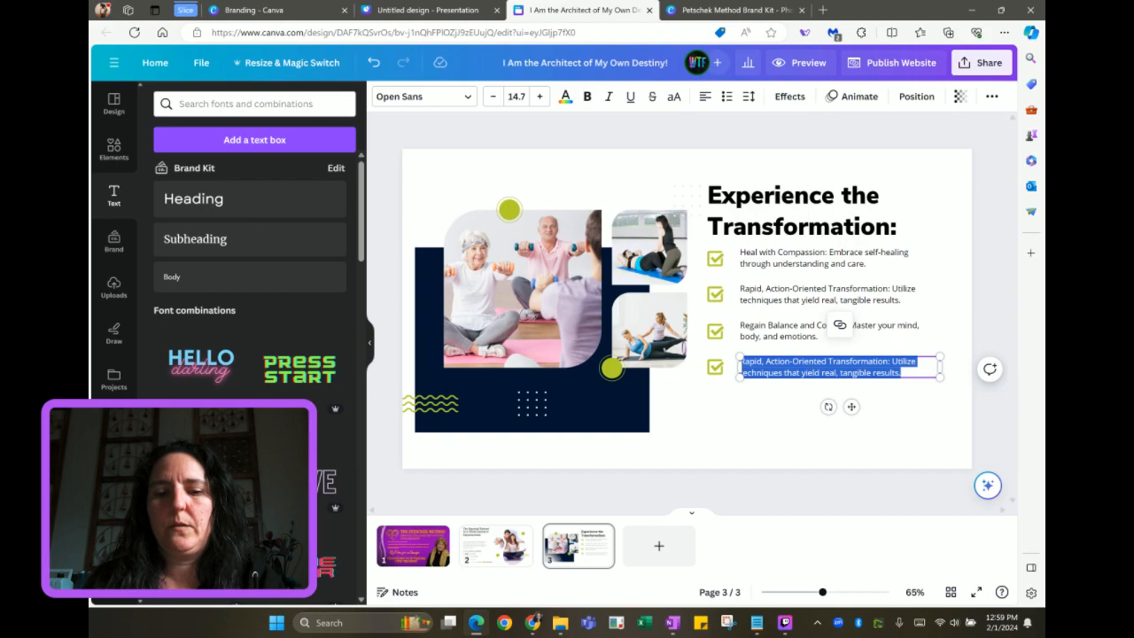
{"action": "type", "text": "Manifest Your Goals: Learn a step-by-step process to turn your dreams into reality."}
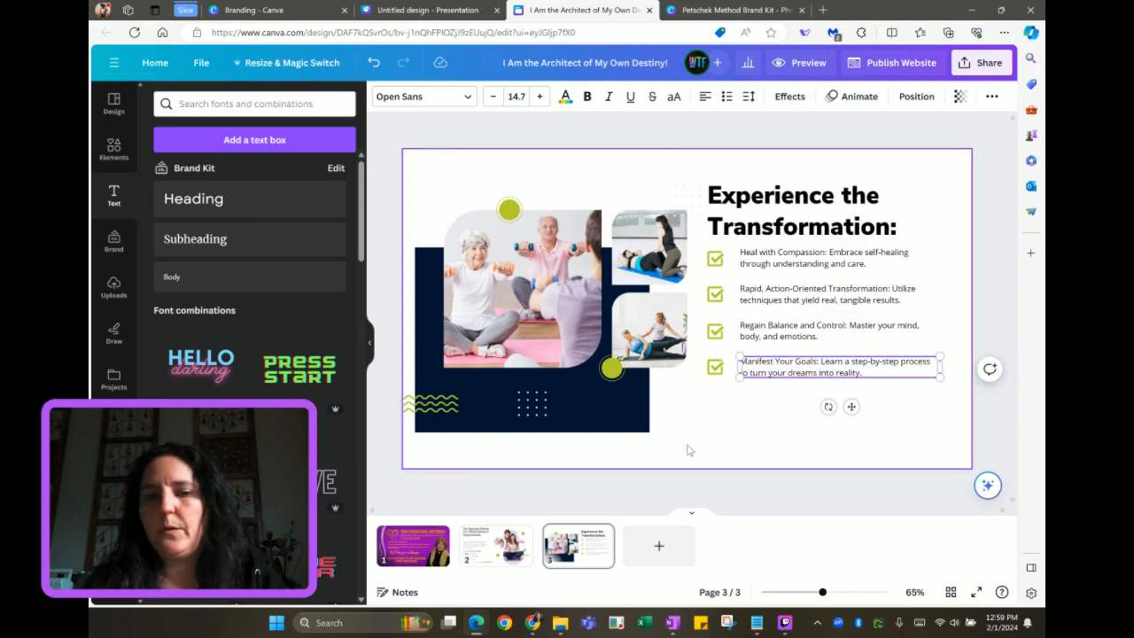
{"action": "left_click", "coordinate": [660, 545]}
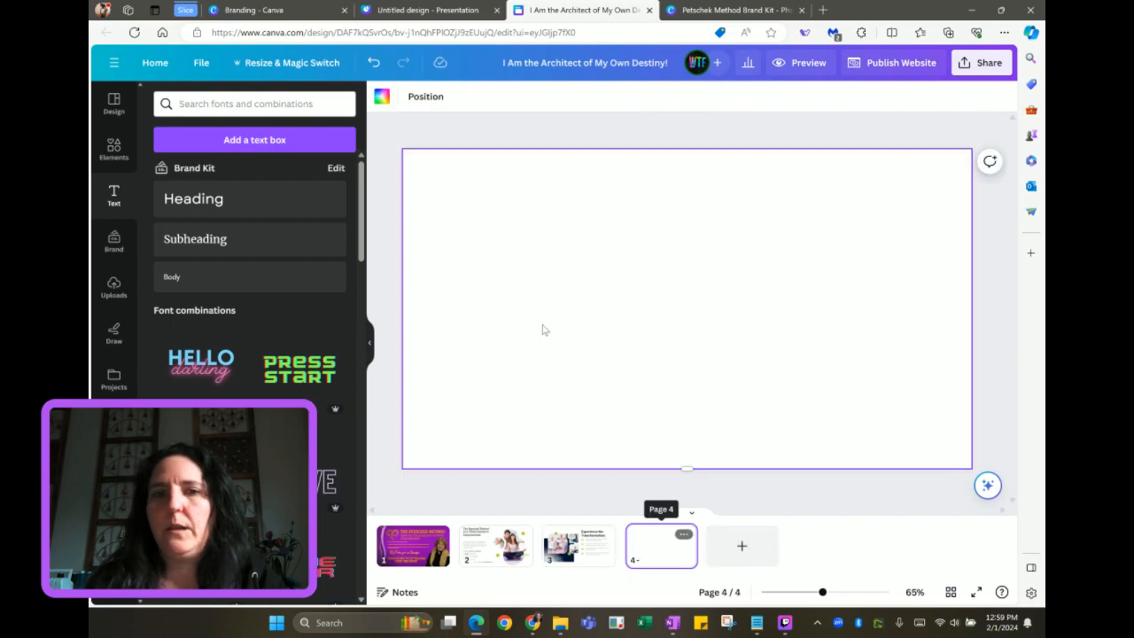
View the Our Daily Routine page of the wellness template presentation
{"action": "left_click", "coordinate": [421, 11]}
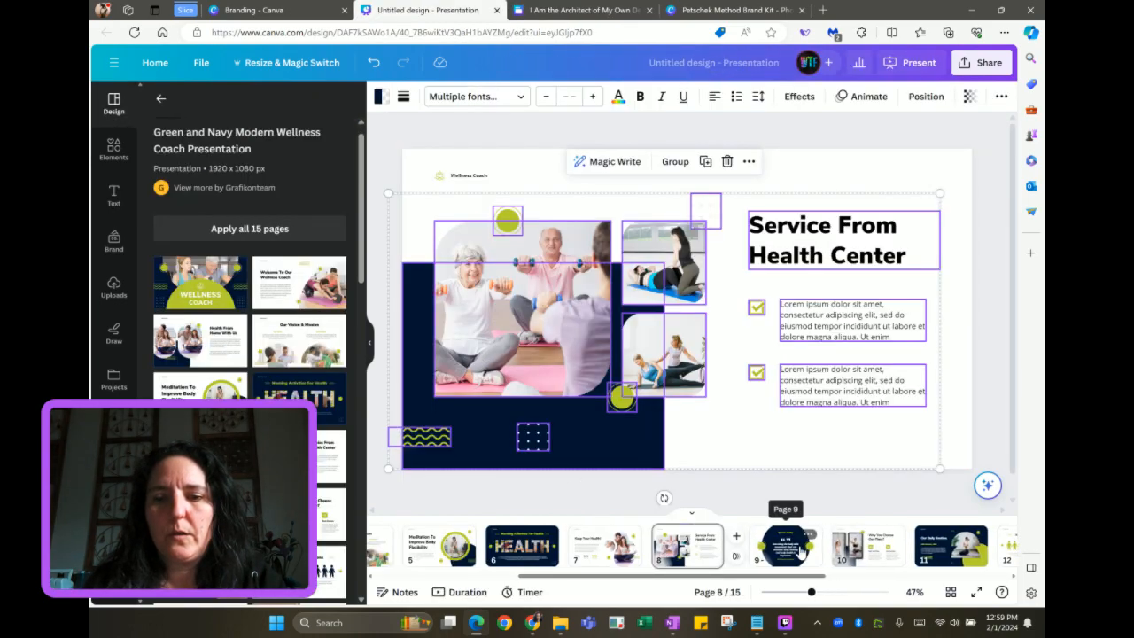
{"action": "scroll", "coordinate": [800, 552], "scroll_direction": "down", "scroll_amount": 2}
{"action": "scroll", "coordinate": [800, 552], "scroll_direction": "down", "scroll_amount": 1}
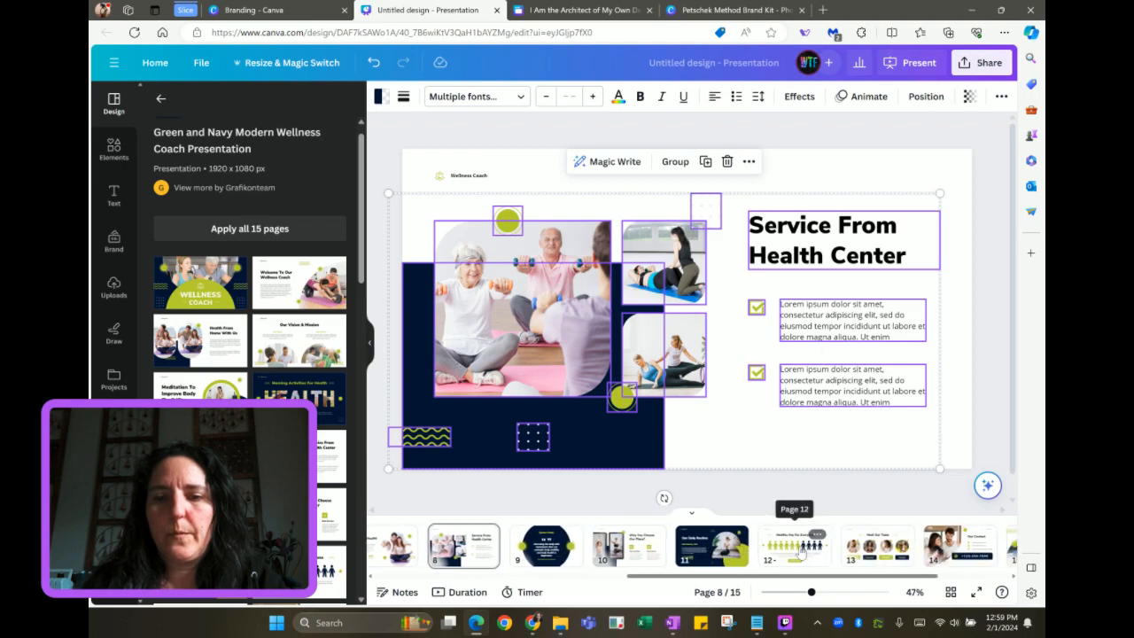
{"action": "left_click", "coordinate": [767, 554]}
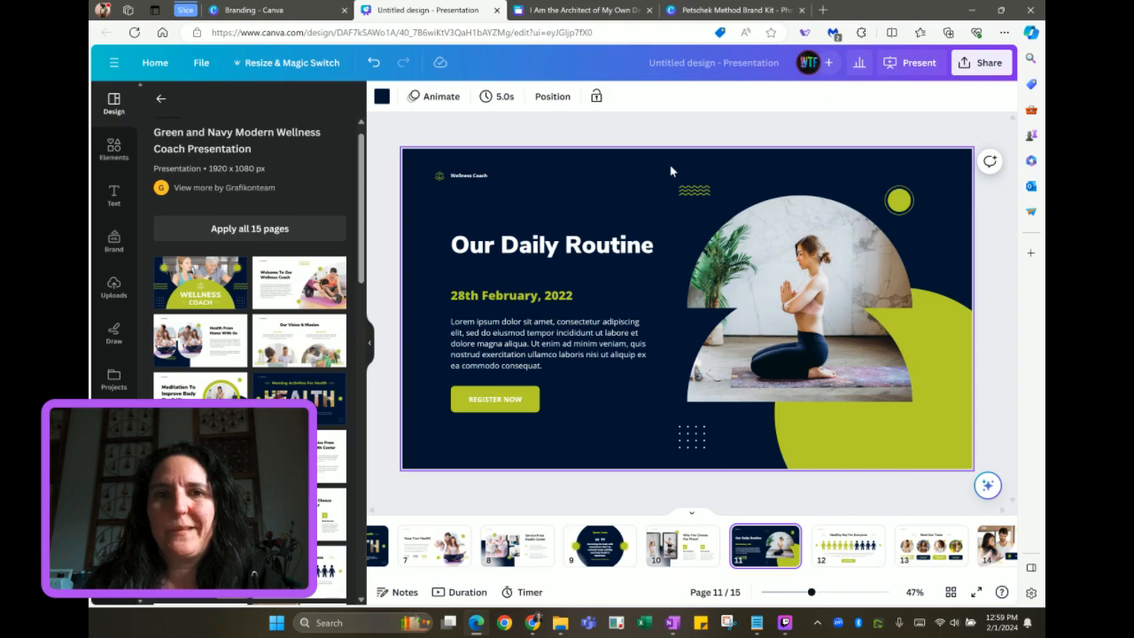
Review the website's page 1 portrait, blank page 4 and the Experience the Transformation page
{"action": "left_click", "coordinate": [599, 11]}
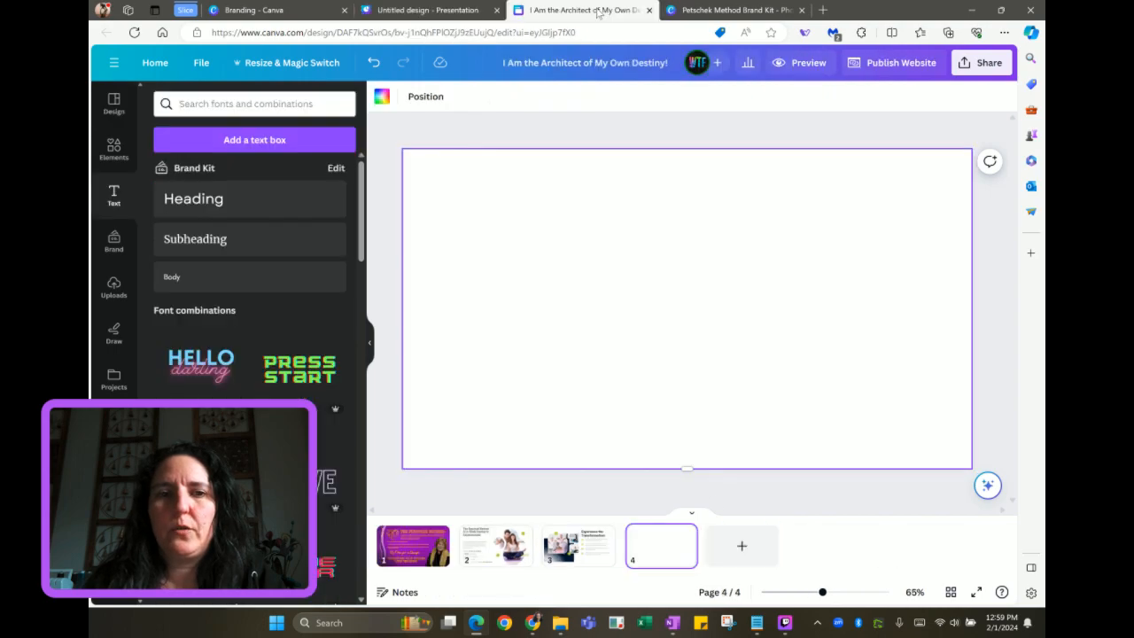
{"action": "left_click", "coordinate": [412, 545]}
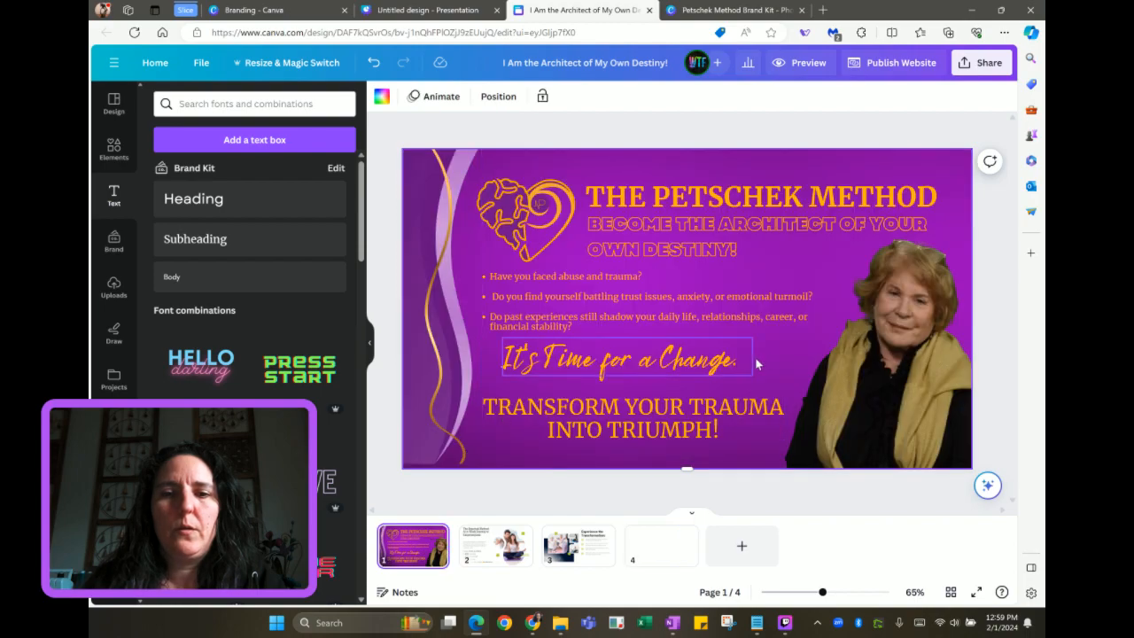
{"action": "left_click", "coordinate": [778, 353]}
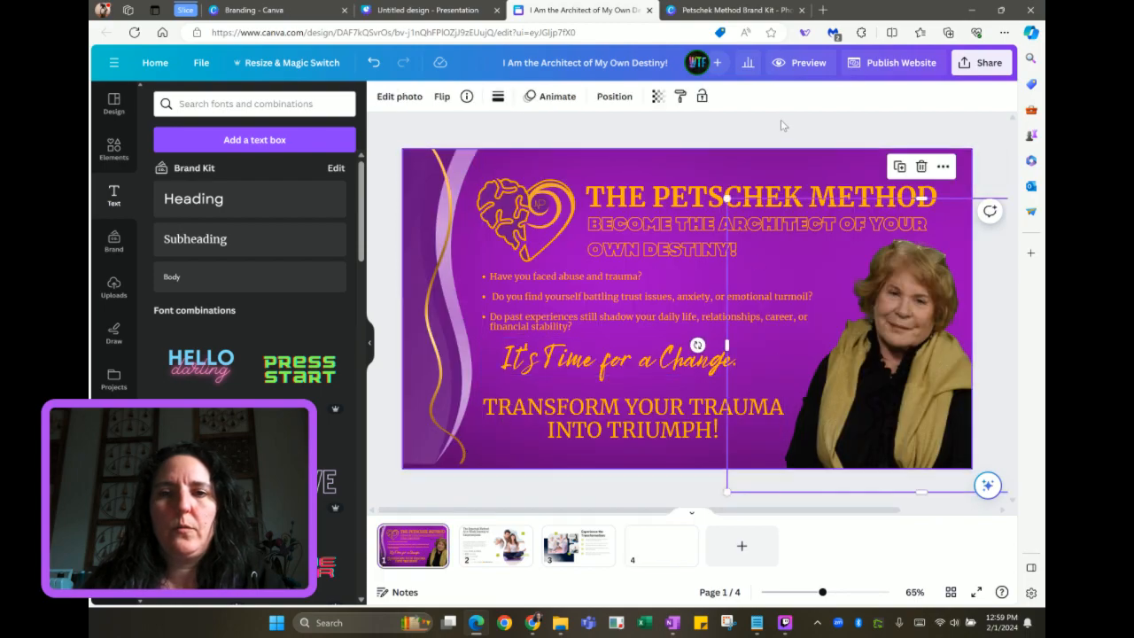
{"action": "left_click", "coordinate": [743, 159]}
{"action": "left_click", "coordinate": [660, 545]}
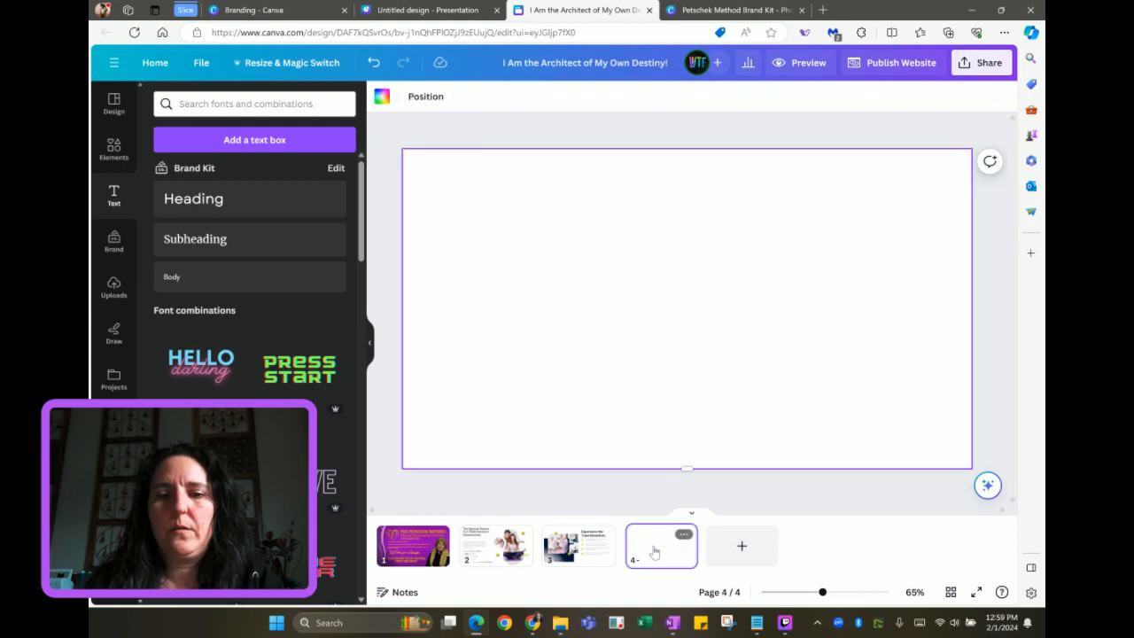
{"action": "left_click", "coordinate": [600, 564]}
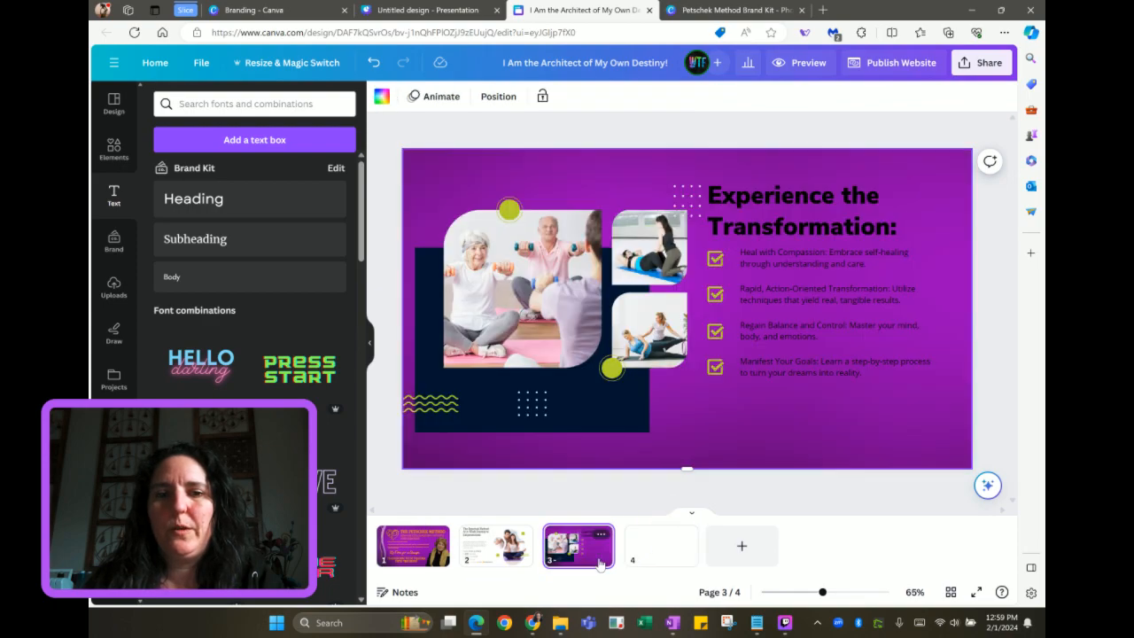
Add a new page 5 after blank page 4
{"action": "left_click", "coordinate": [667, 550]}
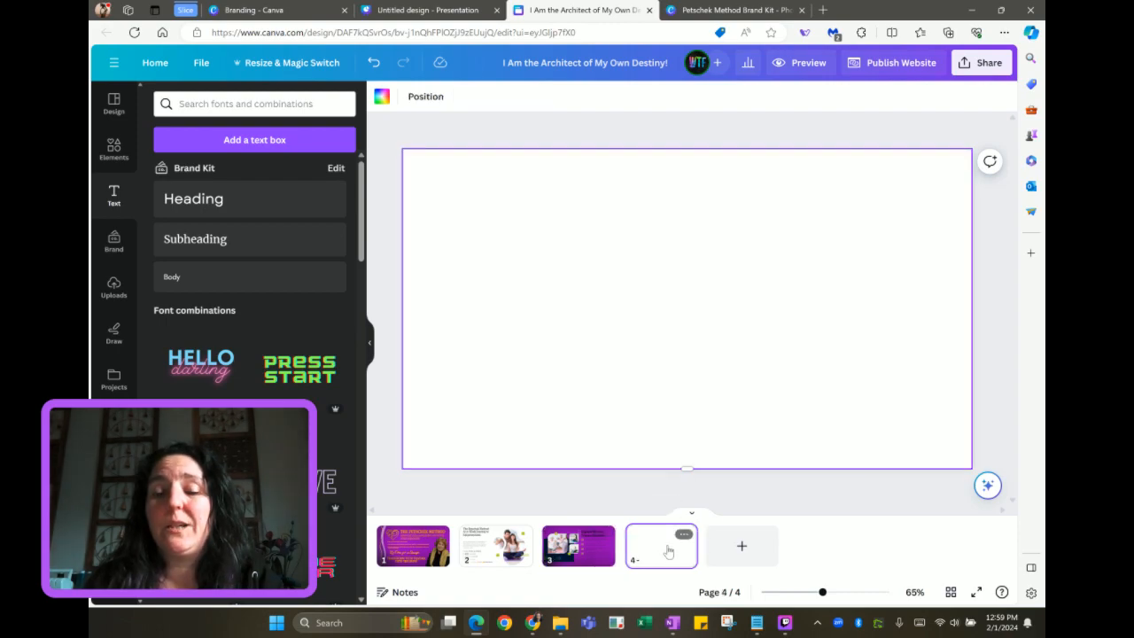
{"action": "left_click", "coordinate": [738, 547]}
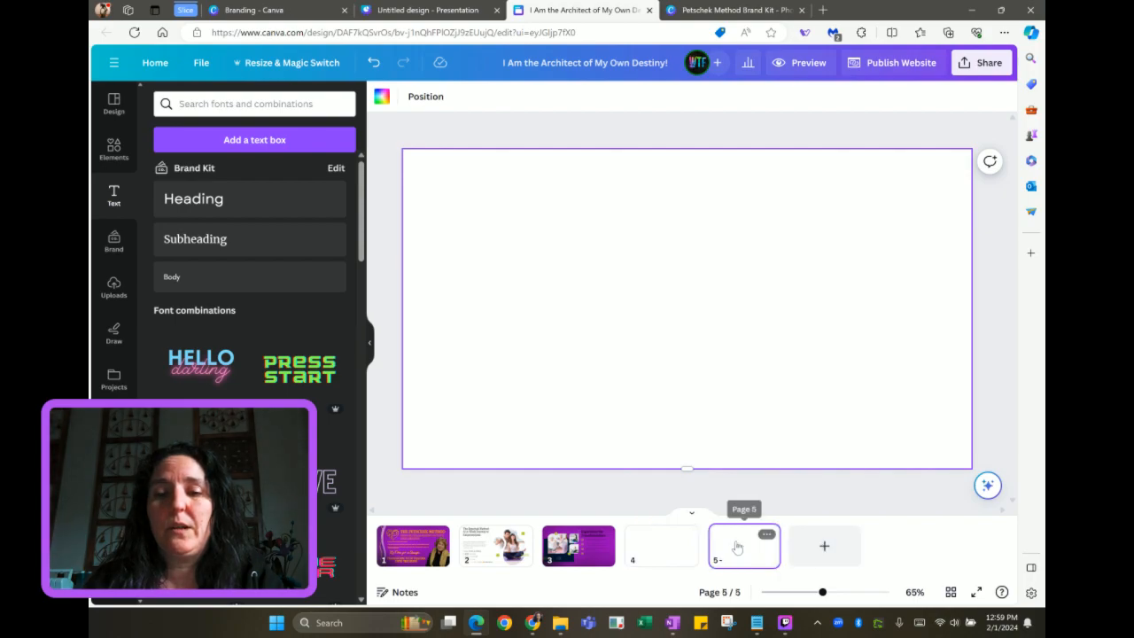
{"action": "left_click", "coordinate": [649, 558]}
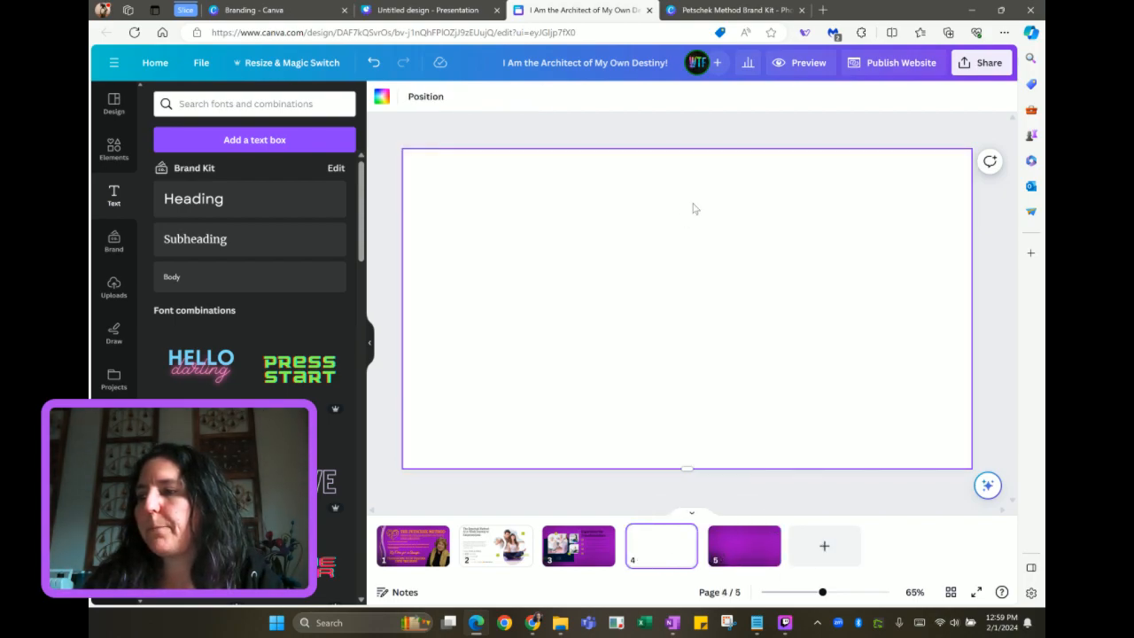
{"action": "left_click", "coordinate": [401, 13]}
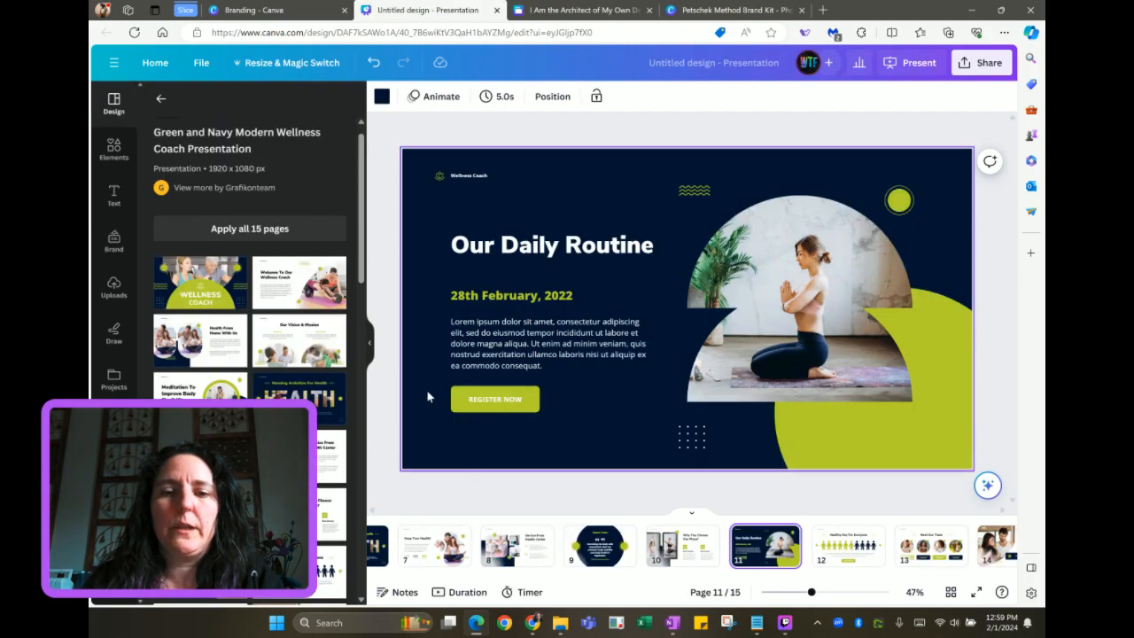
Browse the template pages to the Meditation To Improve Body Flexibility page
{"action": "scroll", "coordinate": [532, 545], "scroll_direction": "left", "scroll_amount": 5}
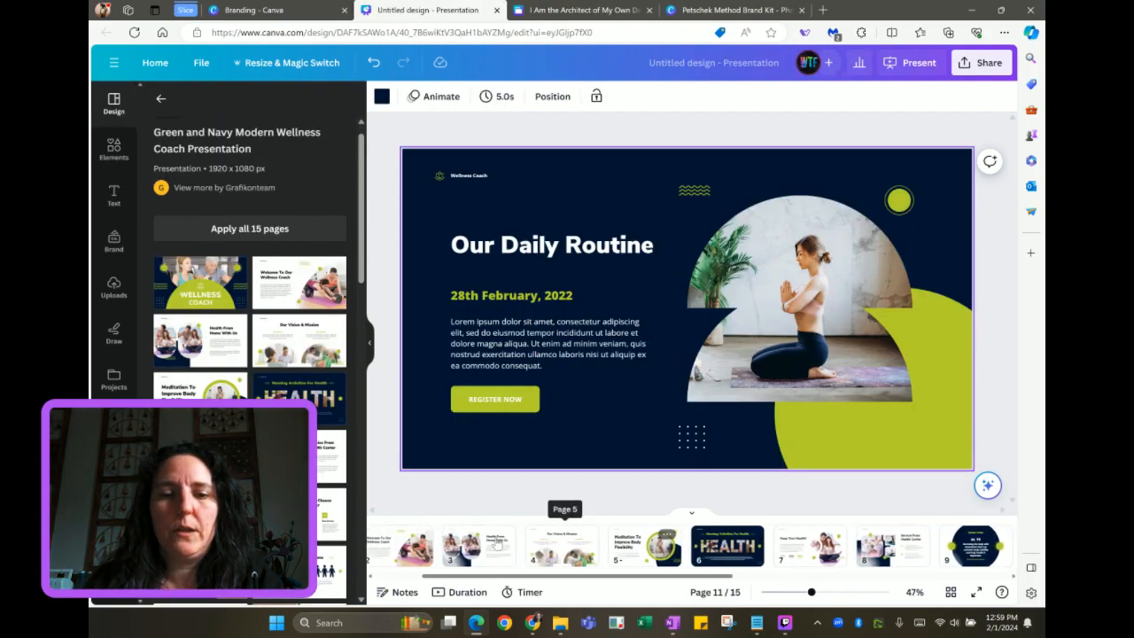
{"action": "scroll", "coordinate": [498, 549], "scroll_direction": "left", "scroll_amount": 2}
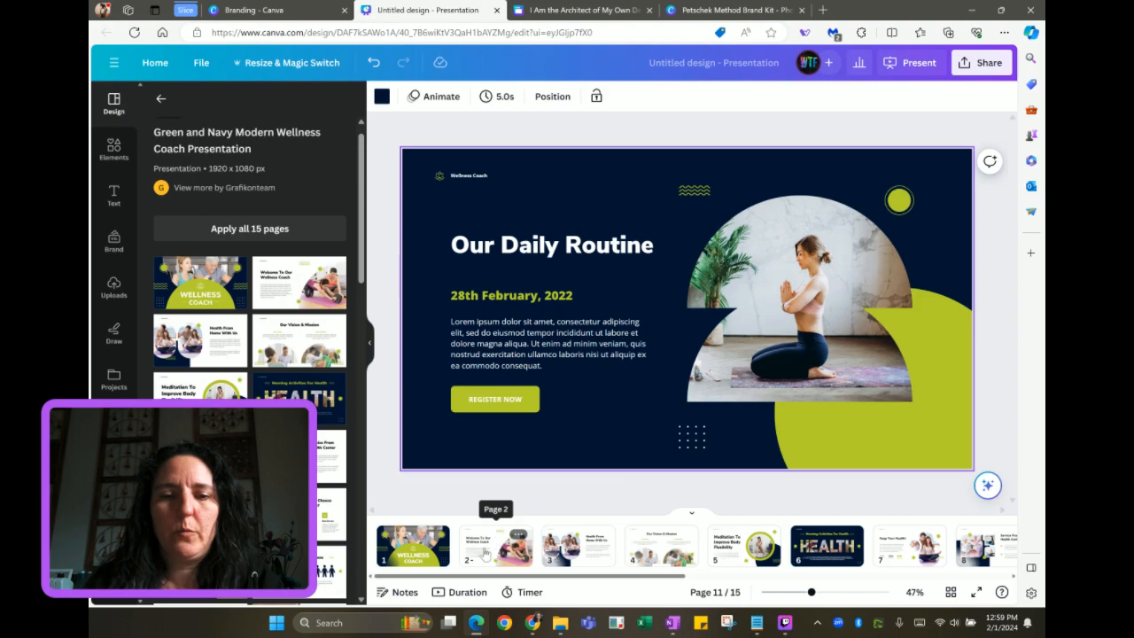
{"action": "left_click", "coordinate": [580, 554]}
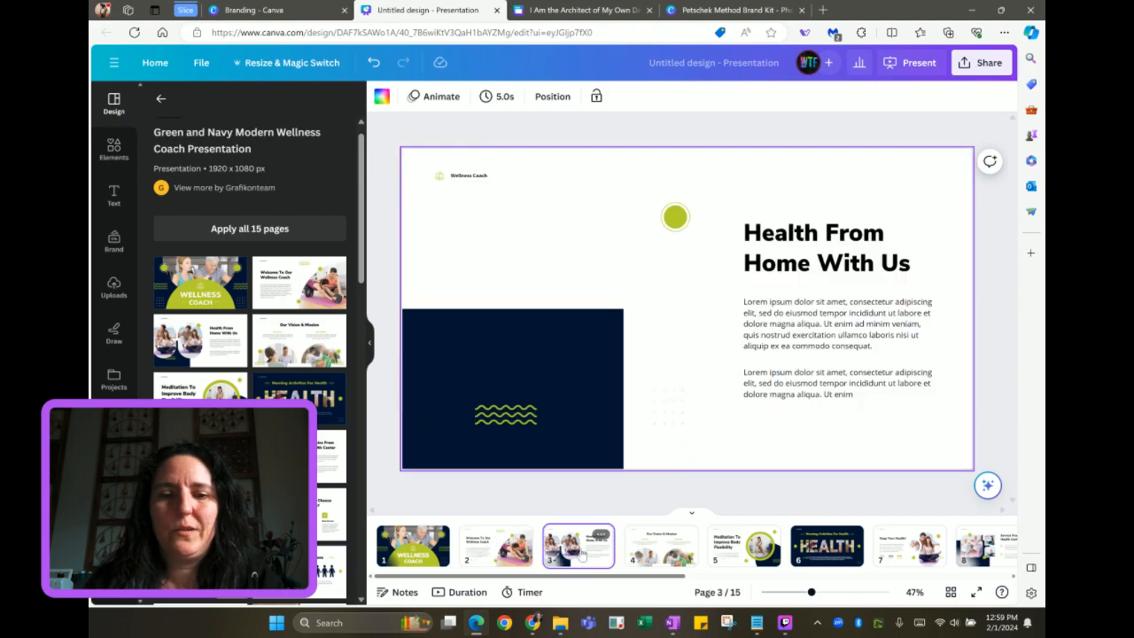
{"action": "left_click", "coordinate": [661, 549]}
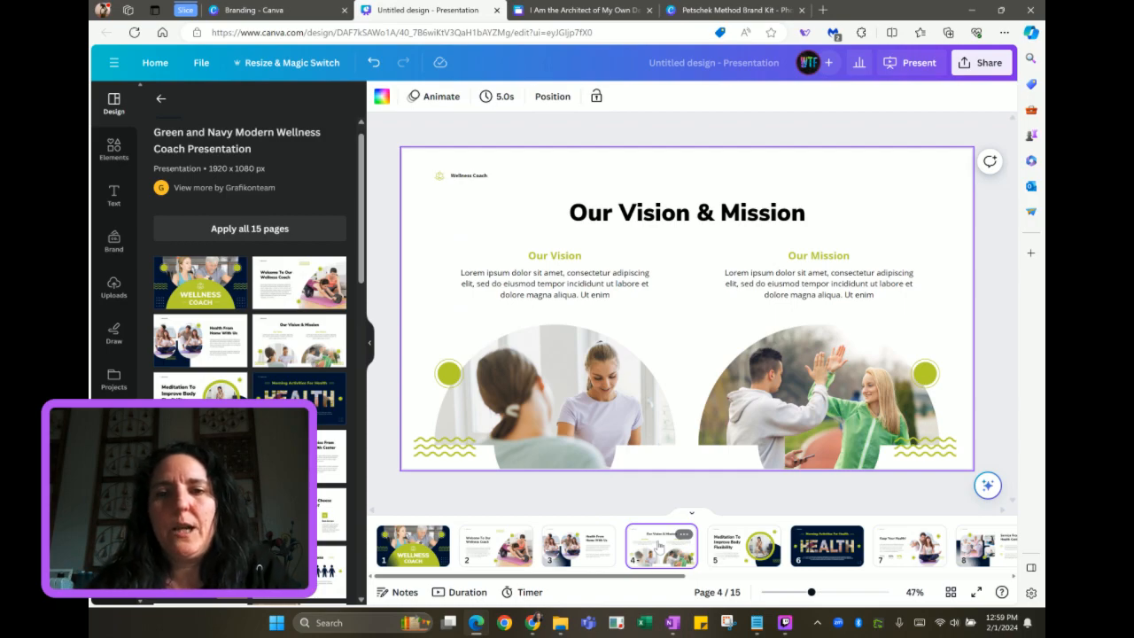
{"action": "left_click", "coordinate": [730, 548]}
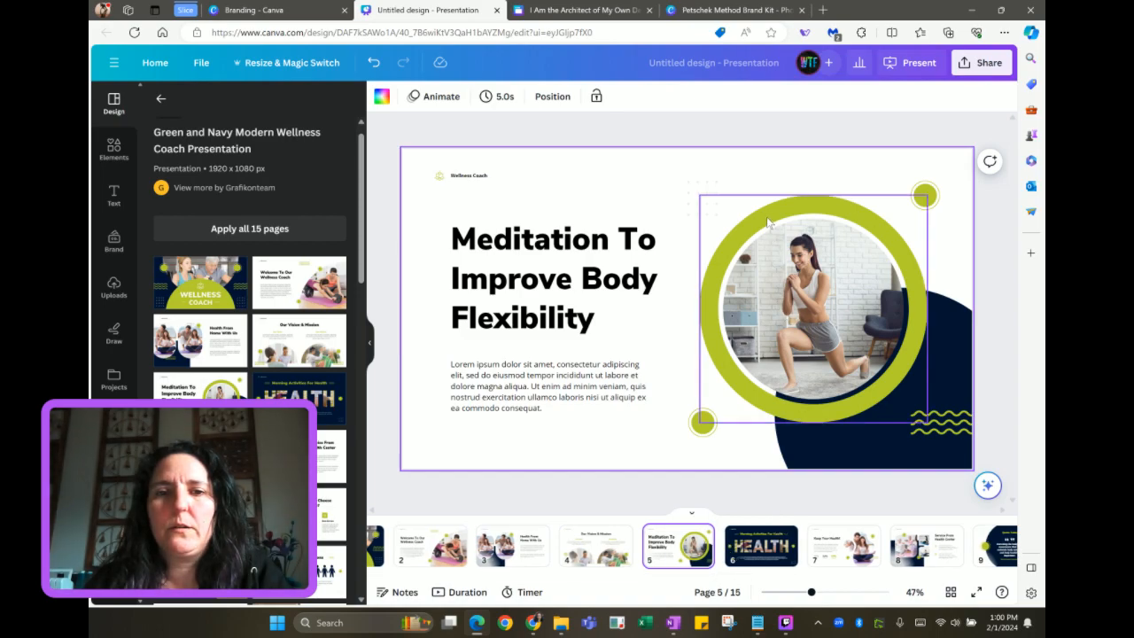
Paste the ringed circular photo group onto the right side of blank page 4
{"action": "left_click_drag", "start_coordinate": [688, 167], "coordinate": [904, 314]}
{"action": "left_click", "coordinate": [713, 175]}
{"action": "left_click_drag", "start_coordinate": [709, 170], "coordinate": [936, 443]}
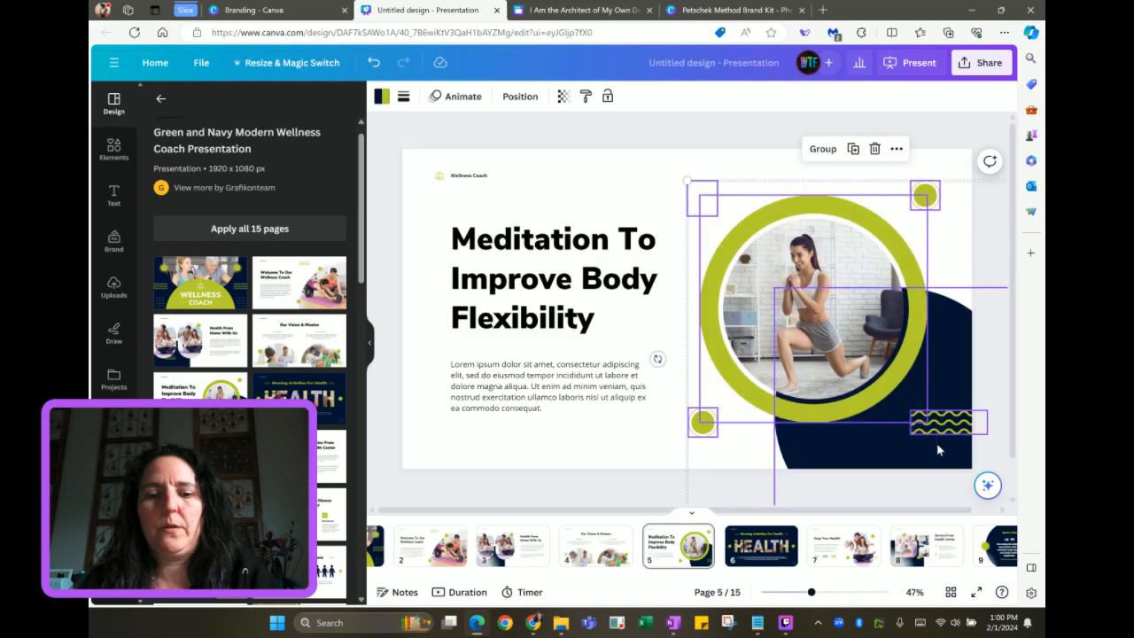
{"action": "left_click", "coordinate": [596, 14]}
{"action": "key", "text": "ctrl+v"}
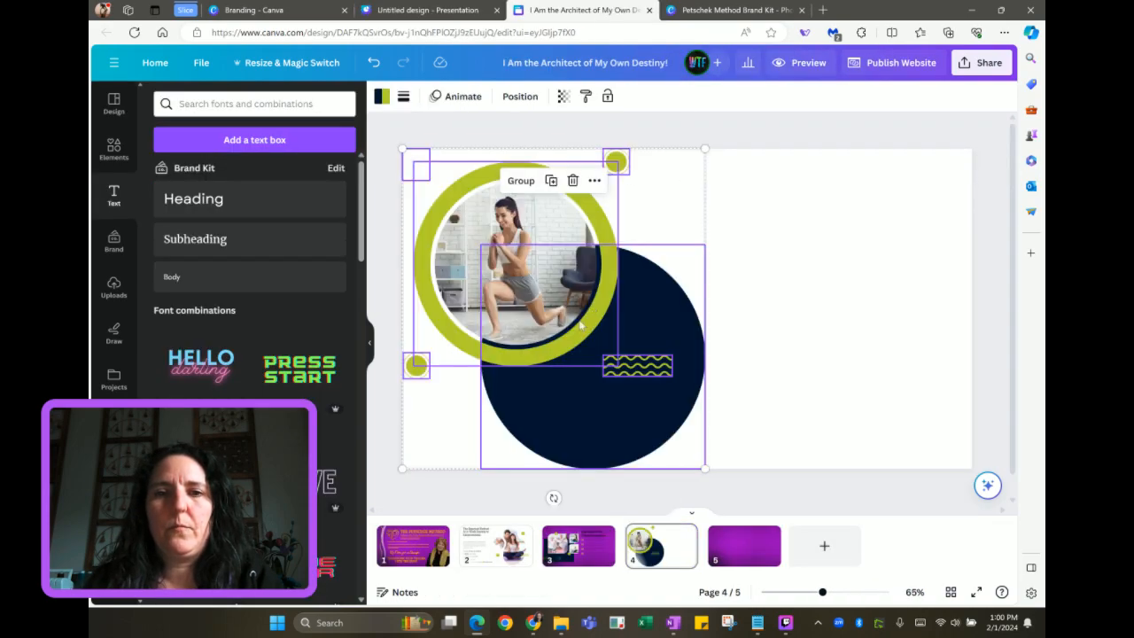
{"action": "left_click_drag", "start_coordinate": [509, 270], "coordinate": [812, 325]}
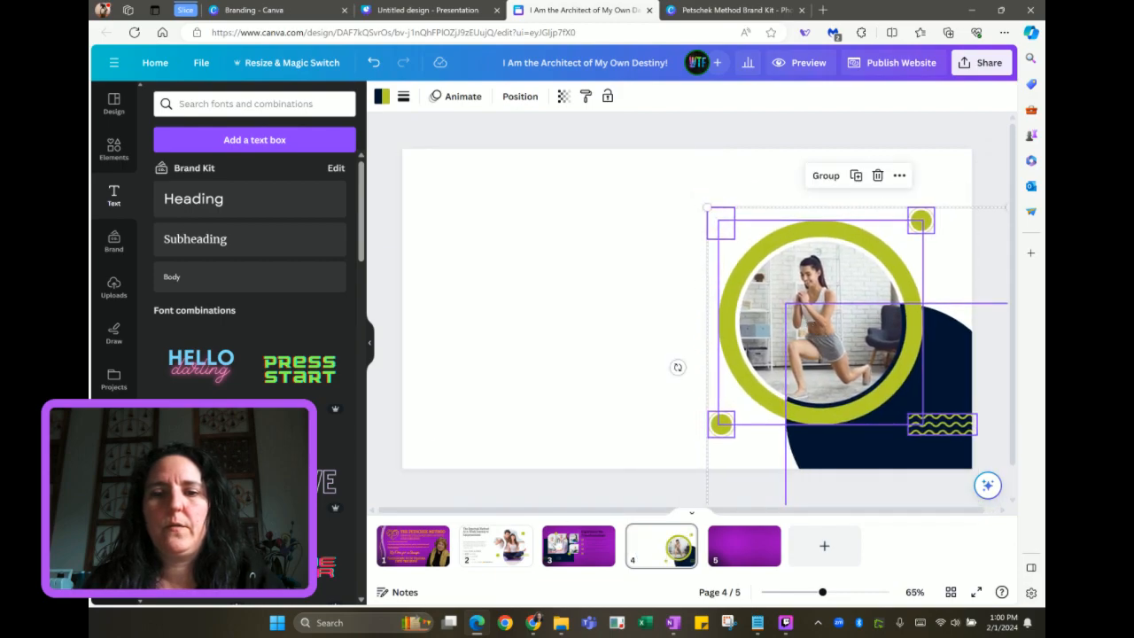
{"action": "left_click", "coordinate": [592, 547]}
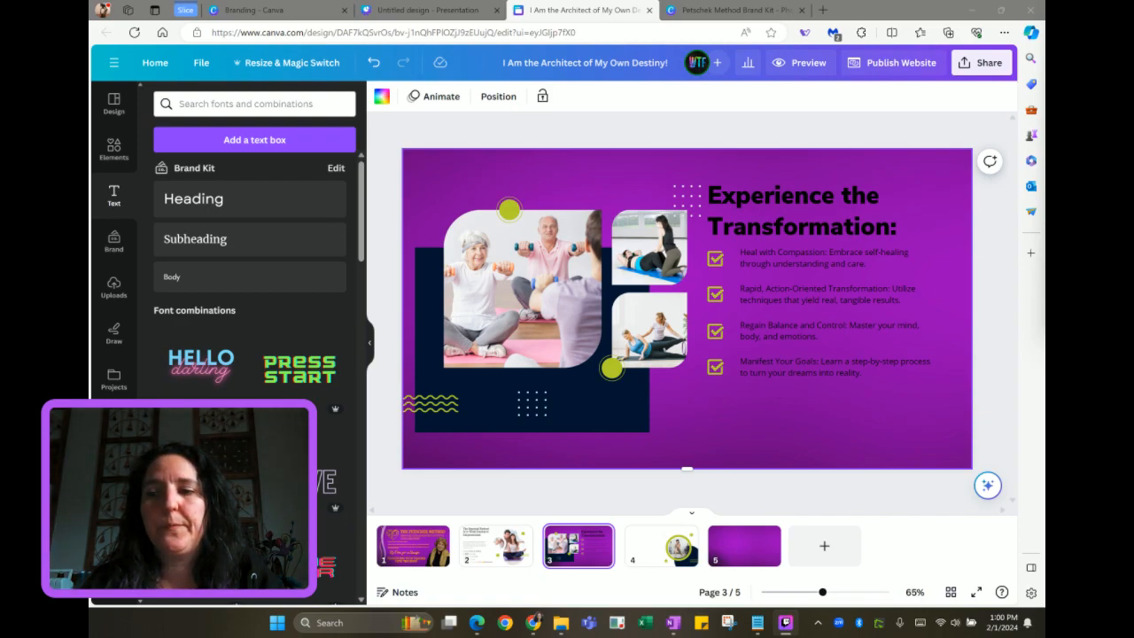
Place page 3's heading and checklist on page 4, left of the photo circle
{"action": "left_click_drag", "start_coordinate": [710, 163], "coordinate": [882, 381]}
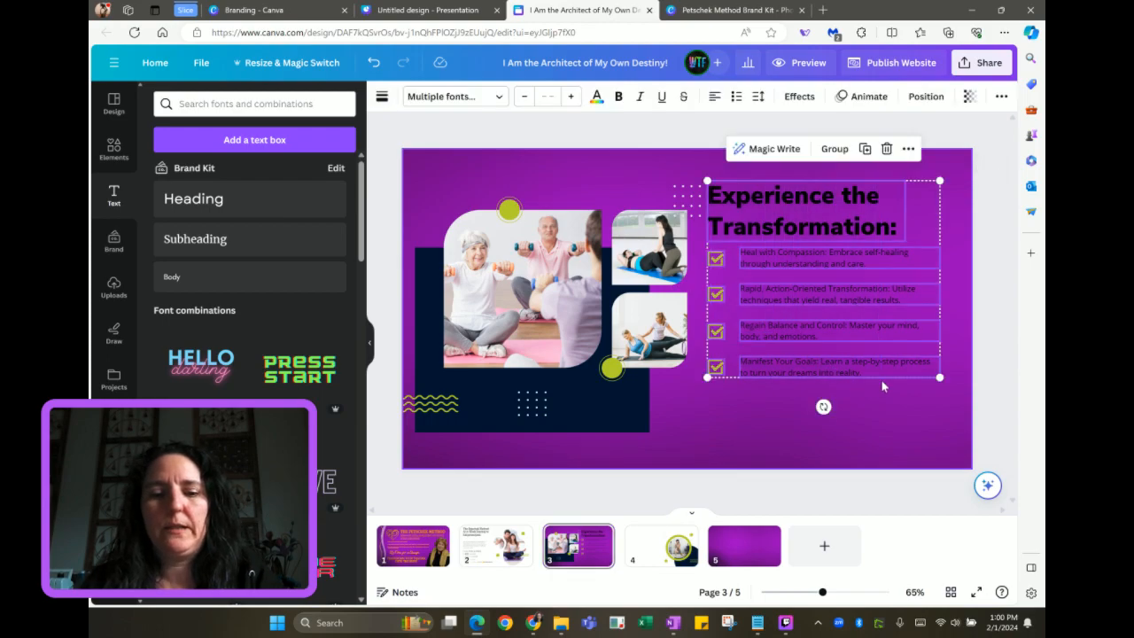
{"action": "left_click", "coordinate": [644, 546]}
{"action": "left_click_drag", "start_coordinate": [828, 200], "coordinate": [552, 200]}
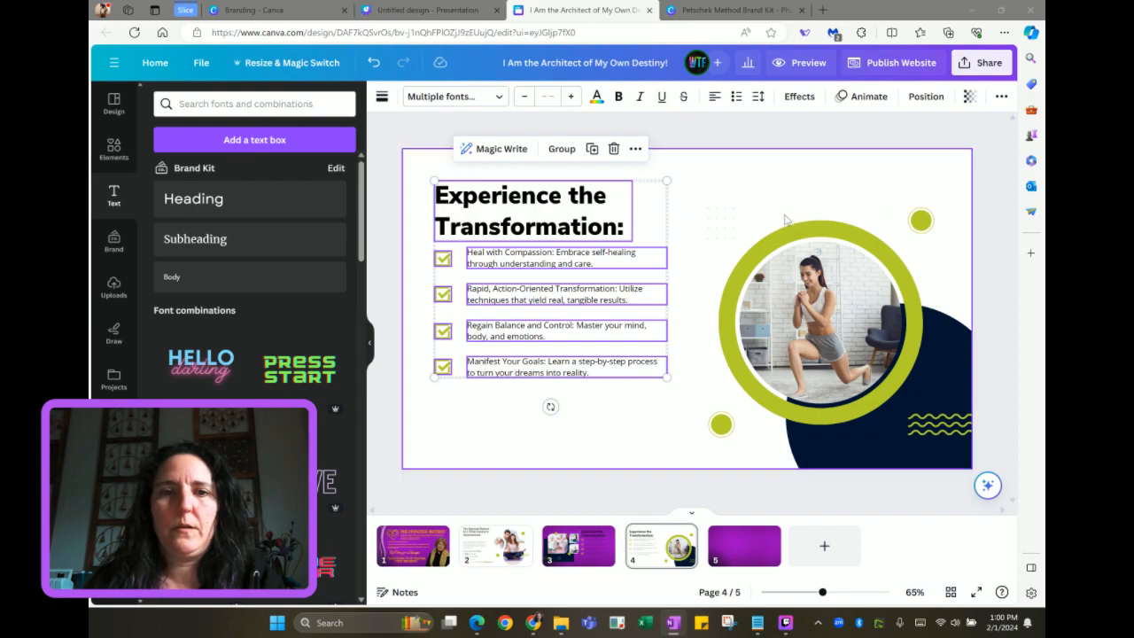
Retitle page 4's heading to 'What You'll Receive:'
{"action": "left_click", "coordinate": [677, 185]}
{"action": "double_click", "coordinate": [585, 206]}
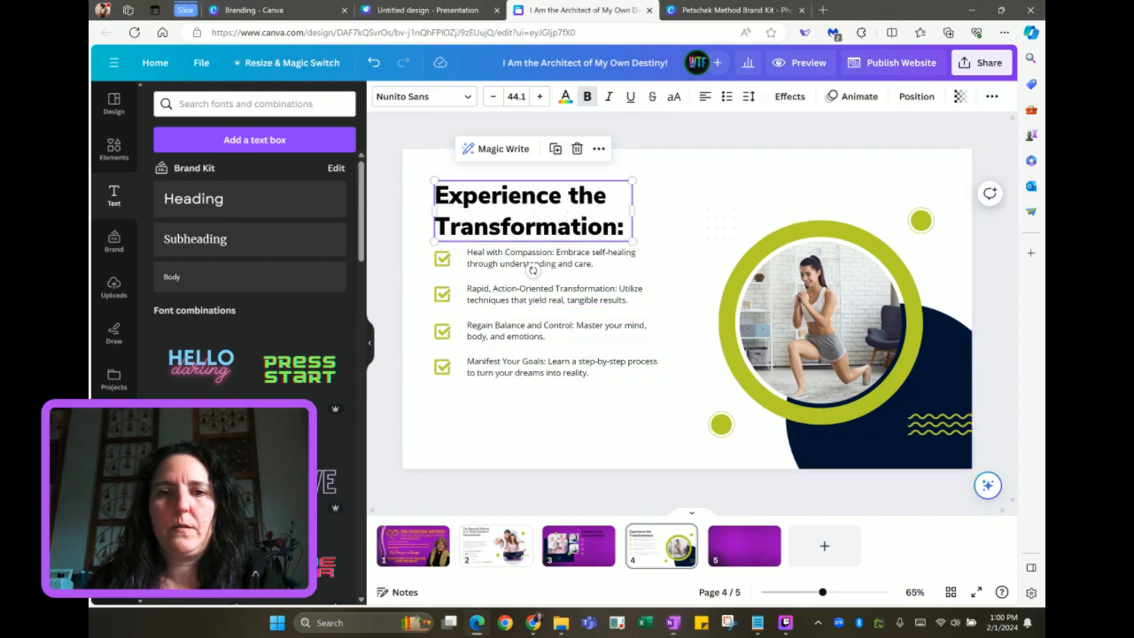
{"action": "type", "text": "What You'll Receive"}
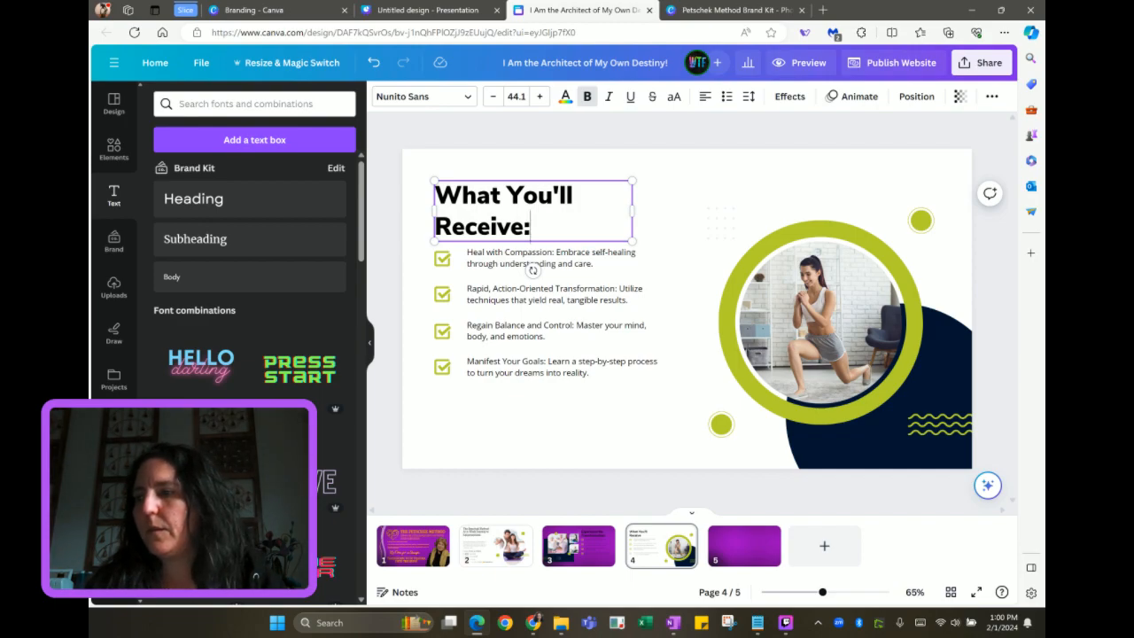
{"action": "key", "text": "alt+Tab"}
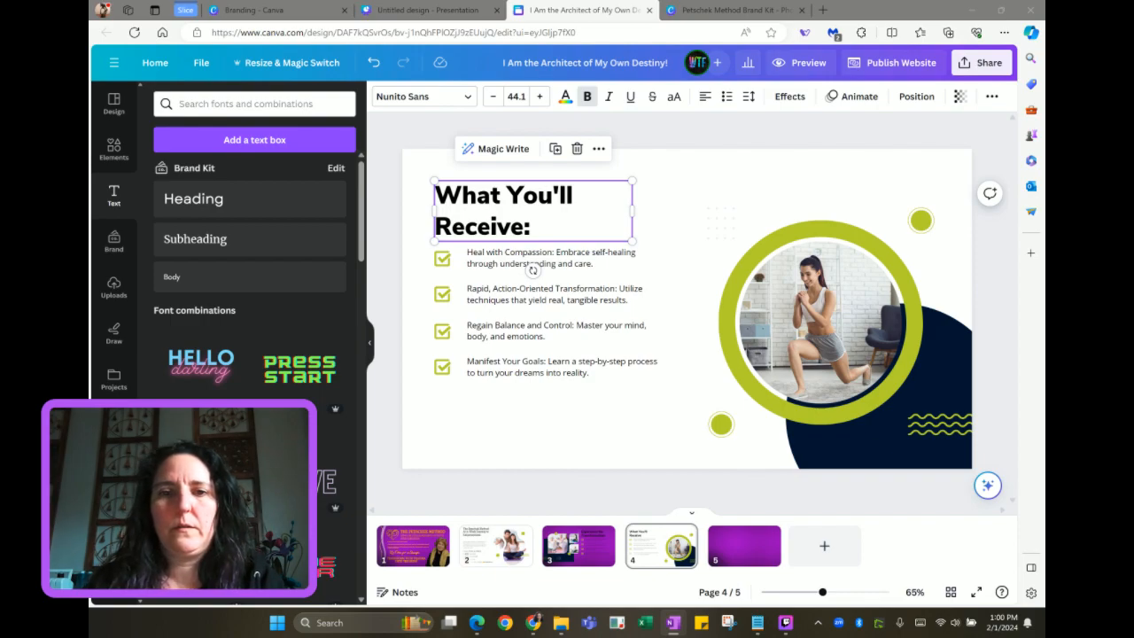
Rewrite the first three items as Mindshift Workshops, Actionable Steps and Neuroscience-Based Course
{"action": "left_click", "coordinate": [532, 264]}
{"action": "key", "text": "ctrl+a"}
{"action": "type", "text": "Mindshift Workshops: Ignite the spark of change within."}
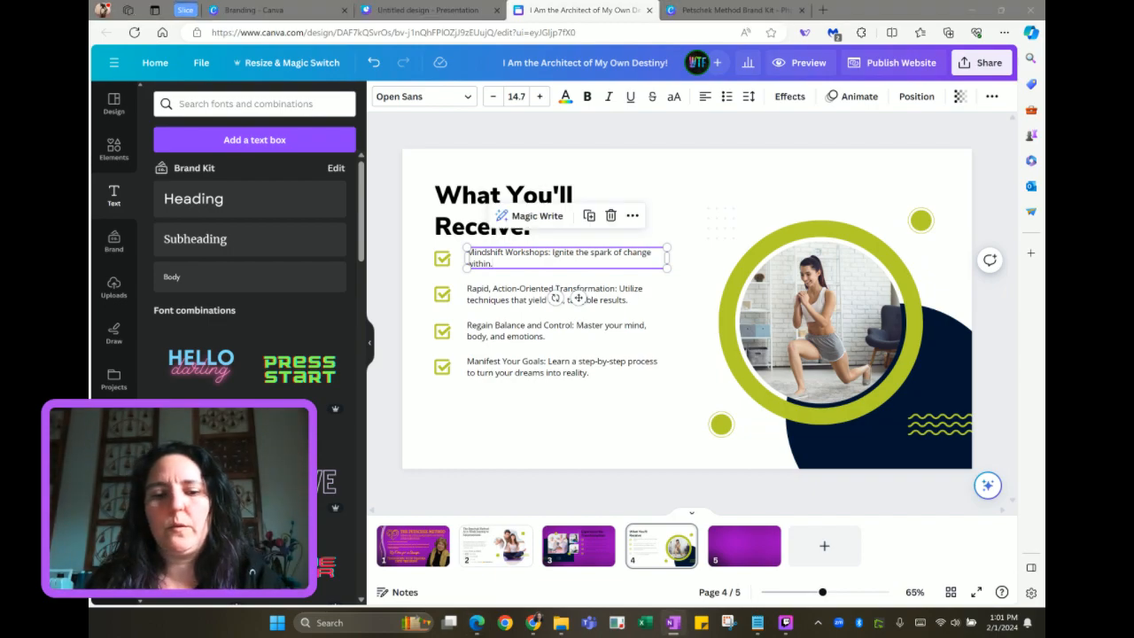
{"action": "triple_click", "coordinate": [509, 292]}
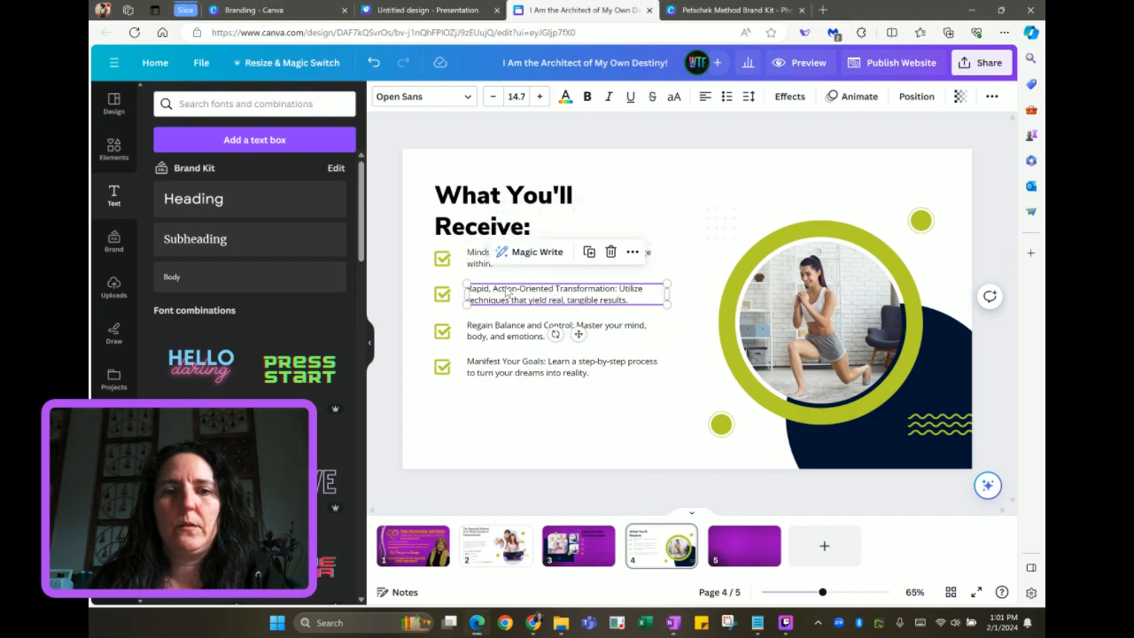
{"action": "type", "text": "Actionable Steps: Achieve rapid results with clear, structured guidance."}
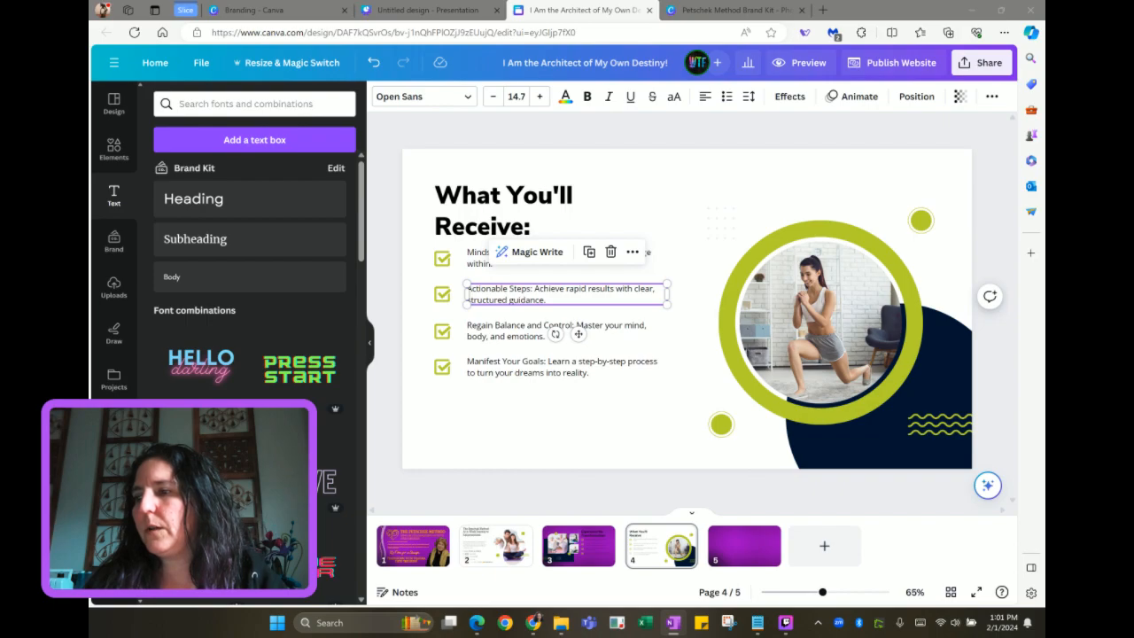
{"action": "left_click", "coordinate": [507, 330]}
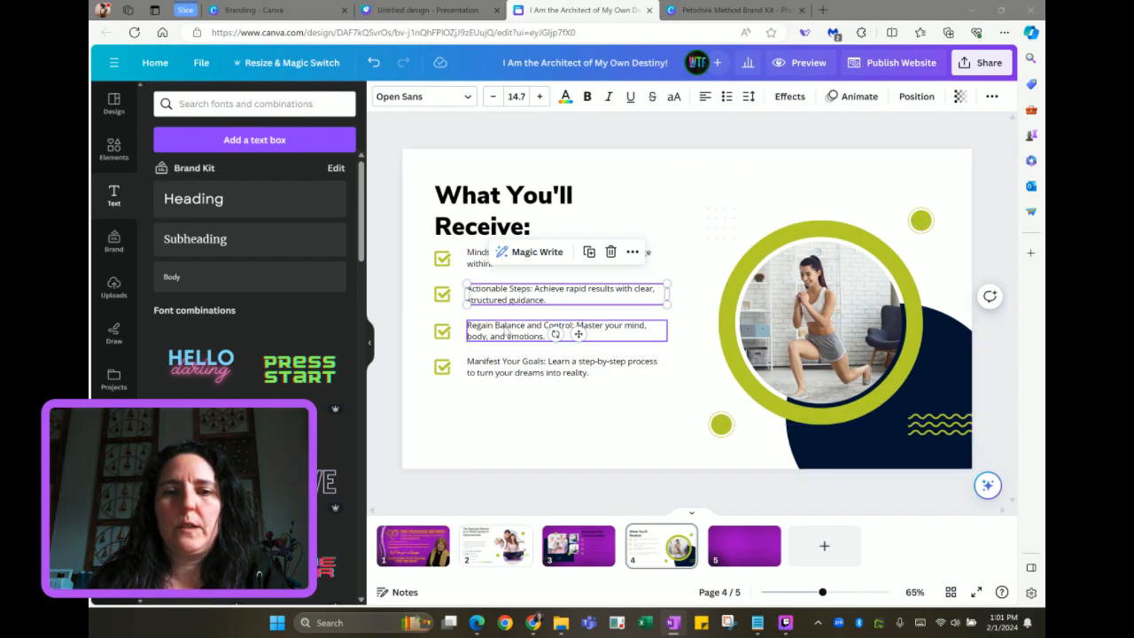
{"action": "left_click", "coordinate": [506, 332]}
{"action": "key", "text": "ctrl+a"}
{"action": "type", "text": "Neuroscience-Based Course: Retrain your brain for total life control."}
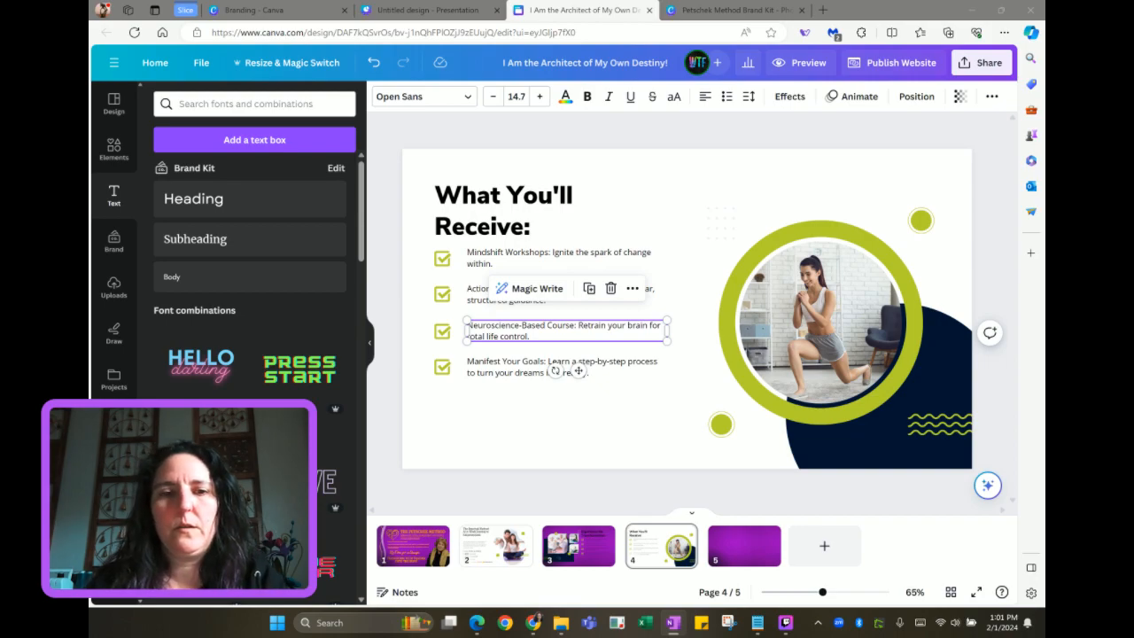
Make the fourth item Weekly Coaching Sessions and remove its list bullet
{"action": "left_click", "coordinate": [509, 370]}
{"action": "key", "text": "ctrl+a"}
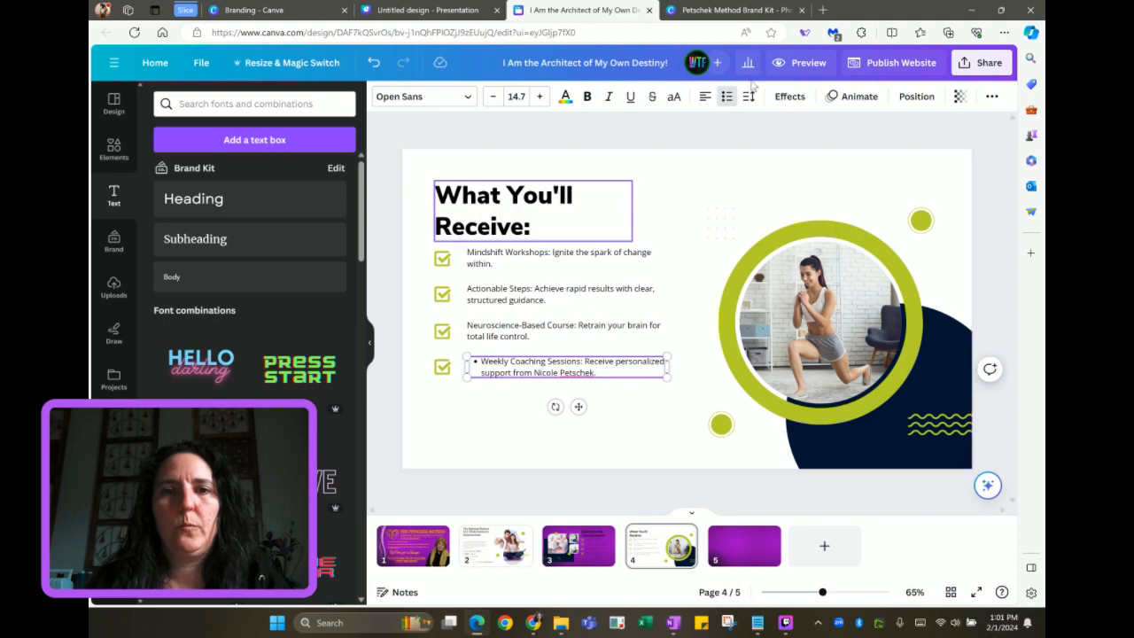
{"action": "left_click", "coordinate": [727, 100]}
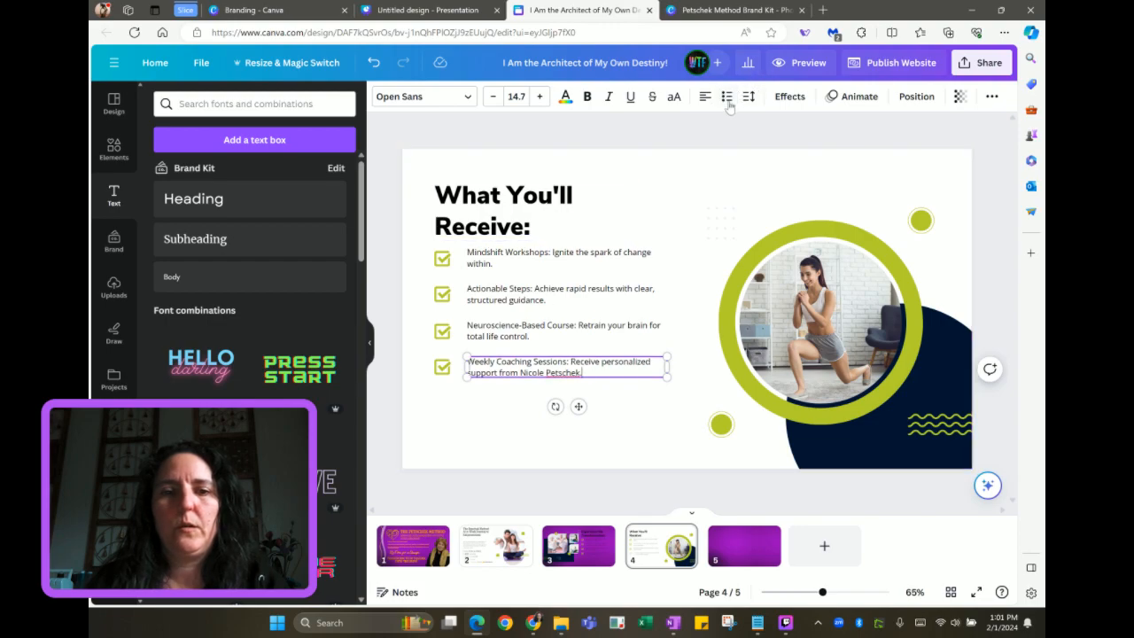
Duplicate the fourth item as an evenly spaced fifth item reading A Supportive Community
{"action": "left_click_drag", "start_coordinate": [421, 370], "coordinate": [529, 384]}
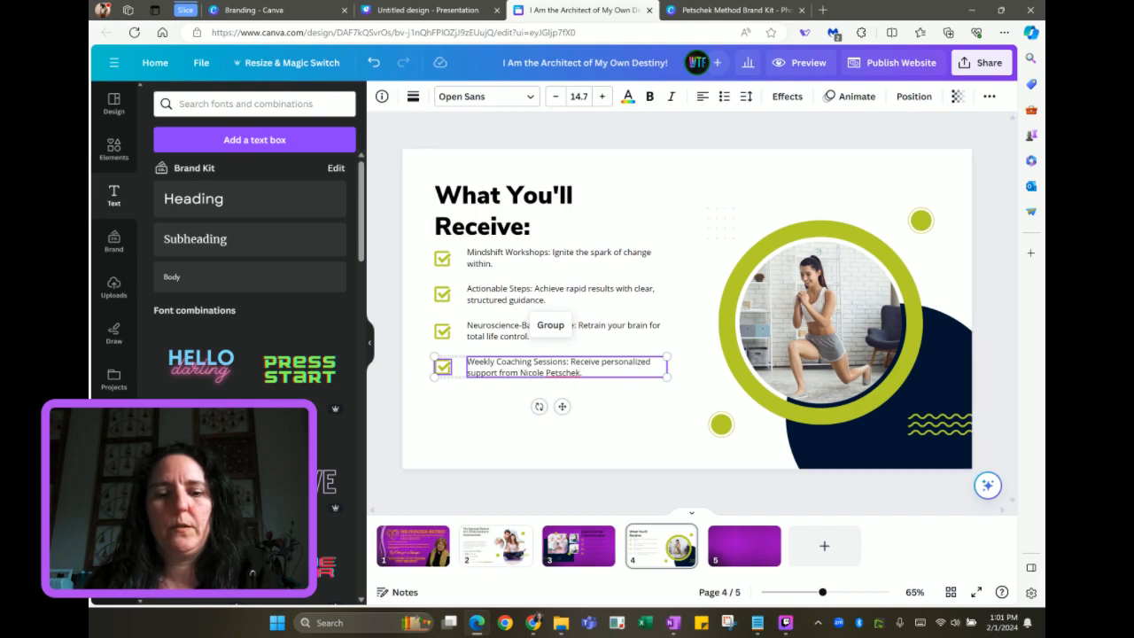
{"action": "key", "text": "ctrl+d"}
{"action": "left_click_drag", "start_coordinate": [533, 377], "coordinate": [529, 400]}
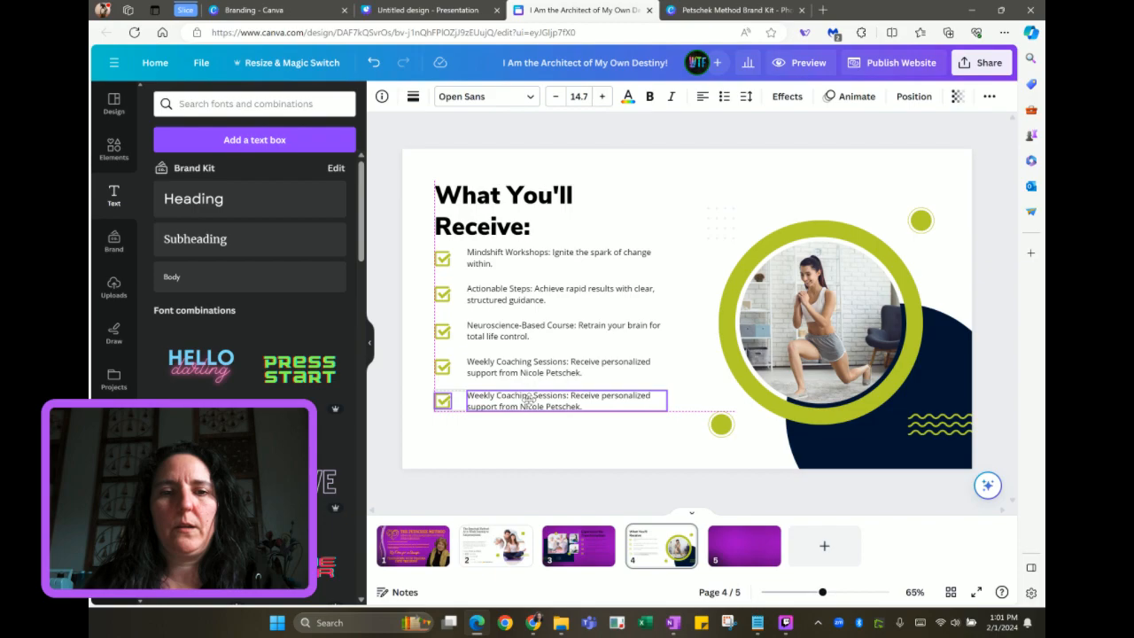
{"action": "left_click_drag", "start_coordinate": [529, 399], "coordinate": [529, 403]}
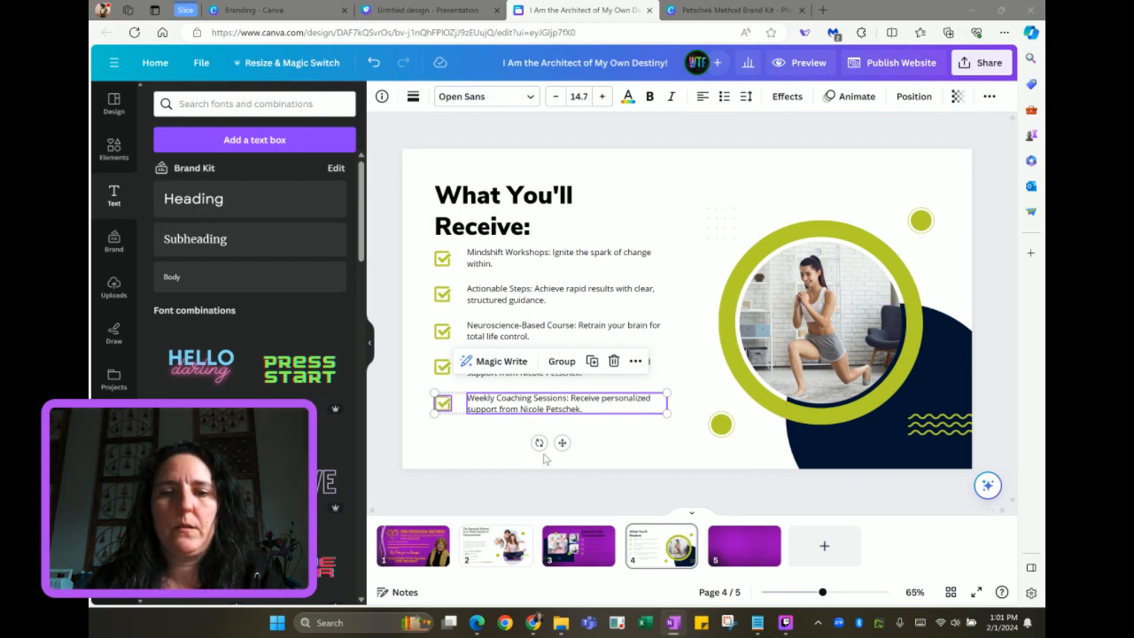
{"action": "left_click", "coordinate": [632, 448]}
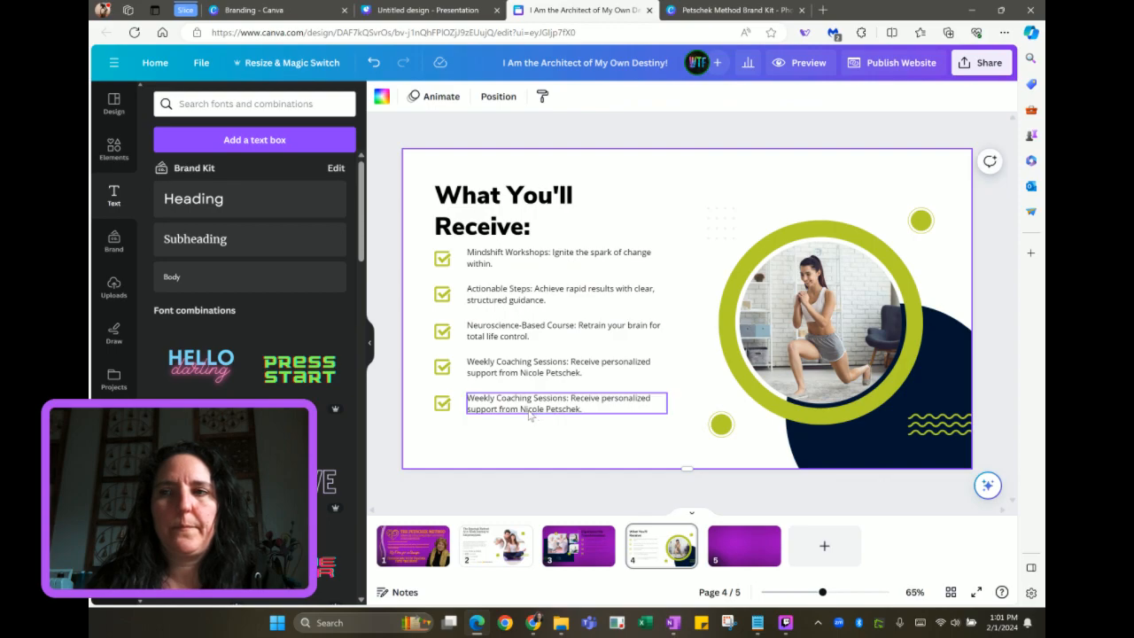
{"action": "double_click", "coordinate": [530, 409]}
{"action": "type", "text": "Supportive Community: Connect with others who understand and care"}
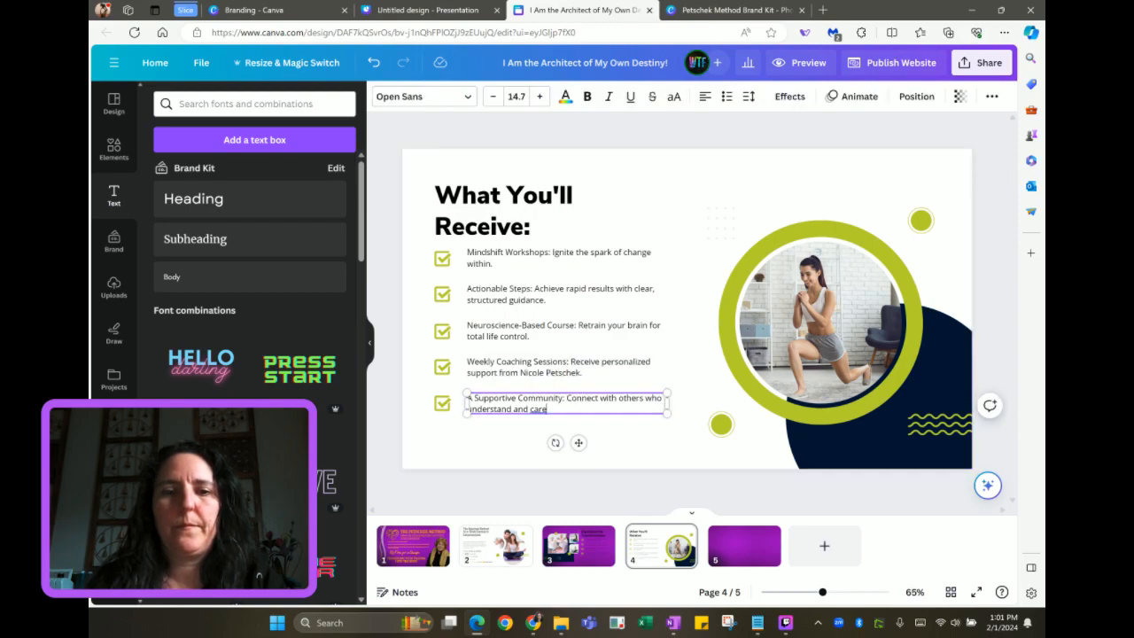
{"action": "left_click", "coordinate": [506, 432]}
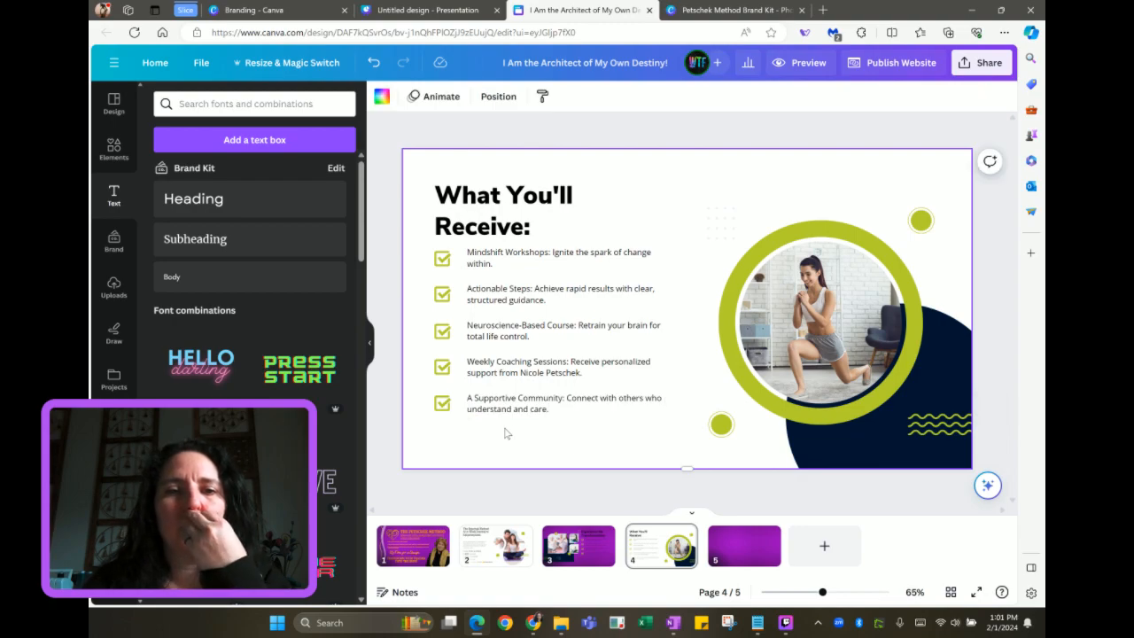
{"action": "left_click", "coordinate": [519, 252]}
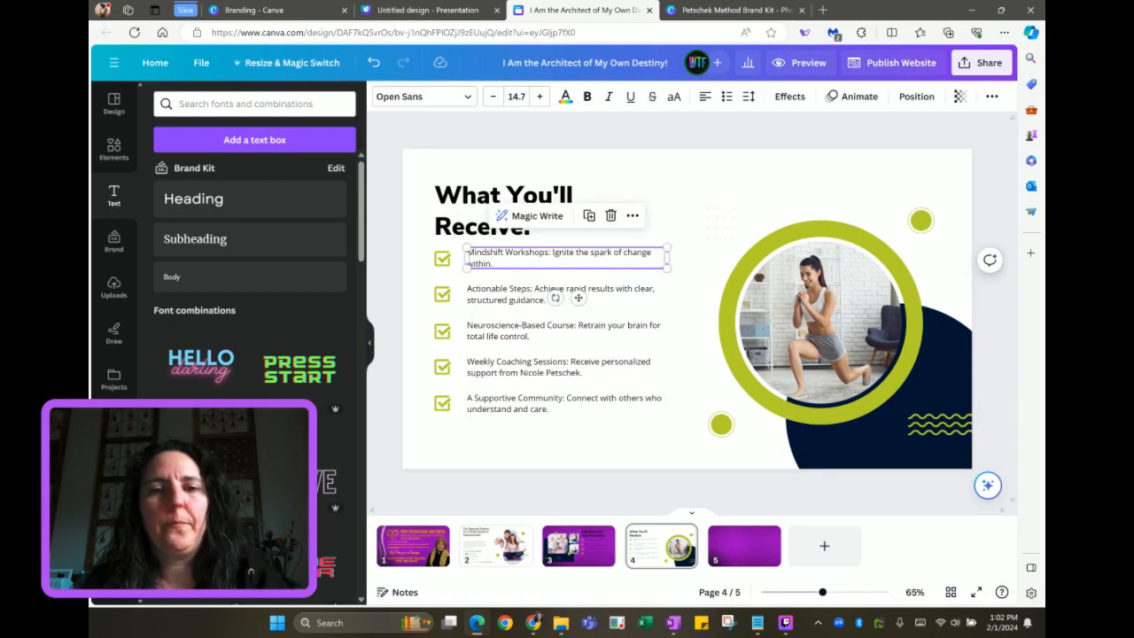
Bold the Mindshift Workshops:, Actionable Steps: and Neuroscience-Based Course: labels
{"action": "left_click_drag", "start_coordinate": [551, 253], "coordinate": [468, 253]}
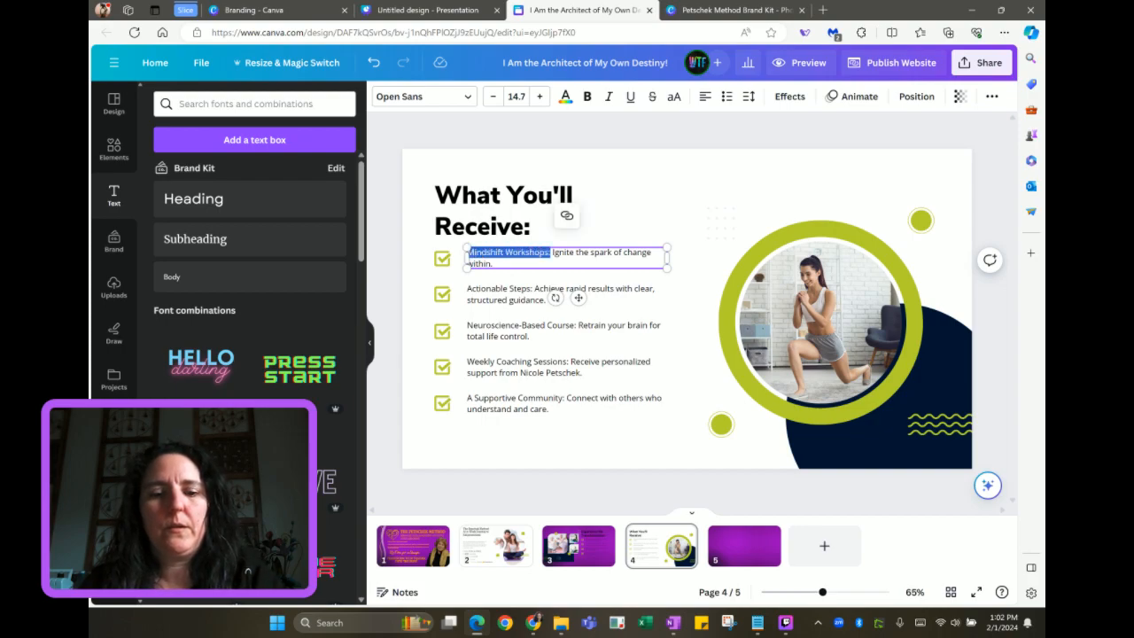
{"action": "key", "text": "ctrl+b"}
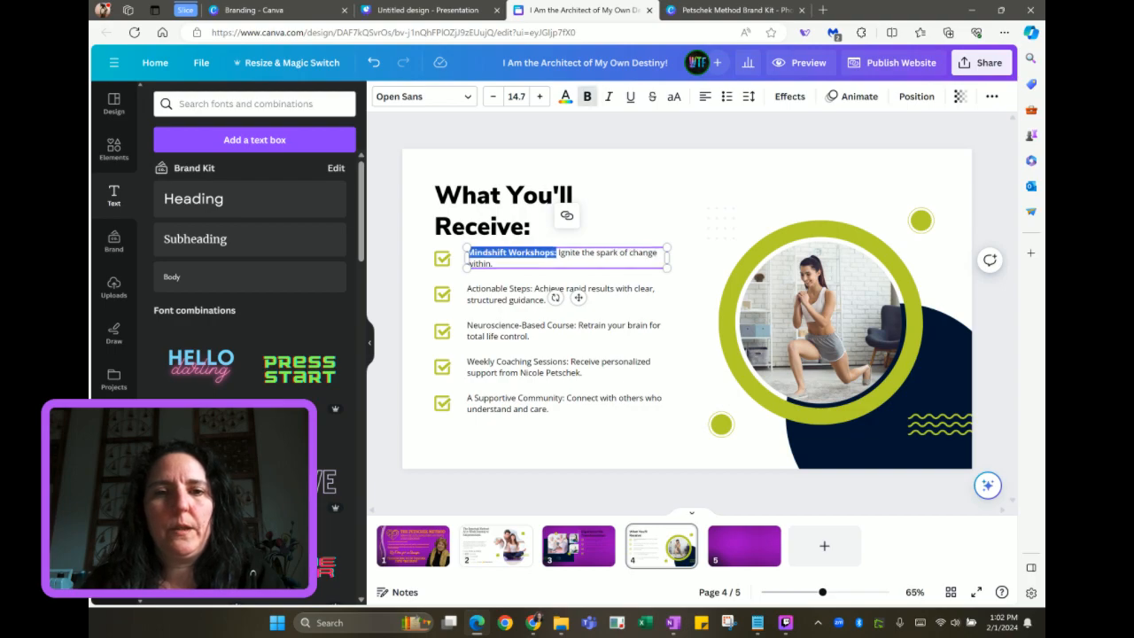
{"action": "left_click", "coordinate": [517, 290]}
{"action": "left_click_drag", "start_coordinate": [533, 290], "coordinate": [468, 292]}
{"action": "key", "text": "ctrl+b"}
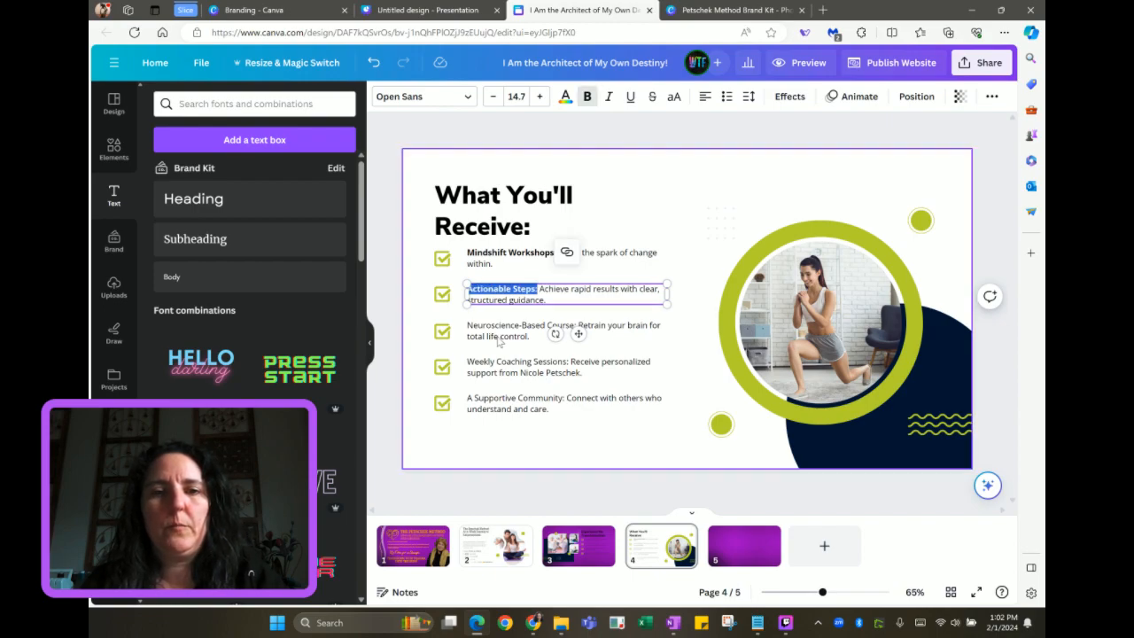
{"action": "left_click", "coordinate": [505, 325]}
{"action": "left_click_drag", "start_coordinate": [577, 325], "coordinate": [466, 323]}
{"action": "key", "text": "ctrl+b"}
Bold the Weekly Coaching Sessions: and A Supportive Community: labels
{"action": "left_click", "coordinate": [530, 367]}
{"action": "left_click_drag", "start_coordinate": [570, 366], "coordinate": [468, 362]}
{"action": "key", "text": "ctrl+b"}
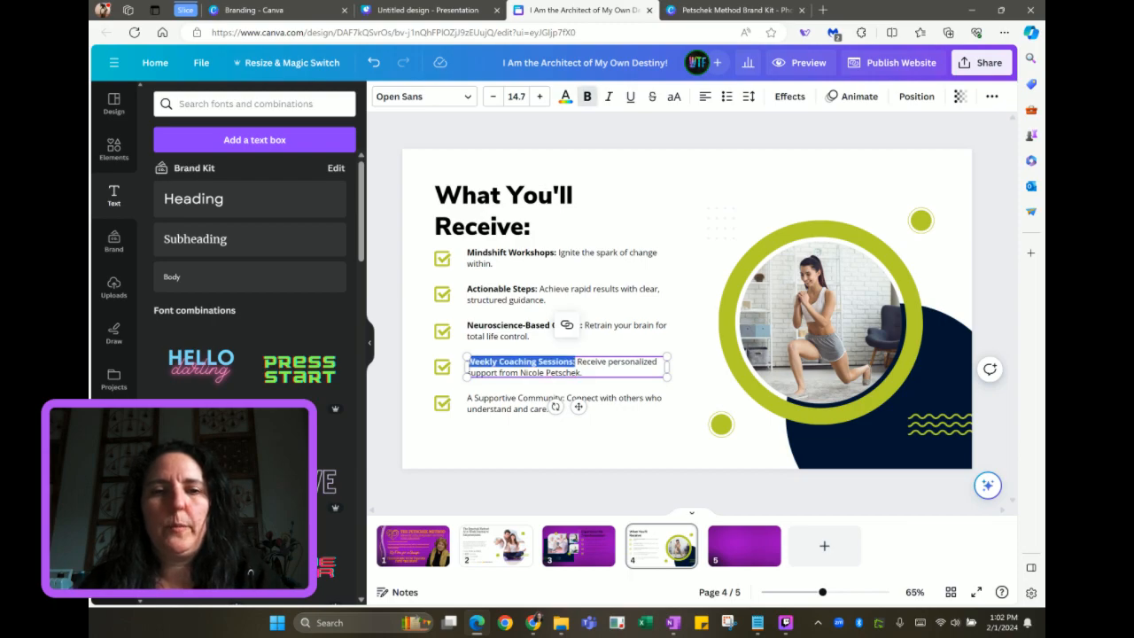
{"action": "double_click", "coordinate": [519, 402]}
{"action": "left_click_drag", "start_coordinate": [565, 398], "coordinate": [471, 397]}
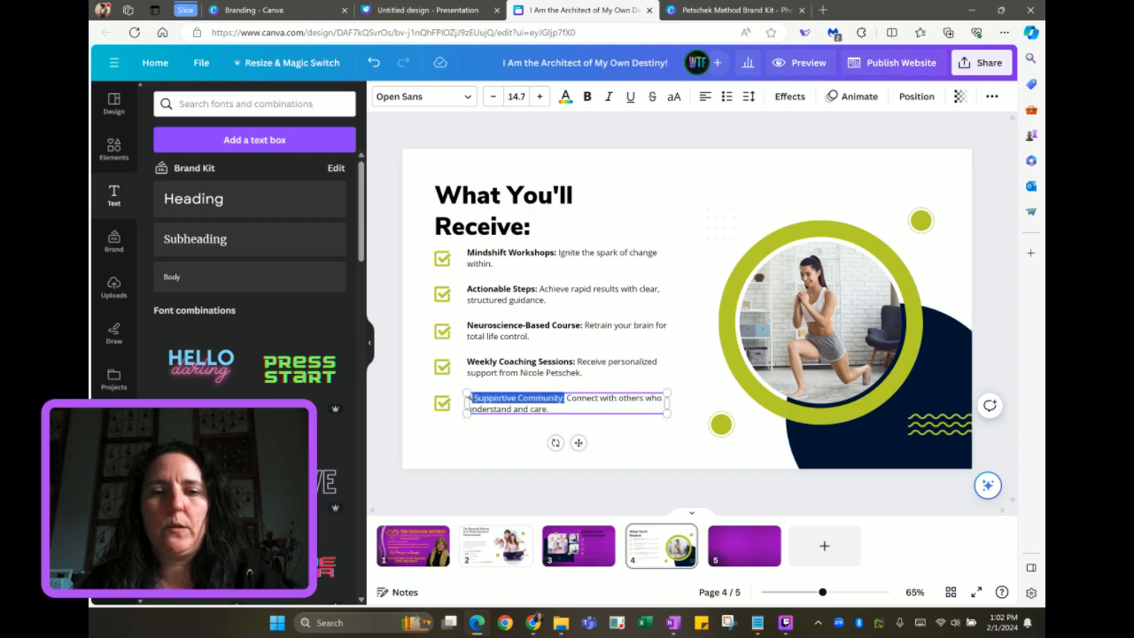
{"action": "key", "text": "ctrl+b"}
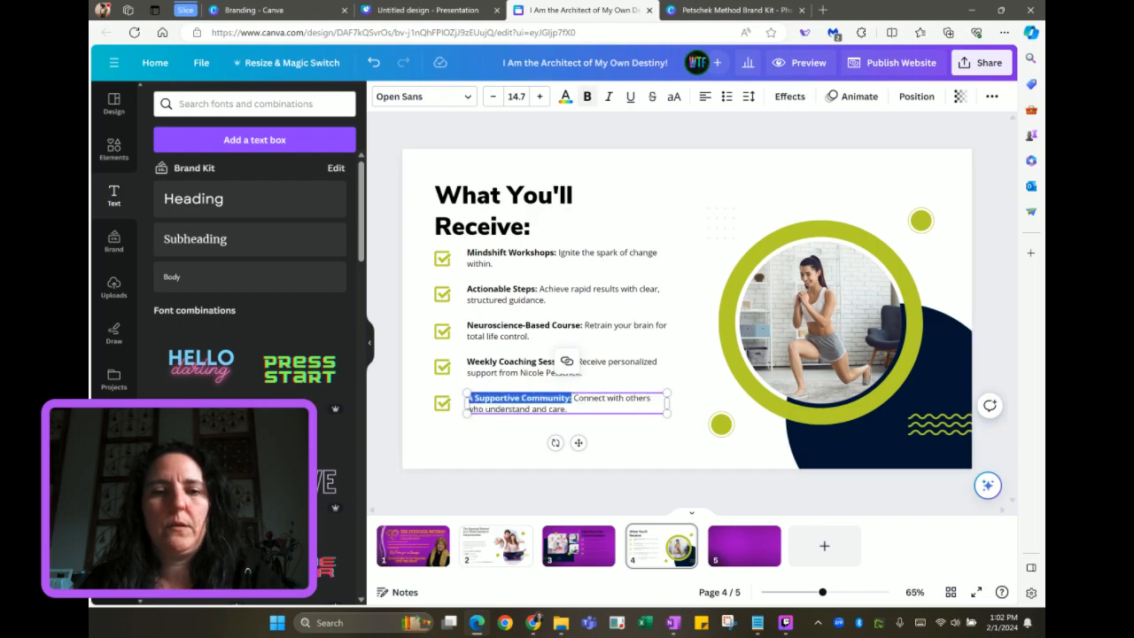
{"action": "left_click", "coordinate": [469, 444]}
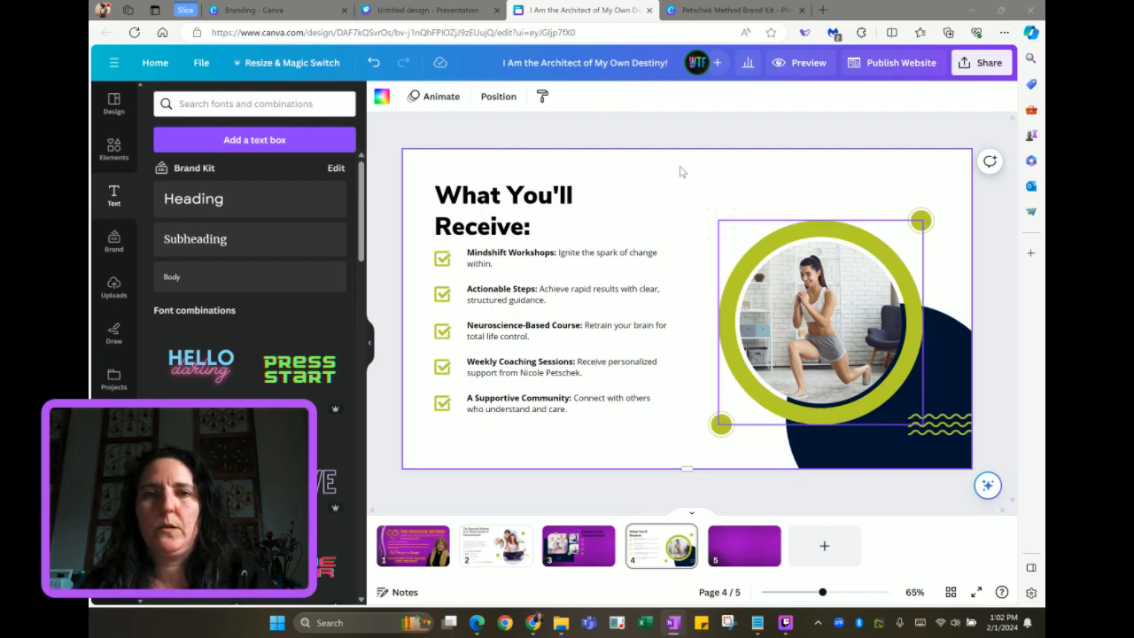
Look over the template's Our Daily Routine page and glance at the website tab
{"action": "left_click", "coordinate": [437, 15]}
{"action": "scroll", "coordinate": [518, 557], "scroll_direction": "down", "scroll_amount": 5}
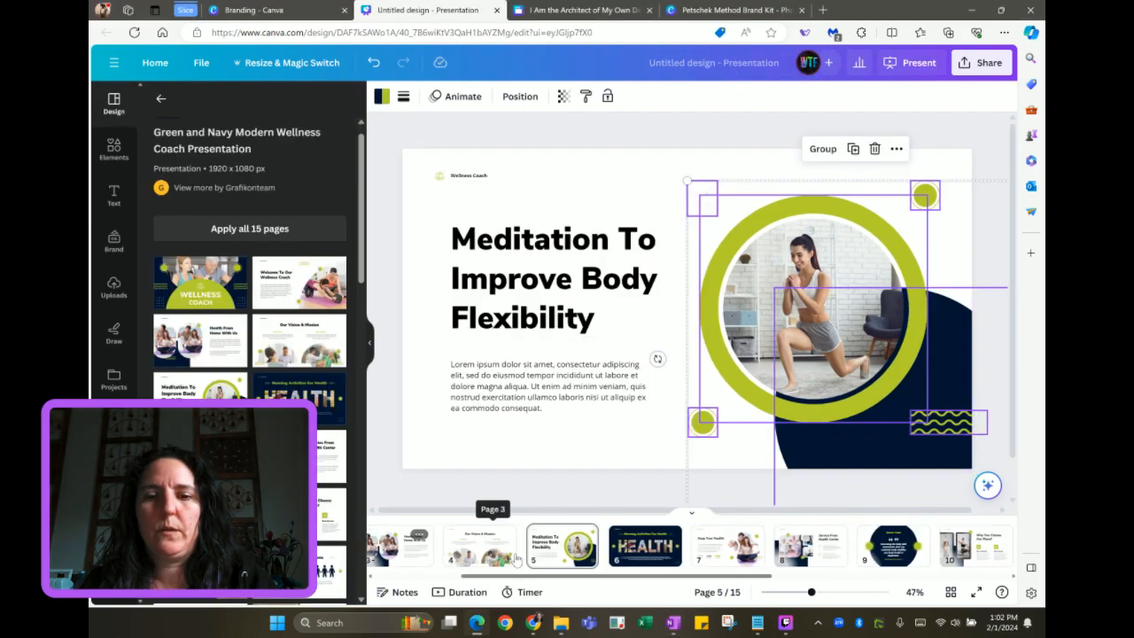
{"action": "scroll", "coordinate": [518, 557], "scroll_direction": "down", "scroll_amount": 4}
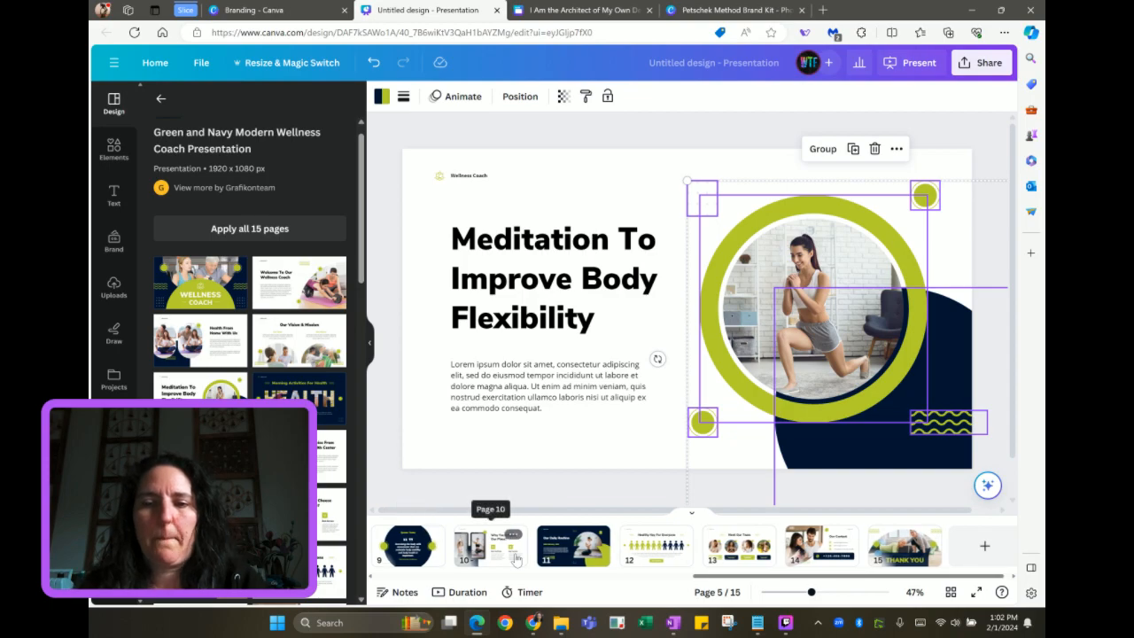
{"action": "left_click", "coordinate": [577, 555]}
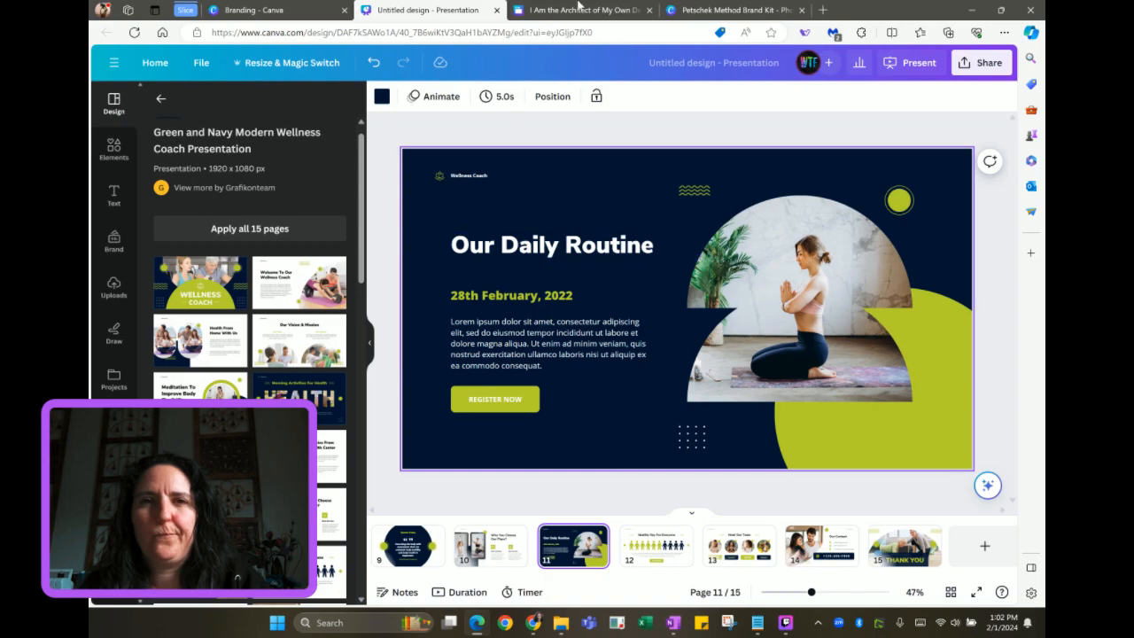
{"action": "left_click", "coordinate": [582, 9]}
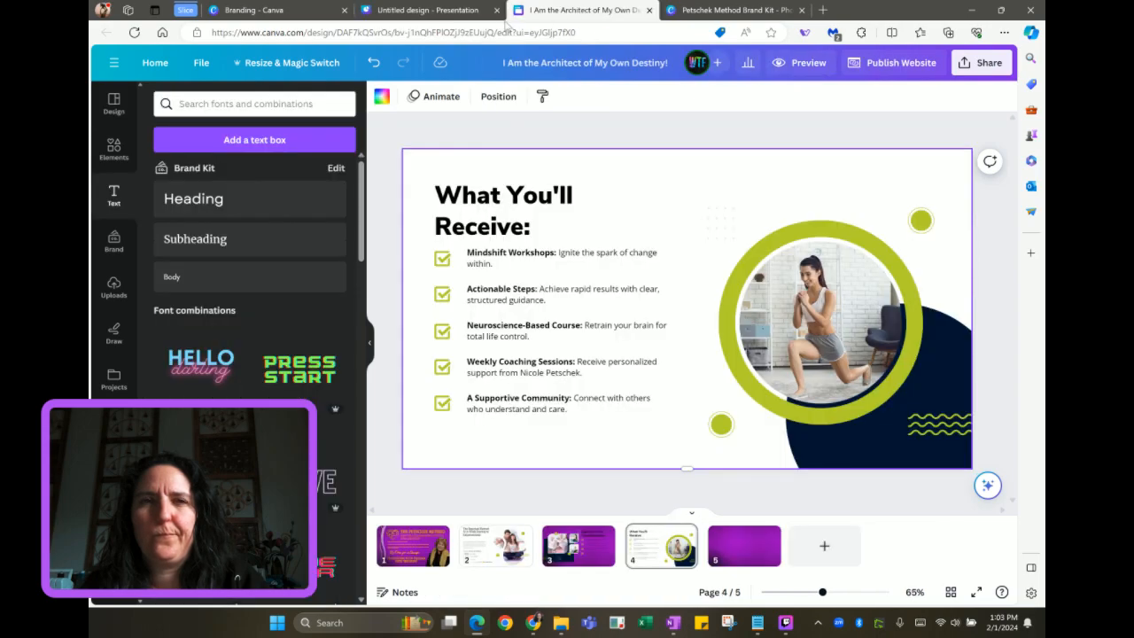
{"action": "left_click", "coordinate": [443, 11]}
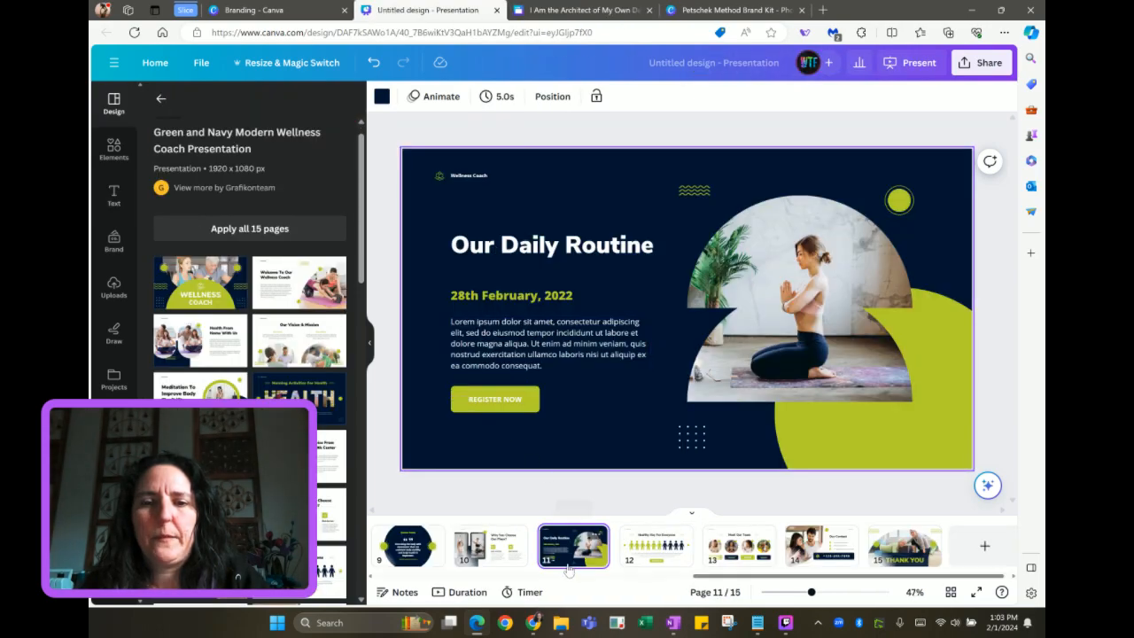
Select the Health From Home With Us title and both paragraphs, then return to the website
{"action": "scroll", "coordinate": [568, 545], "scroll_direction": "up", "scroll_amount": 6}
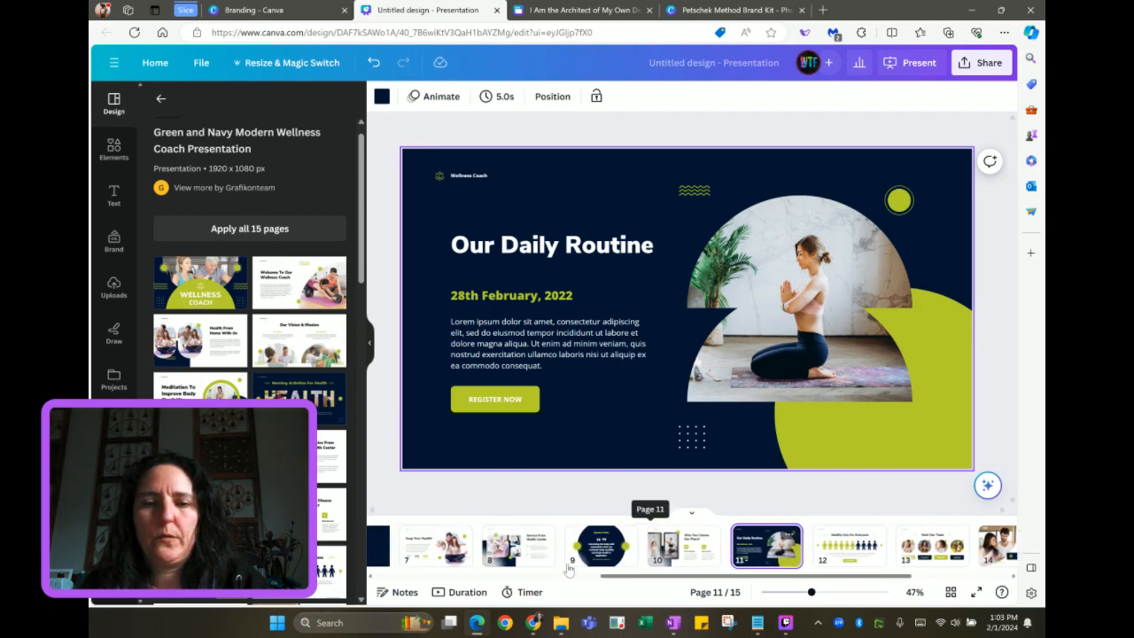
{"action": "scroll", "coordinate": [568, 545], "scroll_direction": "up", "scroll_amount": 3}
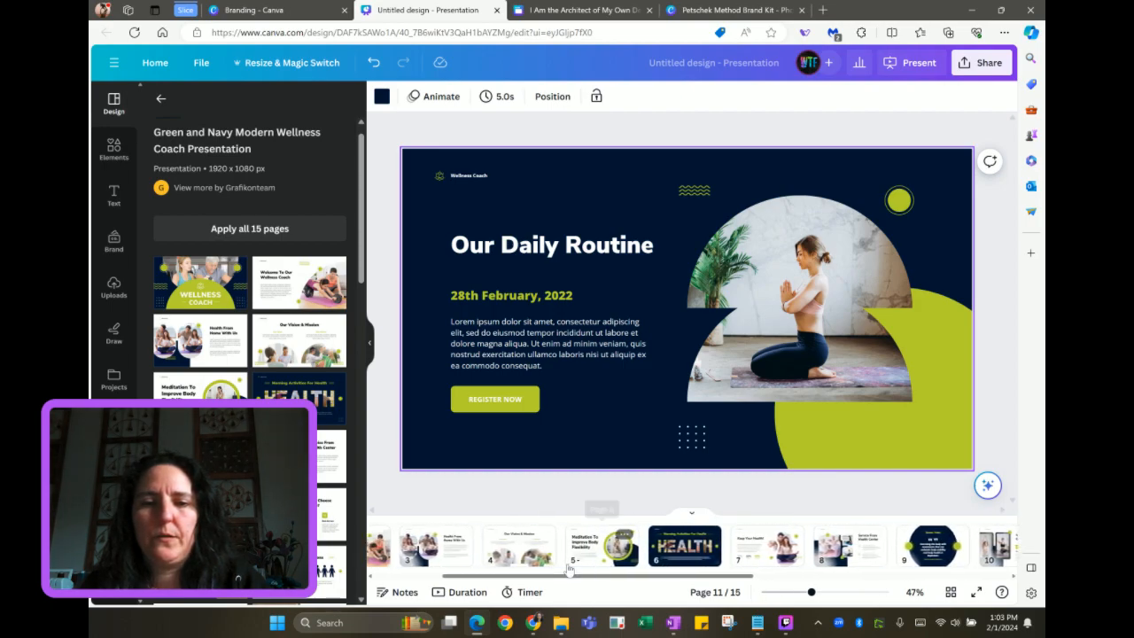
{"action": "left_click", "coordinate": [570, 563]}
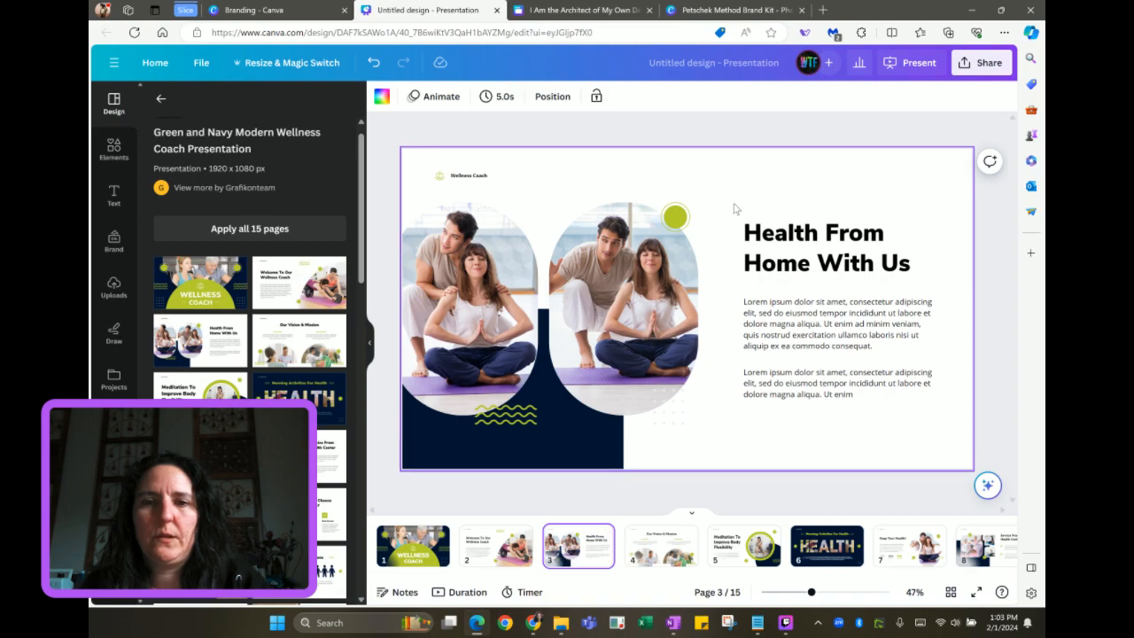
{"action": "left_click_drag", "start_coordinate": [734, 208], "coordinate": [946, 422]}
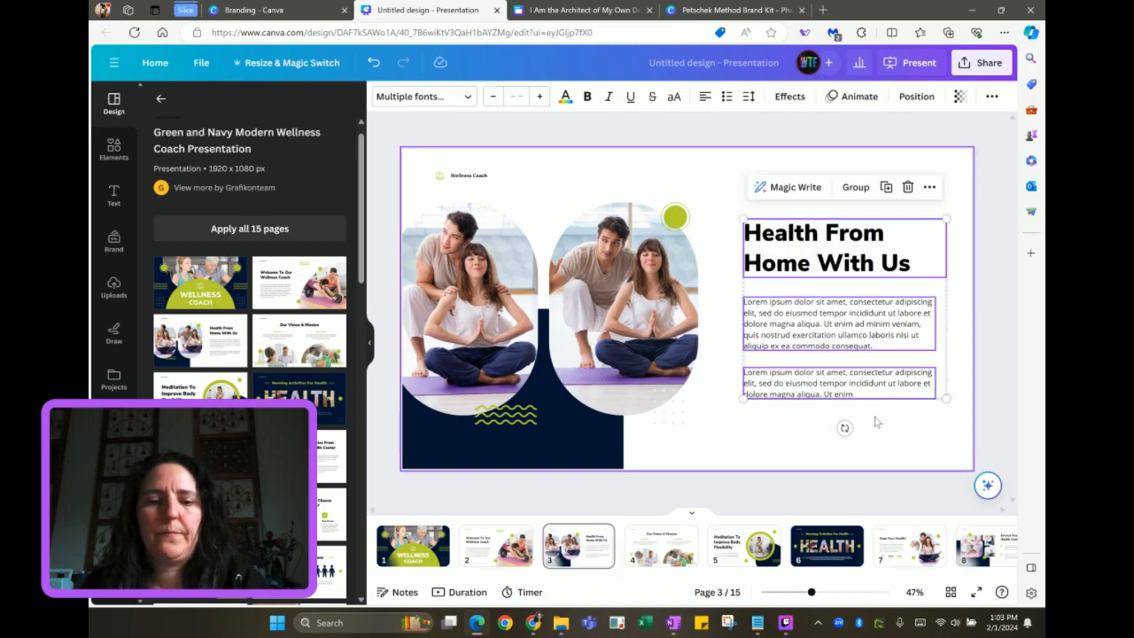
{"action": "left_click", "coordinate": [585, 10]}
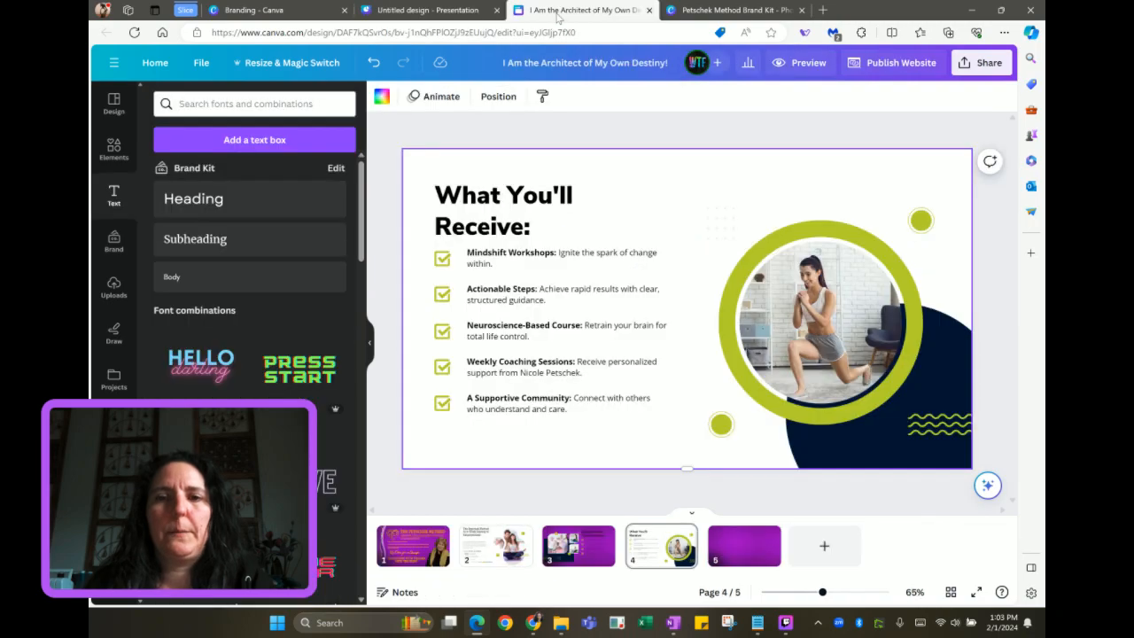
Paste the Health From Home With Us text block onto the right half of page 5
{"action": "left_click", "coordinate": [746, 550]}
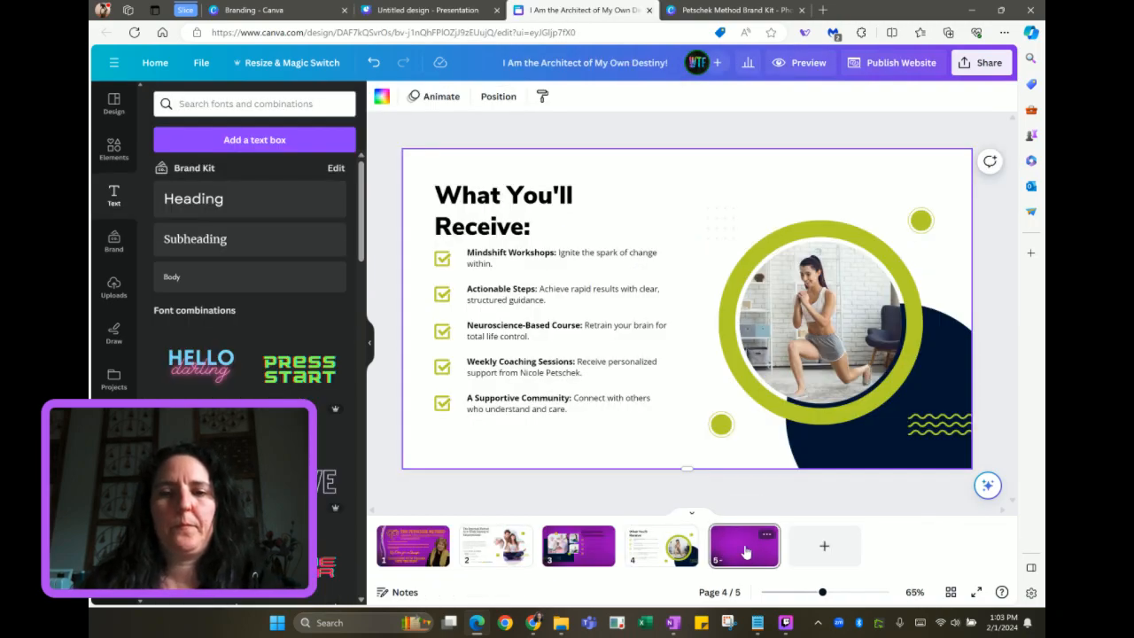
{"action": "key", "text": "ctrl+v"}
{"action": "left_click_drag", "start_coordinate": [646, 296], "coordinate": [793, 323]}
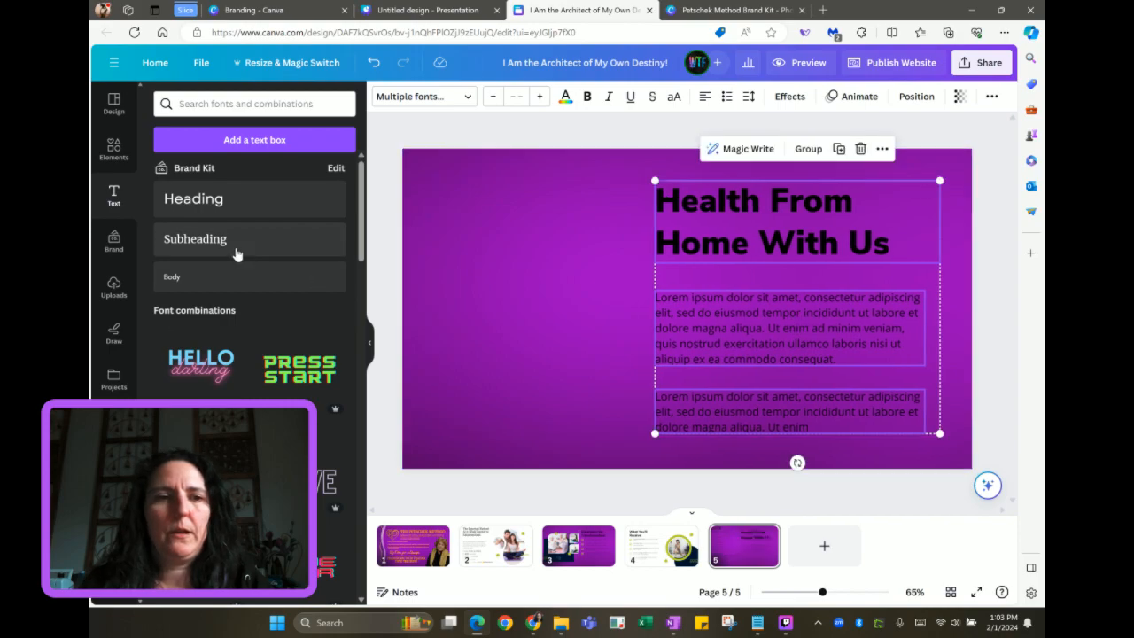
Add the brand kit portrait photo to page 5, left of the heading
{"action": "left_click", "coordinate": [119, 256]}
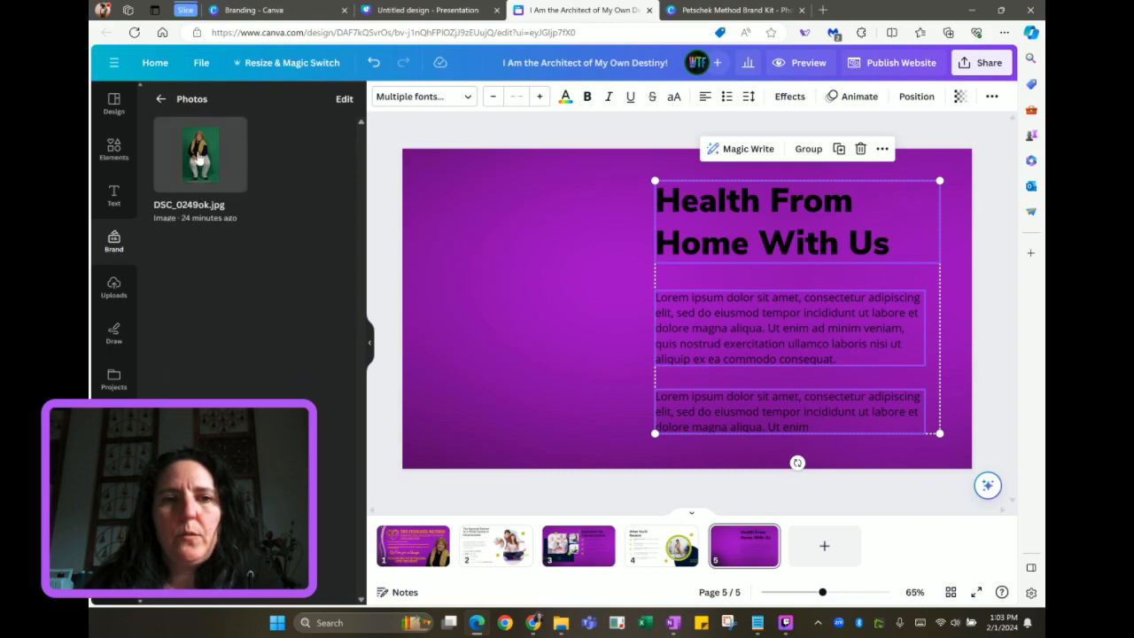
{"action": "left_click", "coordinate": [200, 160]}
{"action": "left_click_drag", "start_coordinate": [642, 276], "coordinate": [470, 281]}
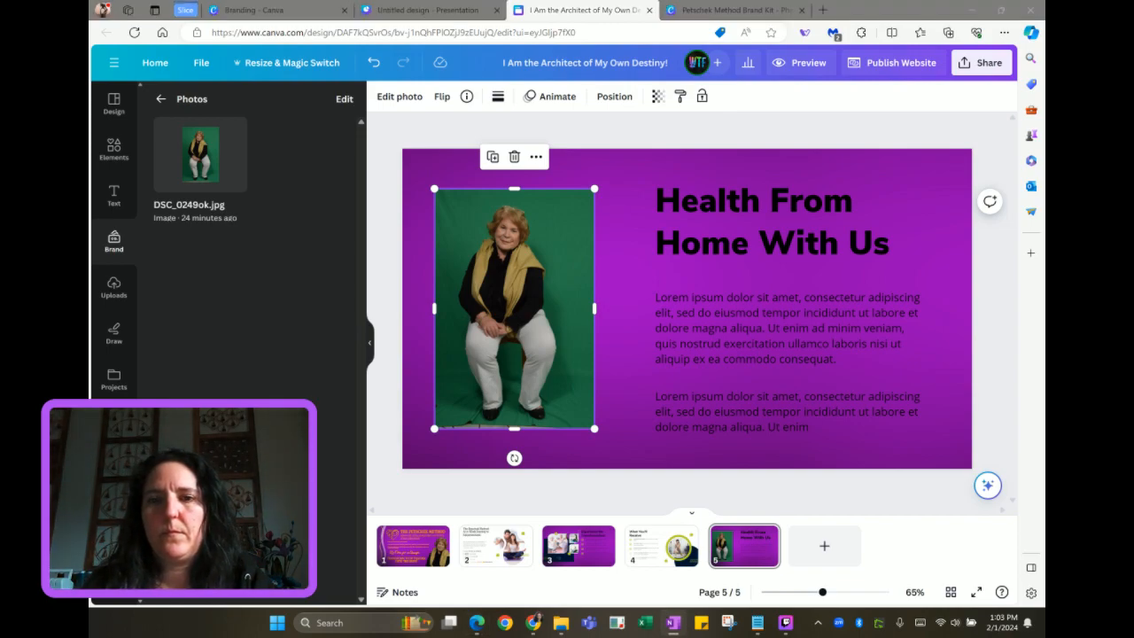
Give page 5 the founder's Promise: title and put her mission statement directly beneath it
{"action": "double_click", "coordinate": [717, 241]}
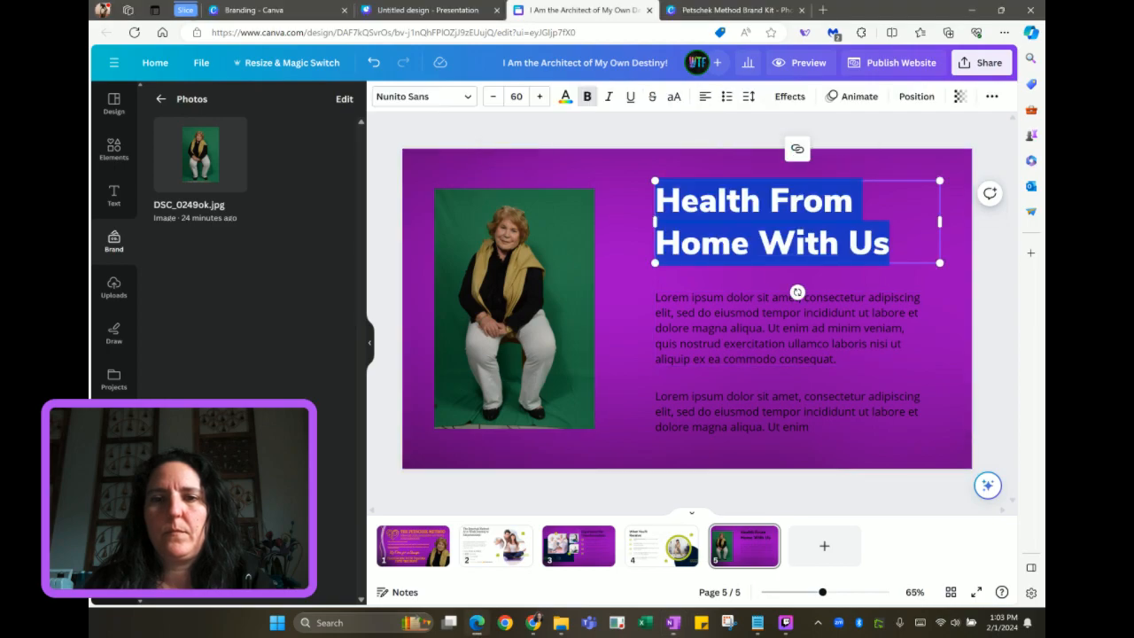
{"action": "type", "text": "Nicole's Promise:"}
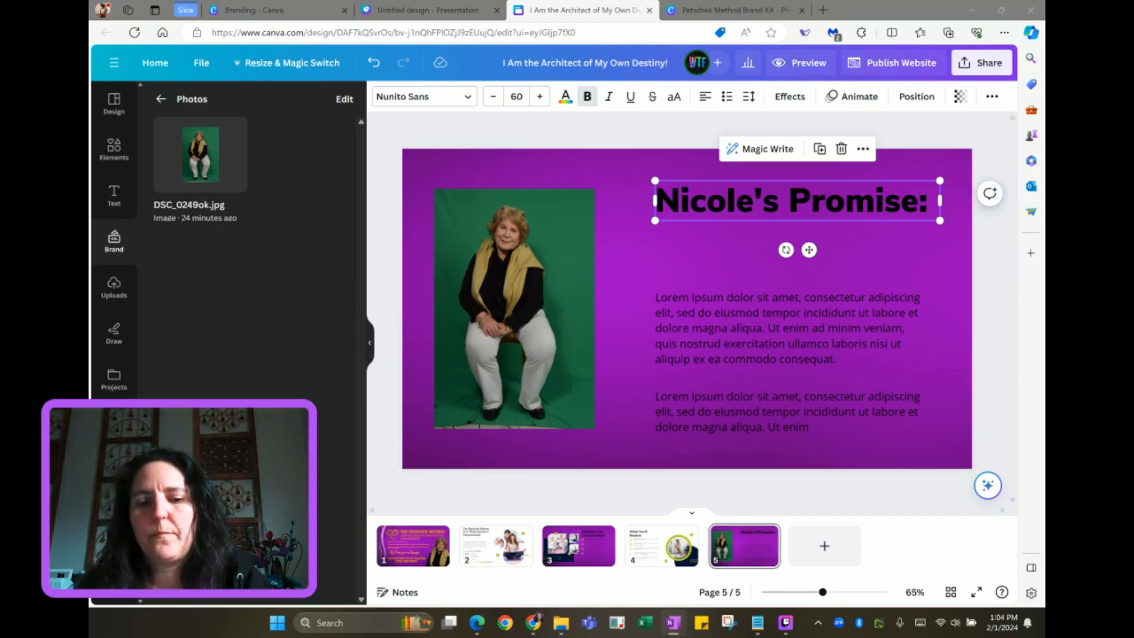
{"action": "left_click", "coordinate": [904, 307]}
{"action": "key", "text": "ctrl+a"}
{"action": "type", "text": "I empower women who have faced abuse to reclaim their lives. Learn to manage life's challenges with positive responses and become the architect of your destiny."}
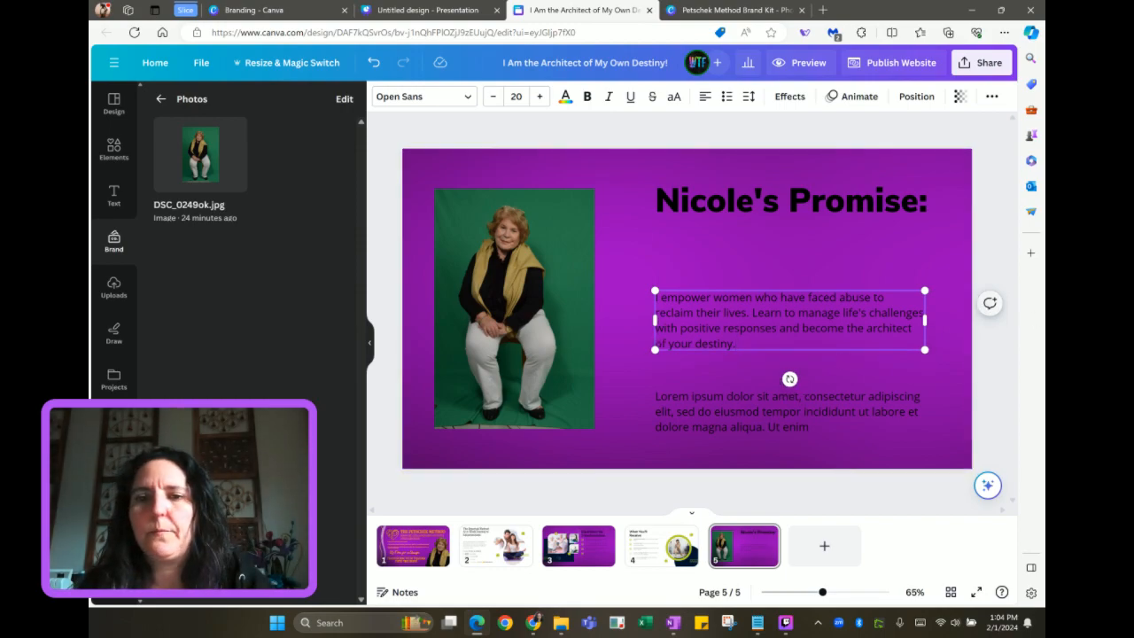
{"action": "left_click_drag", "start_coordinate": [732, 324], "coordinate": [728, 255]}
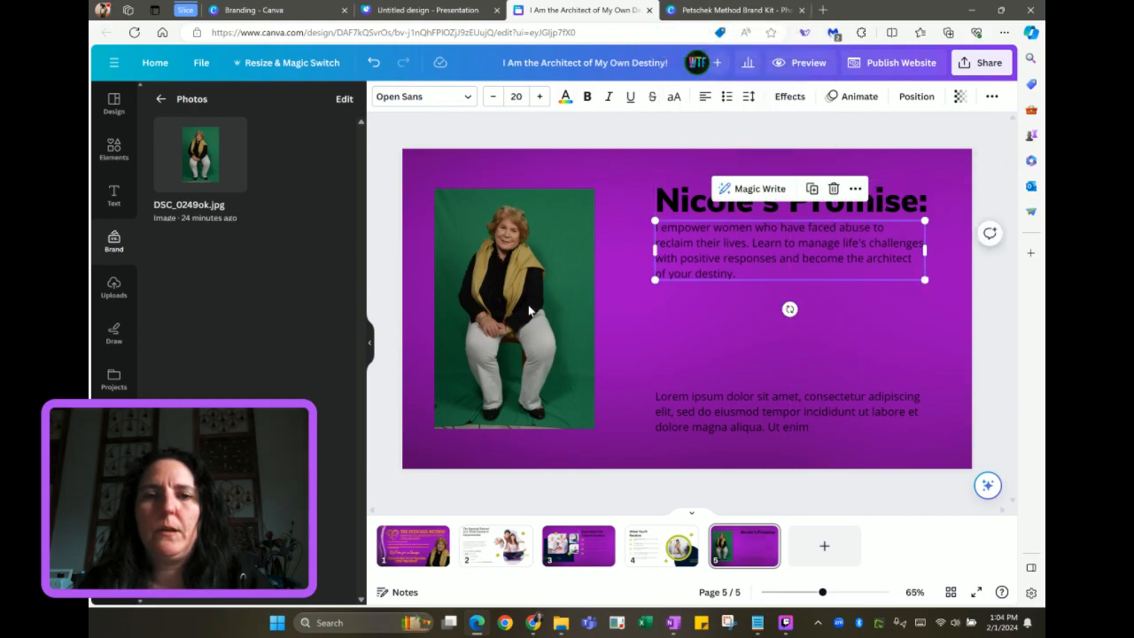
{"action": "left_click", "coordinate": [574, 557]}
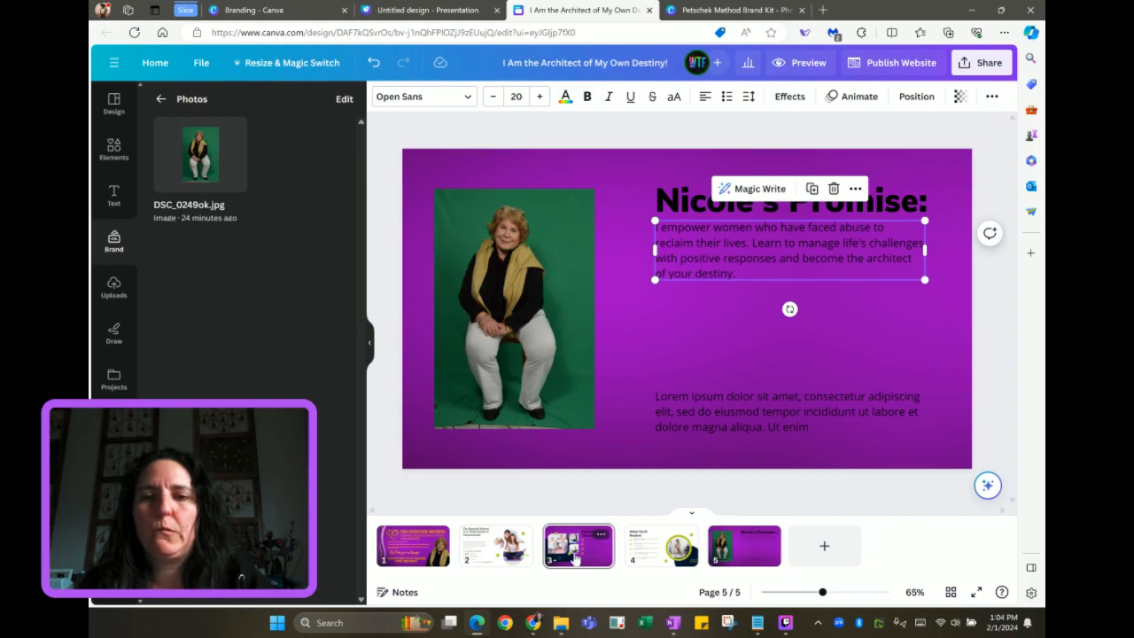
Replace page 5's lorem ipsum with page 3's heading and first bullet, placed below the mission statement
{"action": "left_click_drag", "start_coordinate": [719, 169], "coordinate": [773, 272]}
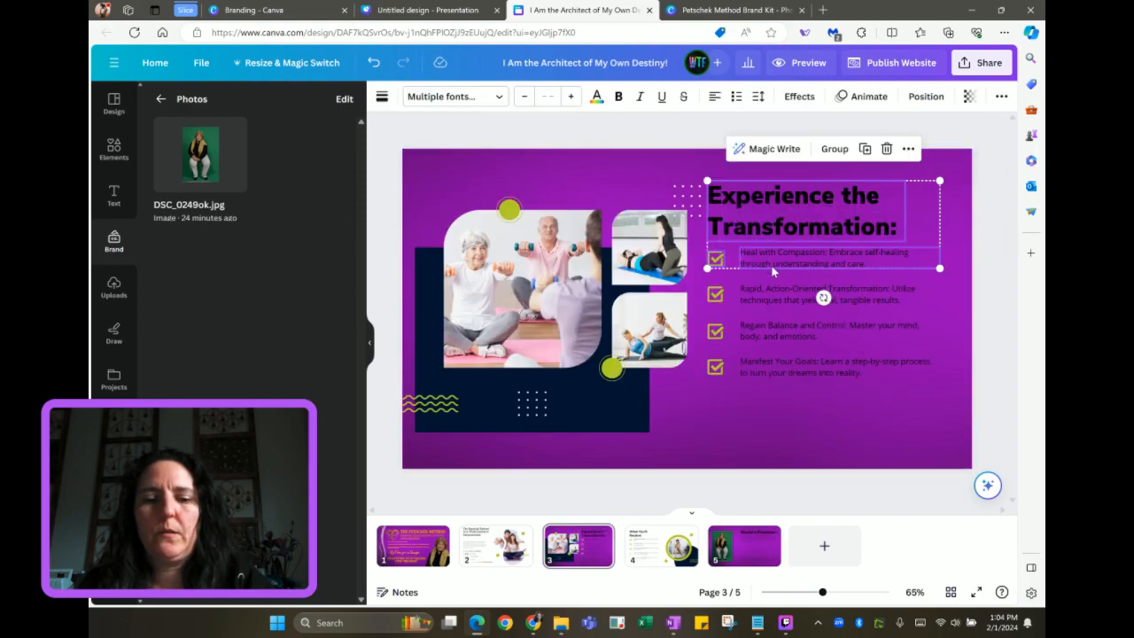
{"action": "left_click", "coordinate": [743, 542]}
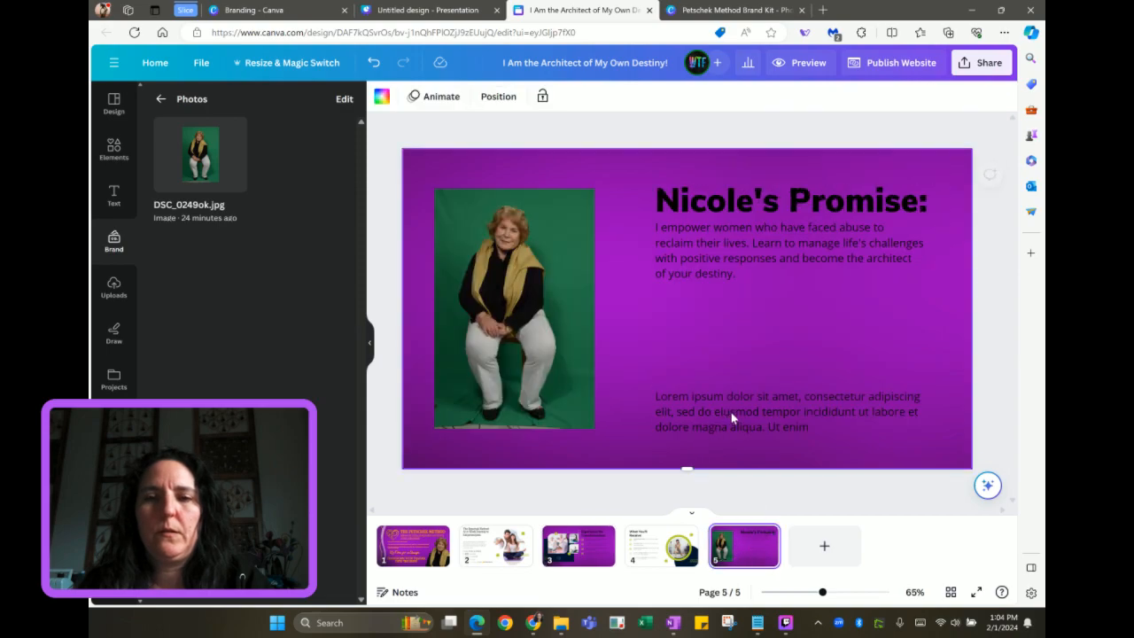
{"action": "left_click", "coordinate": [731, 412]}
{"action": "key", "text": "Delete"}
{"action": "key", "text": "ctrl+v"}
{"action": "left_click_drag", "start_coordinate": [798, 196], "coordinate": [747, 314]}
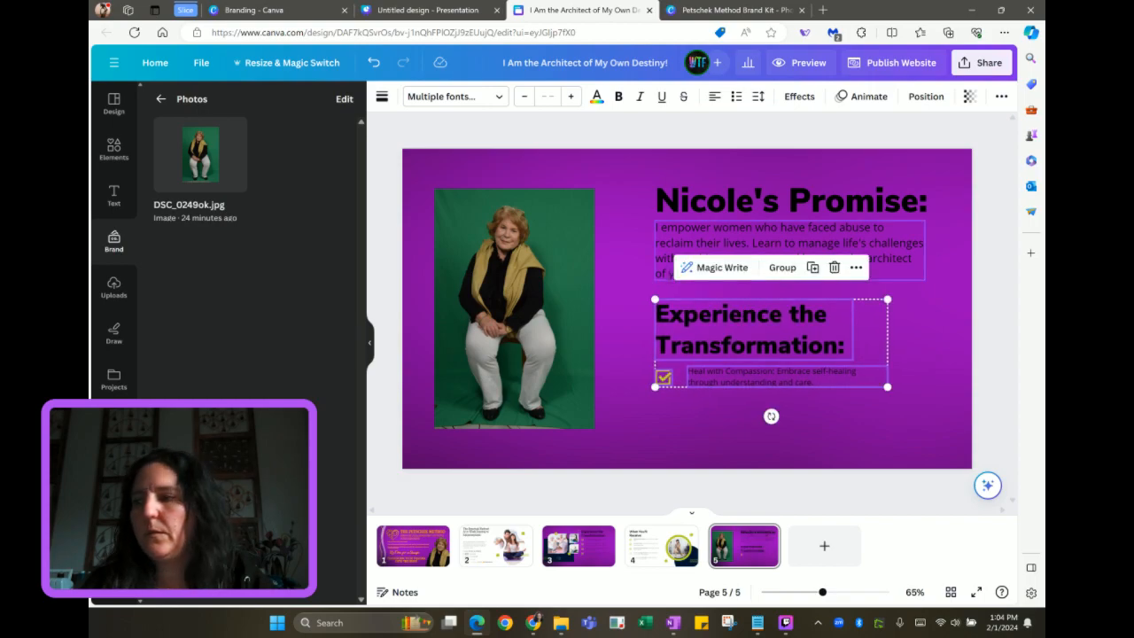
Change the pasted heading to 'Beyond Traditional Therapy:' and widen its text box to fit
{"action": "key", "text": "alt+Tab"}
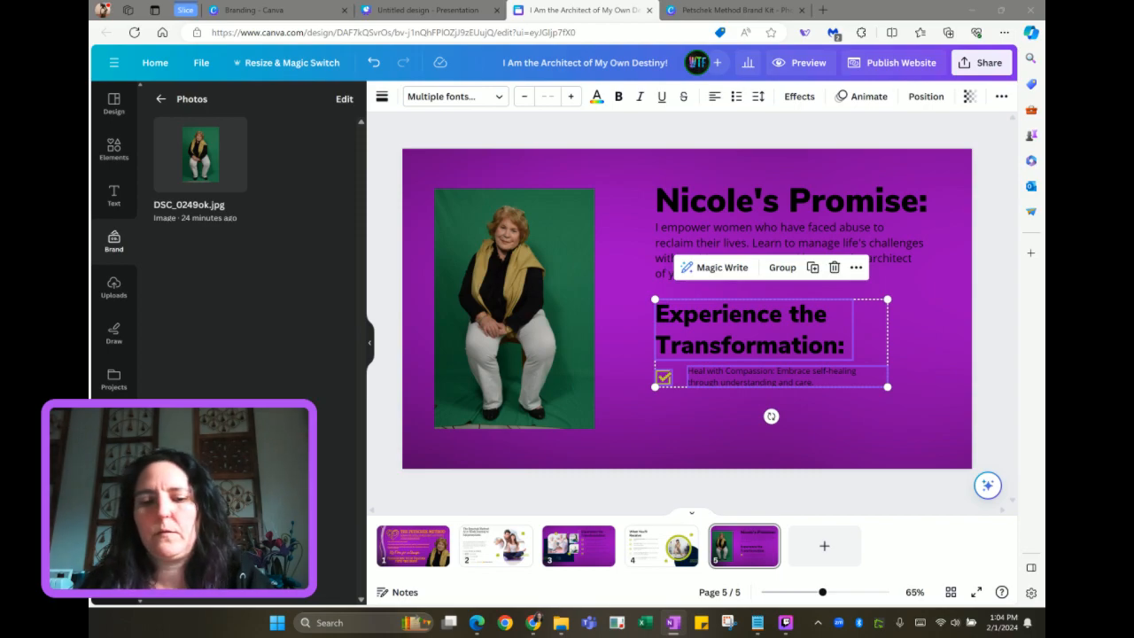
{"action": "left_click", "coordinate": [948, 340]}
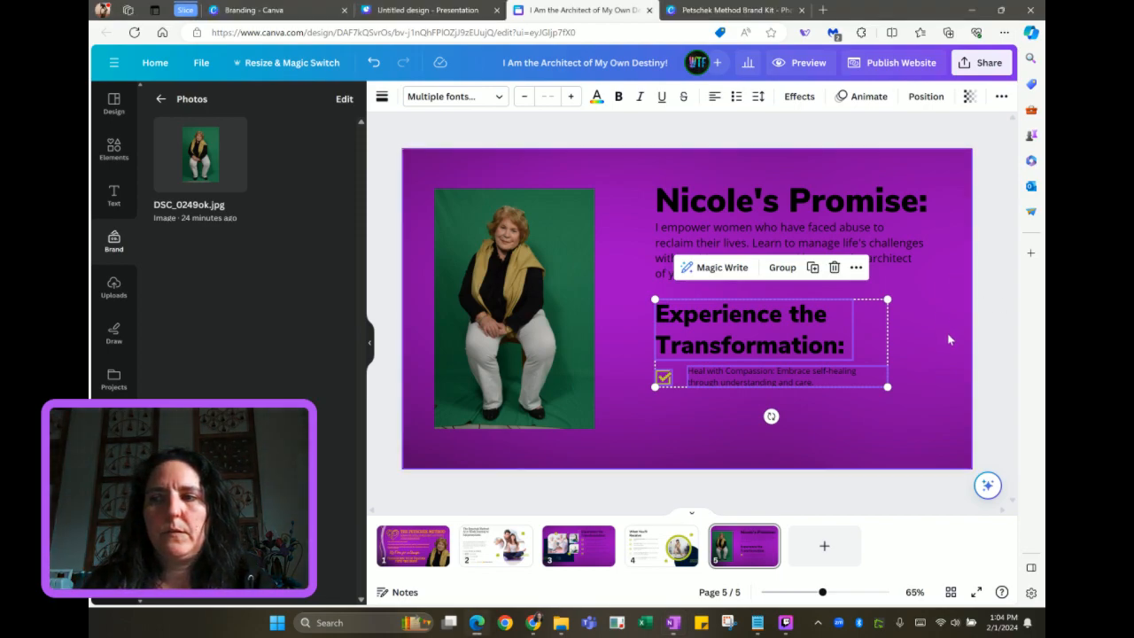
{"action": "double_click", "coordinate": [728, 338]}
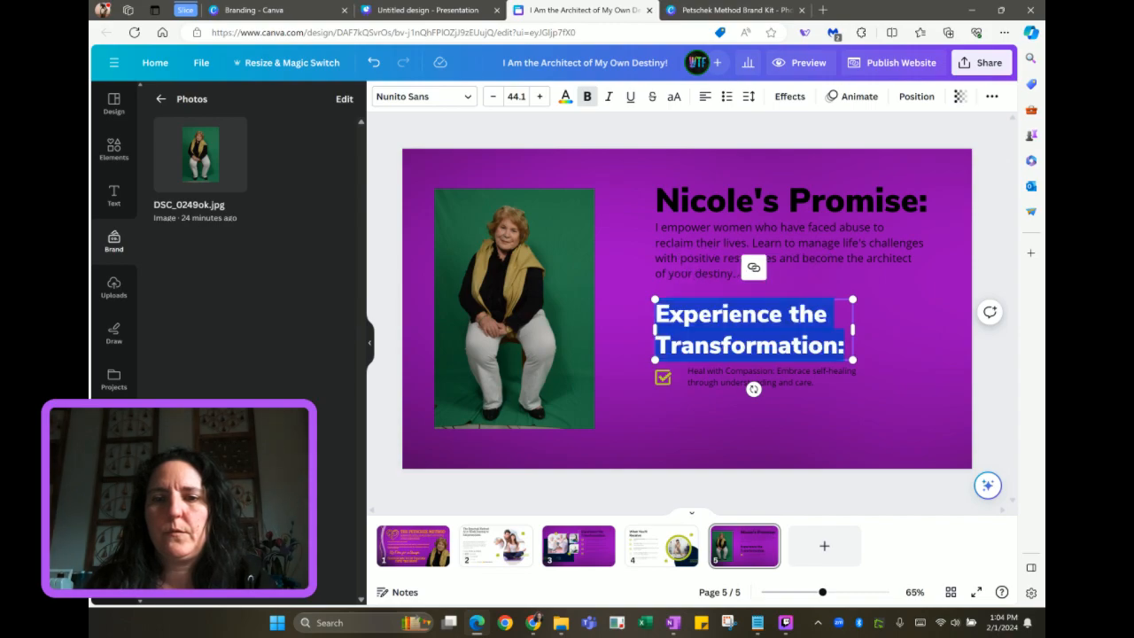
{"action": "type", "text": "Beyond Traditional Therapy:"}
{"action": "left_click_drag", "start_coordinate": [853, 344], "coordinate": [899, 332]}
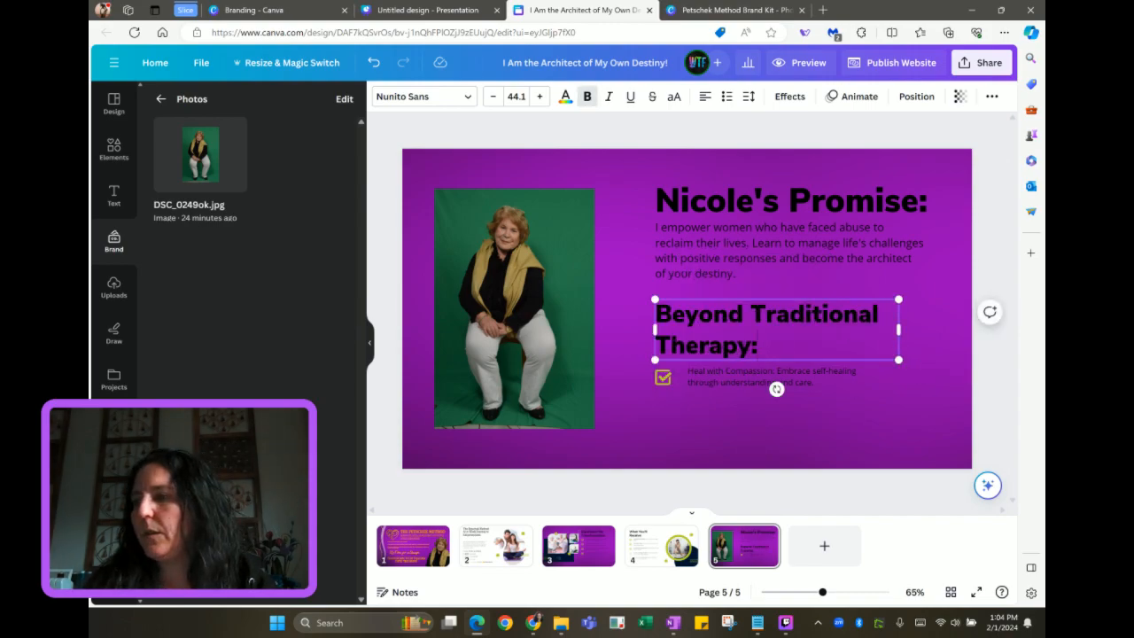
{"action": "key", "text": "alt+Tab"}
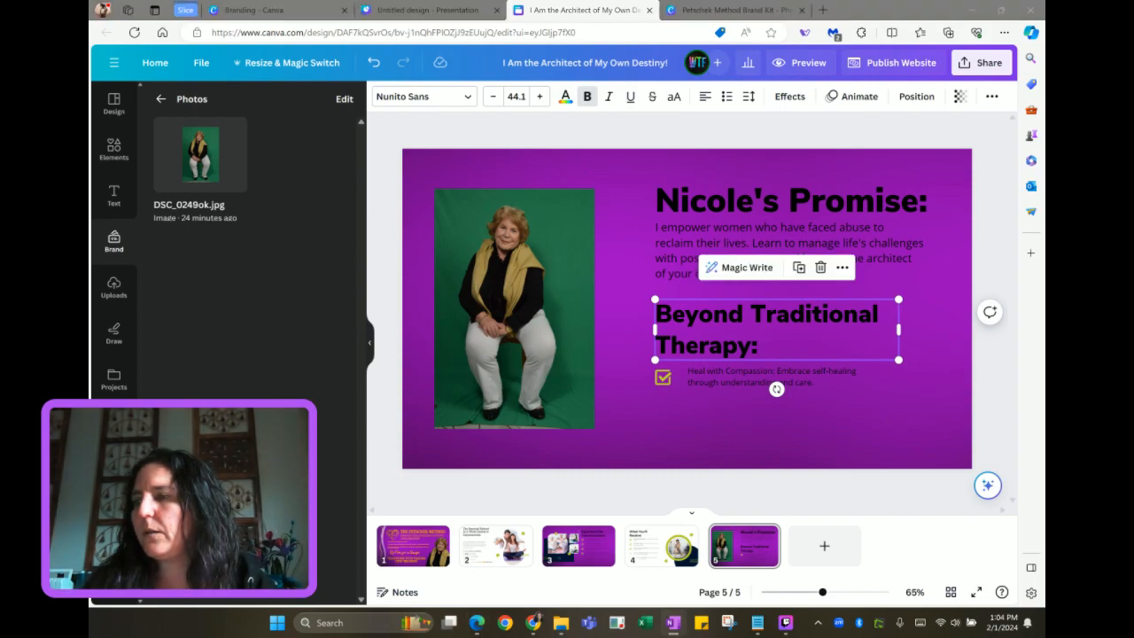